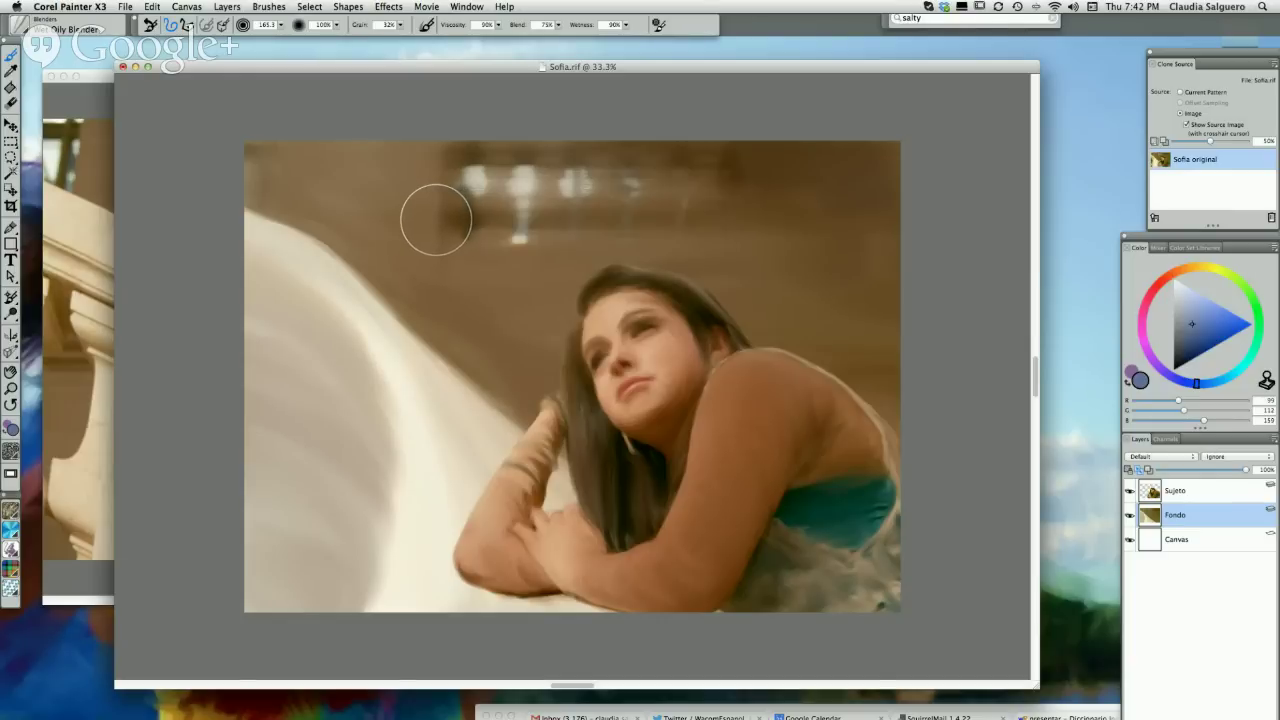
# - Paint two short blue test strokes with the Wet Oily Blender over the brown background beneath the bright lights
pyautogui.moveTo(451, 277); pyautogui.dragTo(517, 246)
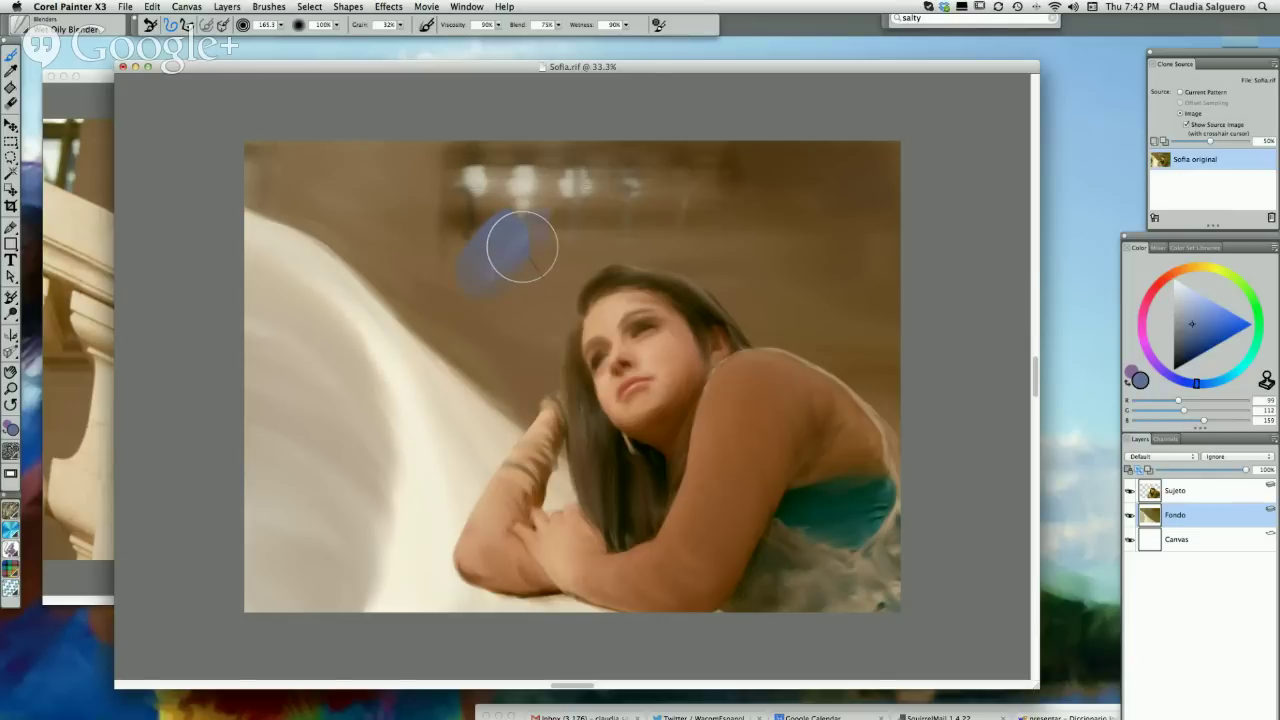
pyautogui.moveTo(443, 258)
pyautogui.mouseDown()
pyautogui.moveTo(476, 271)
pyautogui.moveTo(501, 212)
pyautogui.moveTo(475, 257)
pyautogui.moveTo(451, 260)
pyautogui.moveTo(480, 282)
pyautogui.moveTo(523, 263)
pyautogui.mouseUp()
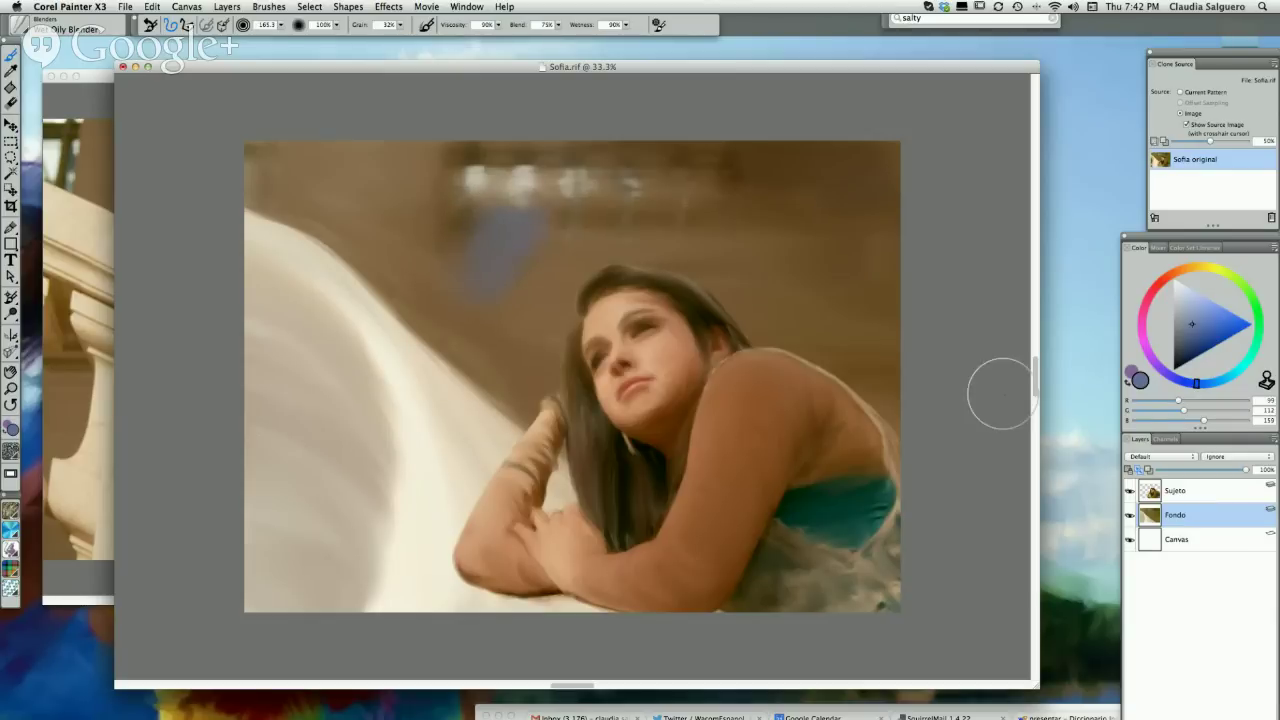
# - Add the couple's original JPEG photo as a second clone source image
pyautogui.moveTo(1186, 64); pyautogui.dragTo(1110, 64)
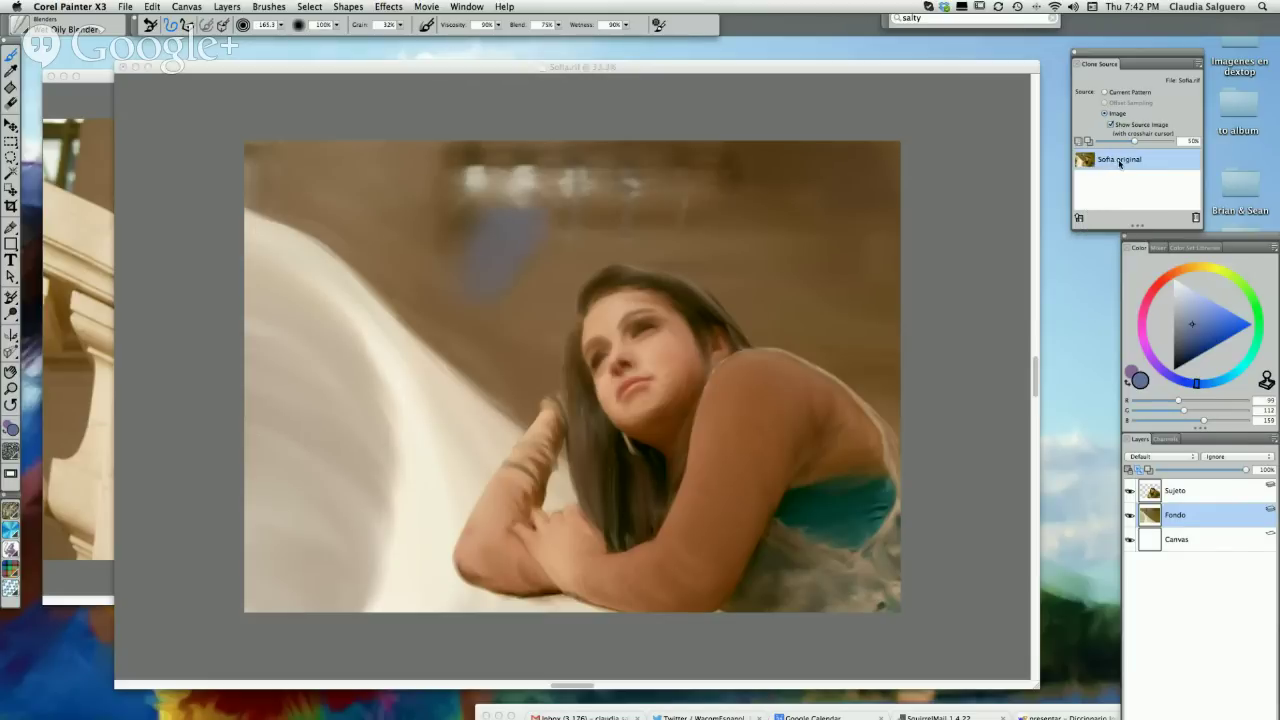
pyautogui.click(1080, 217)
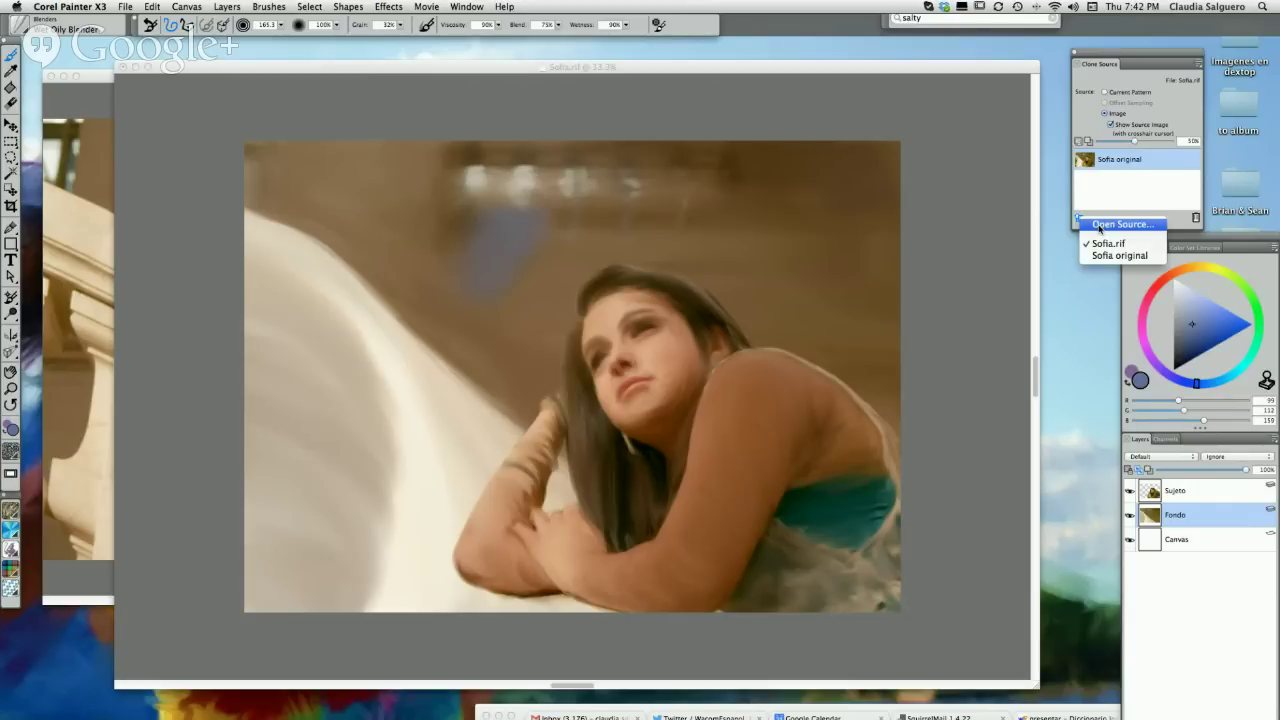
pyautogui.click(1099, 226)
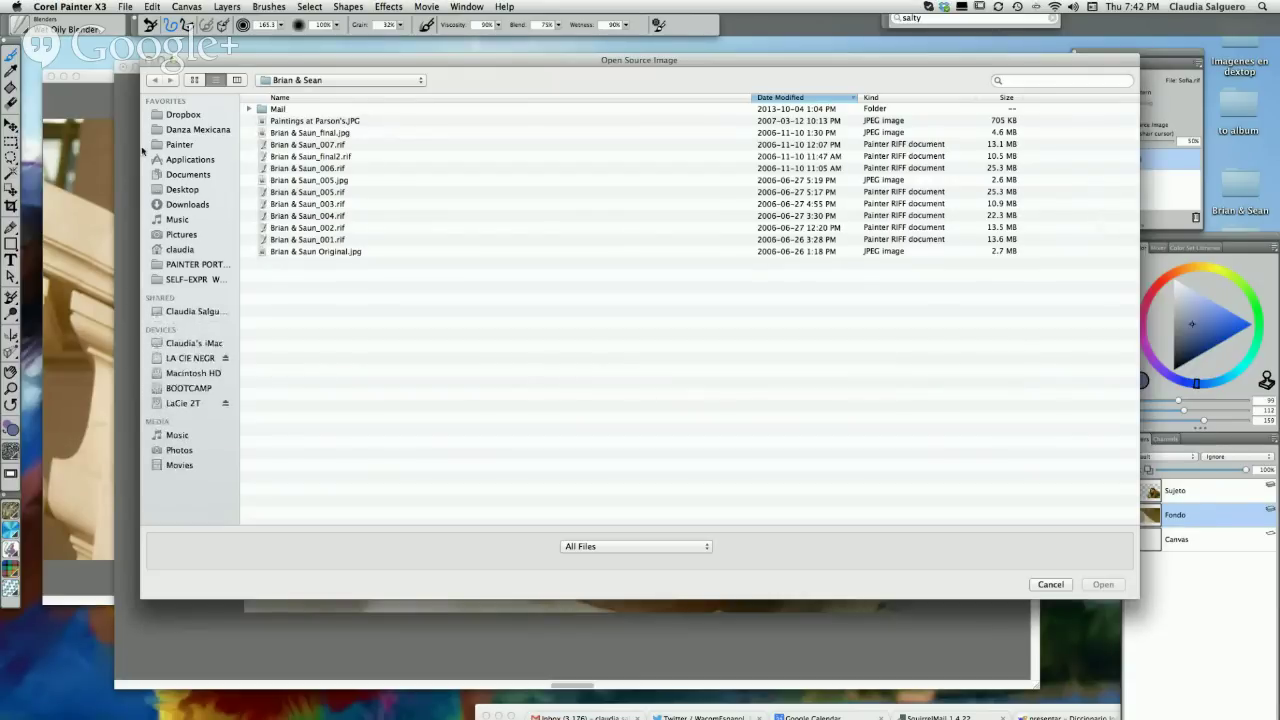
pyautogui.doubleClick(300, 252)
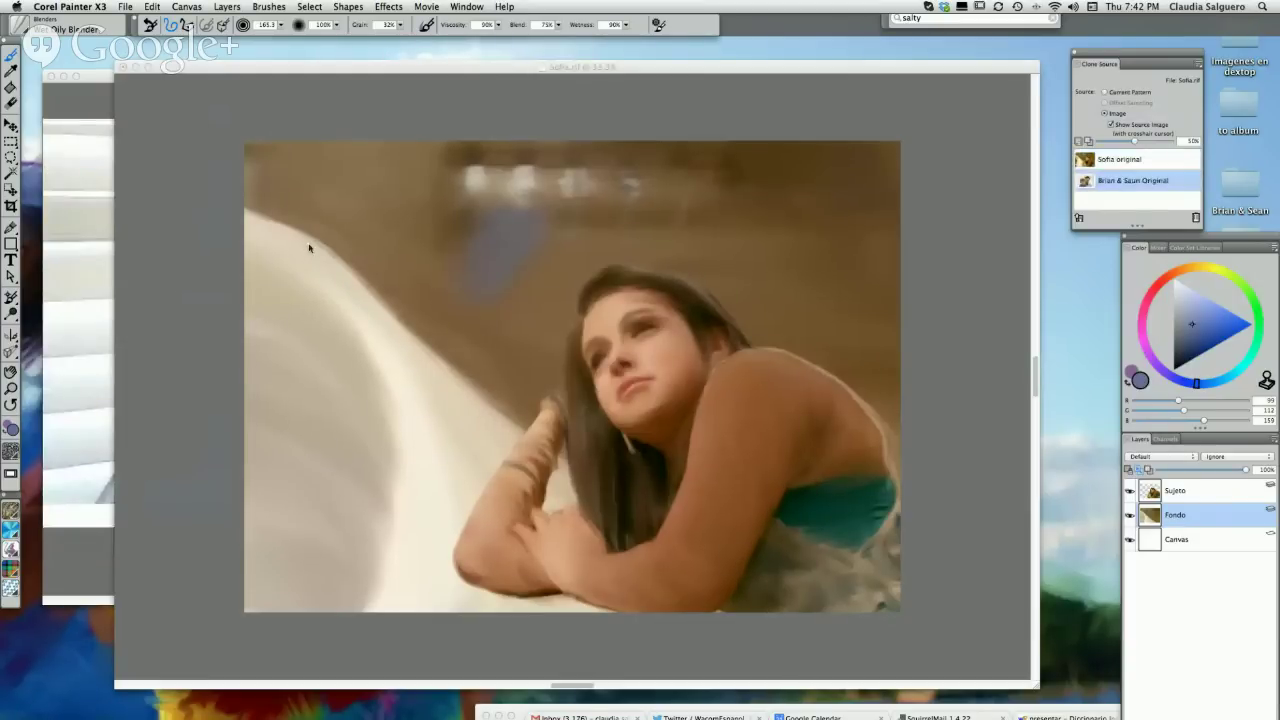
# - Shift the painting's window slightly and close the window that shows the clone source image
pyautogui.moveTo(208, 69)
pyautogui.mouseDown()
pyautogui.moveTo(264, 475)
pyautogui.moveTo(258, 302)
pyautogui.moveTo(283, 74)
pyautogui.mouseUp()
pyautogui.click(97, 77)
pyautogui.click(51, 76)
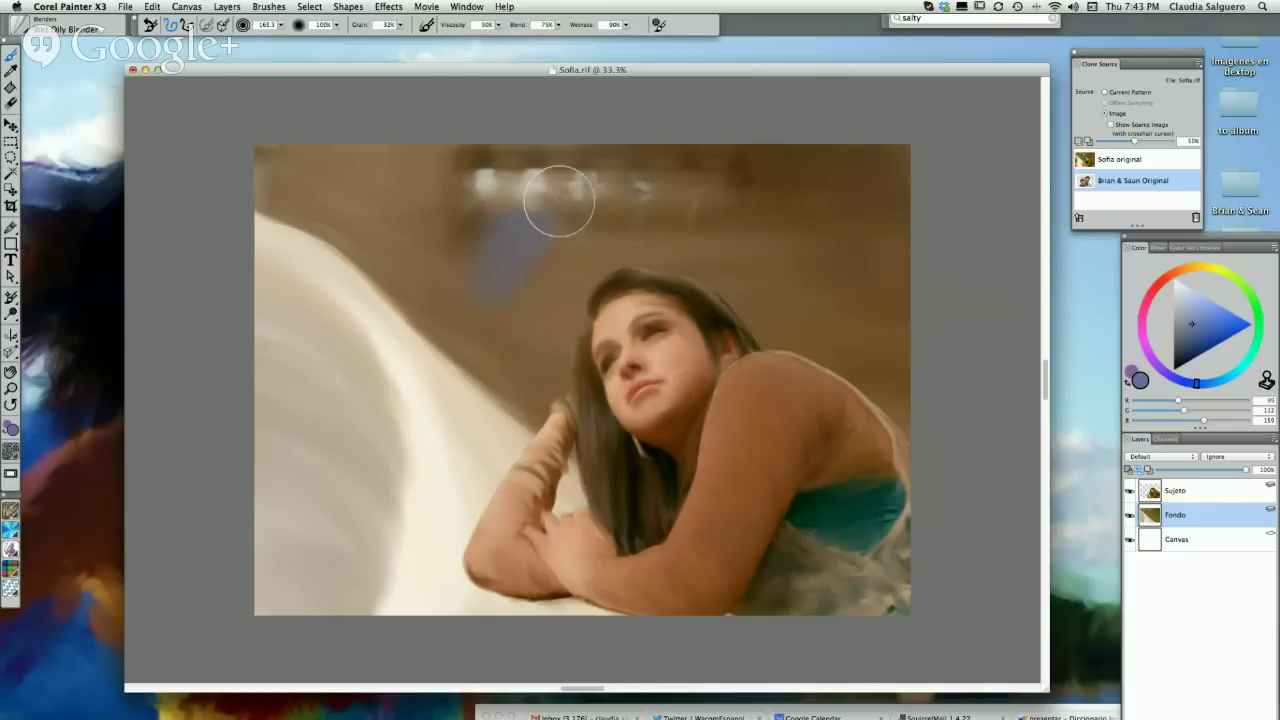
# - Try a blue Wet Oily Blender stroke across the background lights and undo it
pyautogui.moveTo(574, 203); pyautogui.dragTo(604, 203)
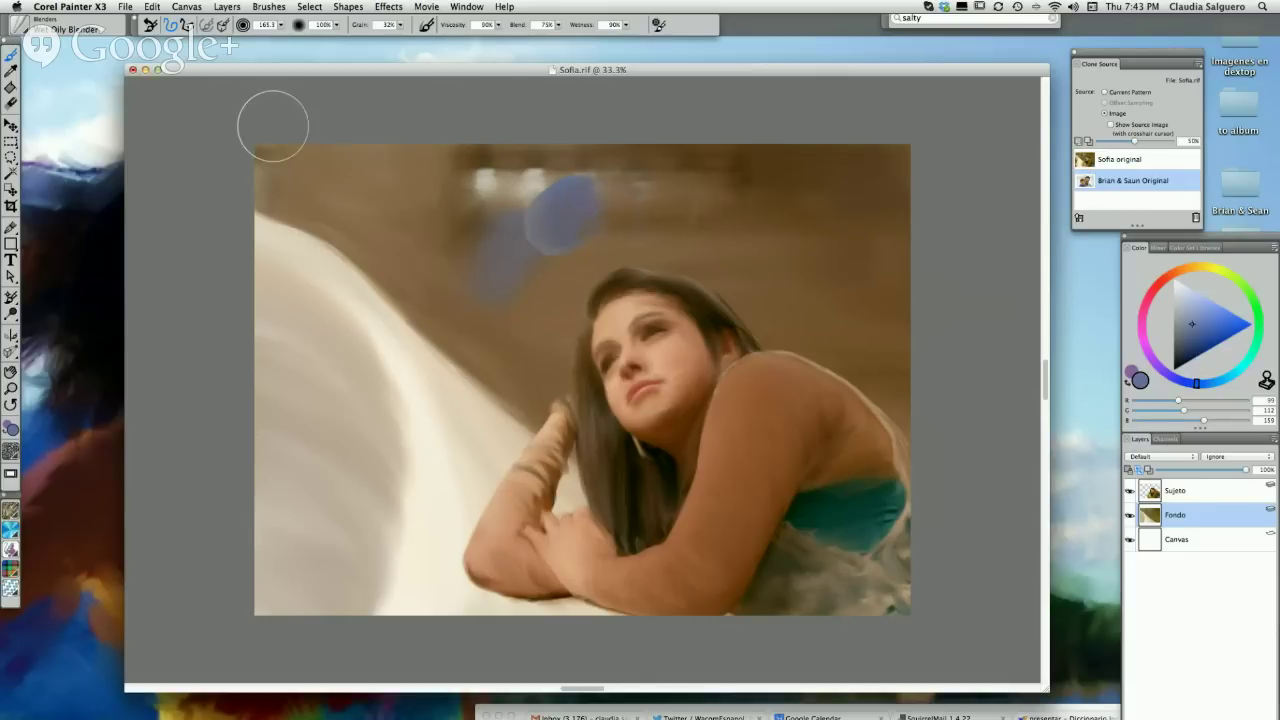
pyautogui.press('super+z')
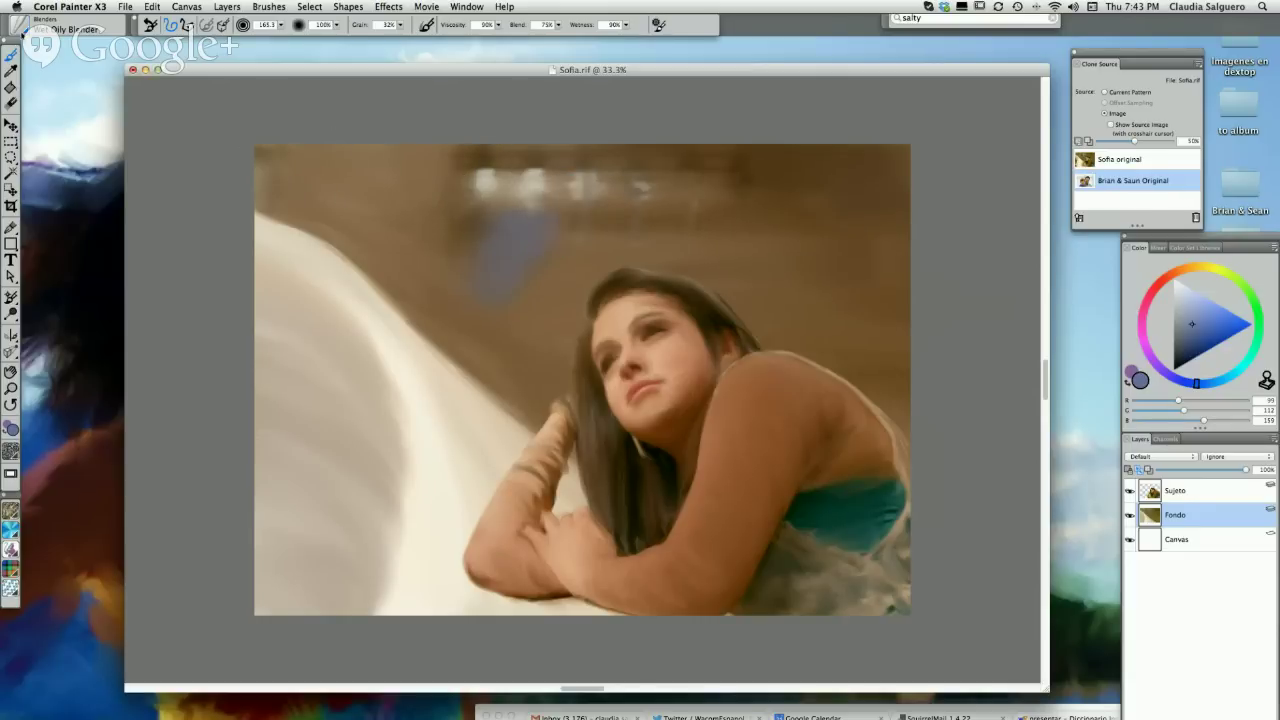
# - Try cloning the second source image over the background using the Soft Cloner at size 453.2, and undo the stroke
pyautogui.click(19, 25)
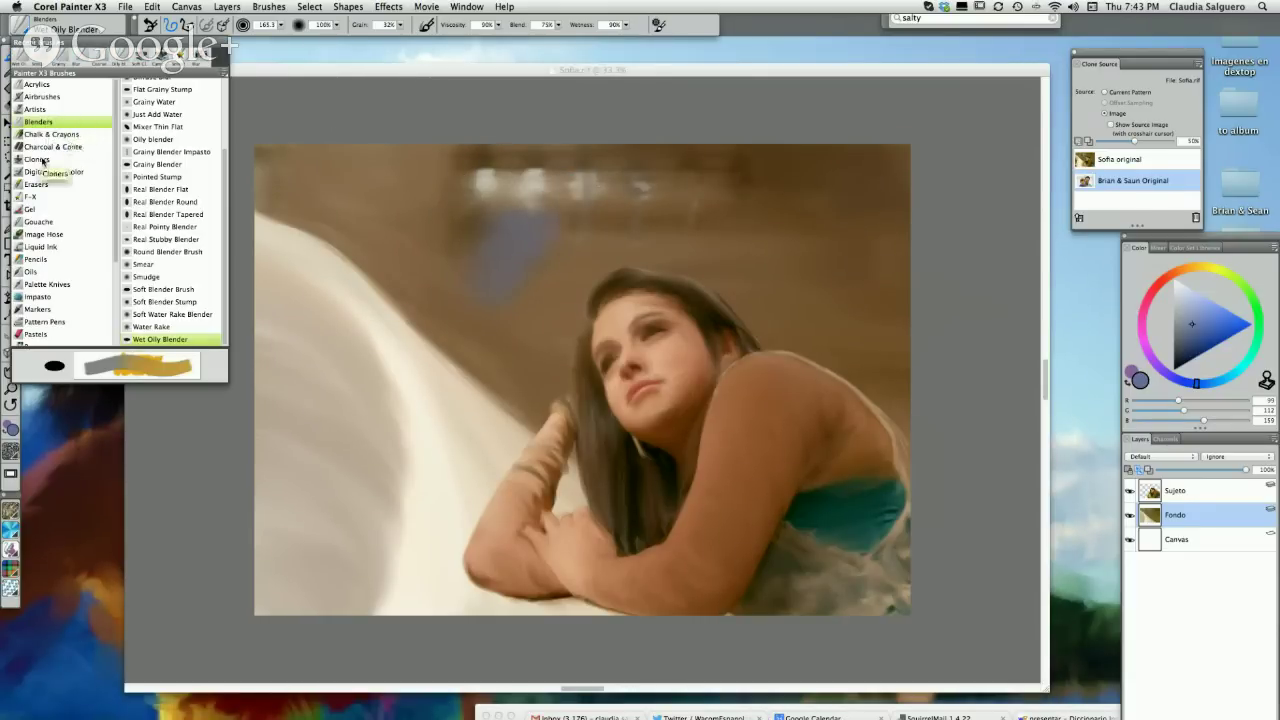
pyautogui.click(37, 159)
pyautogui.click(152, 314)
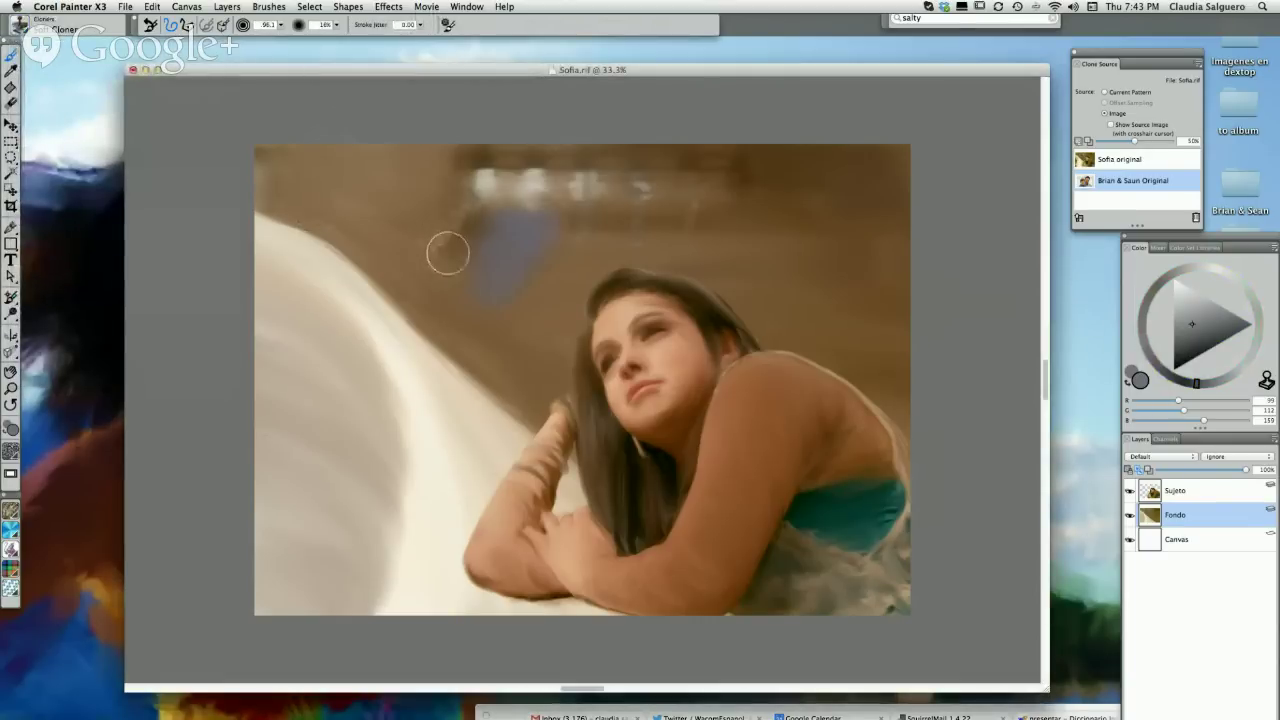
pyautogui.moveTo(280, 27); pyautogui.dragTo(330, 45)
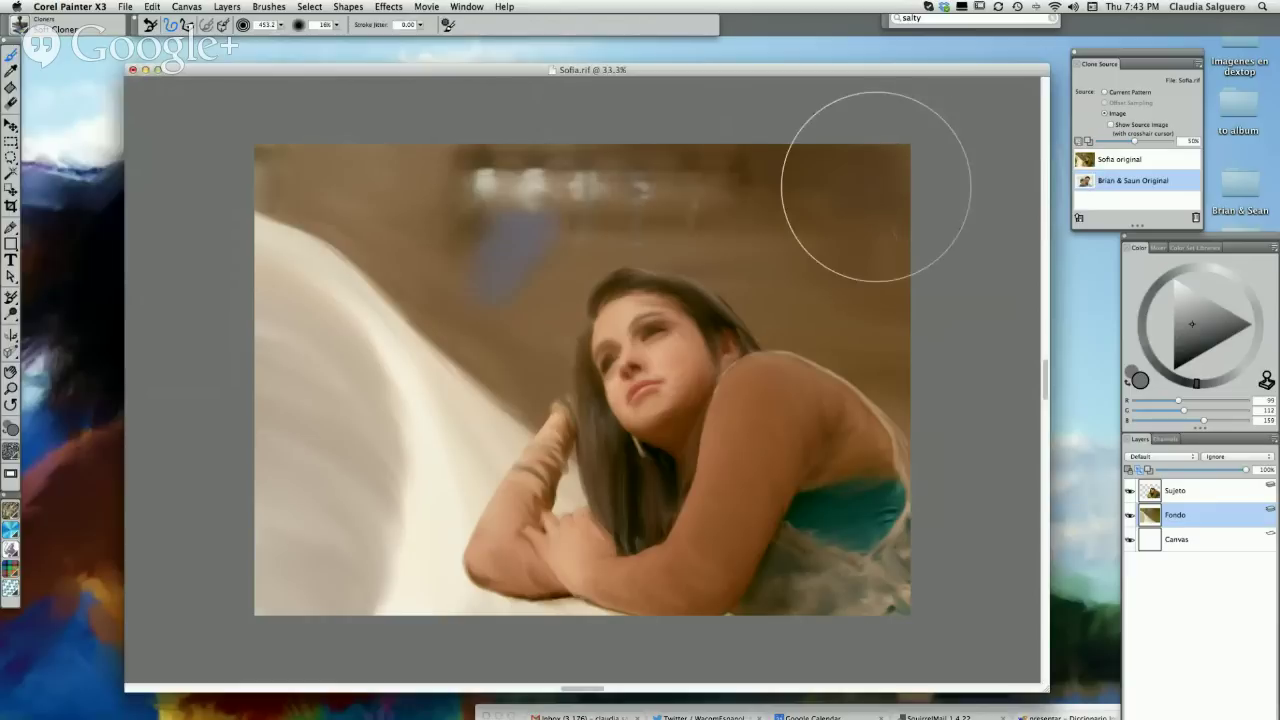
pyautogui.moveTo(451, 263)
pyautogui.mouseDown()
pyautogui.moveTo(558, 218)
pyautogui.moveTo(456, 310)
pyautogui.moveTo(473, 338)
pyautogui.moveTo(602, 265)
pyautogui.moveTo(500, 409)
pyautogui.moveTo(551, 423)
pyautogui.moveTo(718, 280)
pyautogui.moveTo(695, 328)
pyautogui.moveTo(556, 338)
pyautogui.mouseUp()
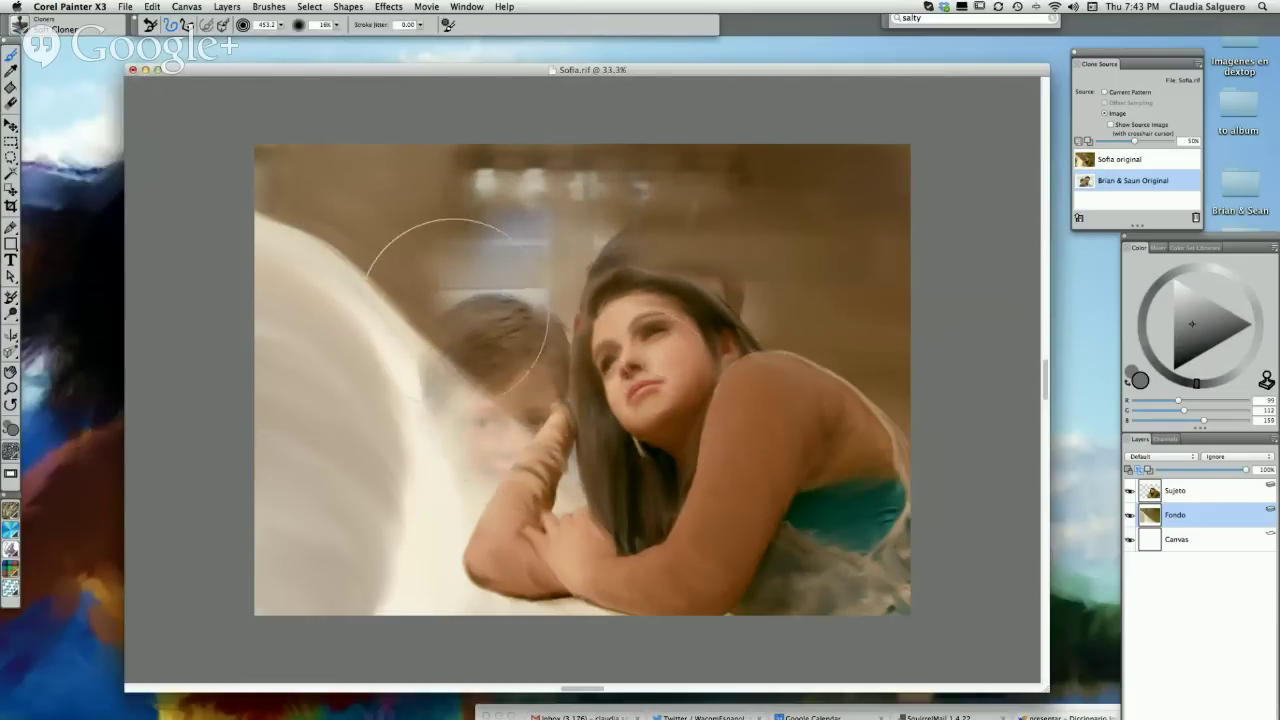
pyautogui.press('super+z')
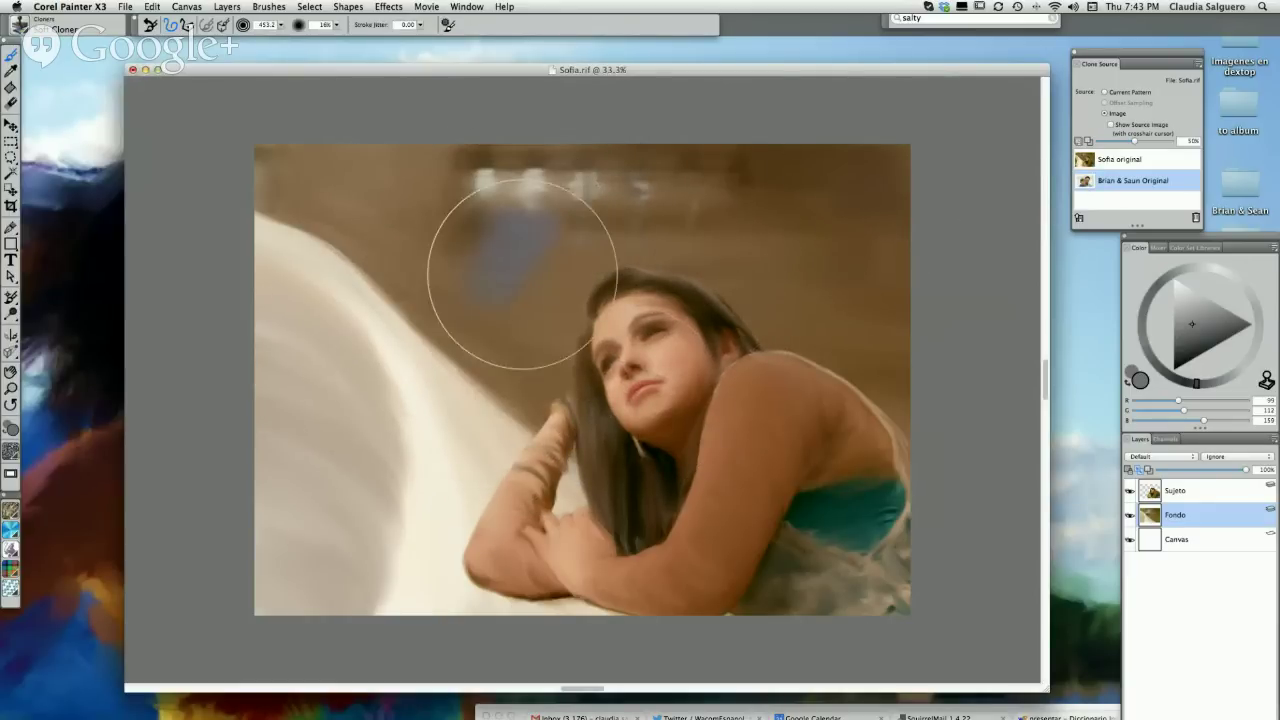
# - Delete the second source image so that only the portrait's original remains as clone source
pyautogui.click(1114, 162)
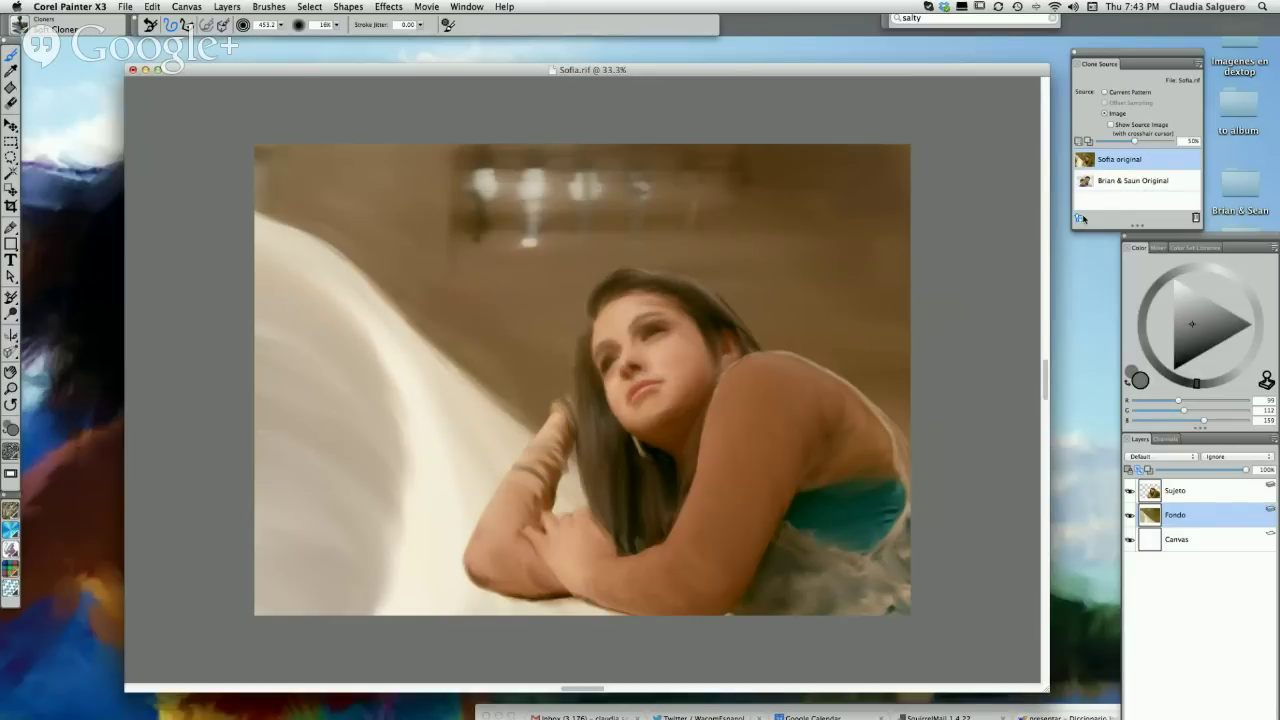
pyautogui.click(1142, 183)
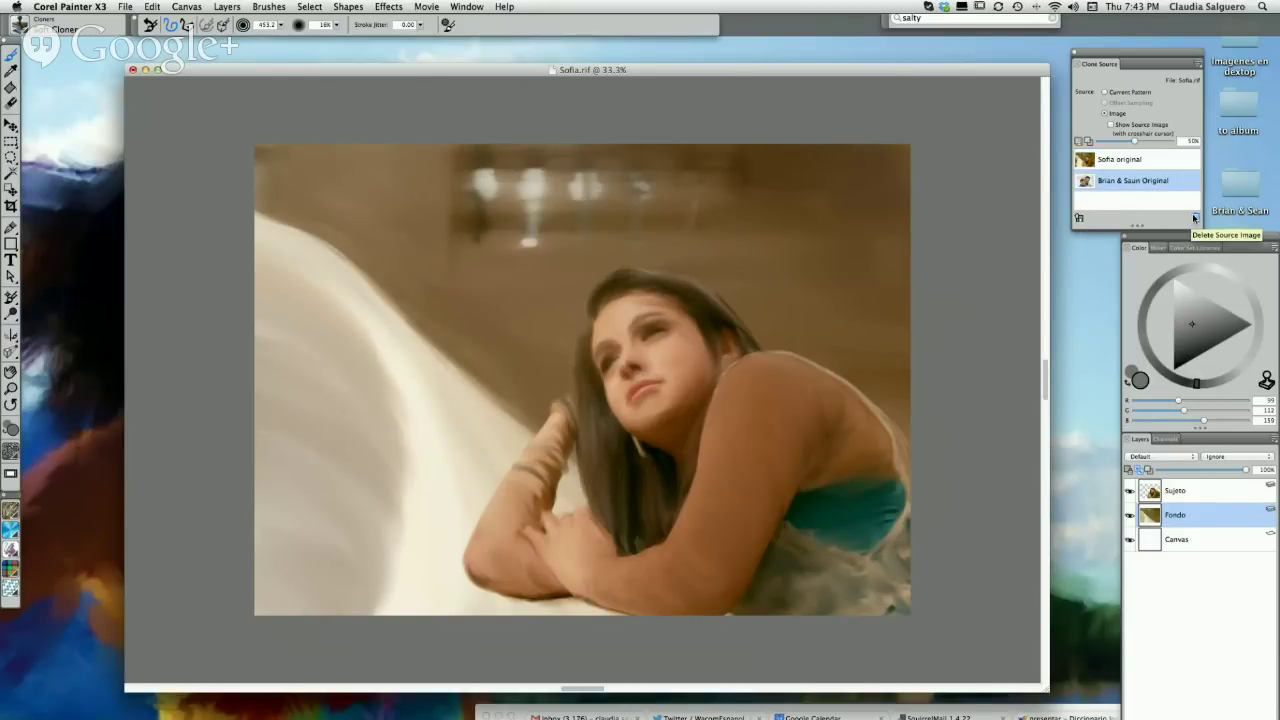
pyautogui.click(1194, 218)
pyautogui.click(735, 235)
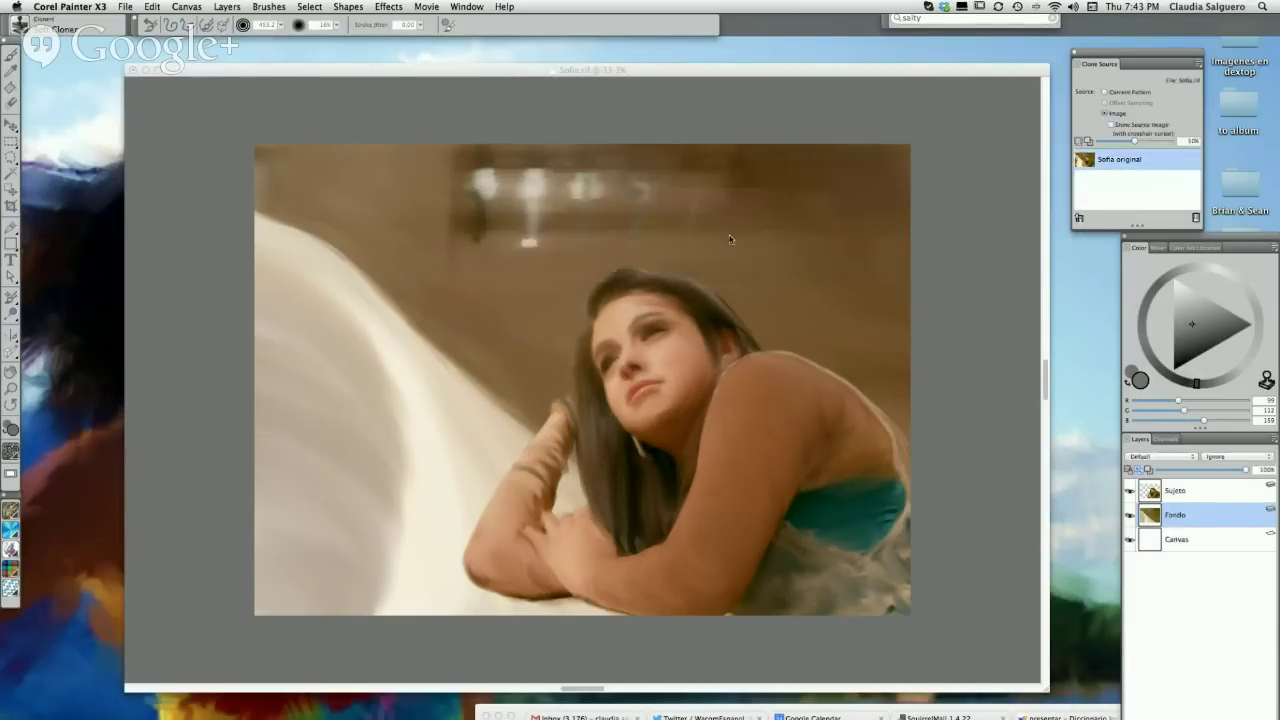
pyautogui.click(1199, 64)
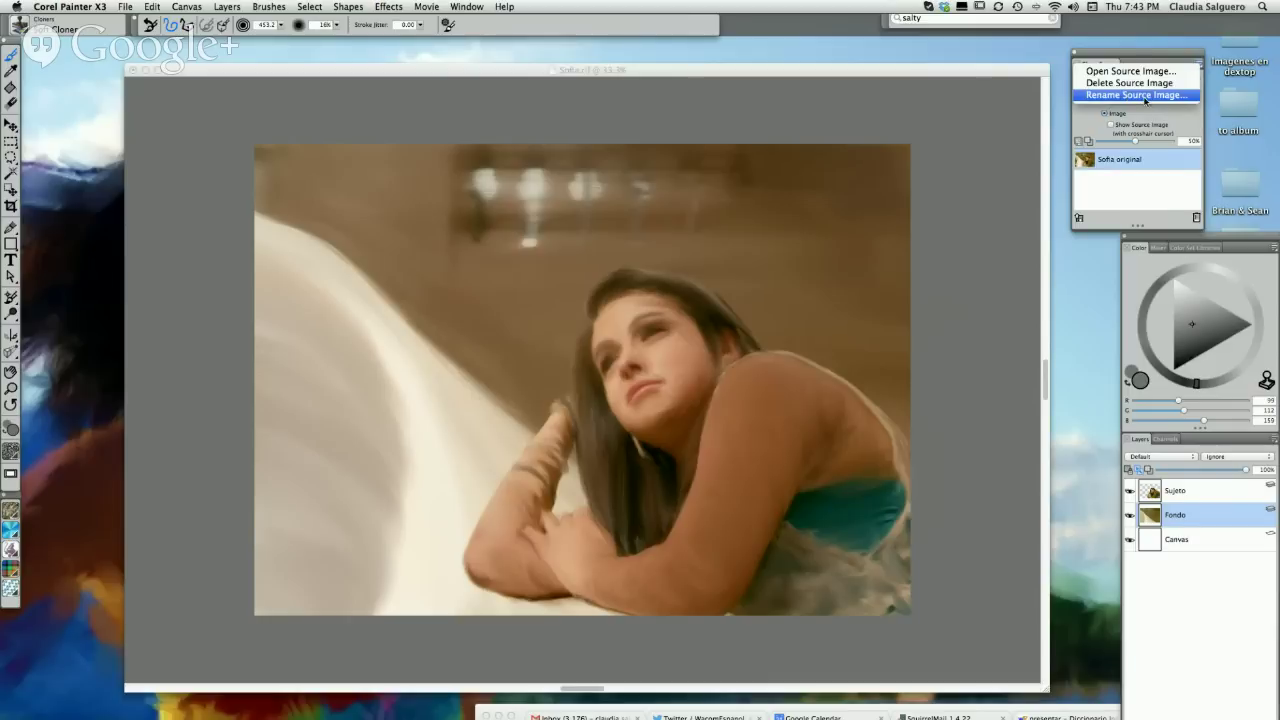
pyautogui.click(1131, 187)
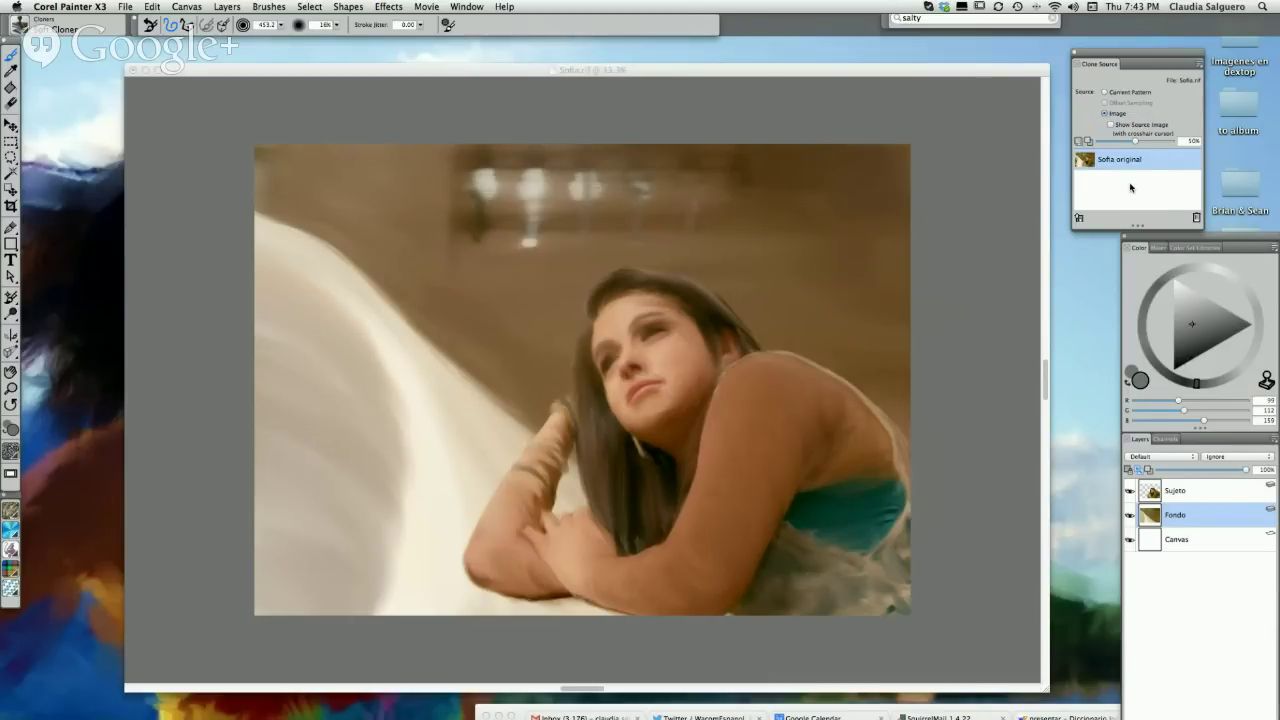
pyautogui.click(746, 186)
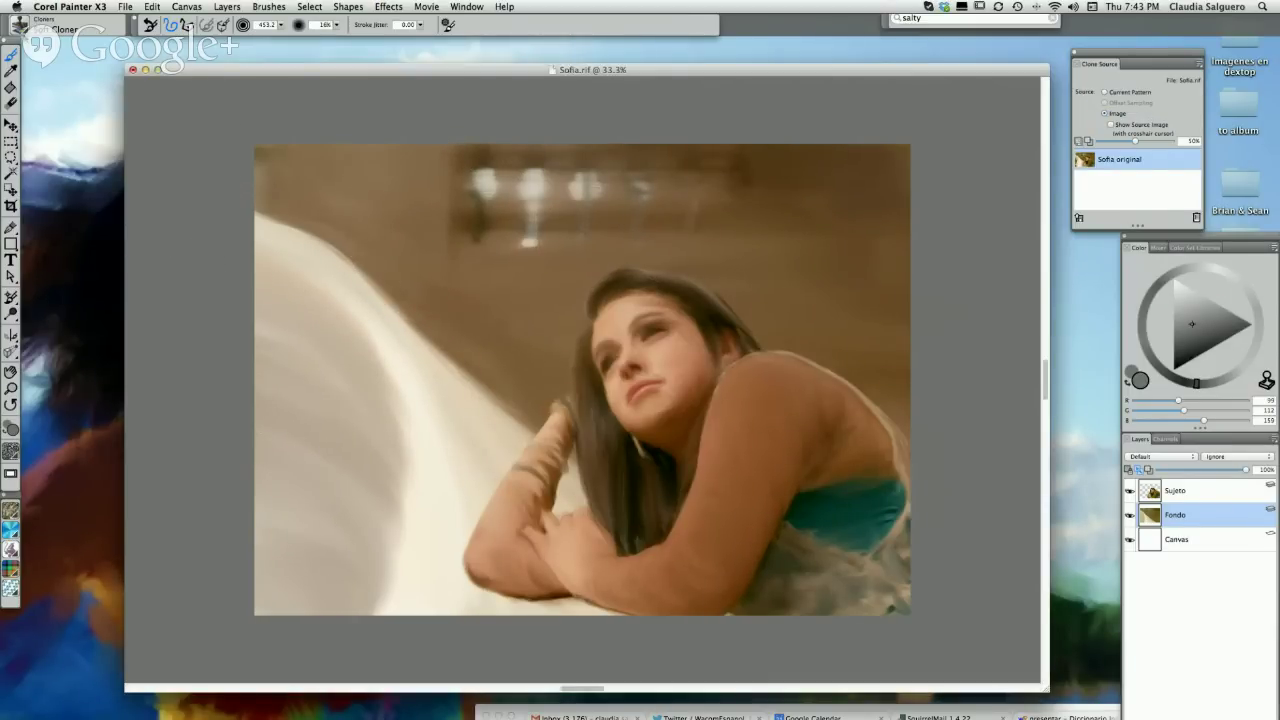
# - Select the Diffuser2 variant from the Tinting brush category
pyautogui.click(19, 25)
pyautogui.scroll(-3, 113, 248)
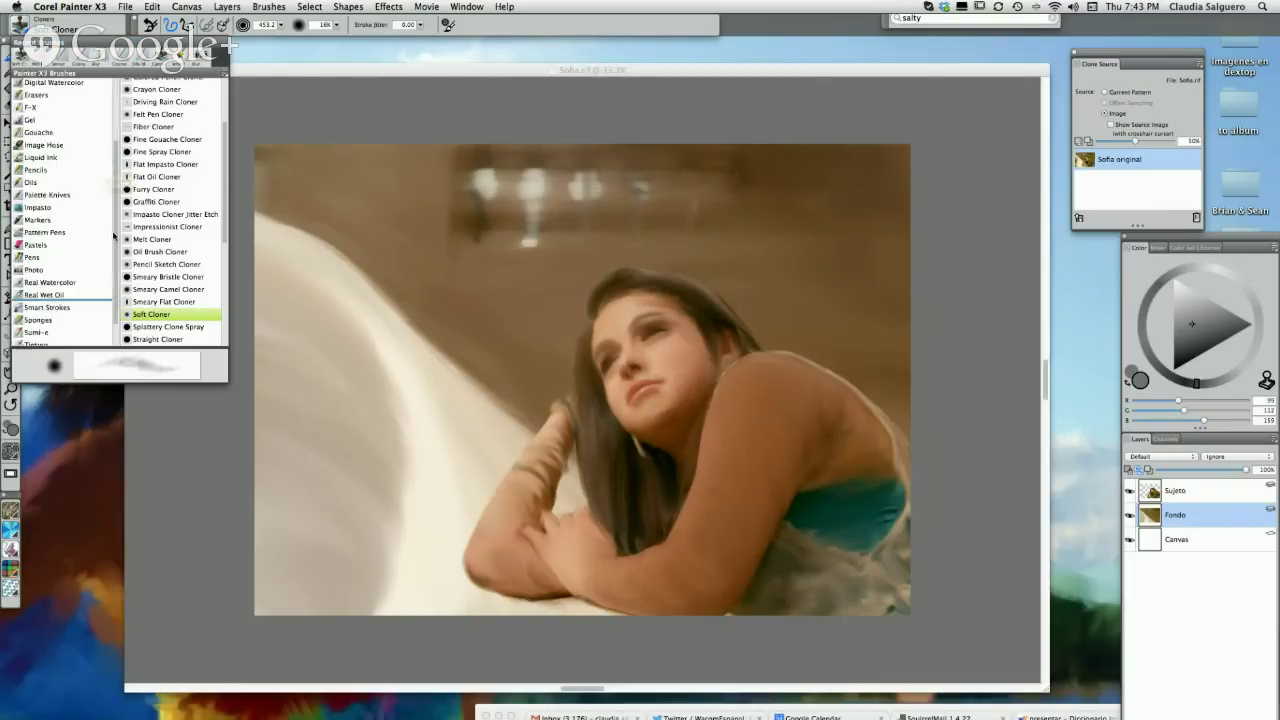
pyautogui.scroll(-2, 113, 248)
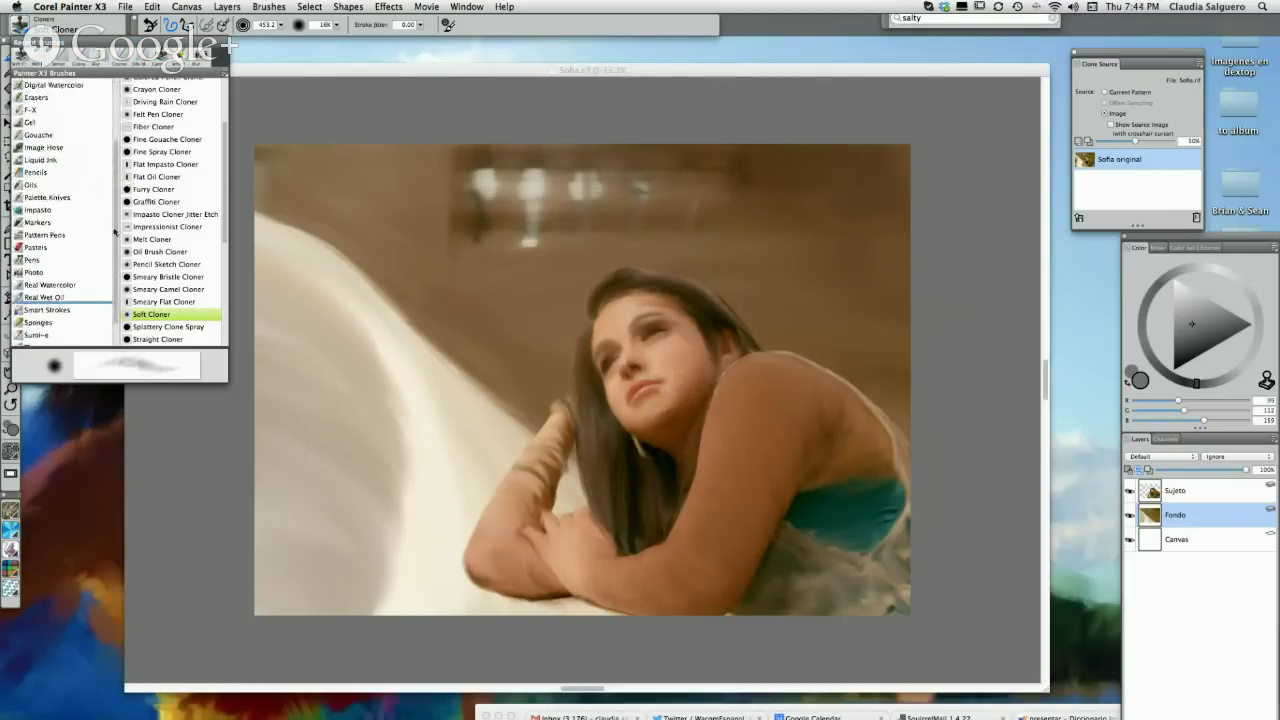
pyautogui.click(45, 316)
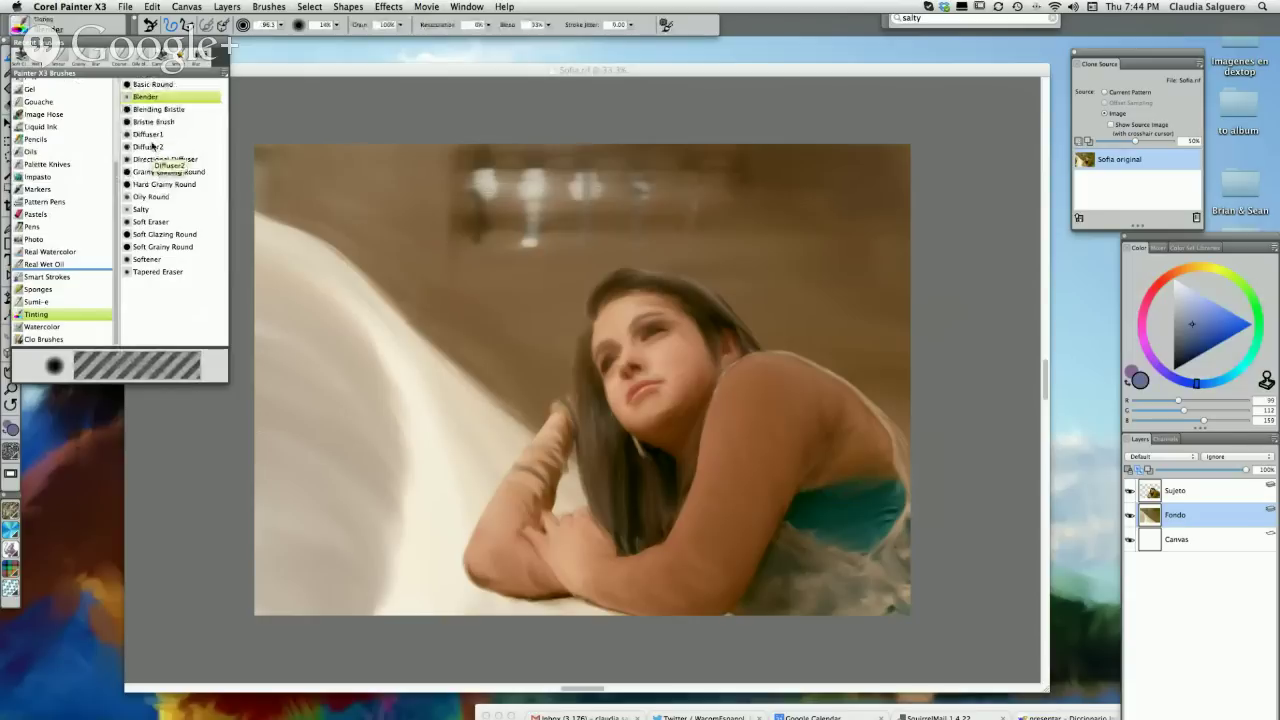
pyautogui.click(150, 147)
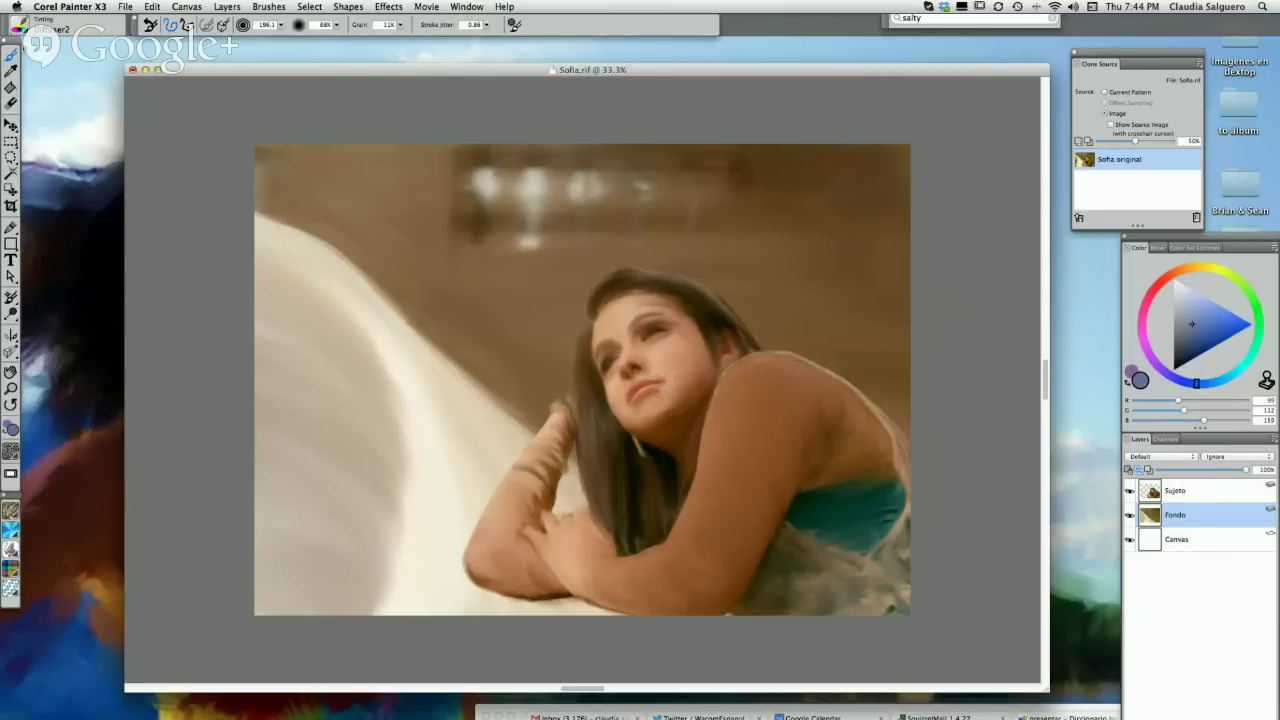
# - Switch to the Blending Bristle variant and smear the leftmost light in the background behind the woman
pyautogui.click(28, 38)
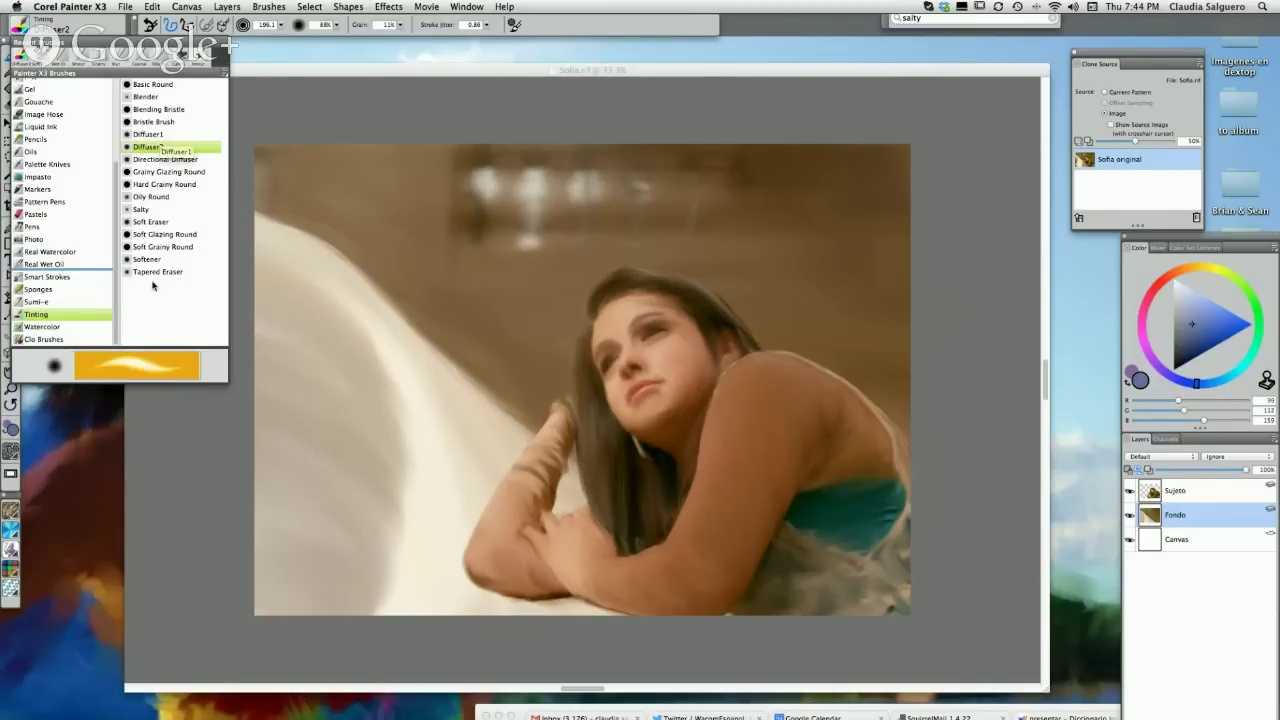
pyautogui.click(151, 111)
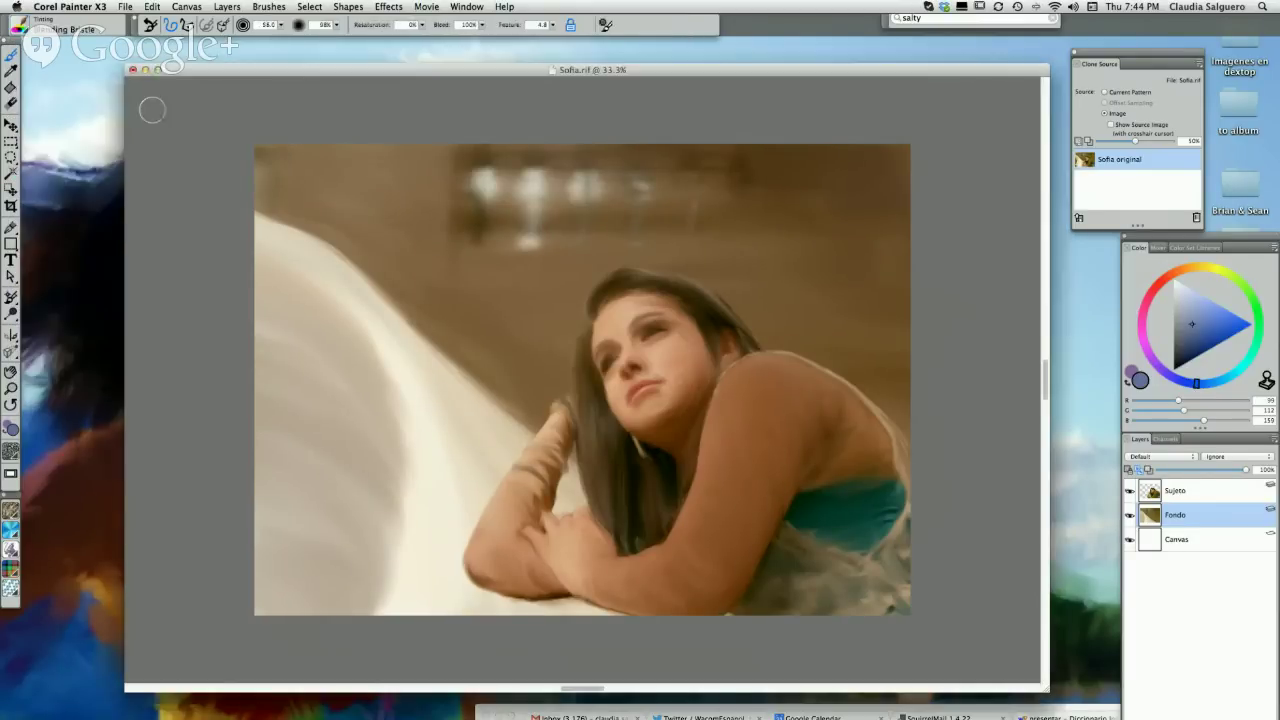
pyautogui.moveTo(510, 177)
pyautogui.mouseDown()
pyautogui.moveTo(441, 205)
pyautogui.moveTo(513, 185)
pyautogui.moveTo(507, 207)
pyautogui.moveTo(483, 185)
pyautogui.moveTo(467, 201)
pyautogui.moveTo(474, 220)
pyautogui.moveTo(548, 218)
pyautogui.moveTo(505, 233)
pyautogui.moveTo(519, 180)
pyautogui.mouseUp()
pyautogui.moveTo(548, 240); pyautogui.dragTo(524, 188)
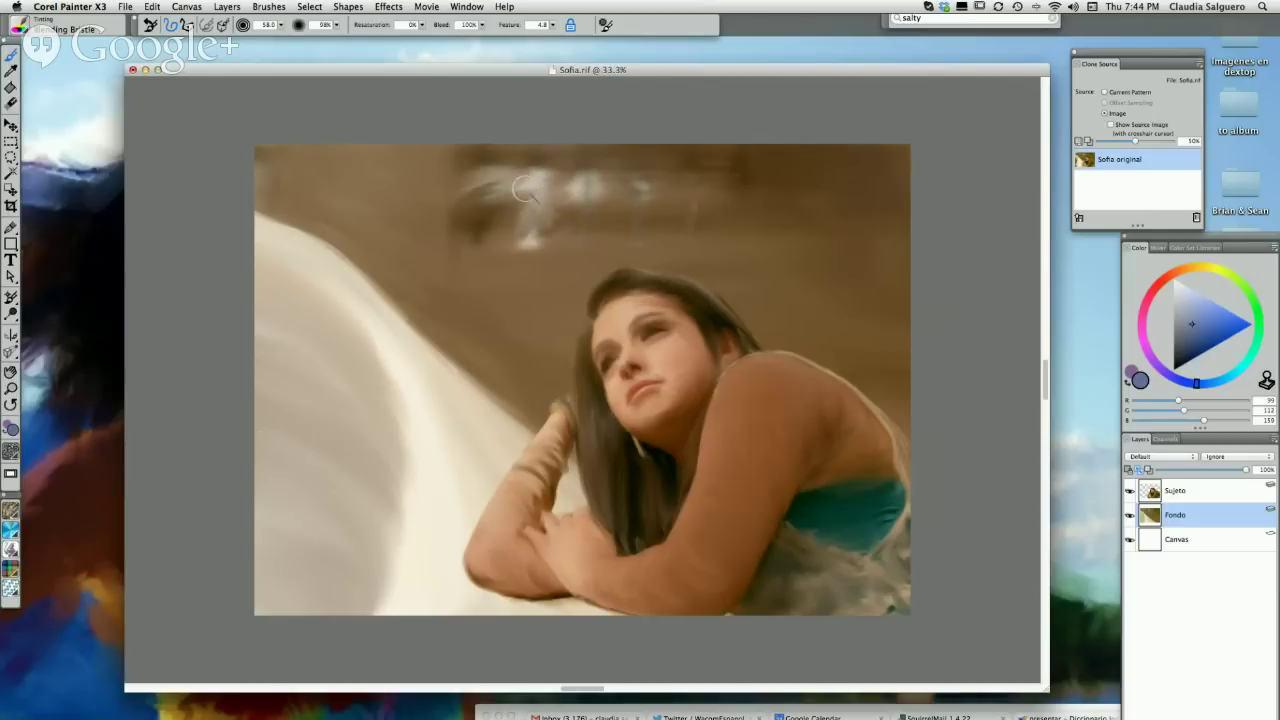
# - Set the brush size to 141.3 and resaturation to 39%, and paint a blue patch over the background lights
pyautogui.click(282, 25)
pyautogui.moveTo(284, 44); pyautogui.dragTo(405, 34)
pyautogui.click(422, 25)
pyautogui.moveTo(590, 160)
pyautogui.mouseDown()
pyautogui.moveTo(618, 205)
pyautogui.moveTo(582, 208)
pyautogui.moveTo(620, 218)
pyautogui.moveTo(643, 206)
pyautogui.moveTo(580, 206)
pyautogui.mouseUp()
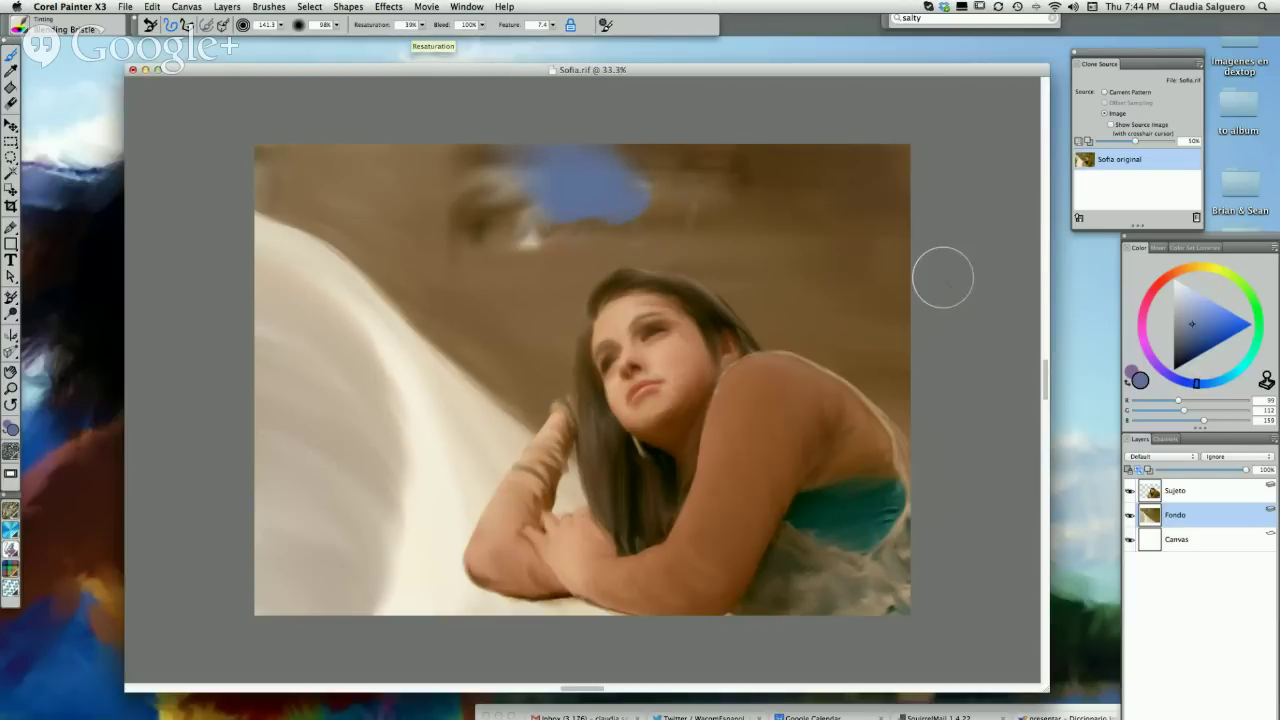
# - Paint white over the blue patch, and smear it with the brush opacity set to 0%
pyautogui.click(1174, 282)
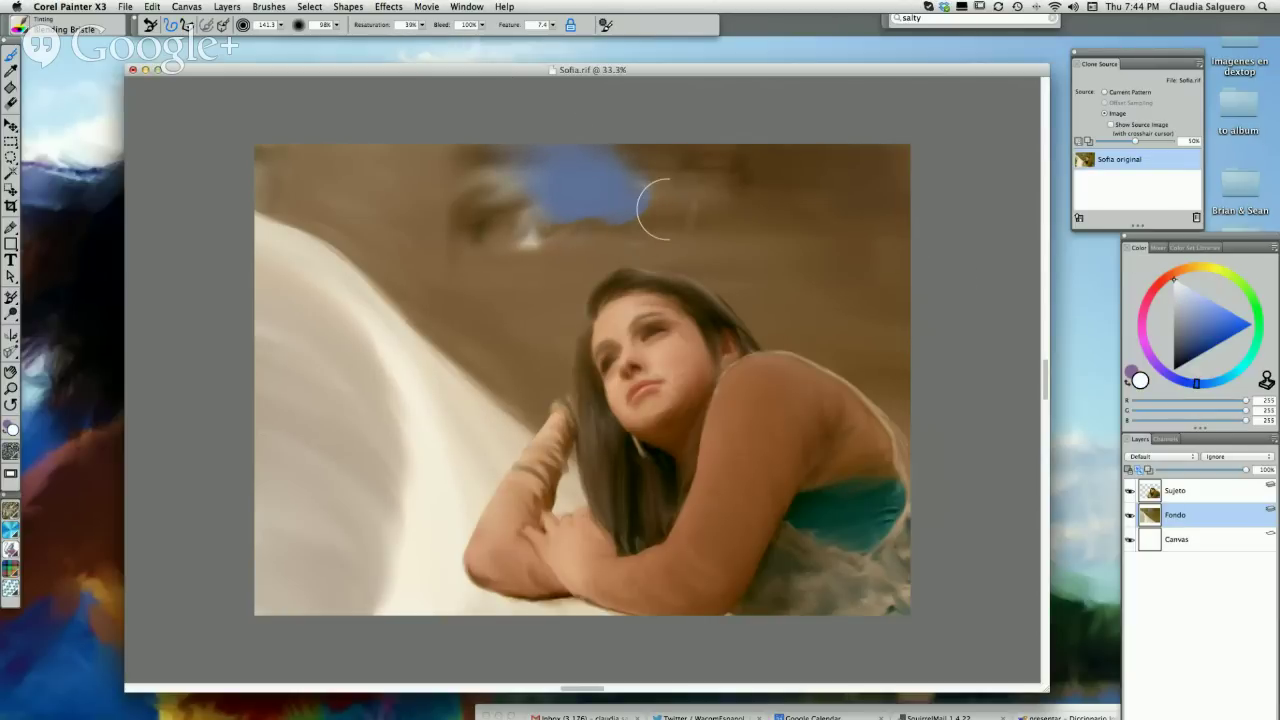
pyautogui.moveTo(657, 206)
pyautogui.mouseDown()
pyautogui.moveTo(534, 220)
pyautogui.moveTo(546, 255)
pyautogui.moveTo(565, 238)
pyautogui.mouseUp()
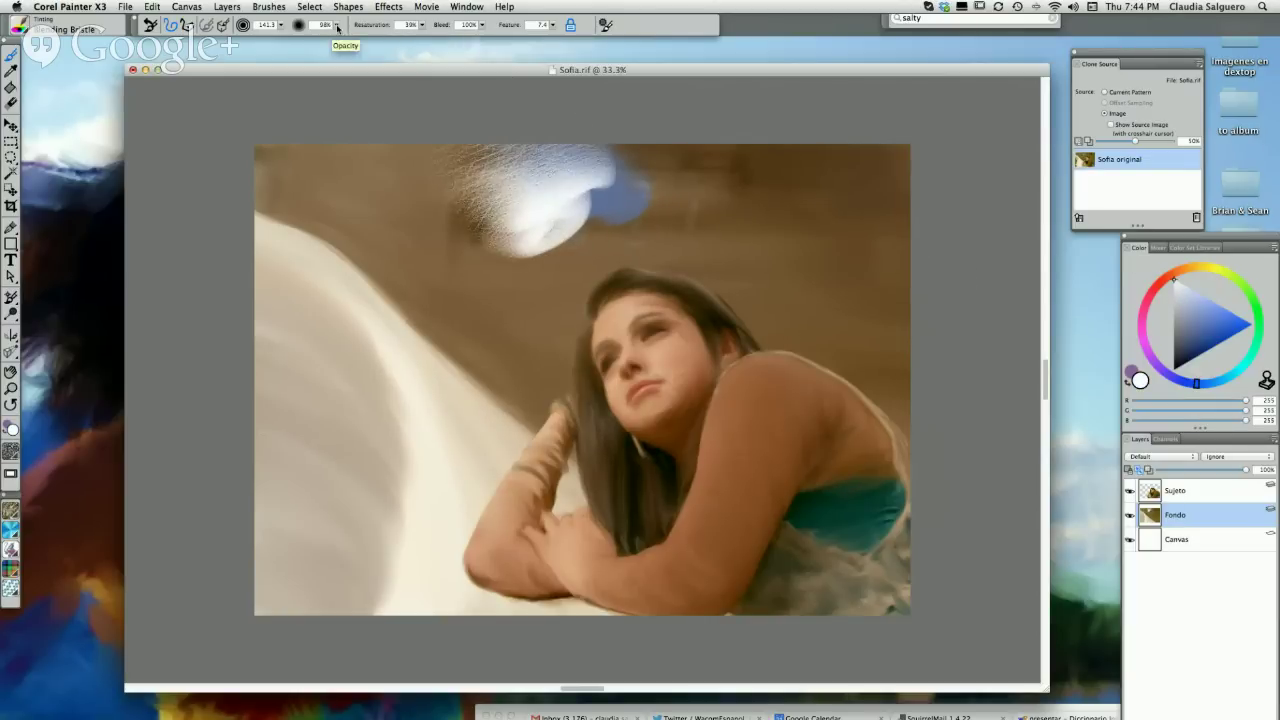
pyautogui.moveTo(336, 25); pyautogui.dragTo(206, 48)
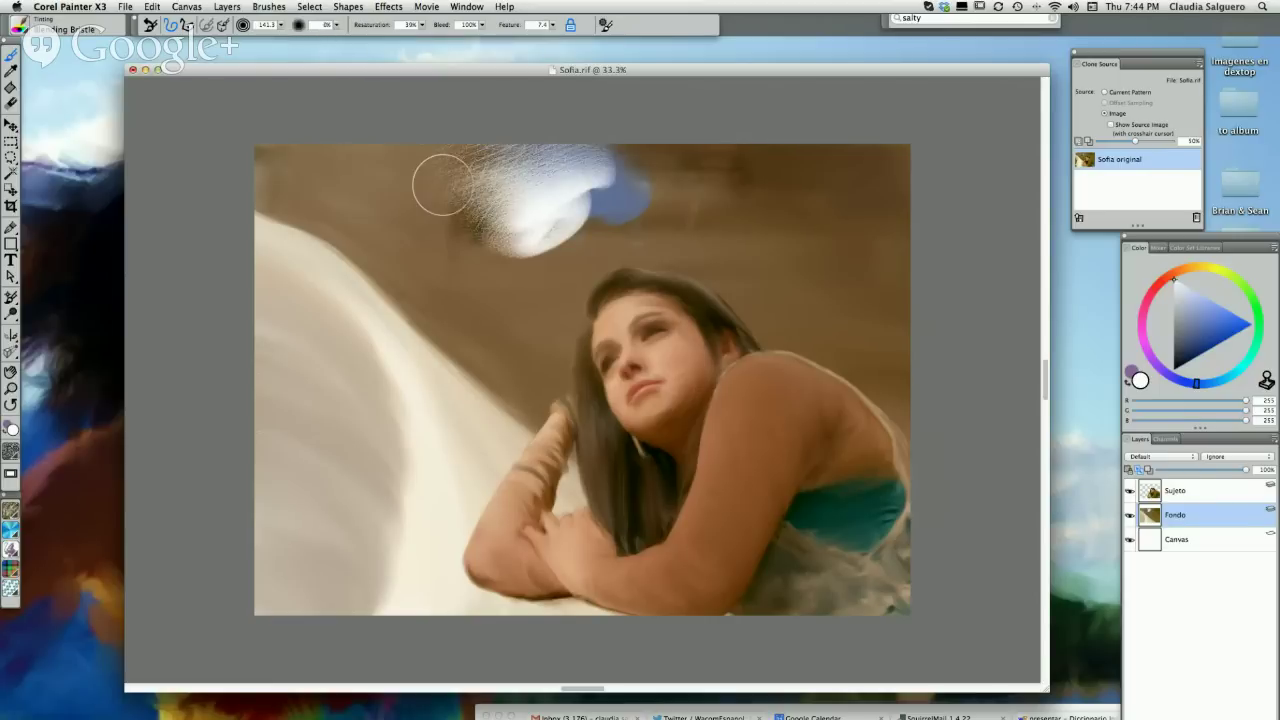
pyautogui.moveTo(520, 240)
pyautogui.mouseDown()
pyautogui.moveTo(658, 246)
pyautogui.moveTo(571, 268)
pyautogui.moveTo(610, 212)
pyautogui.mouseUp()
# - Undo the blue and white test strokes, and blend the background lights softly into the brown wall
pyautogui.press('super+z')
pyautogui.press('super+z')
pyautogui.press('super+z')
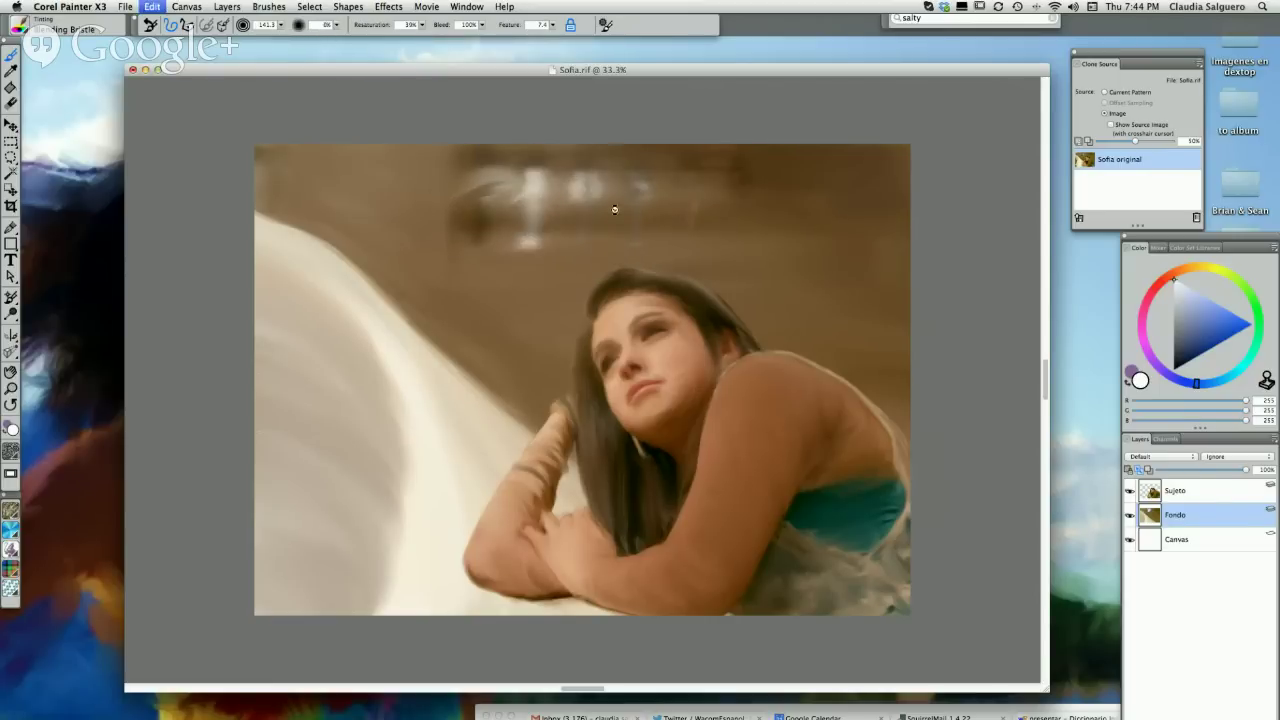
pyautogui.press('super+shift+z')
pyautogui.press('super+shift+z')
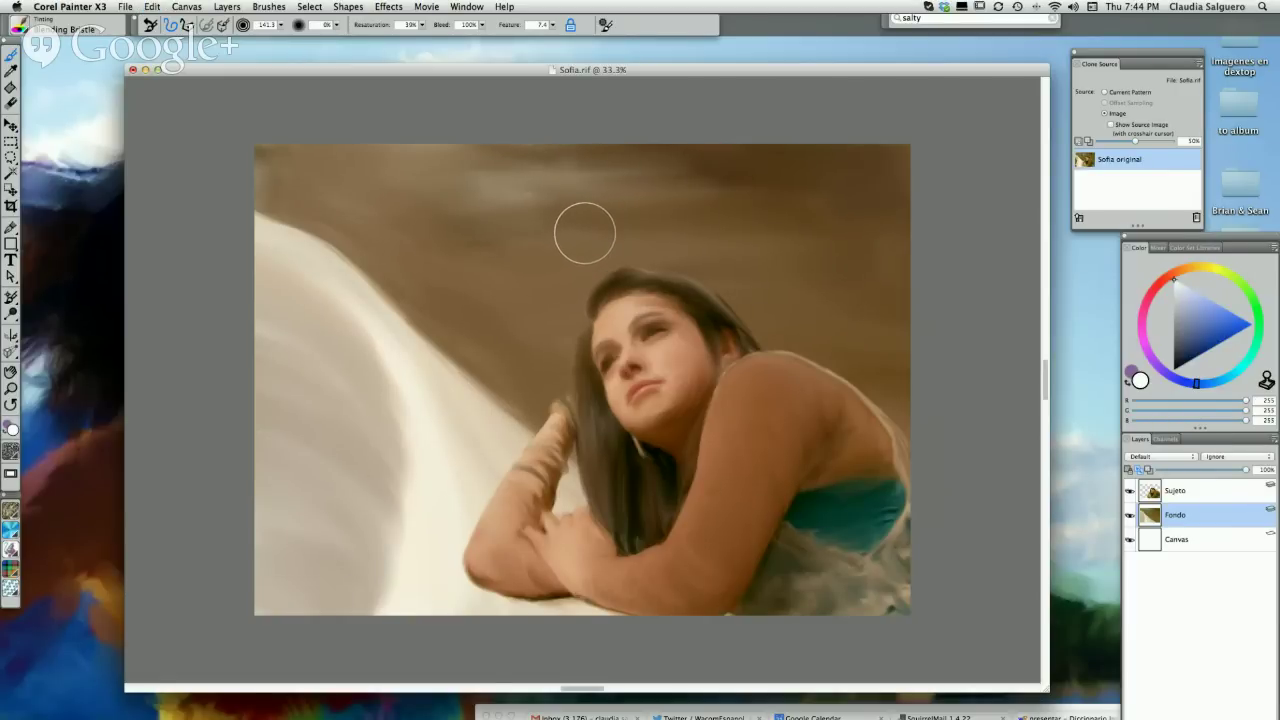
# - Hide the Sujeto and Fondo layers, and add a new layer at the top of the layer stack
pyautogui.moveTo(577, 70); pyautogui.dragTo(580, 55)
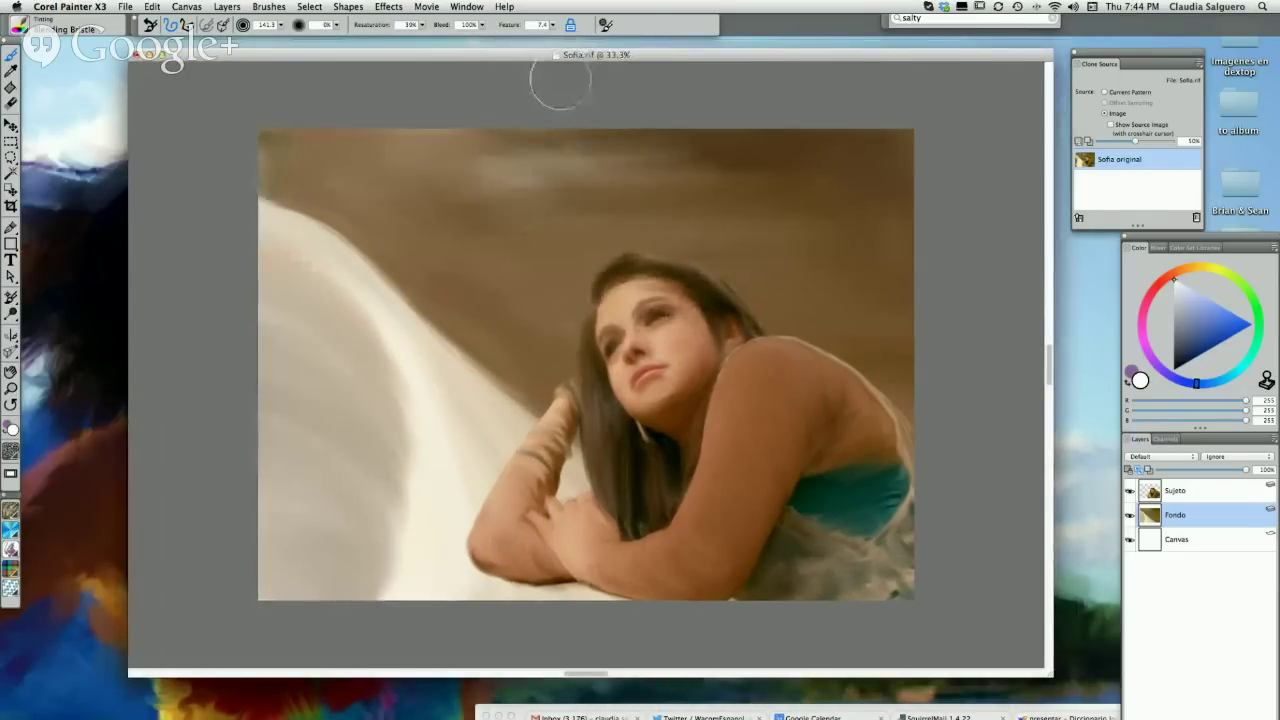
pyautogui.click(12, 452)
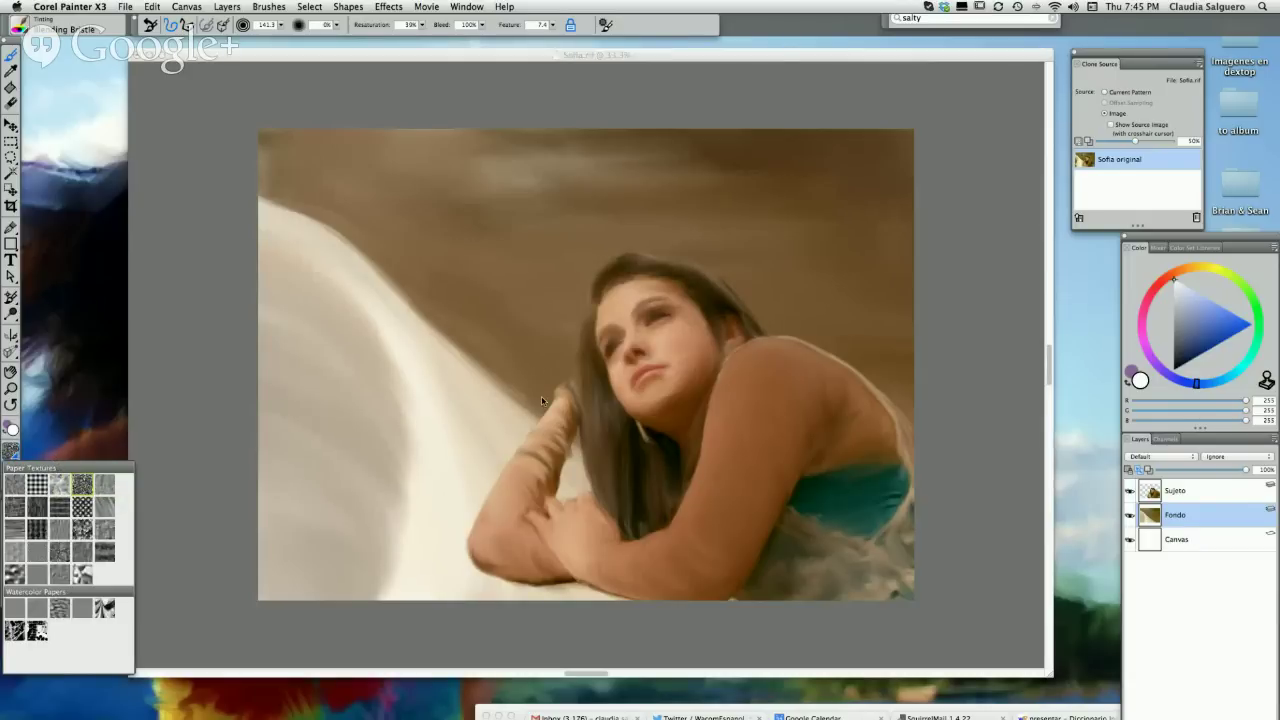
pyautogui.click(1130, 491)
pyautogui.click(1130, 515)
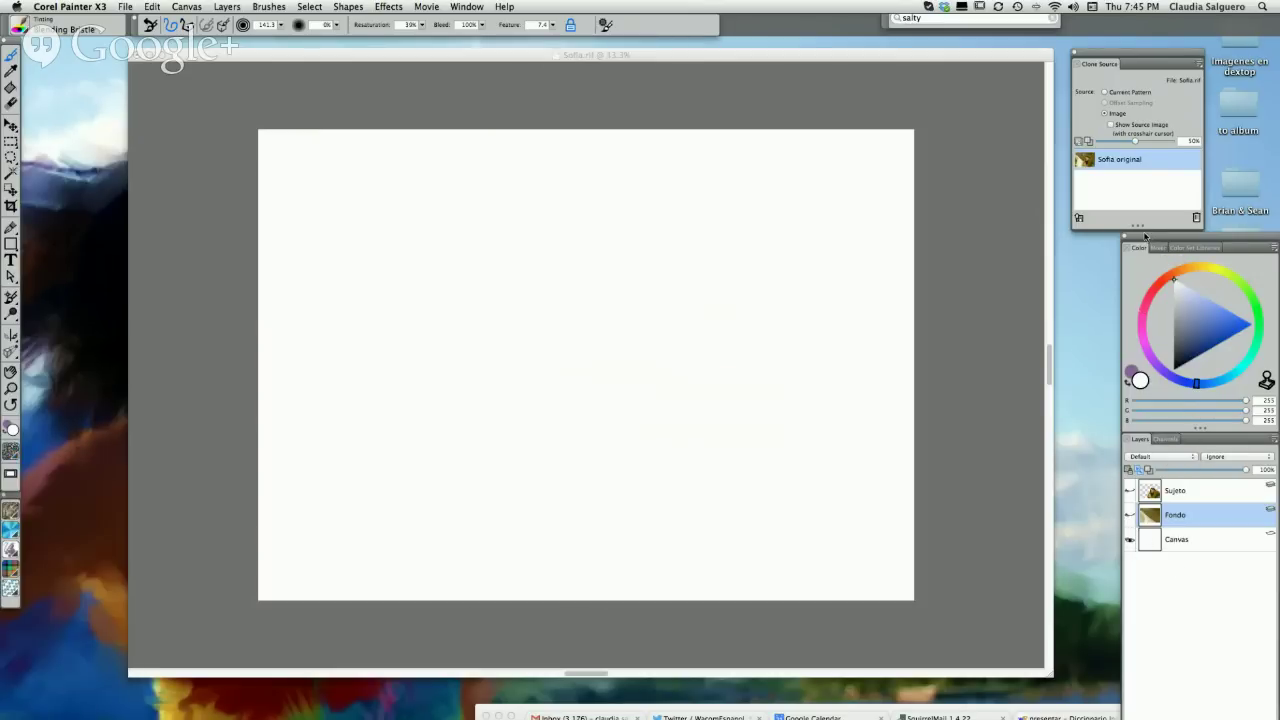
pyautogui.click(1140, 660)
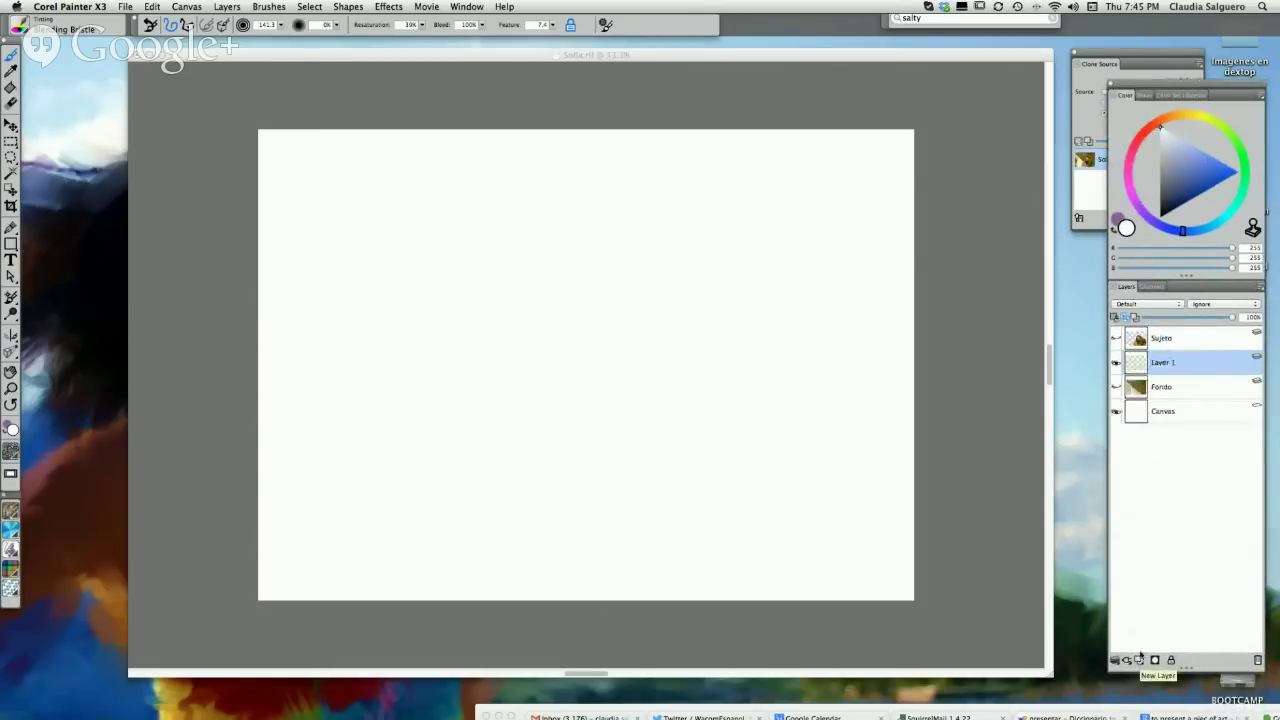
pyautogui.moveTo(1160, 364)
pyautogui.mouseDown()
pyautogui.moveTo(1163, 340)
pyautogui.moveTo(1166, 350)
pyautogui.mouseUp()
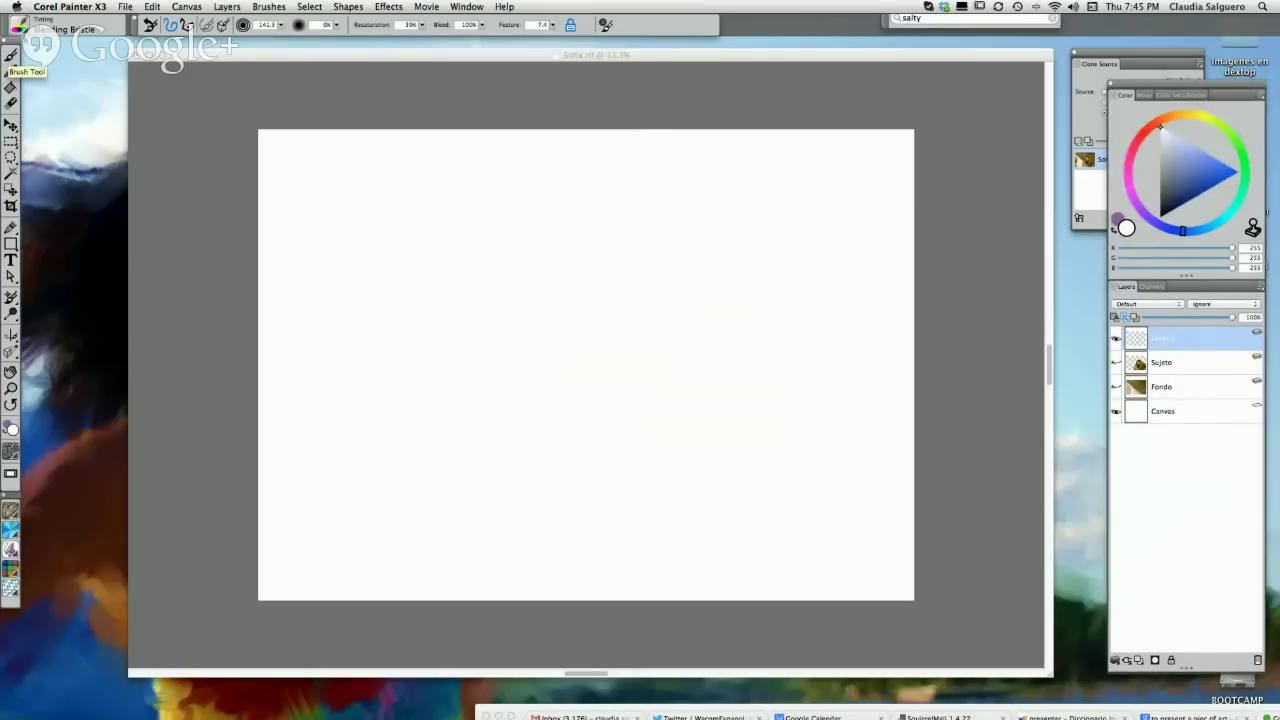
# - Look through the brush categories and the available paper textures, including Sandy Pastel Paper
pyautogui.click(26, 34)
pyautogui.scroll(5, 93, 100)
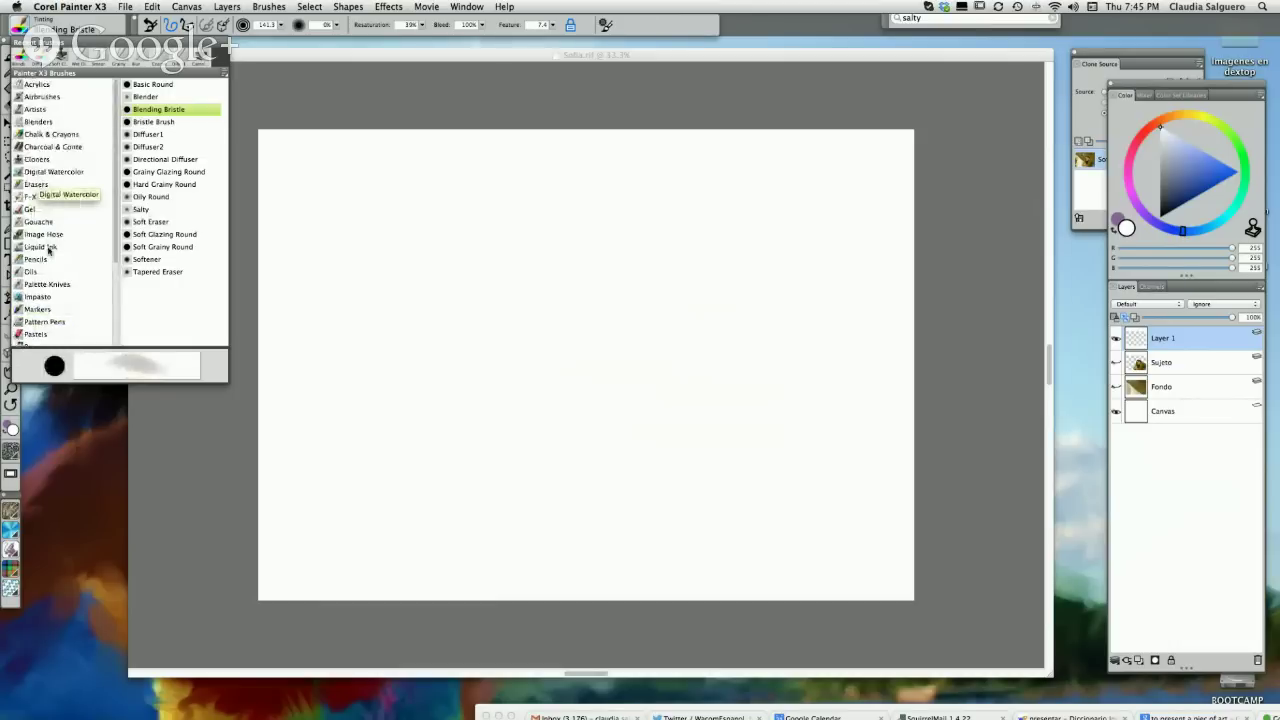
pyautogui.click(12, 453)
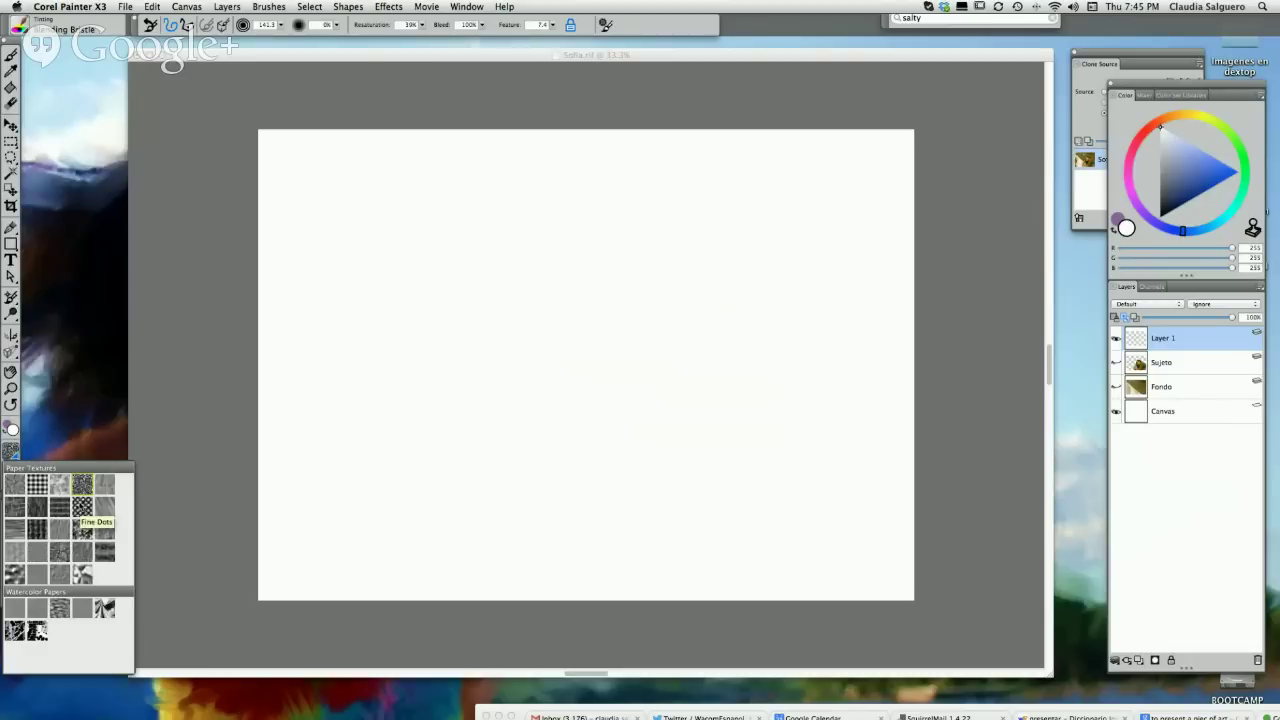
pyautogui.click(92, 501)
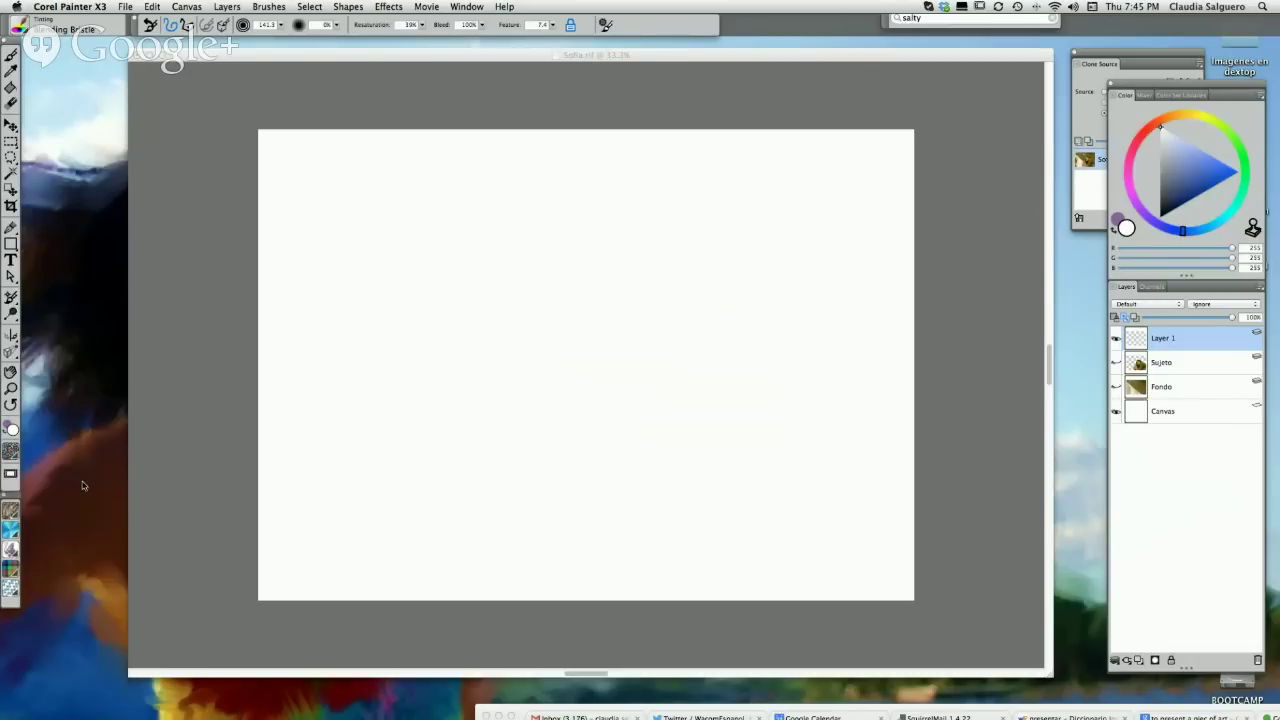
pyautogui.click(12, 455)
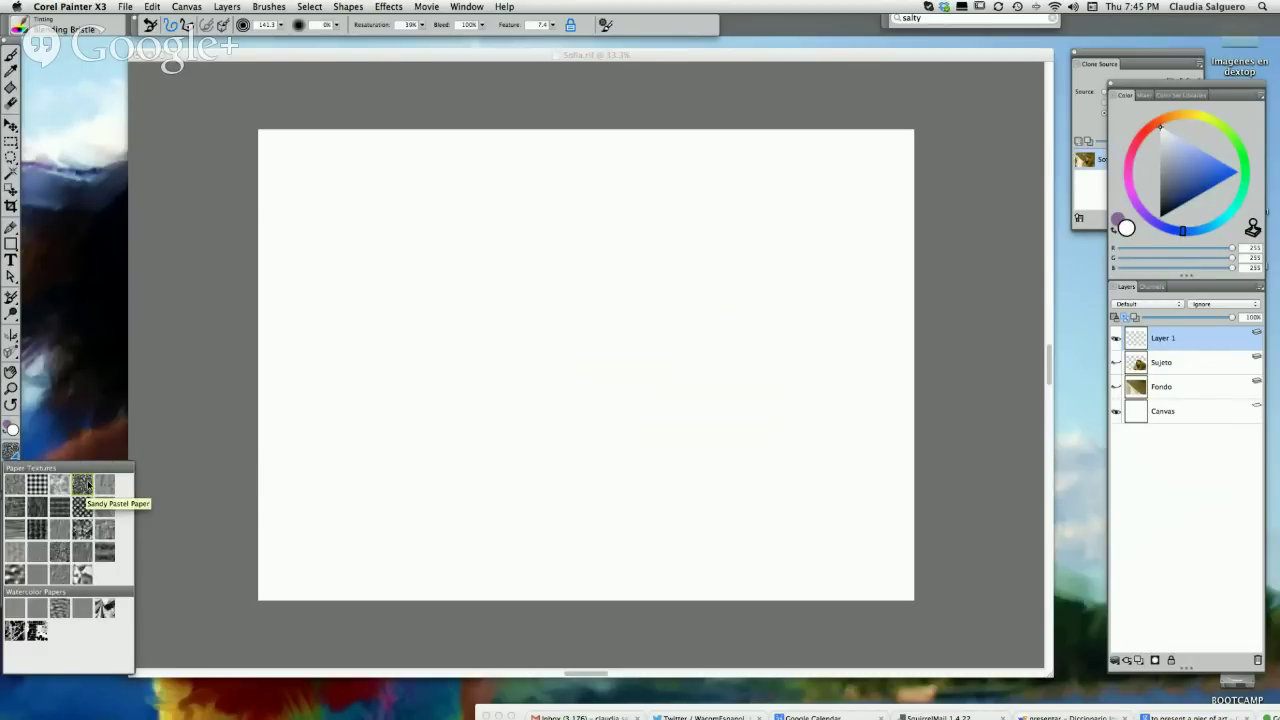
pyautogui.click(286, 257)
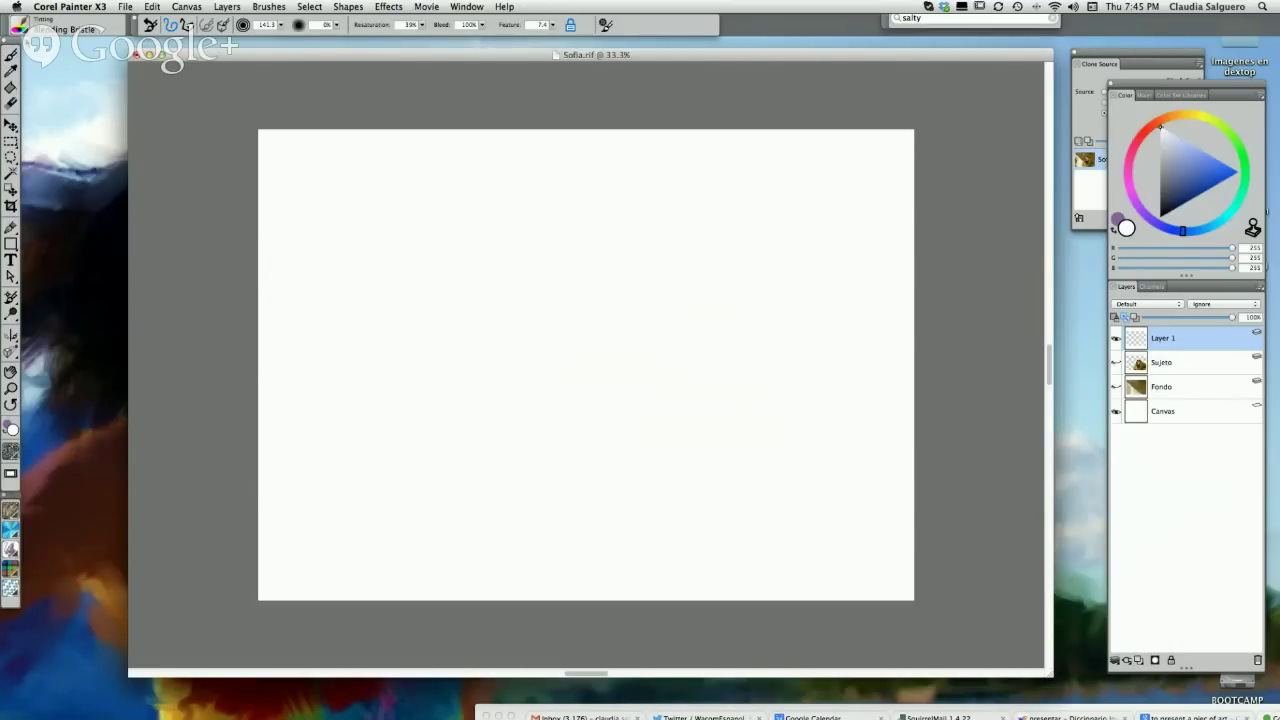
# - Switch to the Cloner Spray variant in the Cloners brush category
pyautogui.click(18, 27)
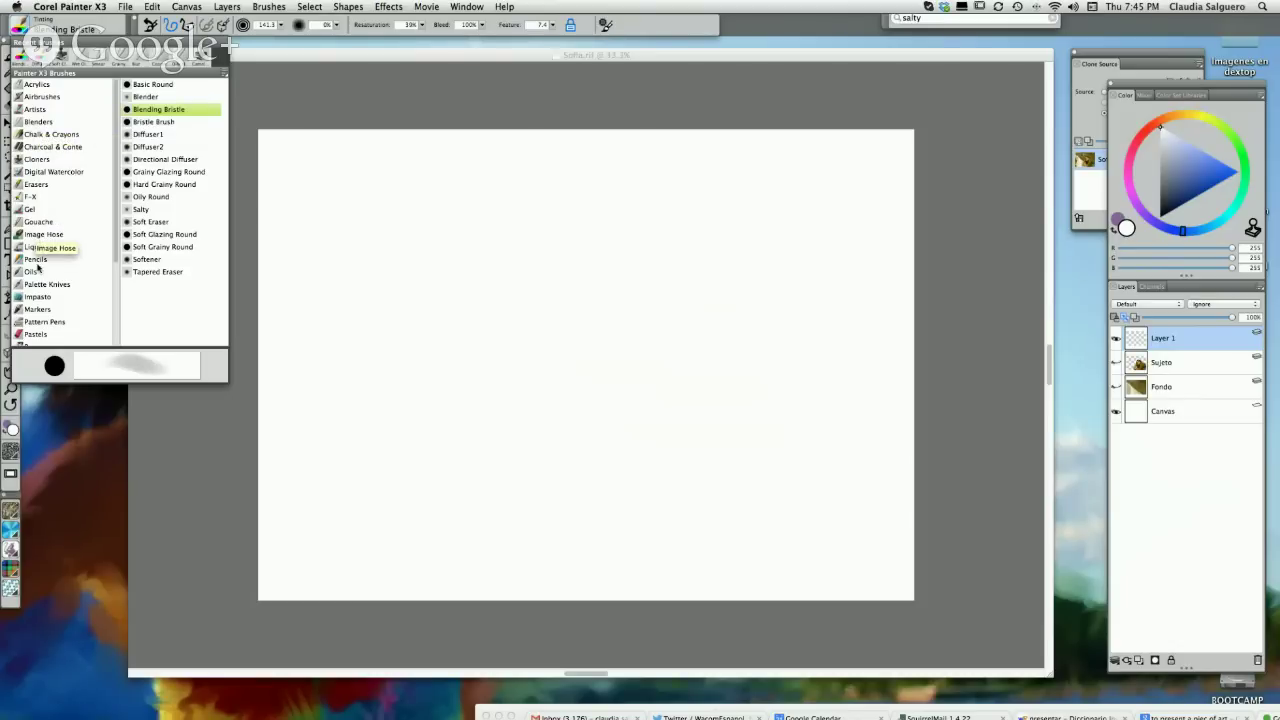
pyautogui.click(40, 159)
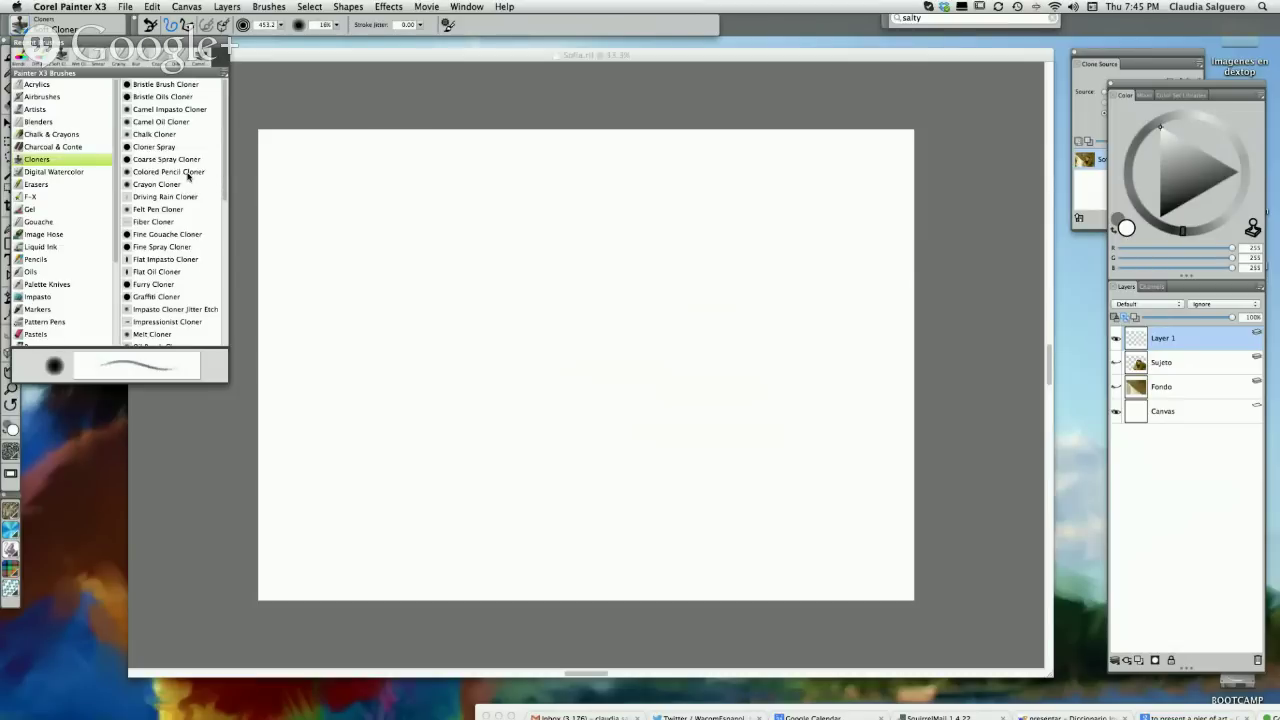
pyautogui.click(154, 147)
# - Choose the Fiber Cloner variant and paint thin test strokes in the upper-left area of the blank layer
pyautogui.click(20, 25)
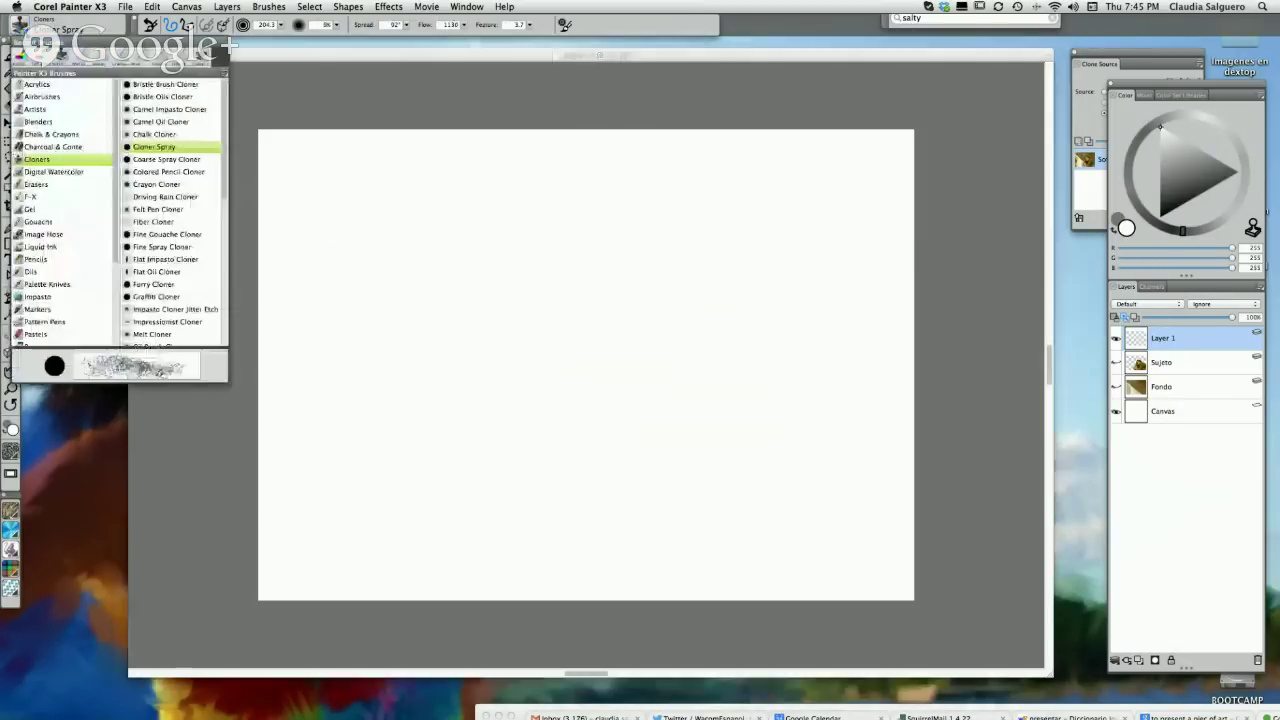
pyautogui.scroll(-3, 222, 258)
pyautogui.scroll(-3, 222, 265)
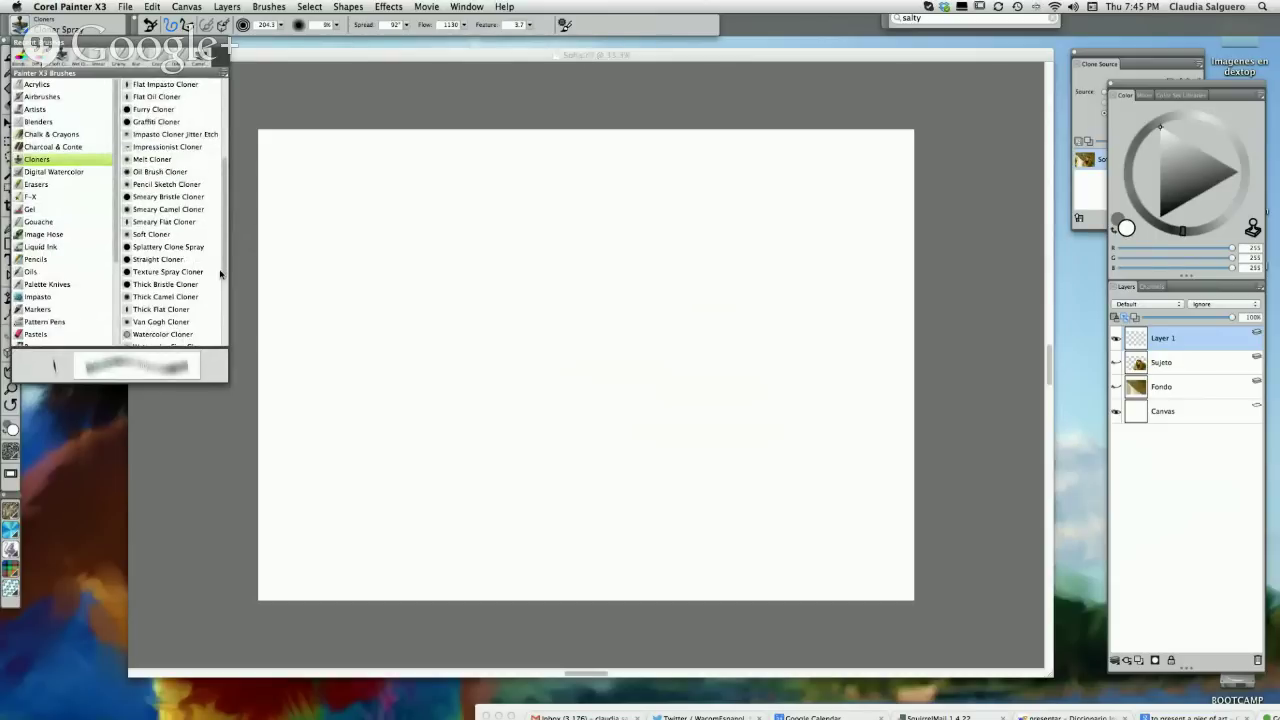
pyautogui.scroll(-3, 220, 273)
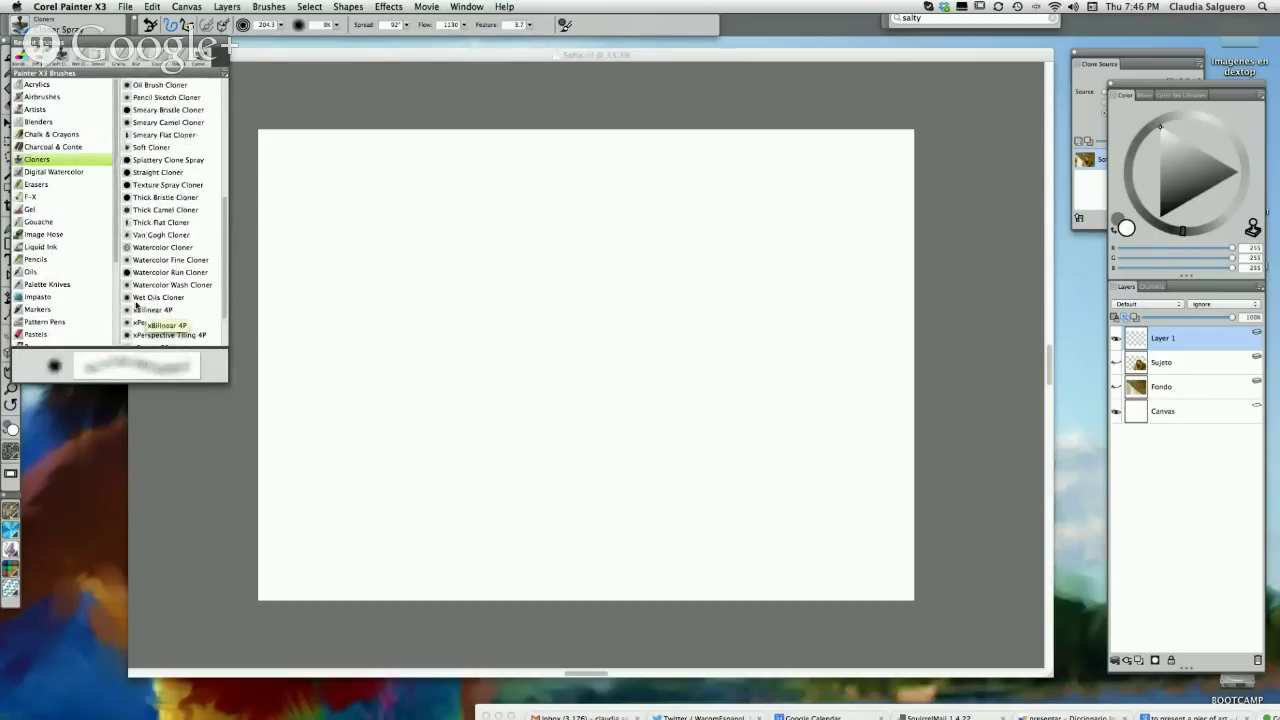
pyautogui.scroll(3, 225, 168)
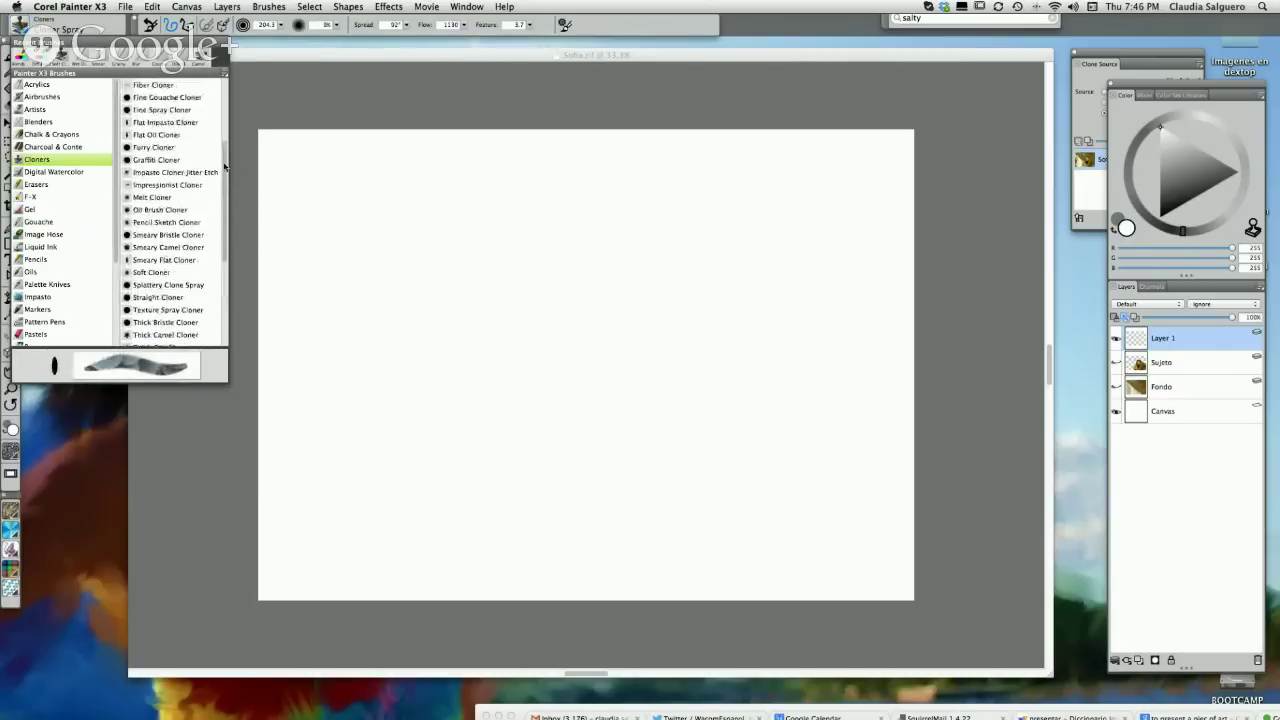
pyautogui.scroll(-1, 225, 168)
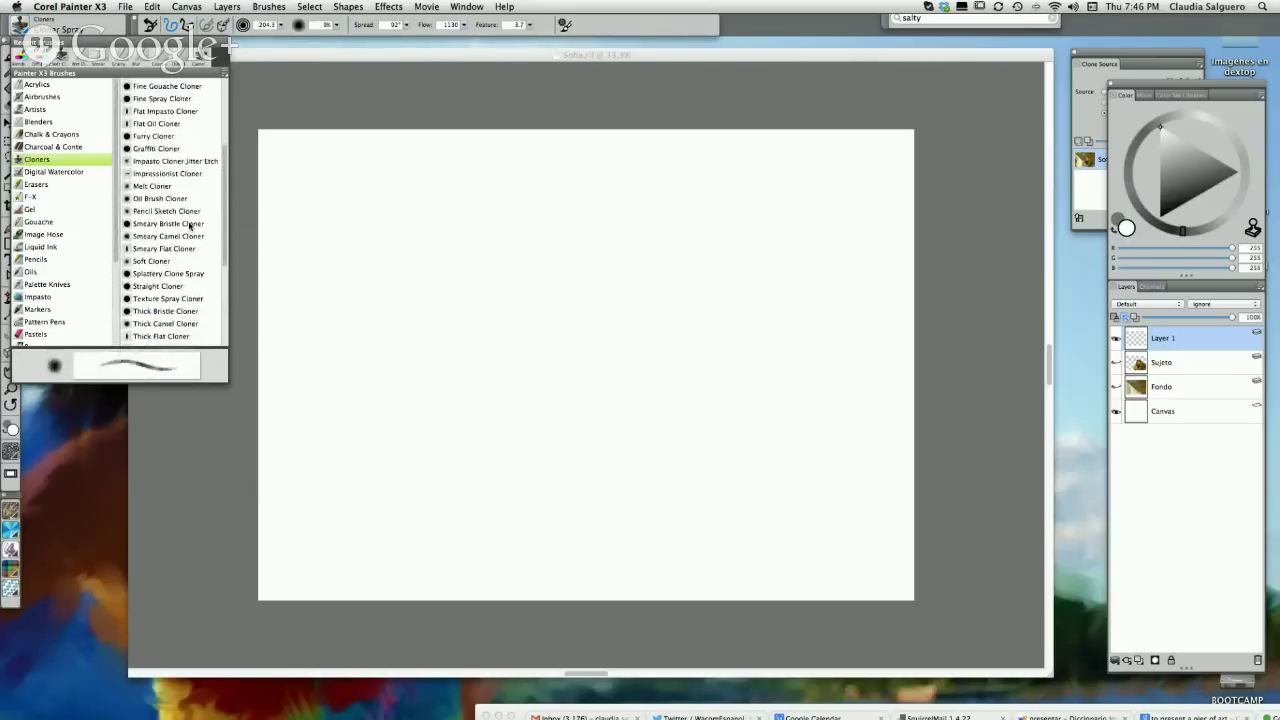
pyautogui.scroll(3, 222, 117)
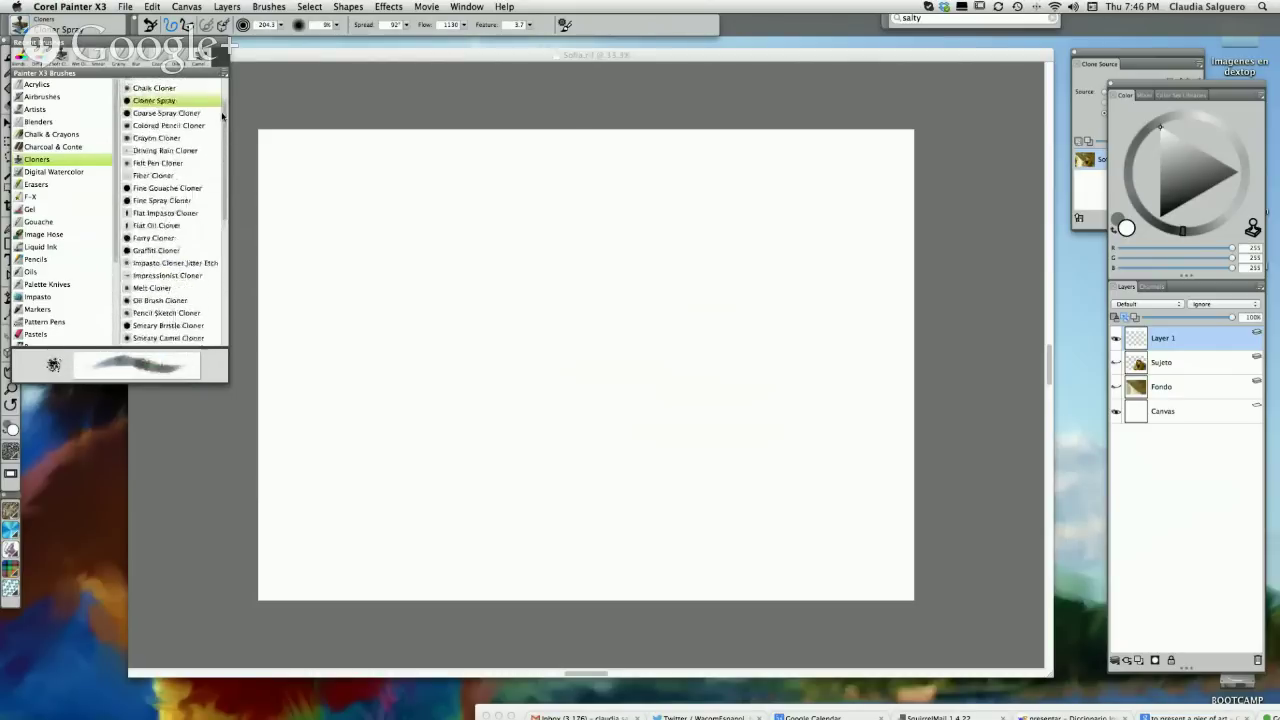
pyautogui.scroll(1, 222, 117)
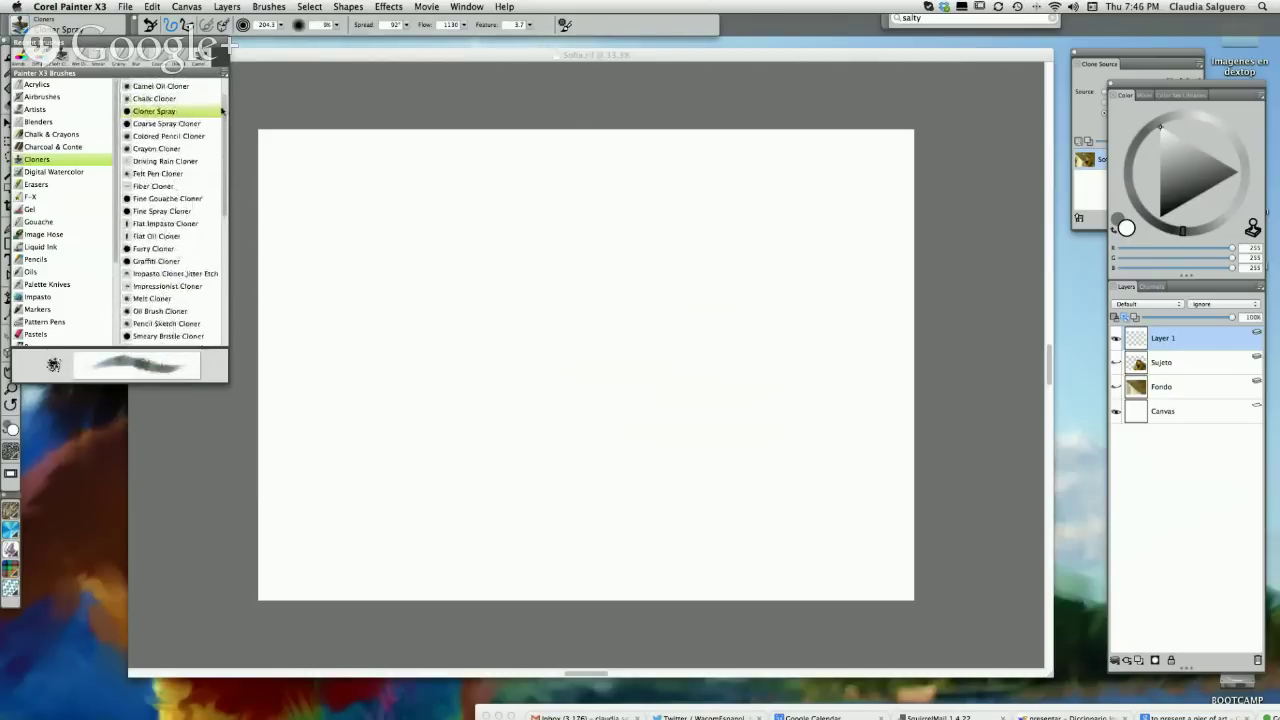
pyautogui.click(165, 209)
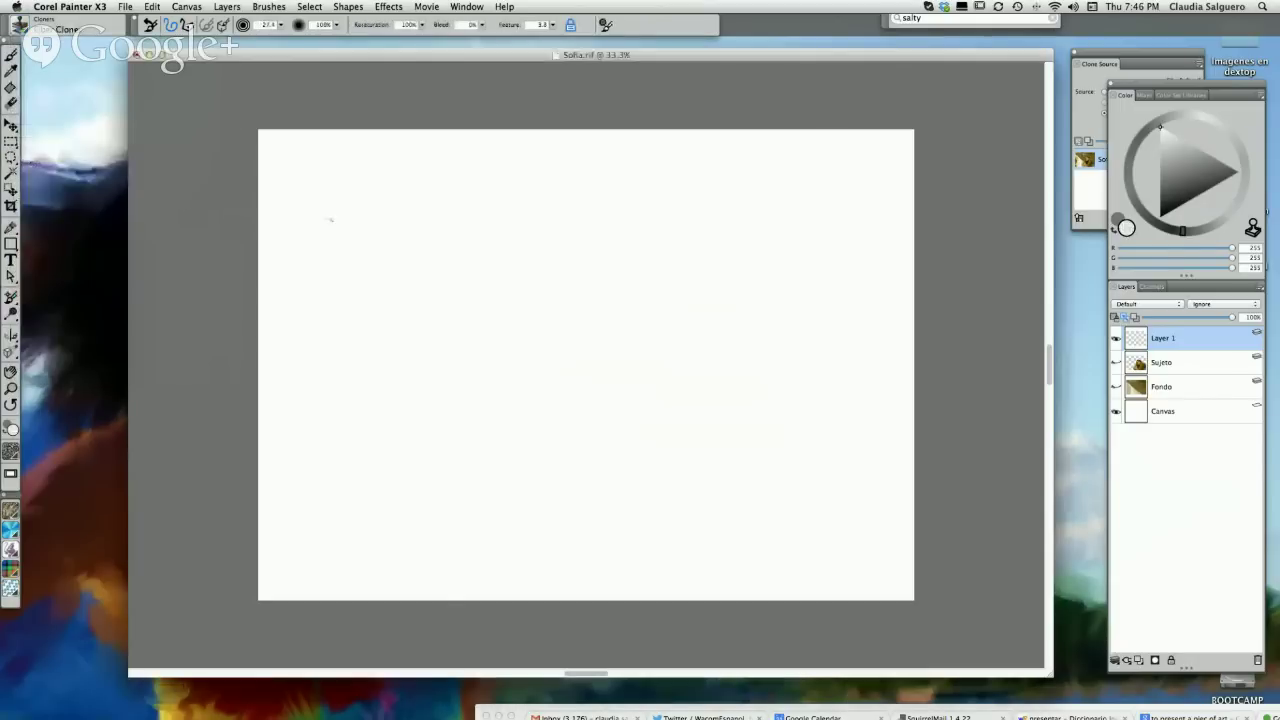
pyautogui.moveTo(330, 219)
pyautogui.mouseDown()
pyautogui.moveTo(387, 217)
pyautogui.moveTo(381, 251)
pyautogui.mouseUp()
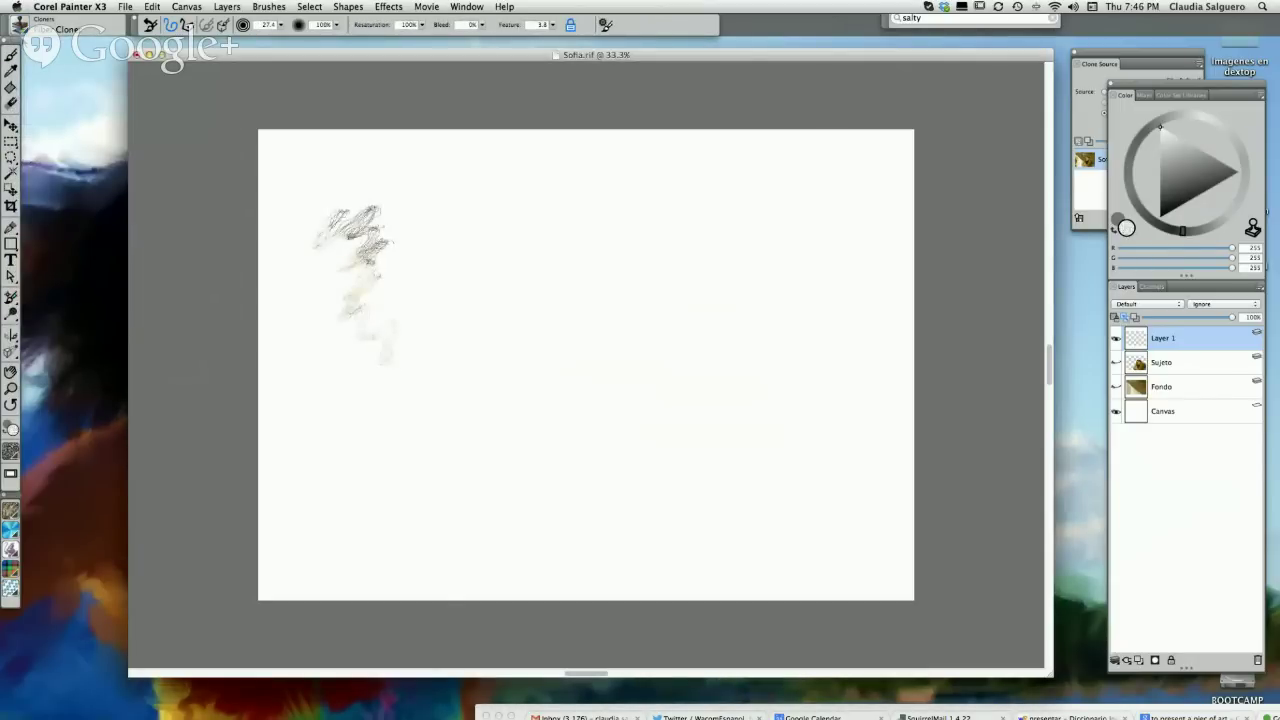
# - Switch to the Oil Brush Cloner at size 107.8, and paint broad cloned strokes beside the thin Fiber Cloner strokes
pyautogui.click(40, 22)
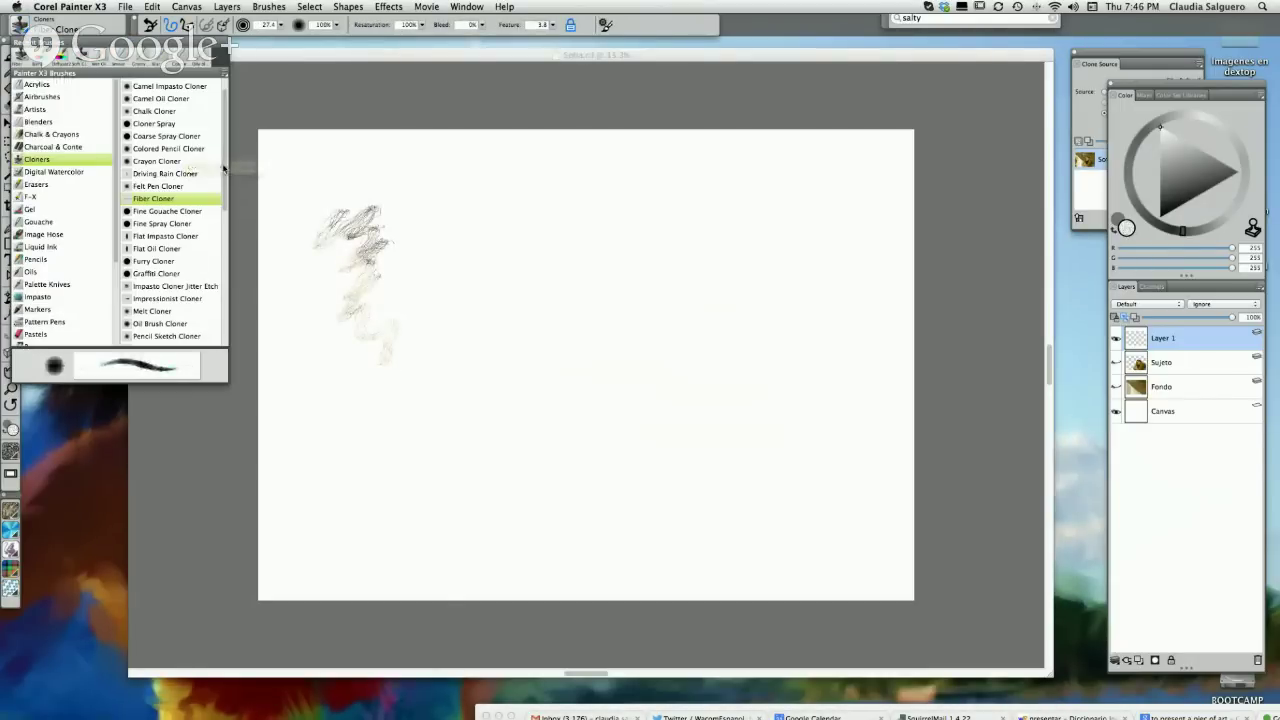
pyautogui.scroll(-3, 226, 210)
pyautogui.click(170, 228)
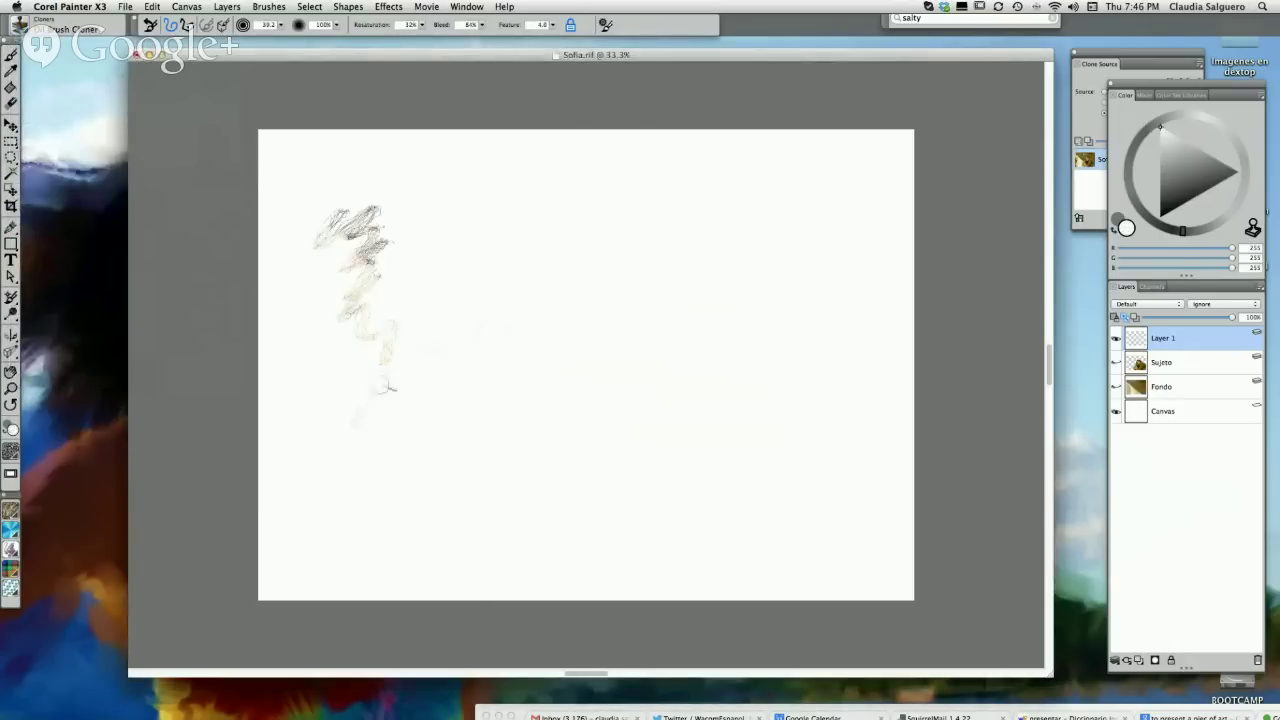
pyautogui.moveTo(278, 25); pyautogui.dragTo(303, 40)
pyautogui.moveTo(440, 222)
pyautogui.mouseDown()
pyautogui.moveTo(411, 303)
pyautogui.moveTo(488, 217)
pyautogui.moveTo(434, 312)
pyautogui.moveTo(498, 263)
pyautogui.moveTo(441, 335)
pyautogui.moveTo(519, 280)
pyautogui.moveTo(460, 336)
pyautogui.moveTo(510, 308)
pyautogui.moveTo(485, 343)
pyautogui.moveTo(528, 320)
pyautogui.moveTo(485, 369)
pyautogui.moveTo(484, 404)
pyautogui.moveTo(516, 393)
pyautogui.moveTo(505, 430)
pyautogui.mouseUp()
# - Select the grid-patterned paper texture, and test it with Oil Brush Cloner strokes below the brown patch
pyautogui.click(12, 453)
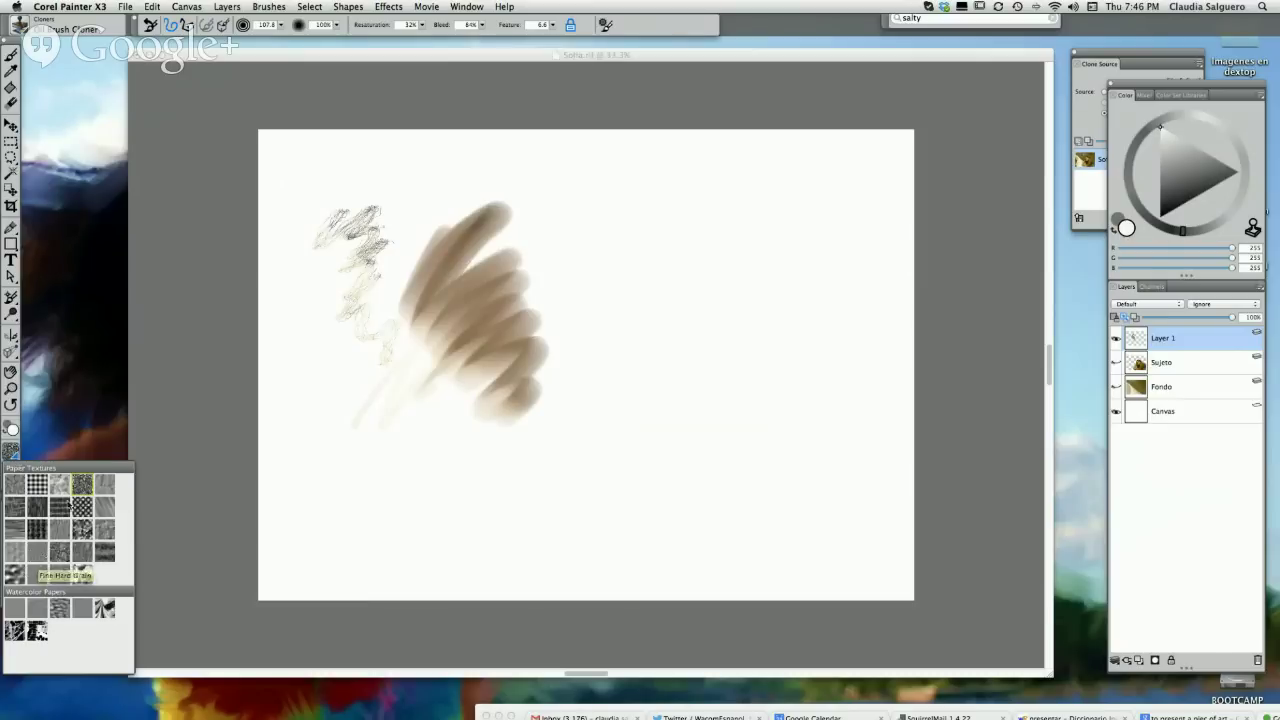
pyautogui.click(38, 488)
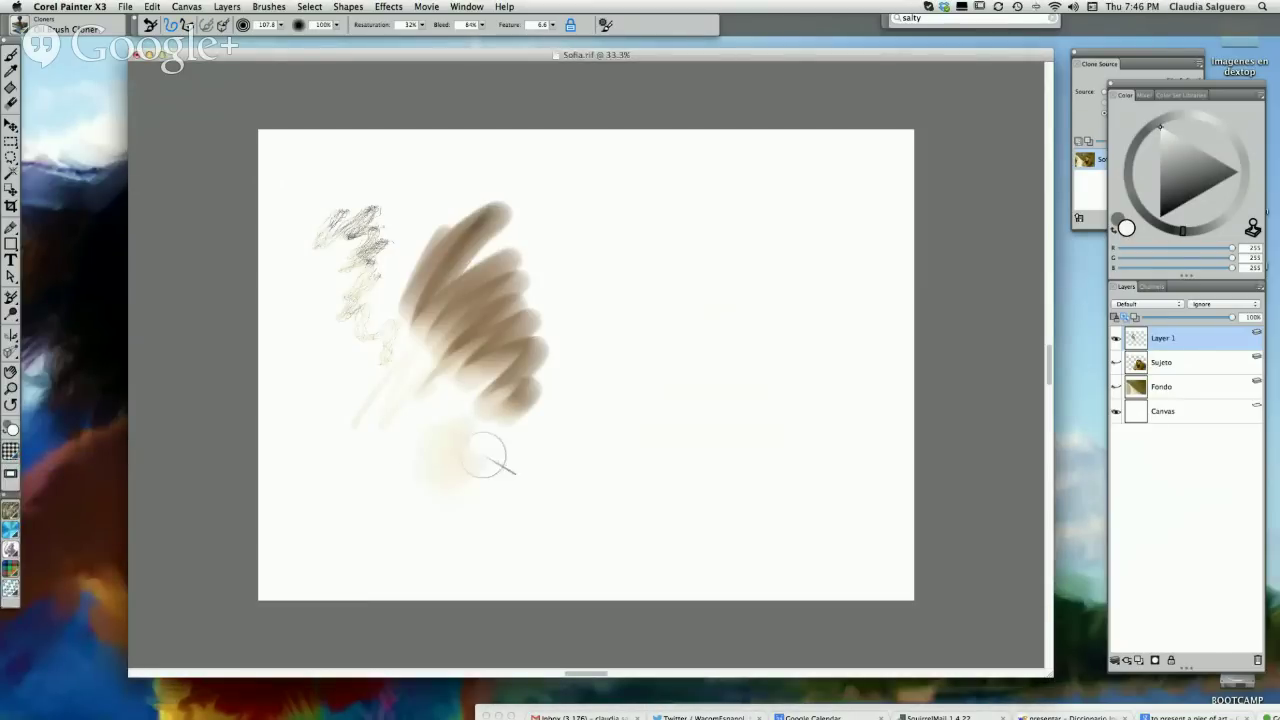
pyautogui.moveTo(486, 456)
pyautogui.mouseDown()
pyautogui.moveTo(523, 449)
pyautogui.moveTo(537, 486)
pyautogui.moveTo(589, 449)
pyautogui.moveTo(613, 453)
pyautogui.mouseUp()
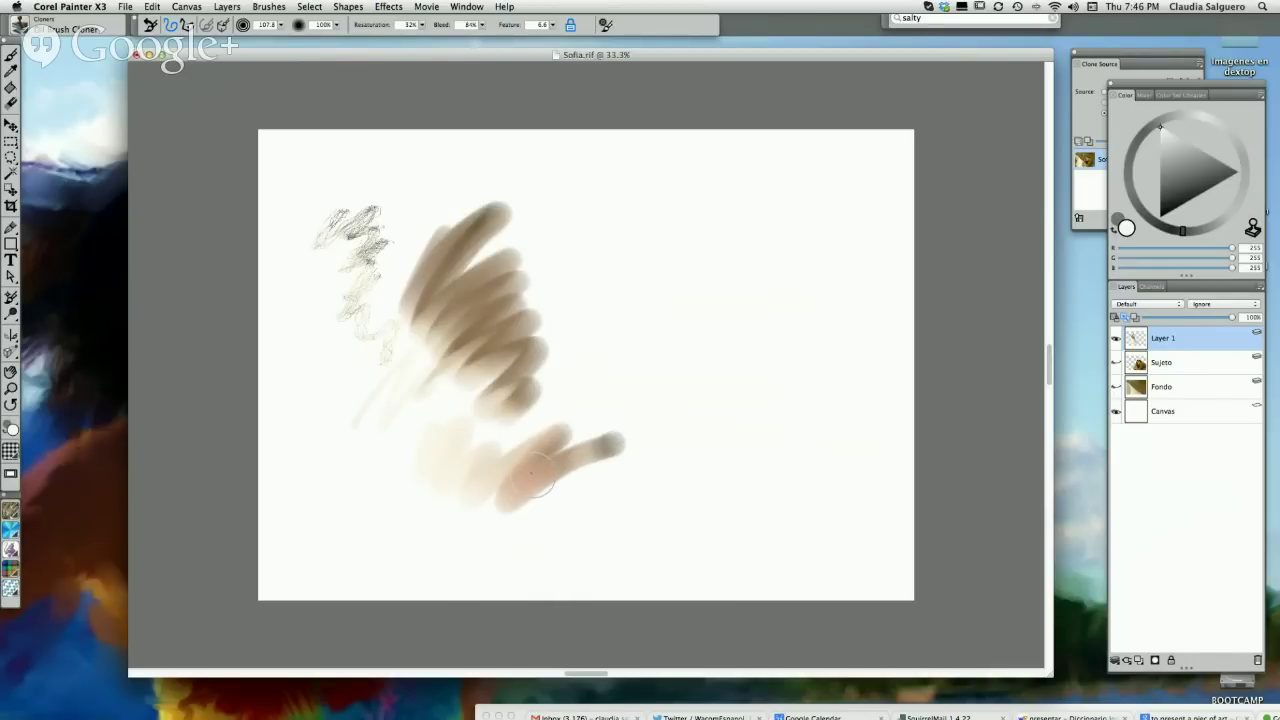
# - Undo all the cloner test strokes on the new layer
pyautogui.press('super+z')
pyautogui.press('super+z')
pyautogui.press('super+z')
pyautogui.press('super+z')
pyautogui.press('super+z')
pyautogui.press('super+z')
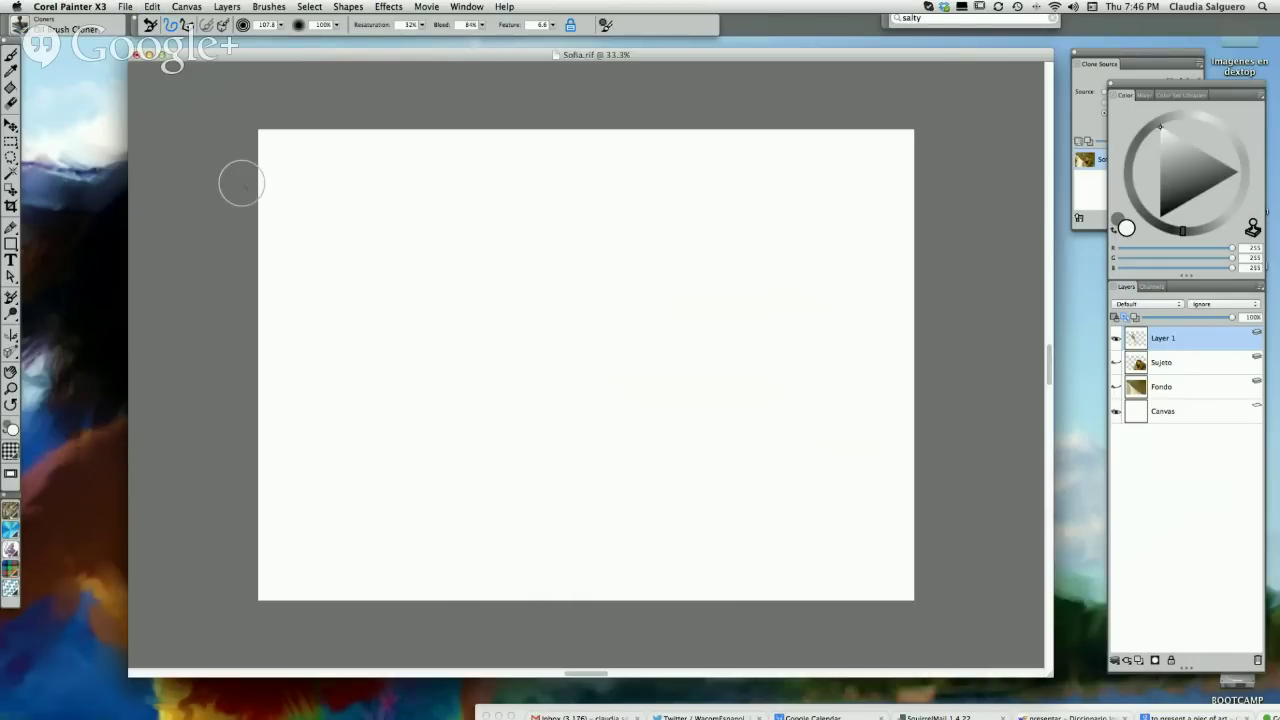
# - Look through the cloner variants and brush categories, and choose the Pastel Pencil variant from Pastels
pyautogui.click(24, 30)
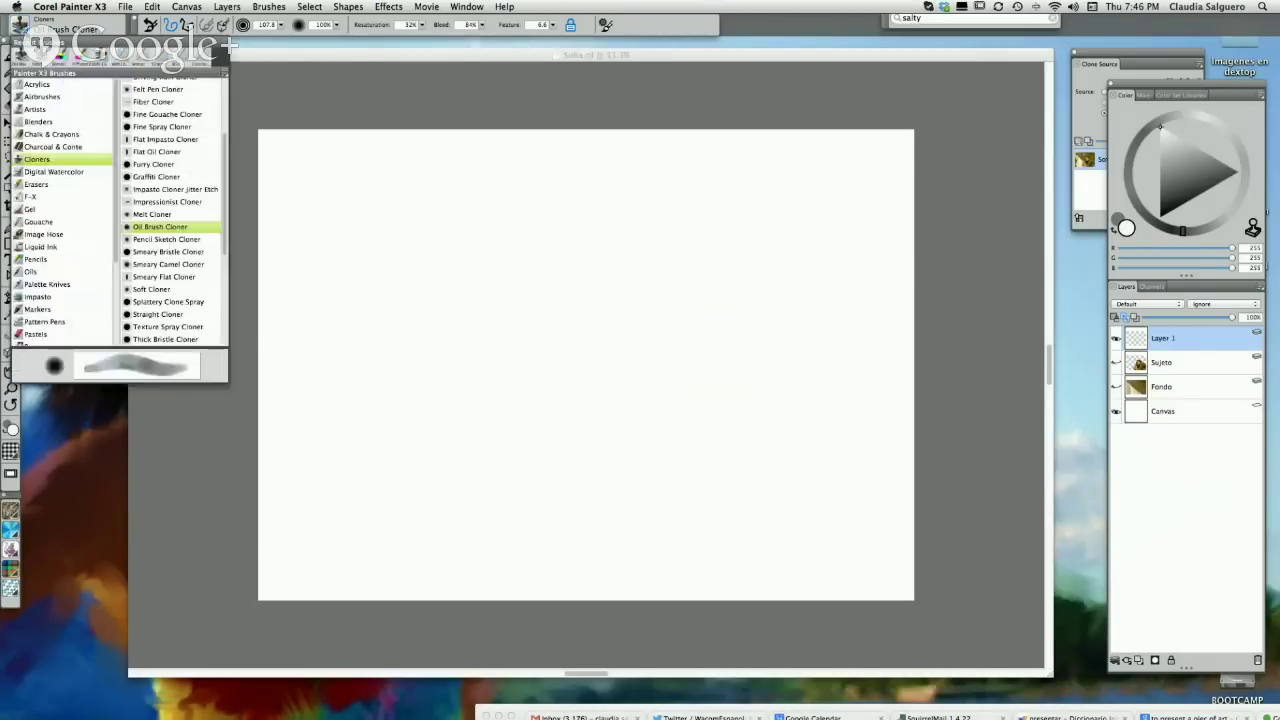
pyautogui.scroll(-3, 215, 210)
pyautogui.scroll(5, 221, 223)
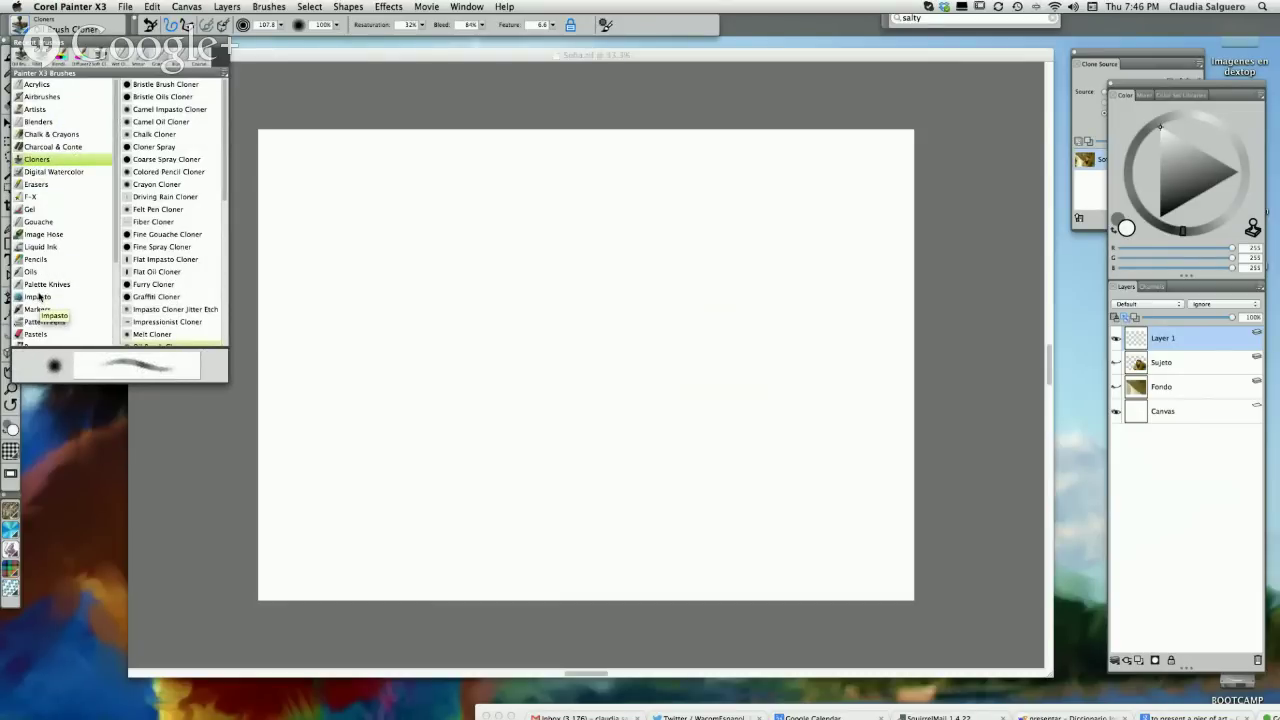
pyautogui.scroll(-3, 113, 205)
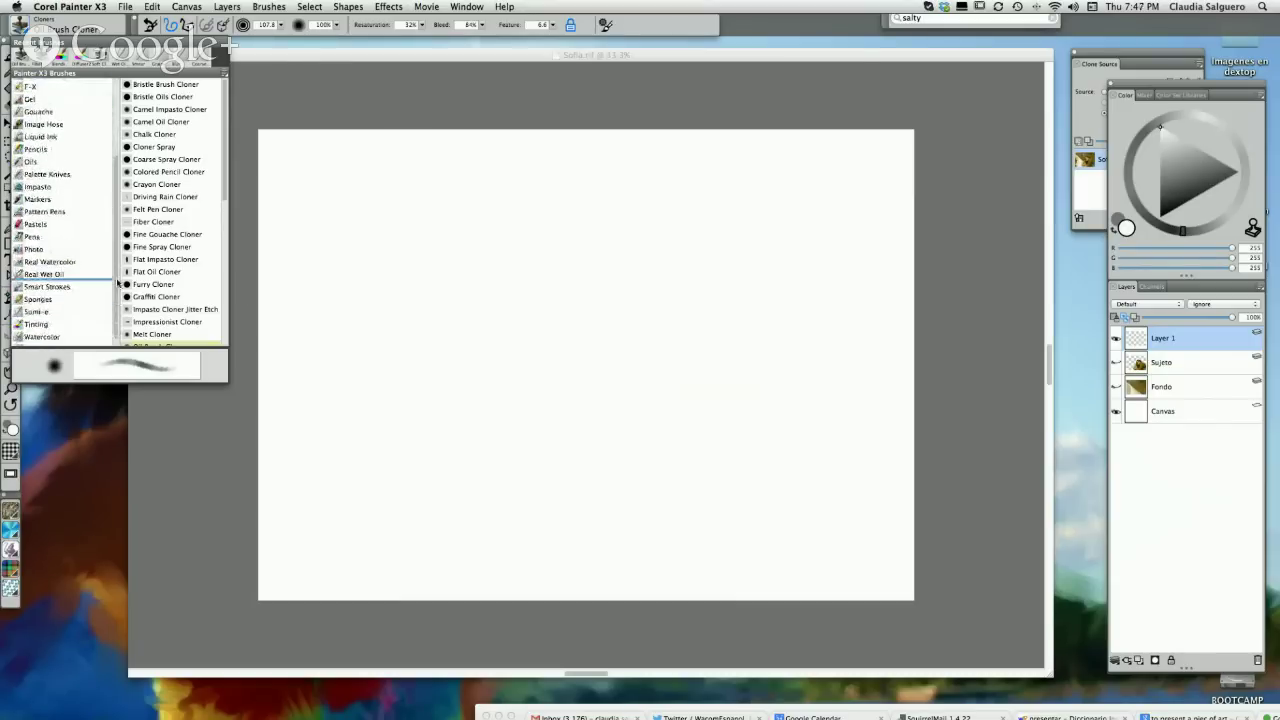
pyautogui.click(1253, 226)
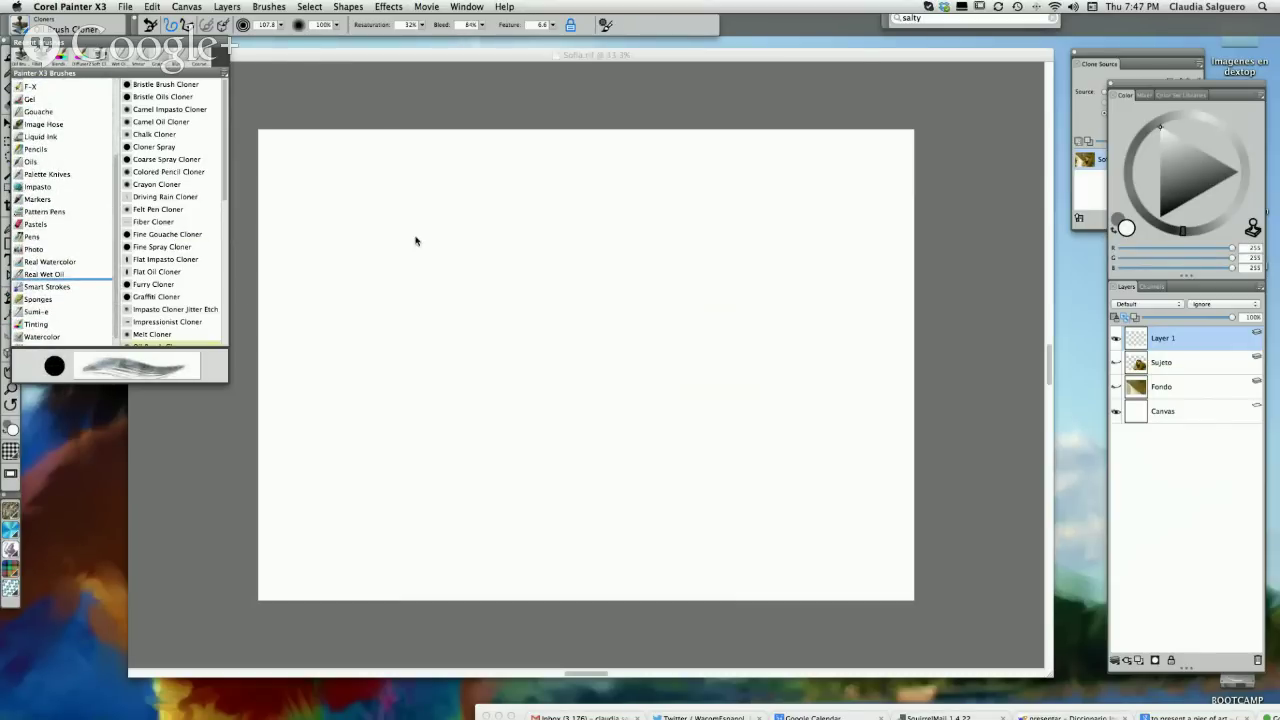
pyautogui.click(31, 226)
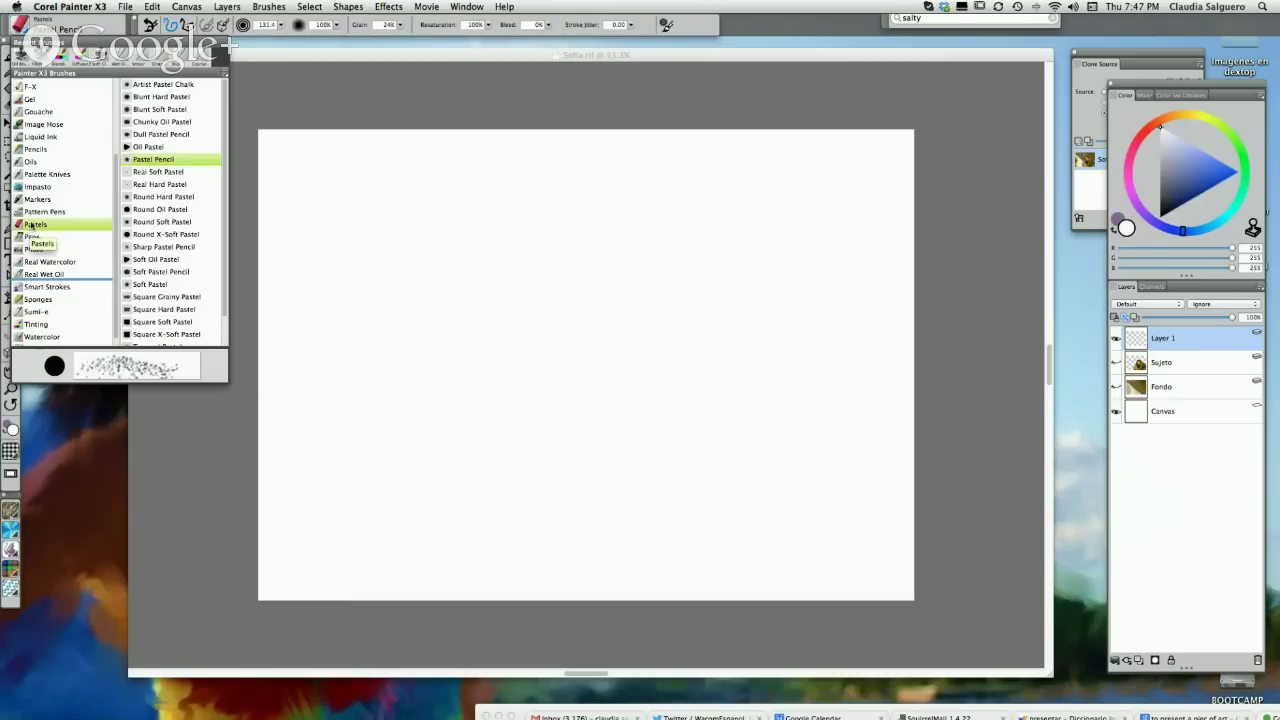
pyautogui.click(167, 161)
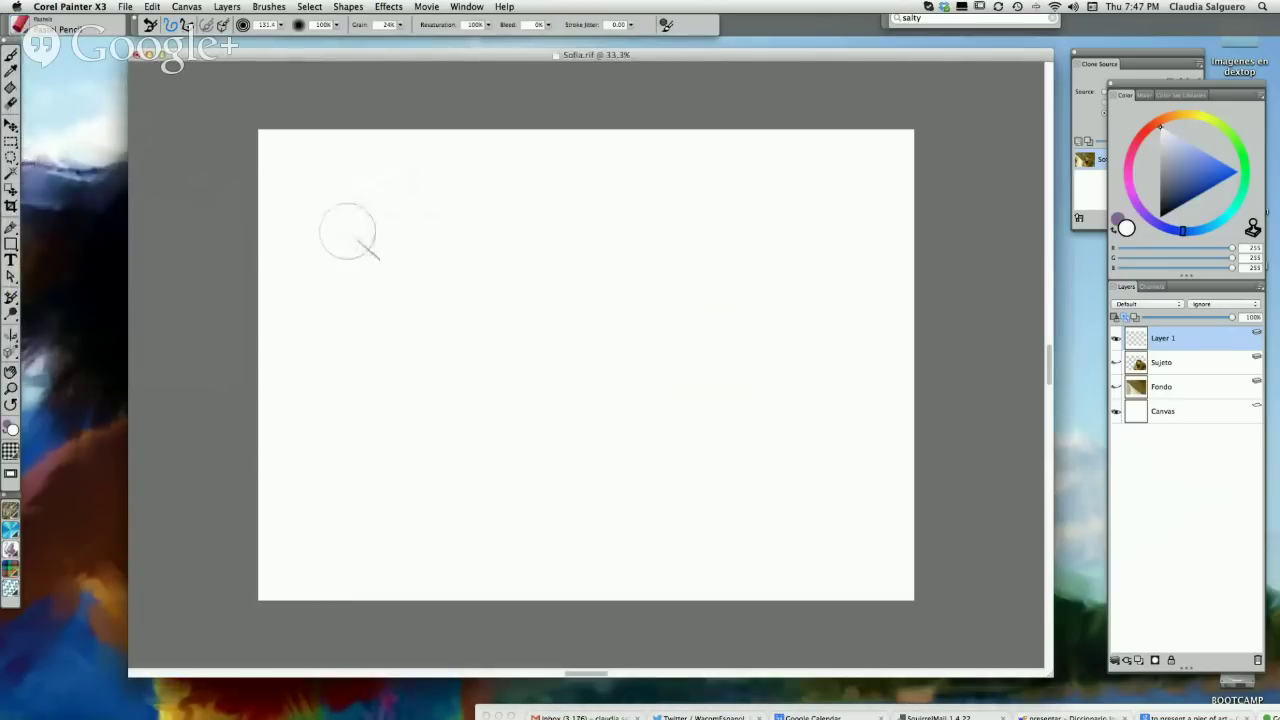
# - Turn on Clone Color for the Pastel Pencil, and paint cloned, grid-textured strokes down the left side of the layer
pyautogui.click(1252, 228)
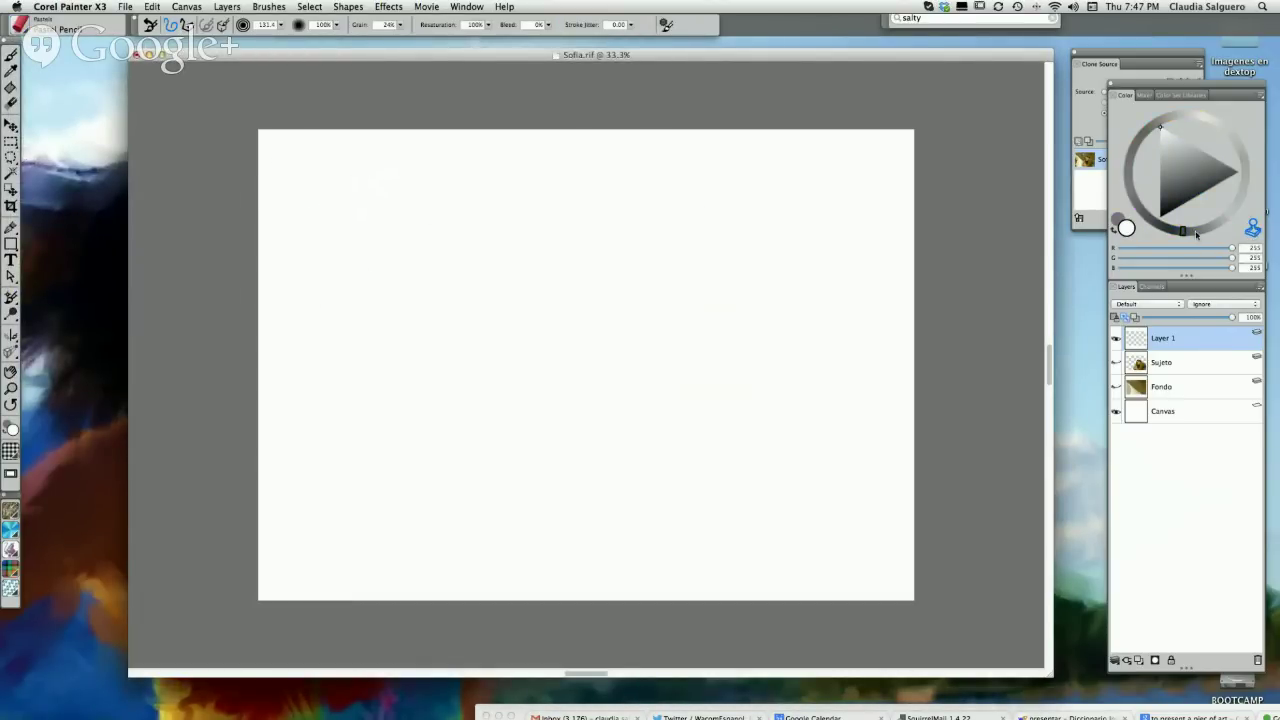
pyautogui.moveTo(400, 188)
pyautogui.mouseDown()
pyautogui.moveTo(310, 300)
pyautogui.moveTo(387, 233)
pyautogui.moveTo(299, 363)
pyautogui.moveTo(283, 415)
pyautogui.moveTo(327, 385)
pyautogui.moveTo(281, 418)
pyautogui.moveTo(317, 403)
pyautogui.moveTo(337, 478)
pyautogui.moveTo(278, 345)
pyautogui.moveTo(366, 155)
pyautogui.moveTo(393, 172)
pyautogui.moveTo(379, 296)
pyautogui.mouseUp()
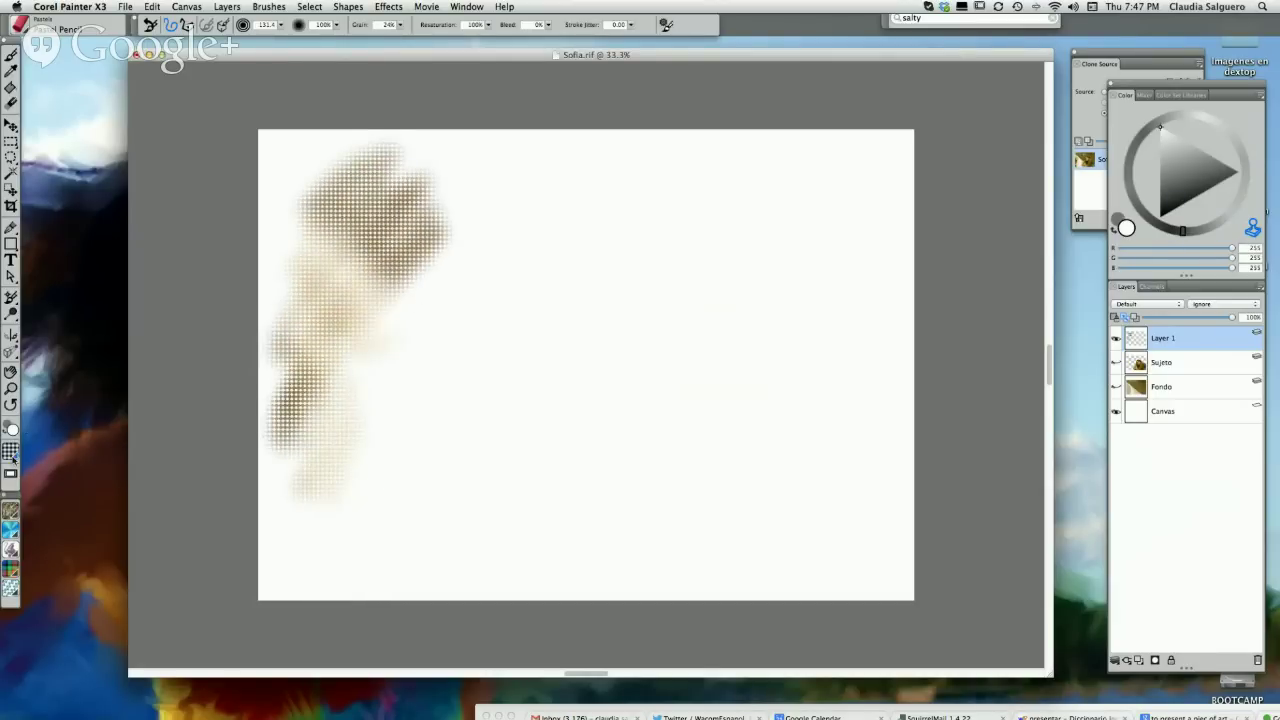
# - Choose a smooth paper texture, and test it with cloned pastel strokes beside the grid-textured patch
pyautogui.click(12, 452)
pyautogui.click(38, 560)
pyautogui.moveTo(378, 346)
pyautogui.mouseDown()
pyautogui.moveTo(402, 278)
pyautogui.moveTo(383, 348)
pyautogui.moveTo(352, 348)
pyautogui.moveTo(388, 319)
pyautogui.moveTo(362, 355)
pyautogui.moveTo(386, 440)
pyautogui.mouseUp()
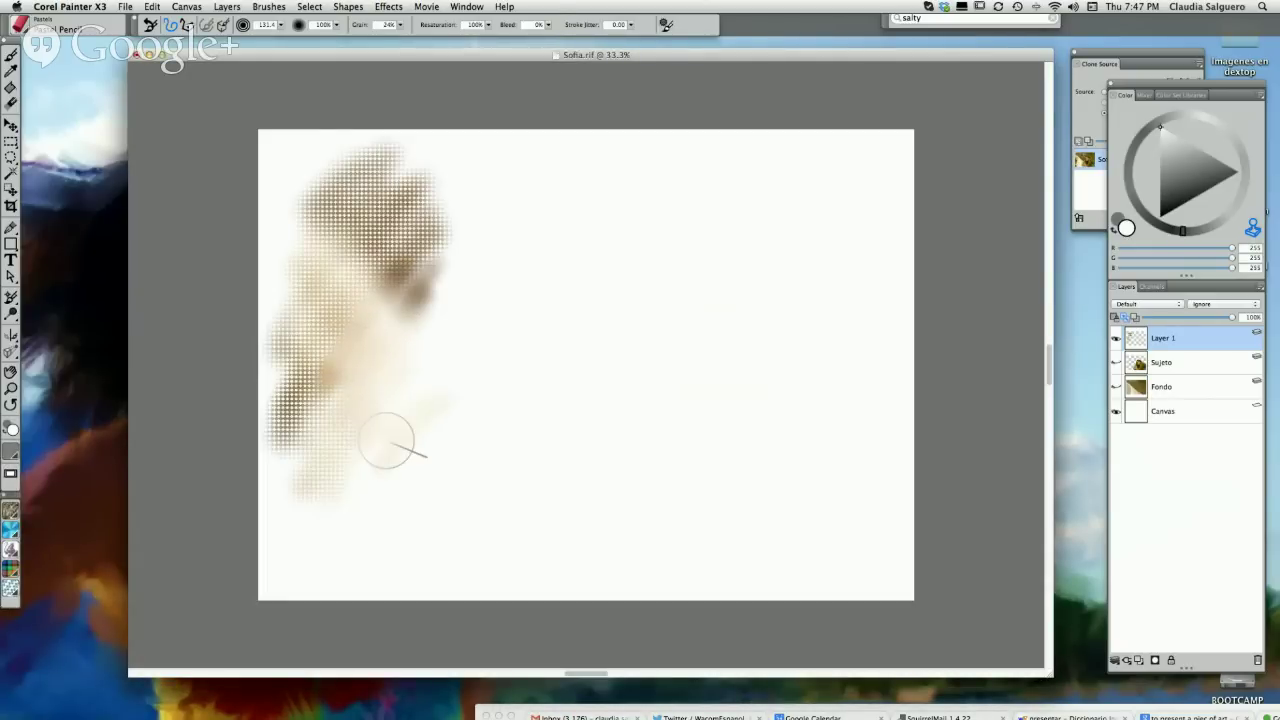
# - Choose the pebbled paper texture, and extend the cloned pastel strokes toward the middle of the layer
pyautogui.click(15, 457)
pyautogui.click(20, 576)
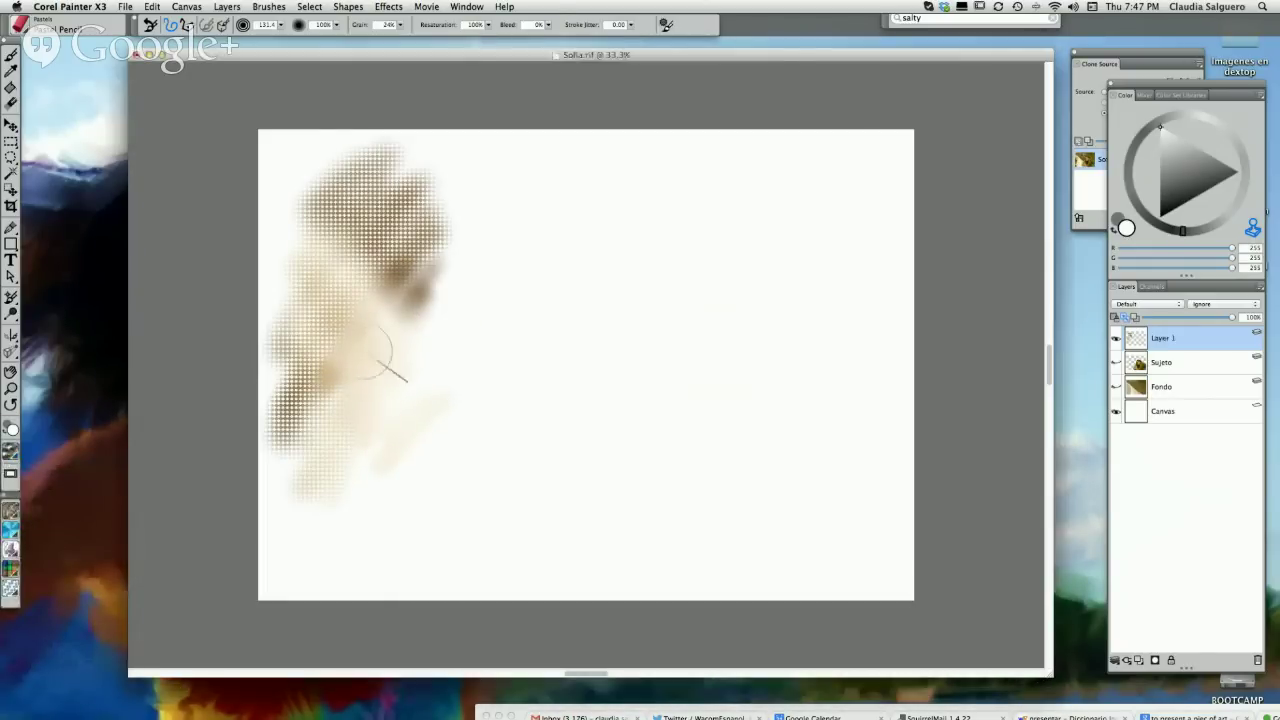
pyautogui.moveTo(385, 365)
pyautogui.mouseDown()
pyautogui.moveTo(482, 262)
pyautogui.moveTo(452, 335)
pyautogui.moveTo(412, 300)
pyautogui.moveTo(402, 320)
pyautogui.moveTo(302, 250)
pyautogui.moveTo(432, 350)
pyautogui.moveTo(400, 323)
pyautogui.moveTo(450, 462)
pyautogui.moveTo(440, 230)
pyautogui.moveTo(451, 236)
pyautogui.moveTo(433, 260)
pyautogui.moveTo(475, 225)
pyautogui.moveTo(504, 248)
pyautogui.moveTo(469, 388)
pyautogui.moveTo(441, 387)
pyautogui.moveTo(407, 337)
pyautogui.moveTo(355, 335)
pyautogui.mouseUp()
pyautogui.moveTo(400, 372)
pyautogui.mouseDown()
pyautogui.moveTo(349, 477)
pyautogui.moveTo(447, 268)
pyautogui.moveTo(509, 371)
pyautogui.moveTo(568, 288)
pyautogui.moveTo(513, 380)
pyautogui.mouseUp()
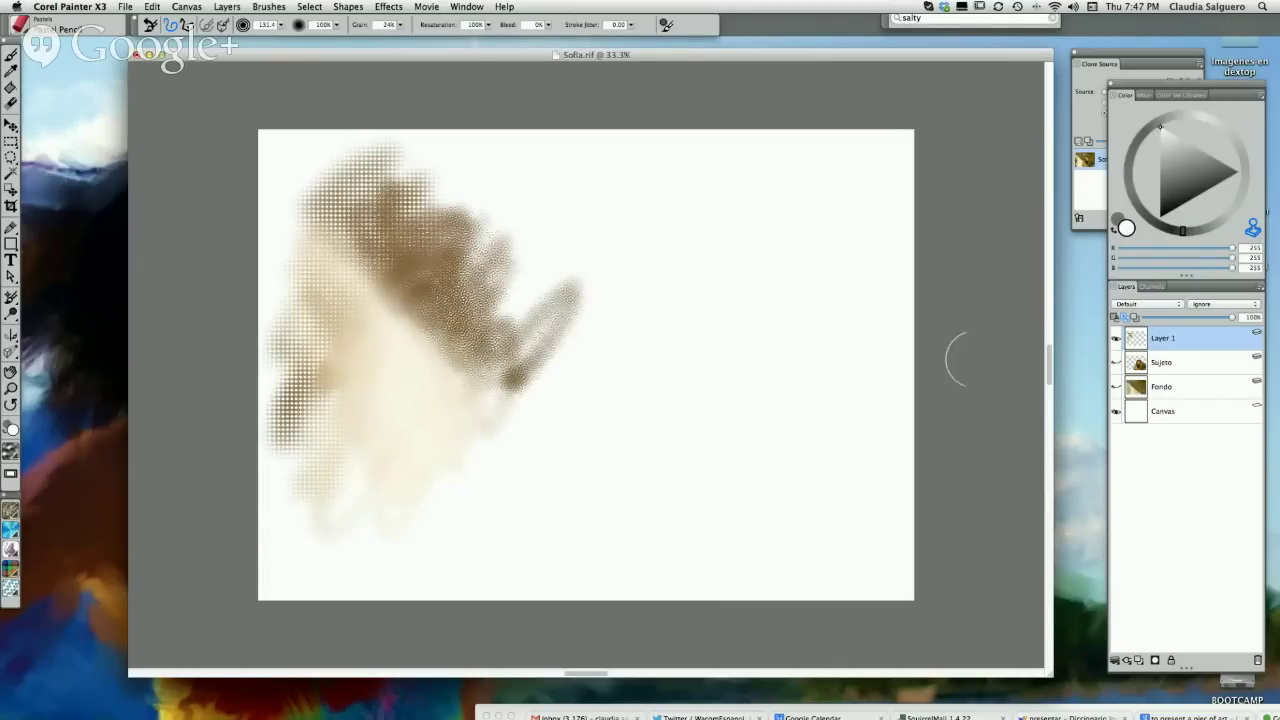
# - Show the Sujeto layer, and paint cloned strokes around the woman's head with the brush enlarged to 467.8
pyautogui.click(1116, 362)
pyautogui.moveTo(512, 282)
pyautogui.mouseDown()
pyautogui.moveTo(578, 300)
pyautogui.moveTo(560, 400)
pyautogui.moveTo(540, 300)
pyautogui.moveTo(465, 378)
pyautogui.moveTo(515, 300)
pyautogui.mouseUp()
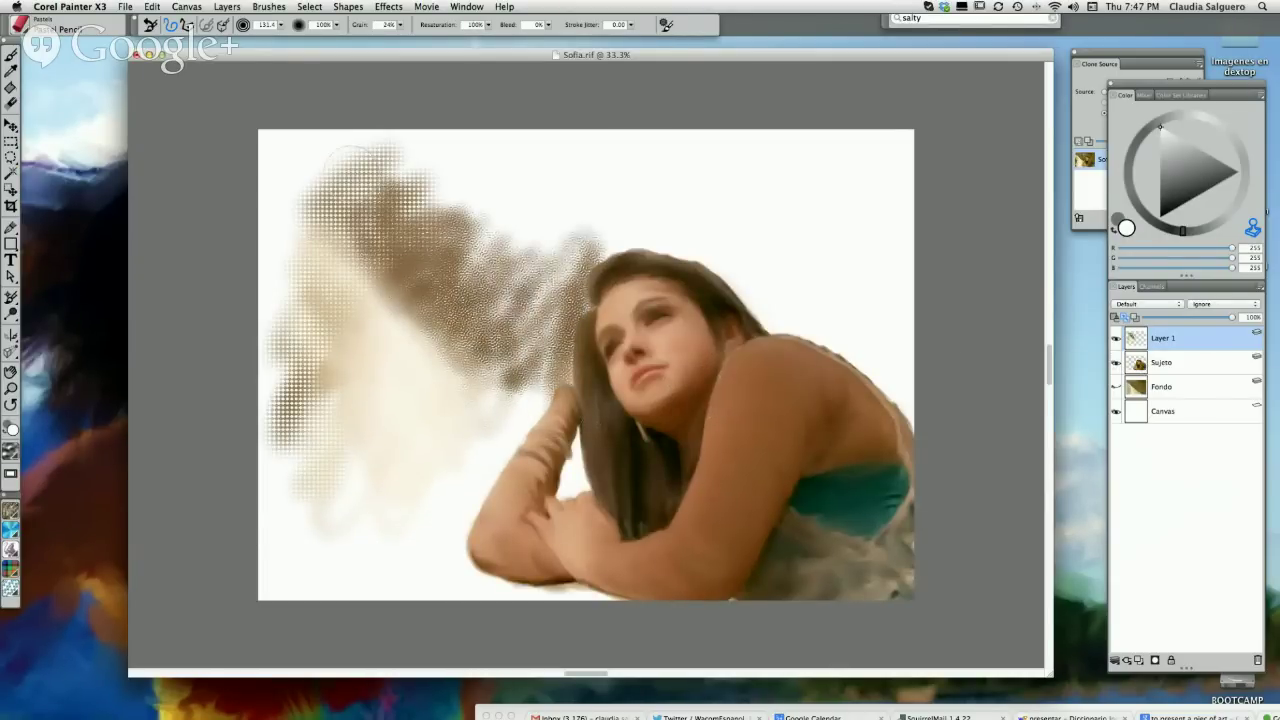
pyautogui.moveTo(281, 28); pyautogui.dragTo(330, 38)
pyautogui.moveTo(523, 243)
pyautogui.mouseDown()
pyautogui.moveTo(488, 311)
pyautogui.moveTo(643, 250)
pyautogui.moveTo(560, 266)
pyautogui.moveTo(688, 276)
pyautogui.moveTo(708, 300)
pyautogui.moveTo(665, 252)
pyautogui.moveTo(618, 256)
pyautogui.moveTo(628, 311)
pyautogui.mouseUp()
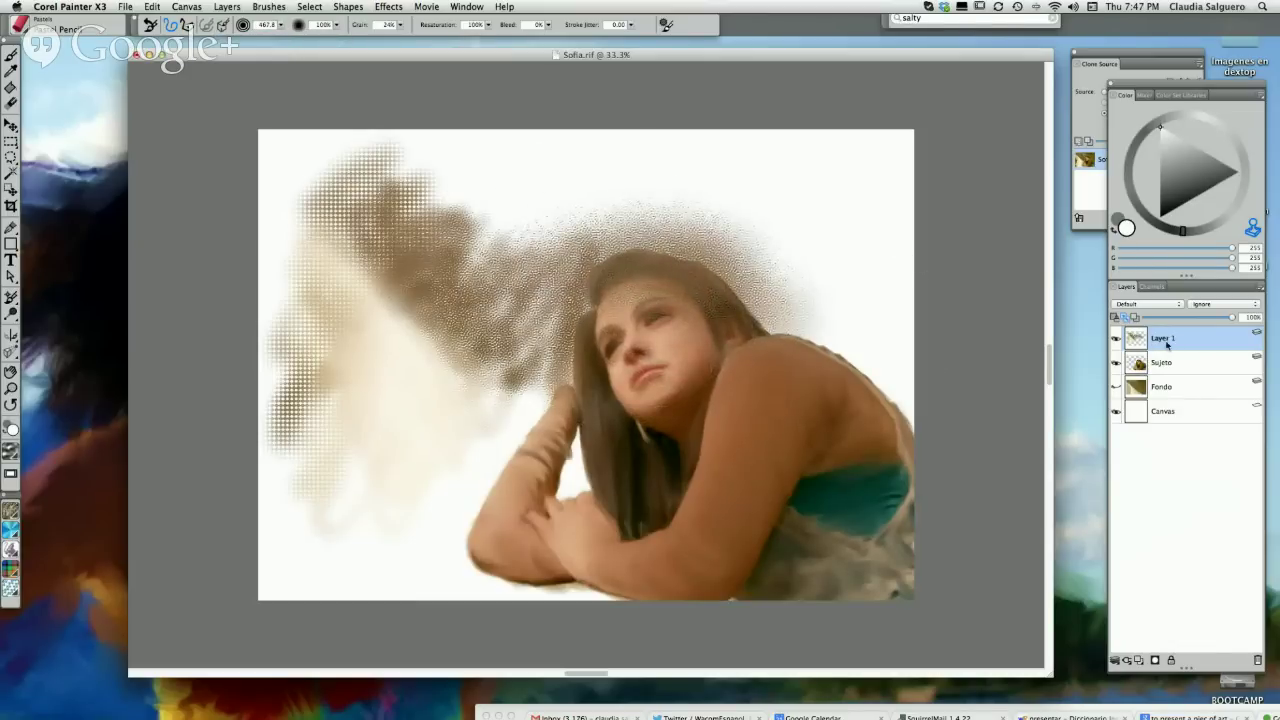
# - Move the Sujeto layer above Layer 1, and paint cloned background strokes on Layer 1 behind the woman
pyautogui.moveTo(1165, 362); pyautogui.dragTo(1163, 336)
pyautogui.moveTo(803, 313)
pyautogui.mouseDown()
pyautogui.moveTo(786, 171)
pyautogui.moveTo(665, 320)
pyautogui.mouseUp()
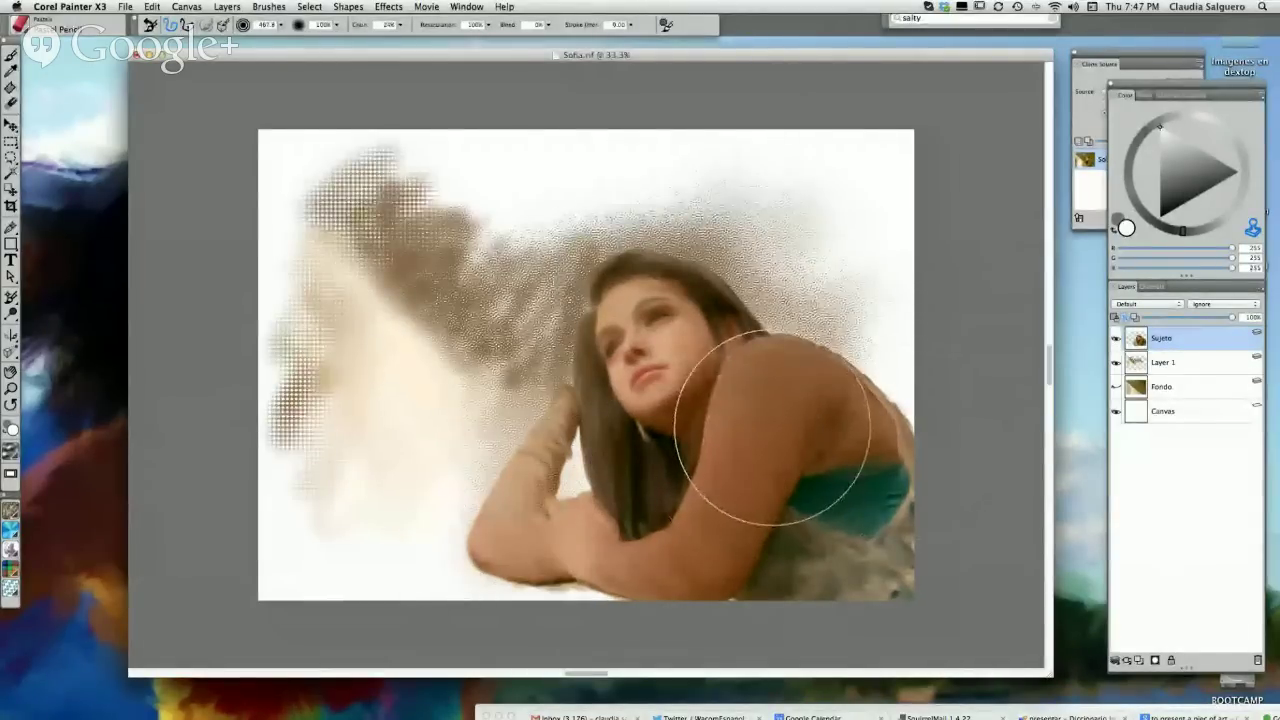
pyautogui.press('super+z')
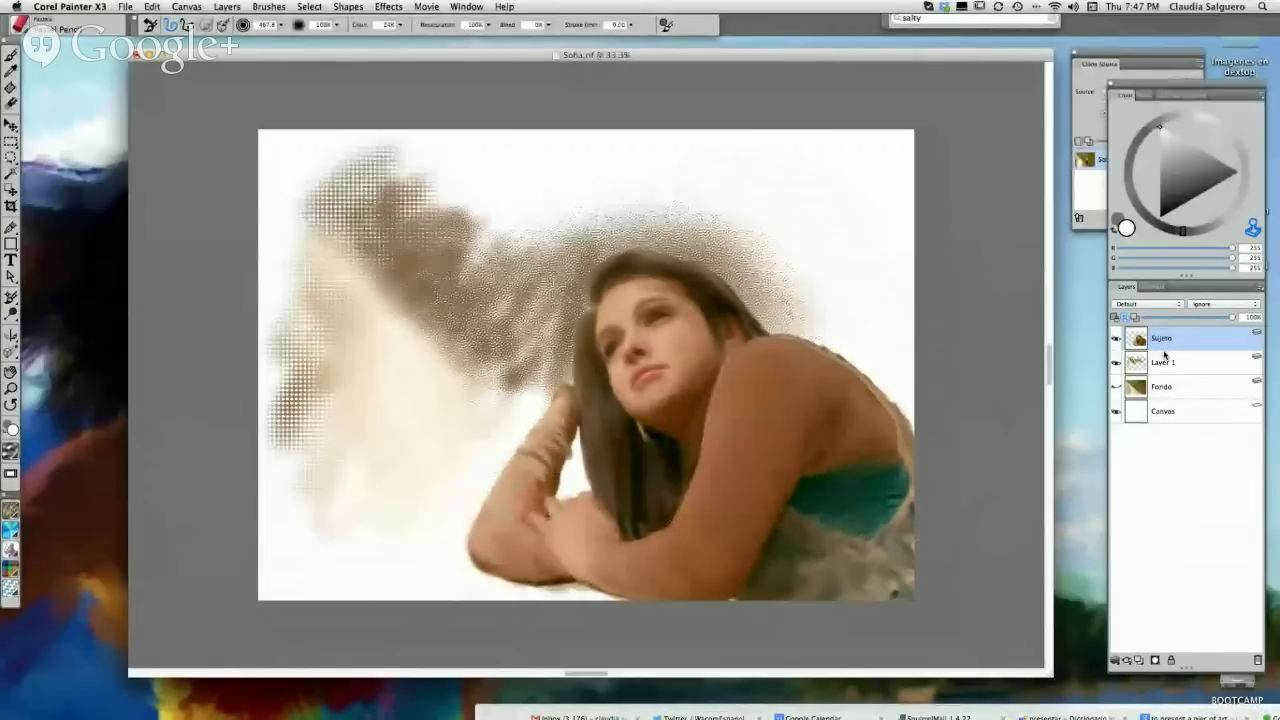
pyautogui.click(1160, 362)
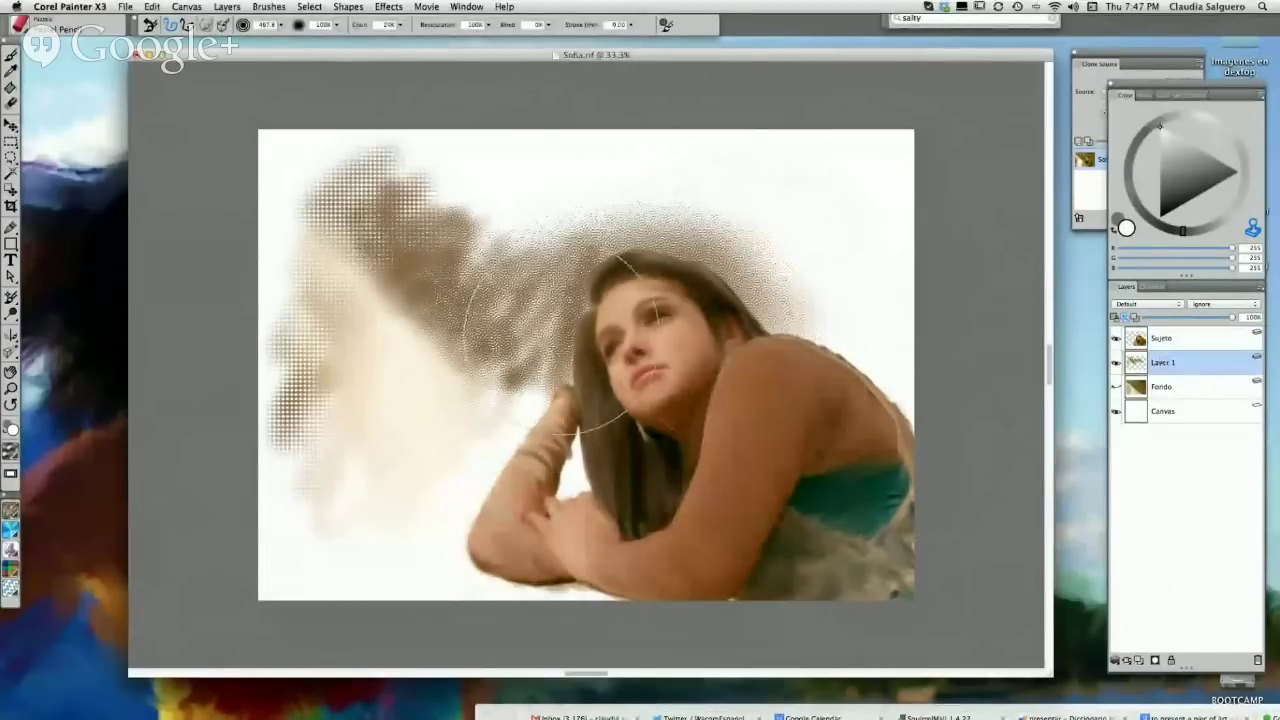
pyautogui.moveTo(575, 330)
pyautogui.mouseDown()
pyautogui.moveTo(590, 380)
pyautogui.moveTo(460, 530)
pyautogui.moveTo(540, 370)
pyautogui.moveTo(500, 212)
pyautogui.moveTo(695, 405)
pyautogui.moveTo(572, 520)
pyautogui.moveTo(490, 500)
pyautogui.moveTo(457, 214)
pyautogui.moveTo(471, 200)
pyautogui.moveTo(866, 296)
pyautogui.mouseUp()
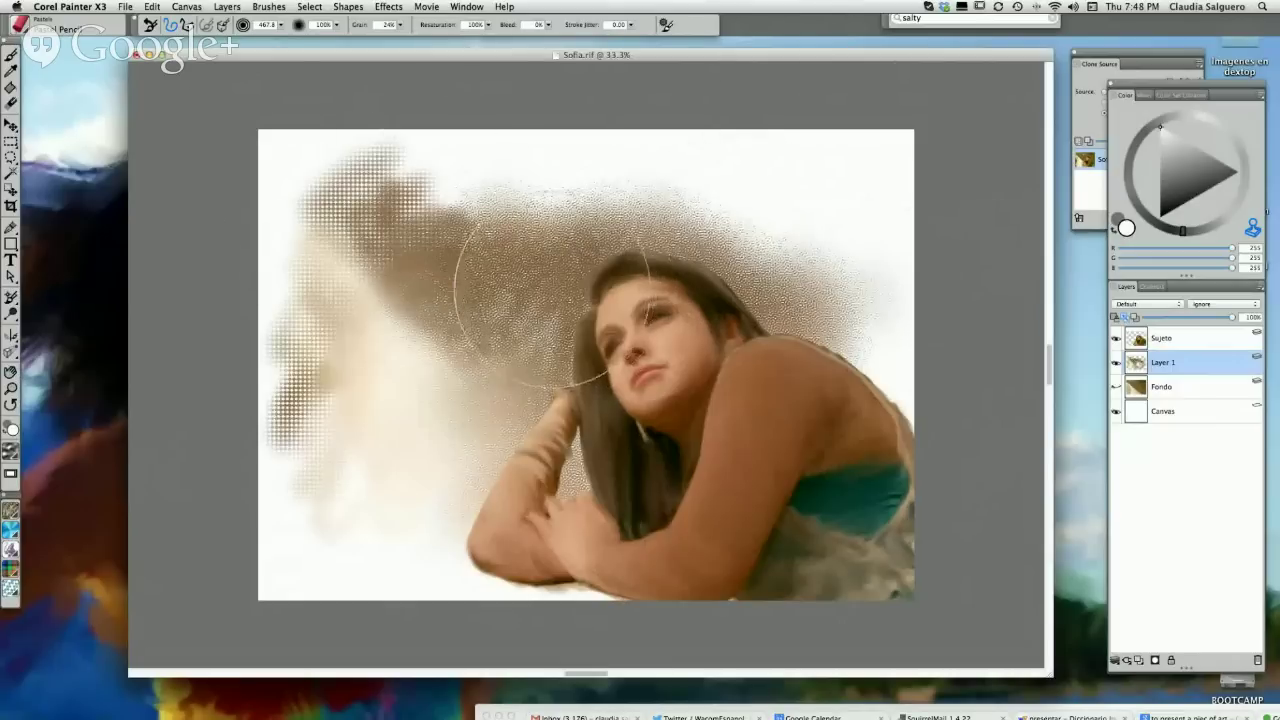
# - Undo all the cloned pastel strokes on Layer 1 together with the layer reordering
pyautogui.press('super+z')
pyautogui.press('super+z')
pyautogui.press('super+z')
pyautogui.press('super+z')
pyautogui.press('super+z')
pyautogui.press('super+z')
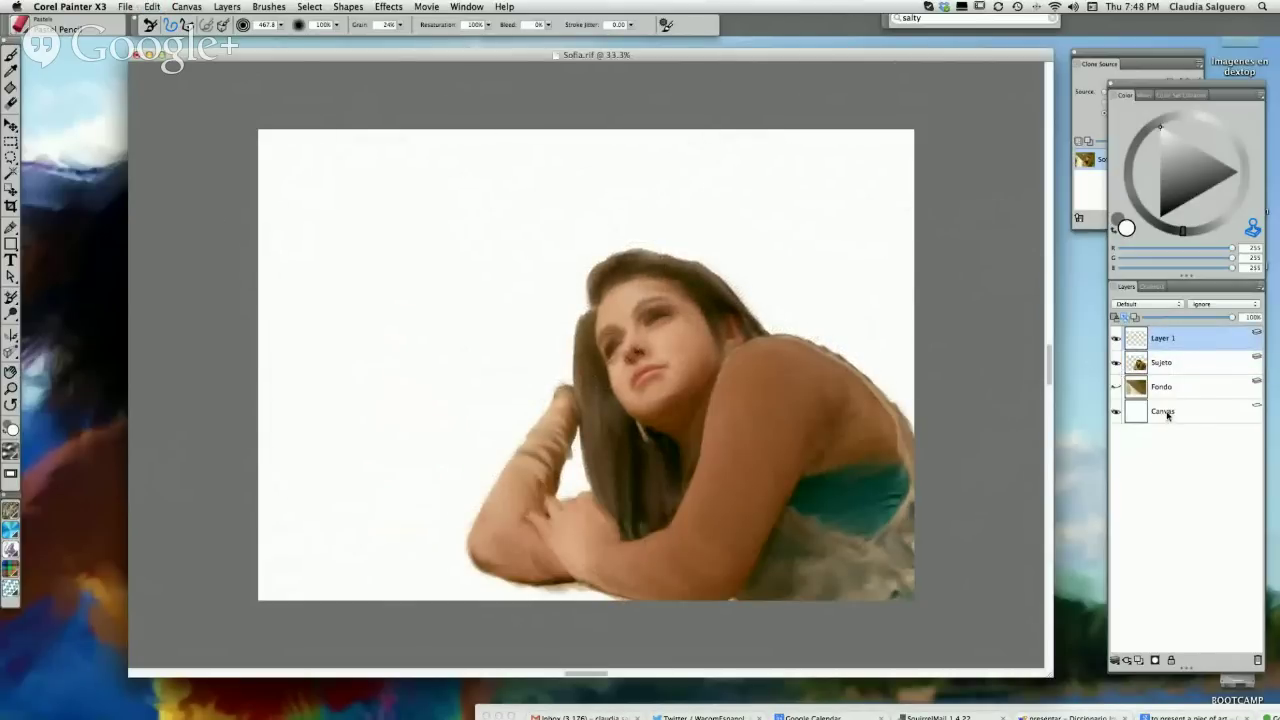
# - Place the Sujeto layer above the emptied Layer 1, and undo the stray pastel test strokes
pyautogui.moveTo(486, 300)
pyautogui.mouseDown()
pyautogui.moveTo(611, 273)
pyautogui.moveTo(561, 368)
pyautogui.moveTo(557, 329)
pyautogui.moveTo(524, 289)
pyautogui.moveTo(680, 325)
pyautogui.mouseUp()
pyautogui.press('super+z')
pyautogui.moveTo(1160, 362); pyautogui.dragTo(1160, 336)
pyautogui.moveTo(462, 335)
pyautogui.mouseDown()
pyautogui.moveTo(553, 405)
pyautogui.moveTo(488, 372)
pyautogui.moveTo(440, 375)
pyautogui.mouseUp()
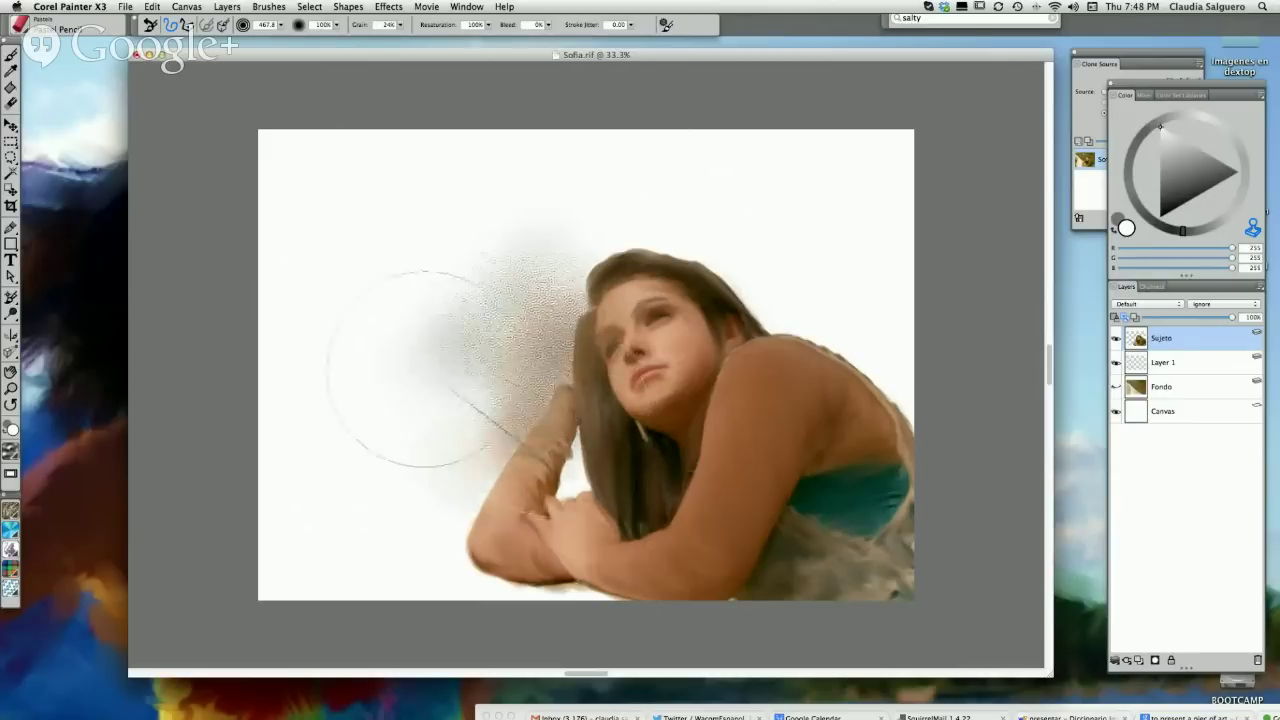
pyautogui.press('super+z')
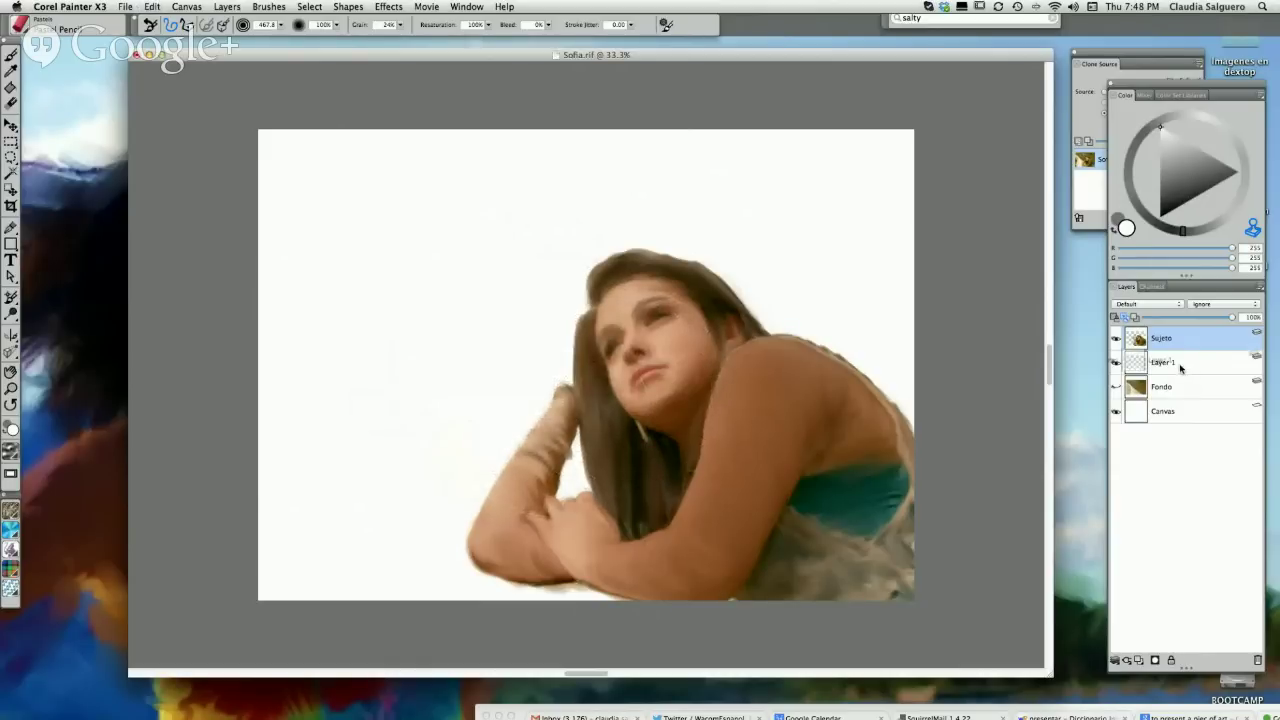
# - Paint a pebble-textured cloned background on Layer 1 around the woman, and compare it with the Fondo layer shown briefly
pyautogui.click(1180, 369)
pyautogui.moveTo(575, 395)
pyautogui.mouseDown()
pyautogui.moveTo(548, 457)
pyautogui.moveTo(457, 250)
pyautogui.moveTo(637, 293)
pyautogui.moveTo(713, 395)
pyautogui.moveTo(691, 418)
pyautogui.moveTo(523, 272)
pyautogui.moveTo(559, 514)
pyautogui.moveTo(483, 415)
pyautogui.moveTo(505, 395)
pyautogui.moveTo(475, 255)
pyautogui.moveTo(705, 279)
pyautogui.moveTo(672, 365)
pyautogui.moveTo(685, 443)
pyautogui.moveTo(606, 522)
pyautogui.moveTo(550, 383)
pyautogui.moveTo(525, 487)
pyautogui.moveTo(523, 470)
pyautogui.moveTo(481, 553)
pyautogui.moveTo(782, 425)
pyautogui.moveTo(641, 321)
pyautogui.moveTo(639, 237)
pyautogui.moveTo(594, 251)
pyautogui.moveTo(768, 308)
pyautogui.moveTo(801, 361)
pyautogui.moveTo(766, 396)
pyautogui.moveTo(754, 272)
pyautogui.moveTo(571, 343)
pyautogui.moveTo(512, 487)
pyautogui.moveTo(460, 400)
pyautogui.moveTo(514, 455)
pyautogui.moveTo(486, 433)
pyautogui.moveTo(455, 340)
pyautogui.moveTo(425, 340)
pyautogui.moveTo(586, 256)
pyautogui.moveTo(637, 312)
pyautogui.moveTo(570, 470)
pyautogui.moveTo(505, 390)
pyautogui.moveTo(502, 467)
pyautogui.moveTo(400, 335)
pyautogui.moveTo(540, 515)
pyautogui.mouseUp()
pyautogui.click(1116, 387)
pyautogui.click(1116, 387)
# - Select the dotted paper texture, and paint more cloned strokes over the background on both sides of the head
pyautogui.click(12, 455)
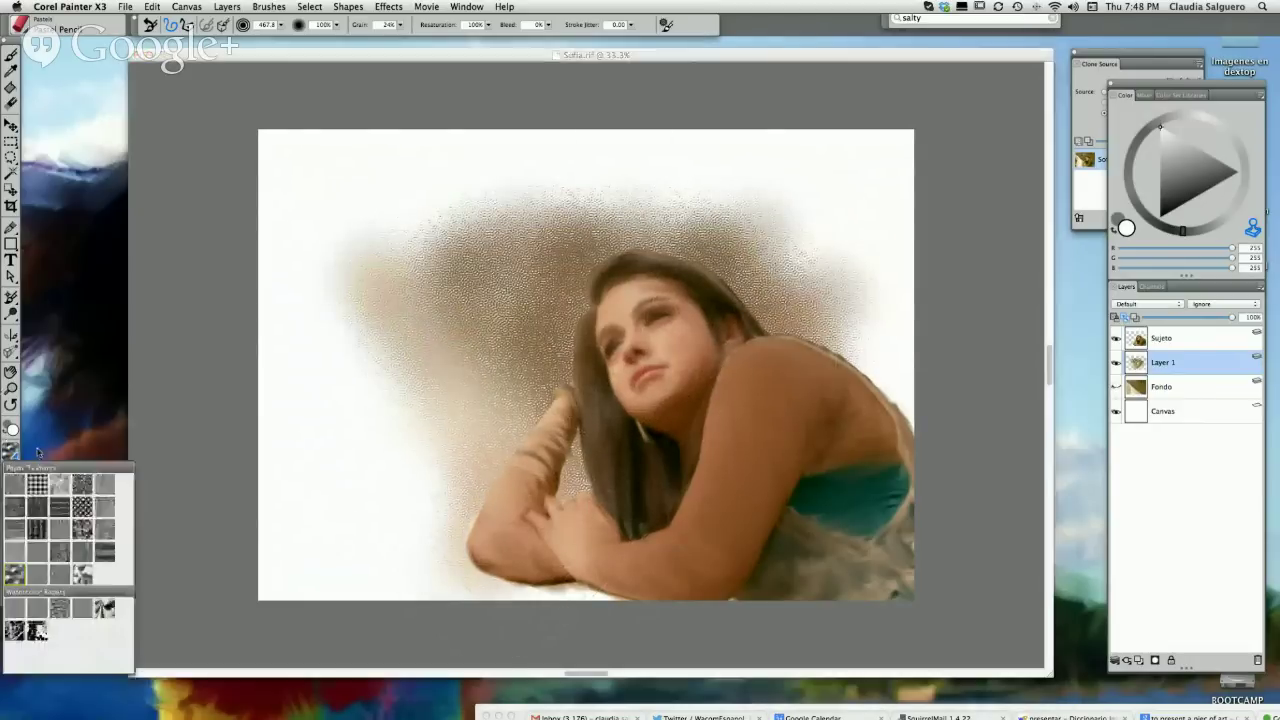
pyautogui.click(82, 507)
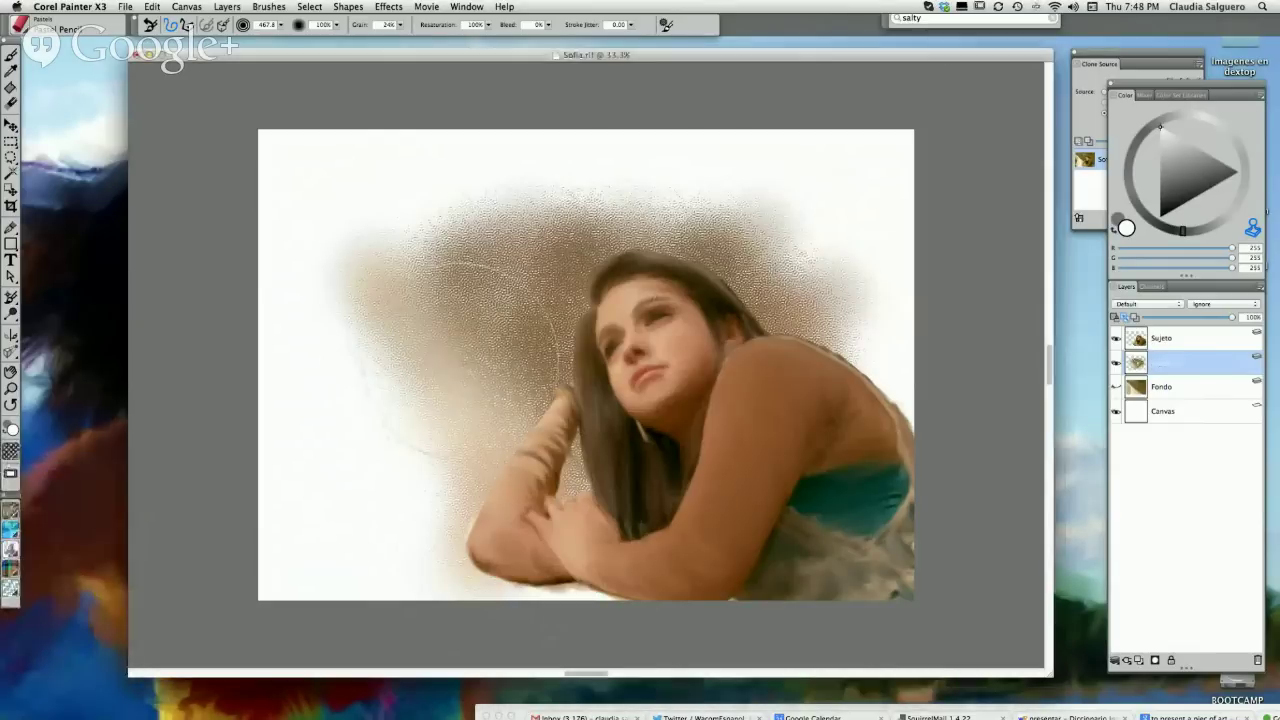
pyautogui.moveTo(400, 290)
pyautogui.mouseDown()
pyautogui.moveTo(528, 251)
pyautogui.moveTo(543, 300)
pyautogui.mouseUp()
pyautogui.moveTo(730, 270)
pyautogui.mouseDown()
pyautogui.moveTo(814, 214)
pyautogui.moveTo(760, 290)
pyautogui.mouseUp()
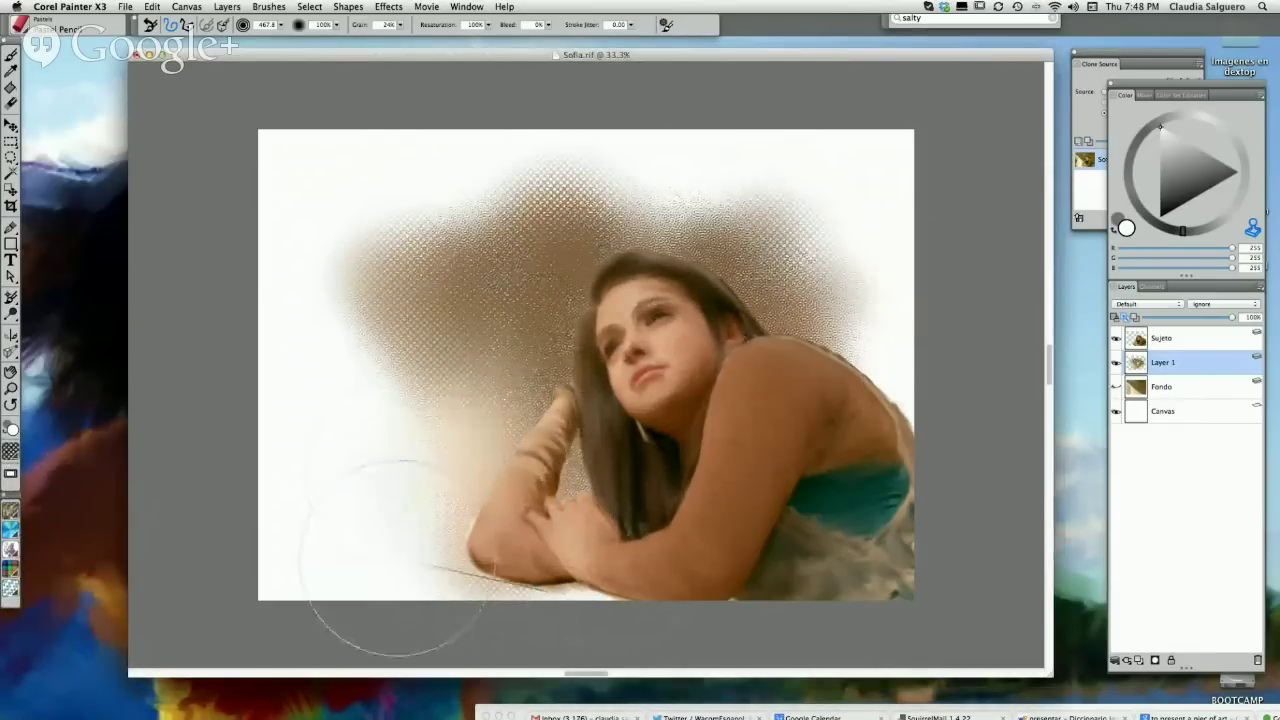
# - Turn off Clone Color, sample dark teal from the woman's clothing, and paint dotted strokes beside her forearm
pyautogui.click(1253, 230)
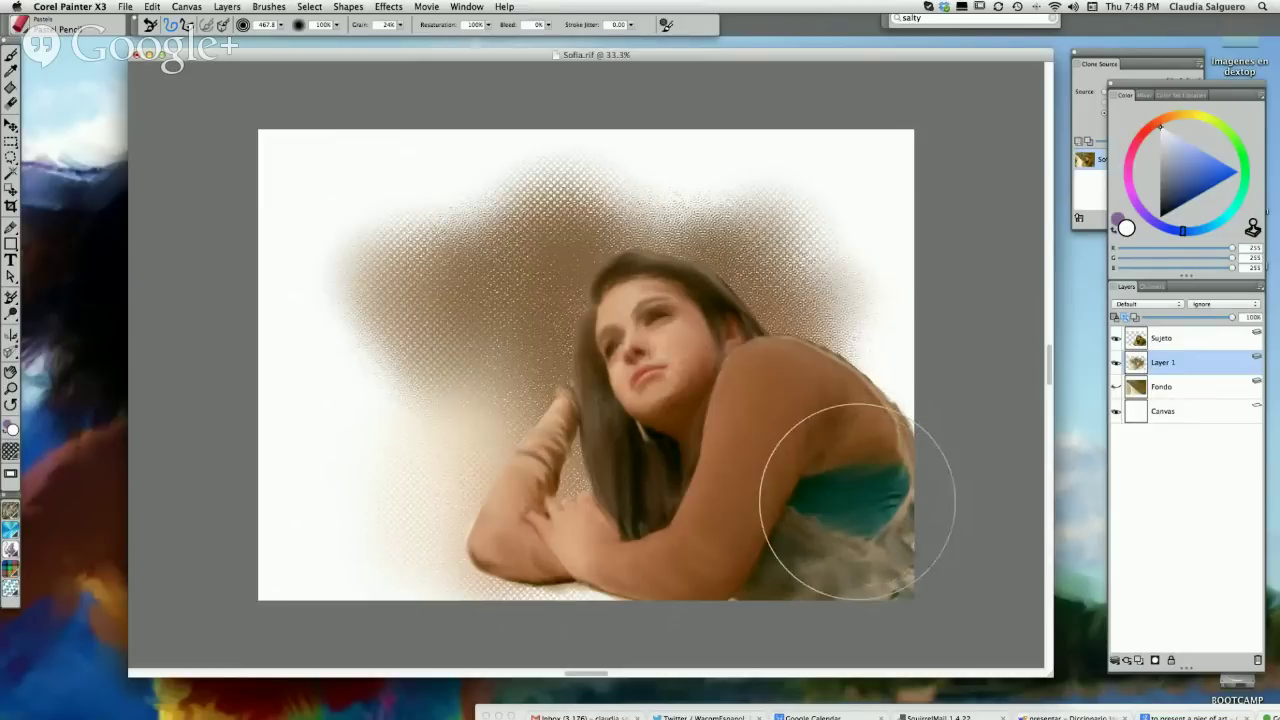
pyautogui.click(12, 76)
pyautogui.click(842, 501)
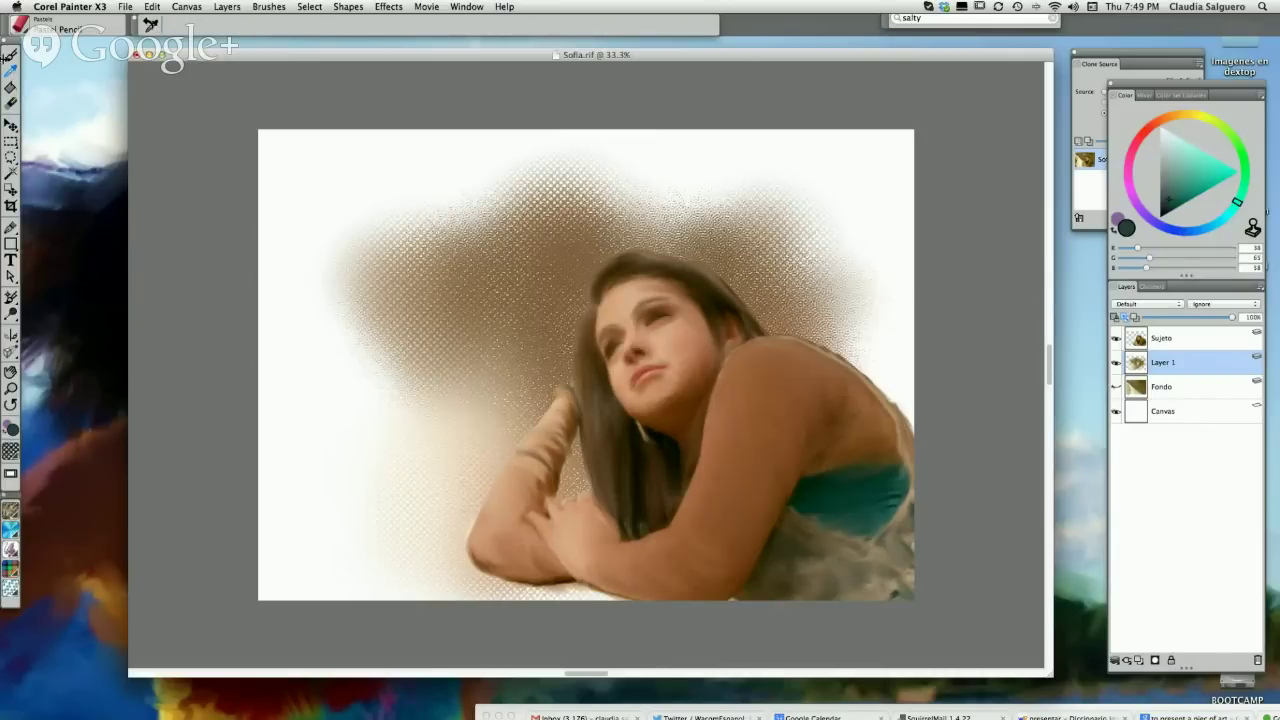
pyautogui.click(10, 57)
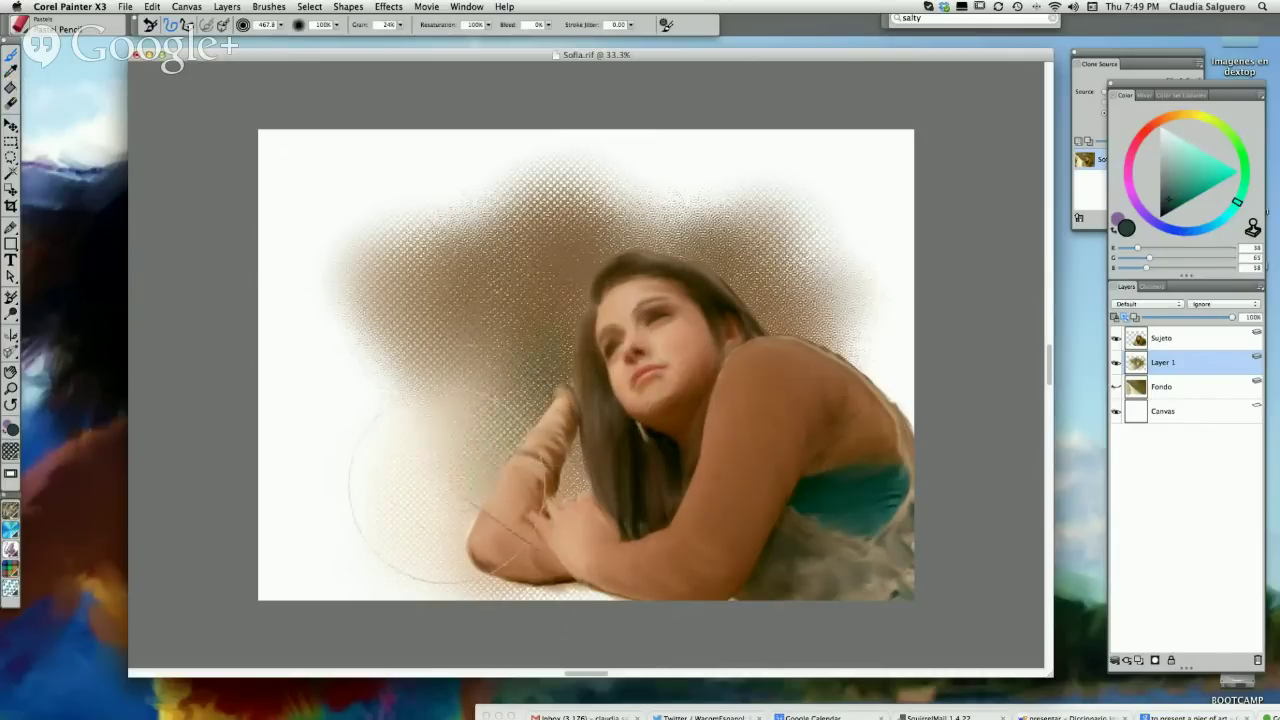
pyautogui.moveTo(444, 490)
pyautogui.mouseDown()
pyautogui.moveTo(528, 502)
pyautogui.moveTo(408, 420)
pyautogui.moveTo(360, 480)
pyautogui.mouseUp()
# - Pick a lighter teal, and paint dotted strokes across the background to the left of and above the head
pyautogui.click(1177, 184)
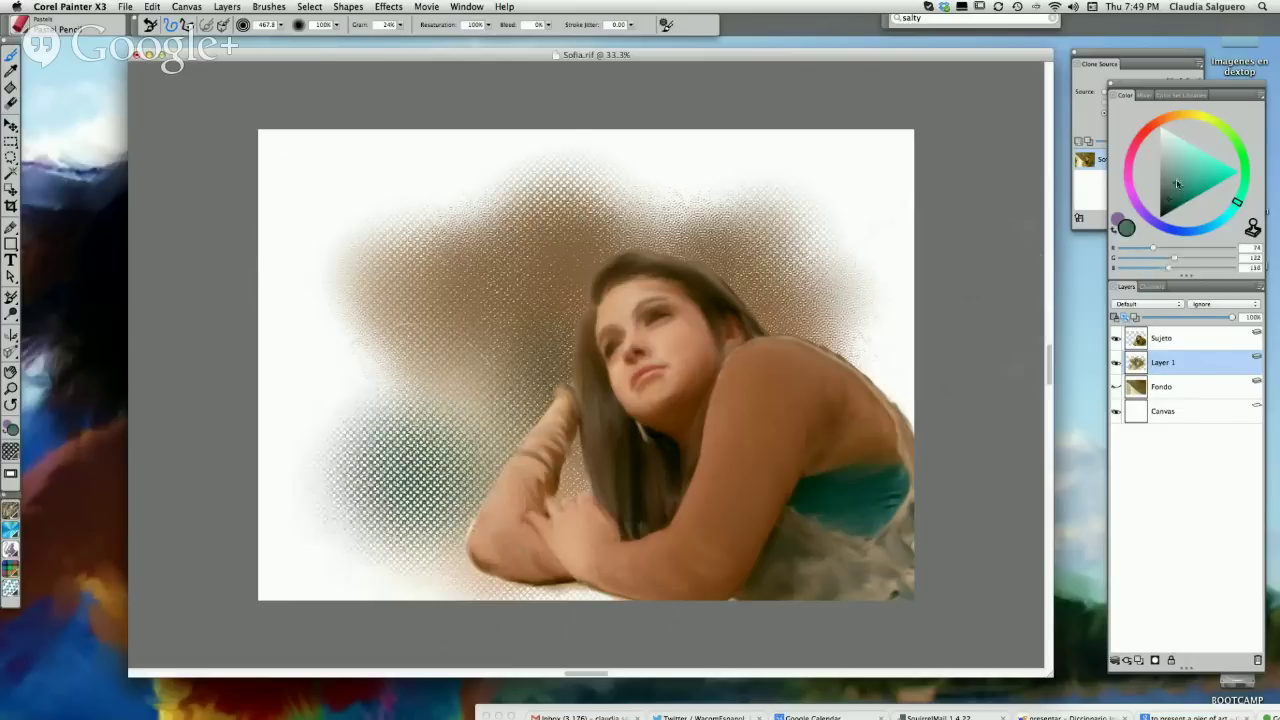
pyautogui.moveTo(522, 409)
pyautogui.mouseDown()
pyautogui.moveTo(400, 420)
pyautogui.moveTo(460, 300)
pyautogui.moveTo(430, 220)
pyautogui.mouseUp()
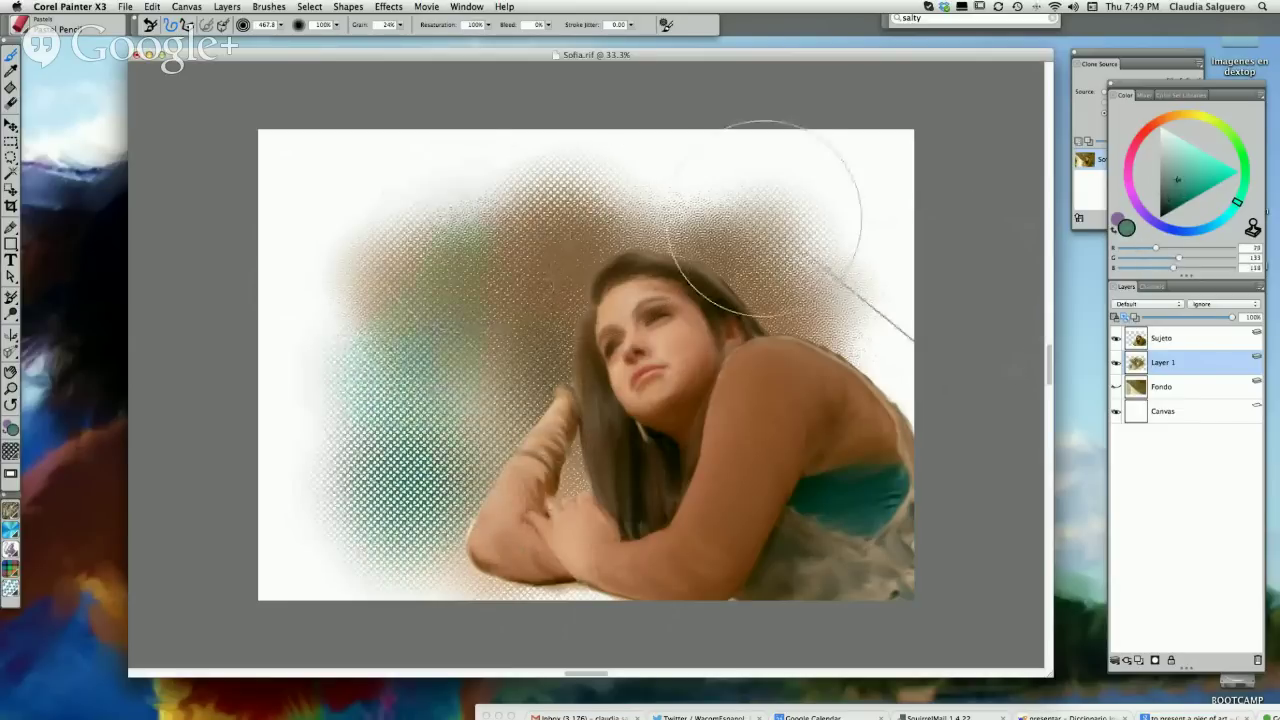
pyautogui.moveTo(765, 219)
pyautogui.mouseDown()
pyautogui.moveTo(732, 270)
pyautogui.moveTo(816, 345)
pyautogui.moveTo(762, 362)
pyautogui.moveTo(612, 245)
pyautogui.moveTo(494, 177)
pyautogui.mouseUp()
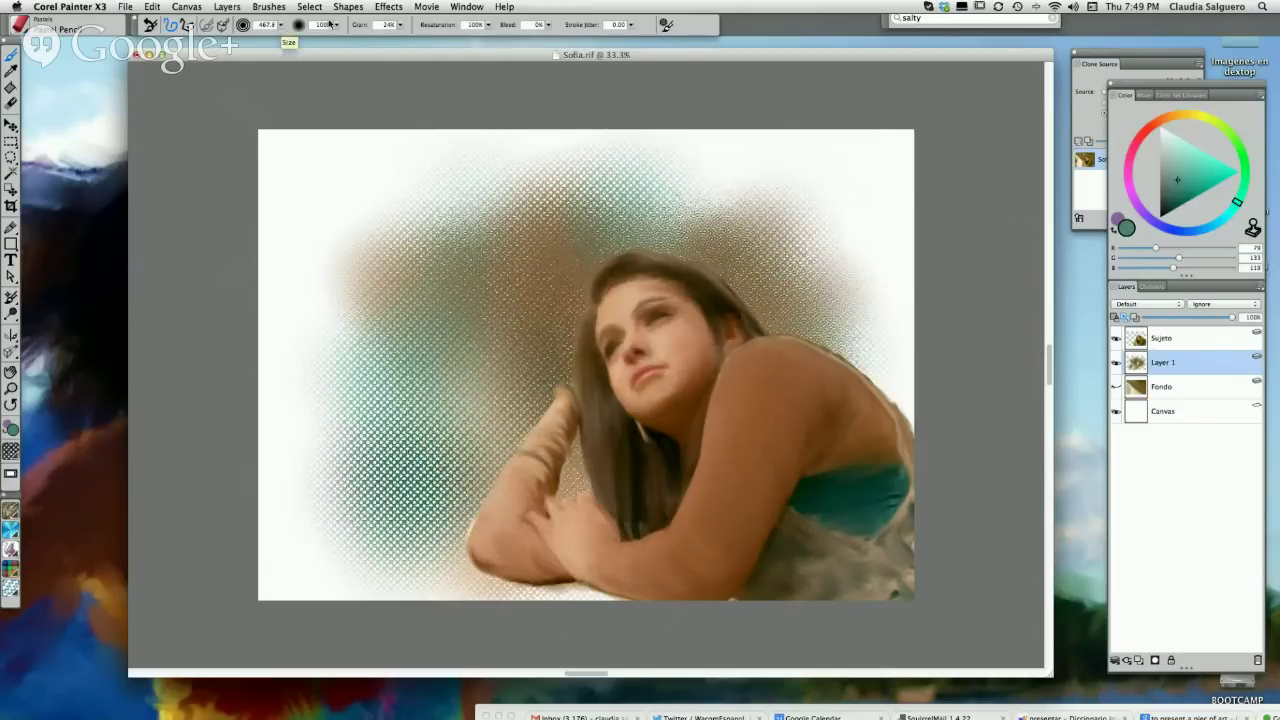
# - Lower the brush opacity to 76%, and paint teal strokes along the upper background with the Madness paper
pyautogui.moveTo(334, 24); pyautogui.dragTo(305, 42)
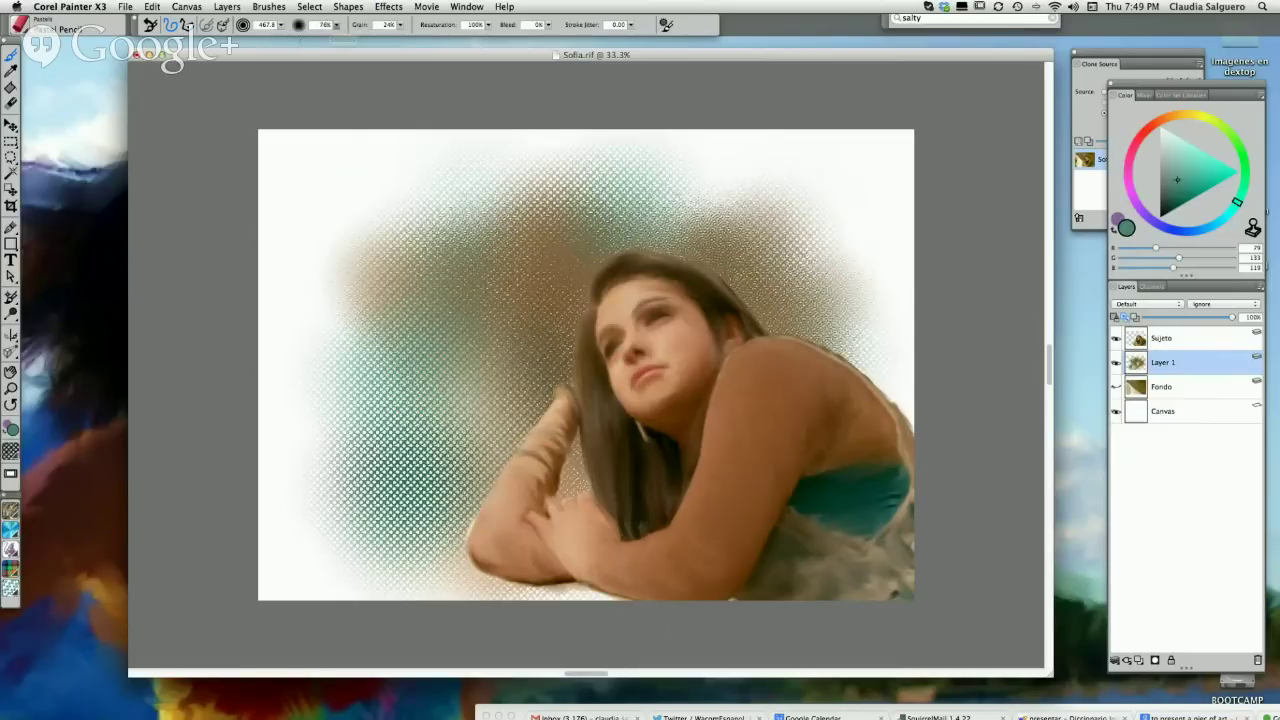
pyautogui.click(11, 451)
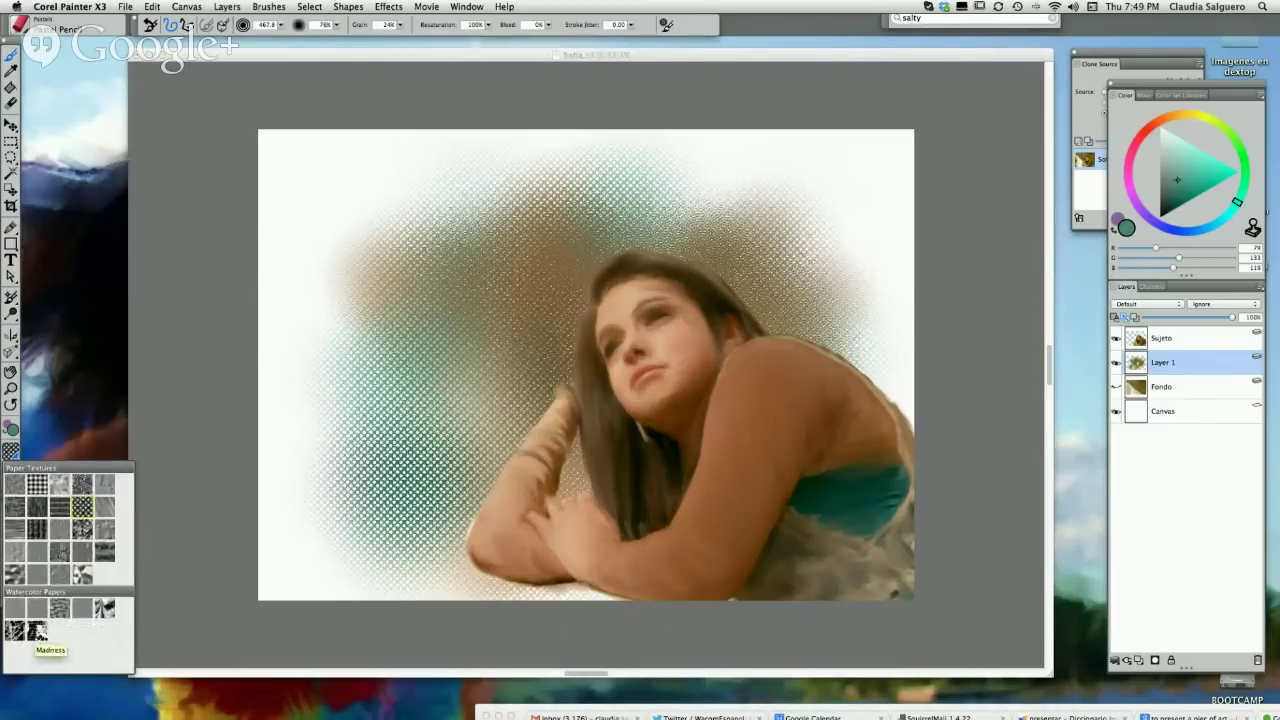
pyautogui.click(37, 630)
pyautogui.moveTo(409, 257)
pyautogui.mouseDown()
pyautogui.moveTo(457, 223)
pyautogui.moveTo(610, 238)
pyautogui.moveTo(750, 185)
pyautogui.mouseUp()
# - Paint Madness-textured strokes in near-black green down the left background and in bright turquoise beside the hair
pyautogui.moveTo(1193, 191)
pyautogui.mouseDown()
pyautogui.moveTo(1168, 213)
pyautogui.moveTo(1088, 232)
pyautogui.mouseUp()
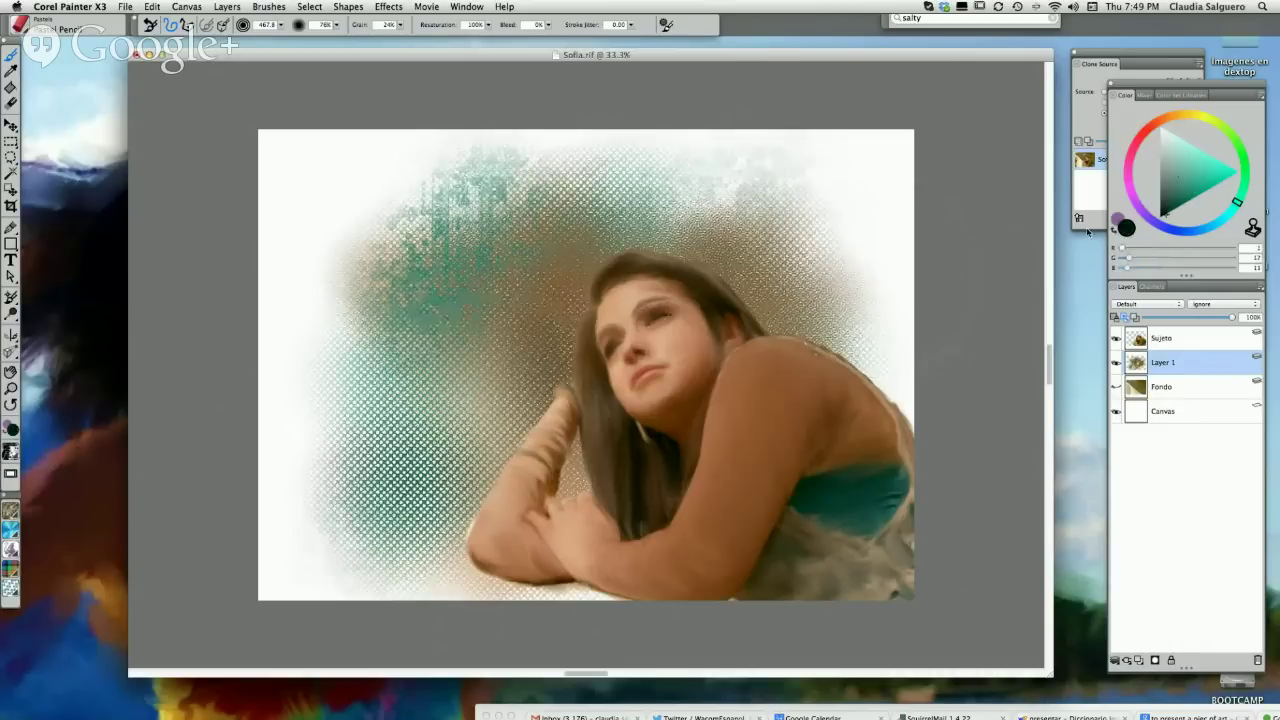
pyautogui.moveTo(429, 214)
pyautogui.mouseDown()
pyautogui.moveTo(300, 400)
pyautogui.moveTo(380, 480)
pyautogui.mouseUp()
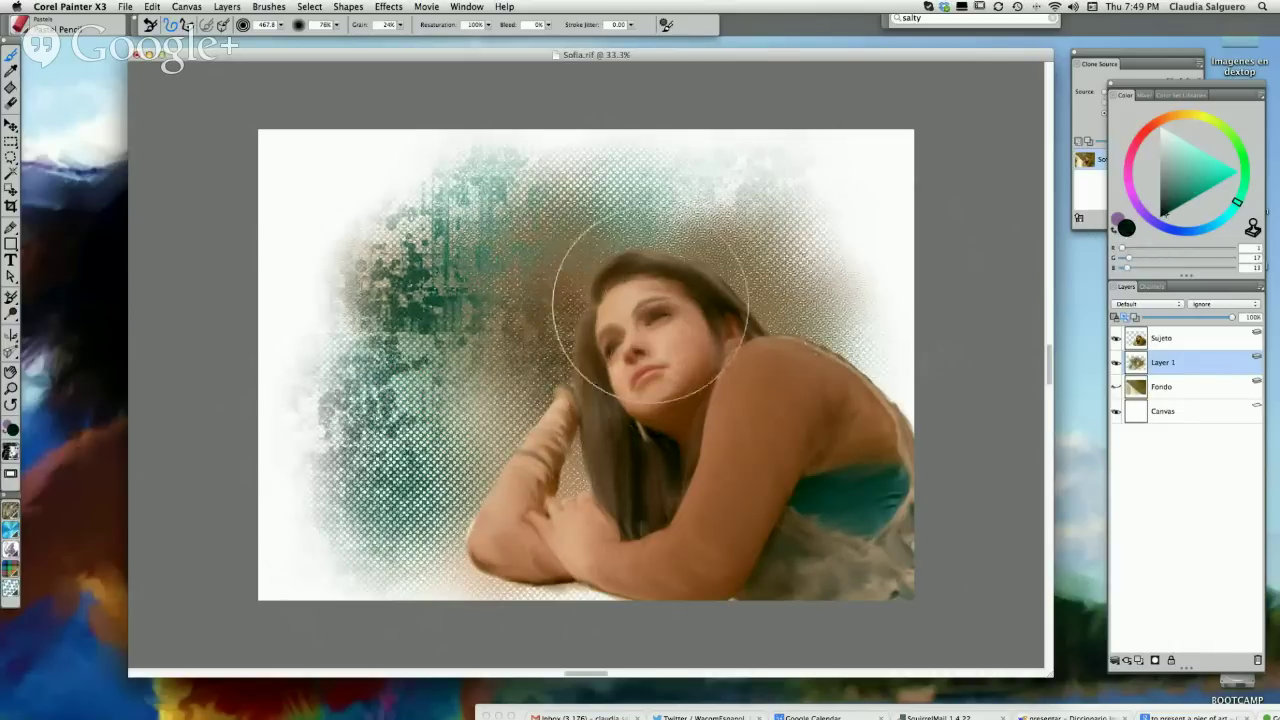
pyautogui.click(1206, 153)
pyautogui.moveTo(560, 290)
pyautogui.mouseDown()
pyautogui.moveTo(470, 285)
pyautogui.moveTo(518, 425)
pyautogui.mouseUp()
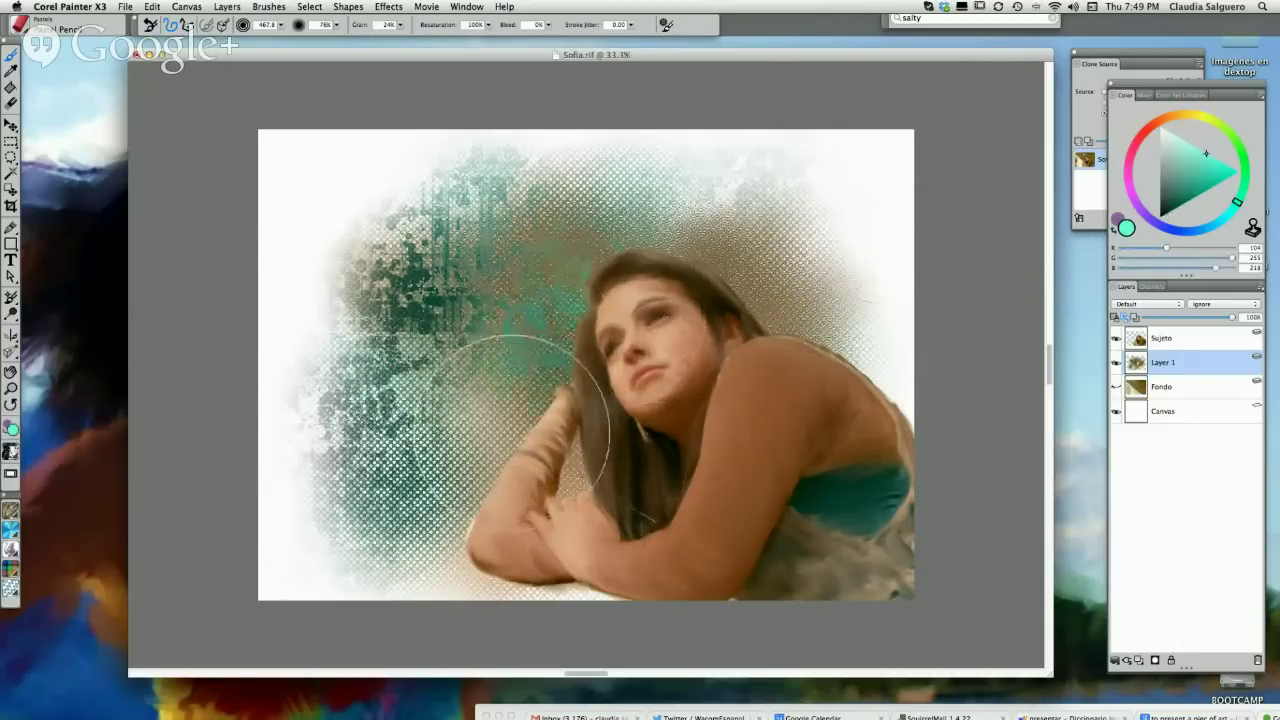
# - Add pale and dark blue textured strokes behind the woman's shoulder, and compare the result with the Fondo layer shown briefly
pyautogui.click(1170, 133)
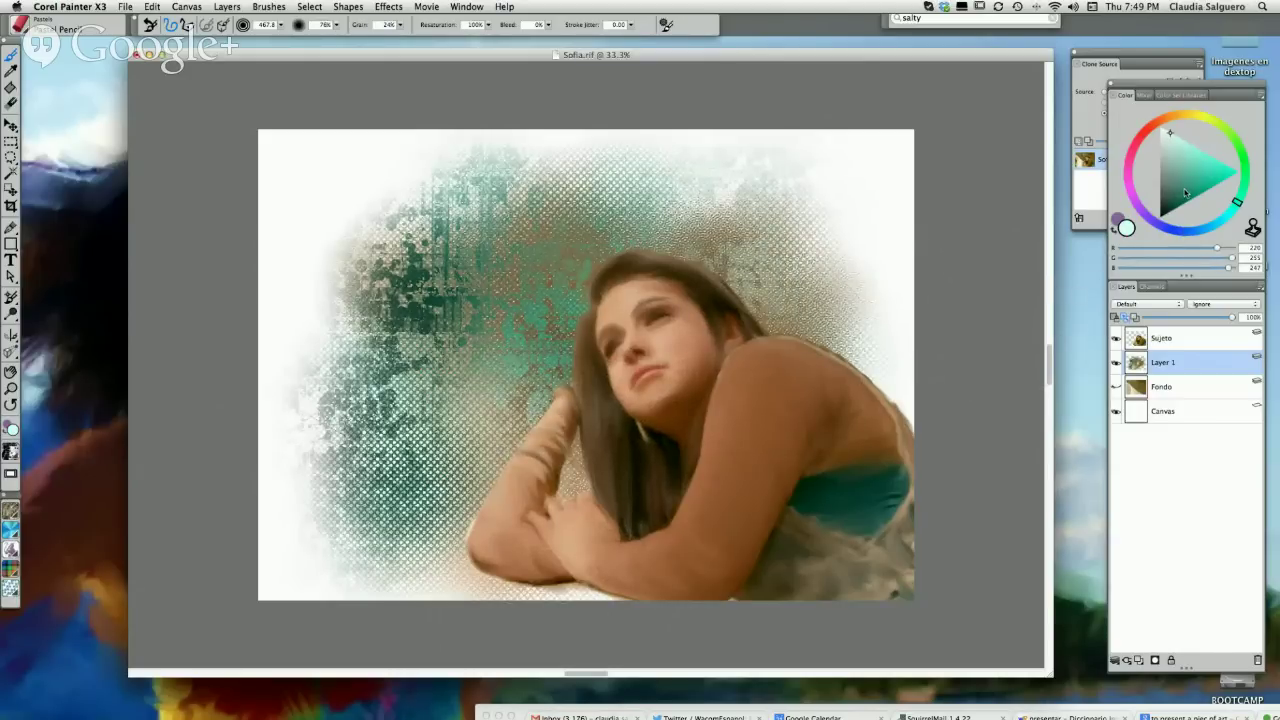
pyautogui.click(1184, 192)
pyautogui.click(1205, 228)
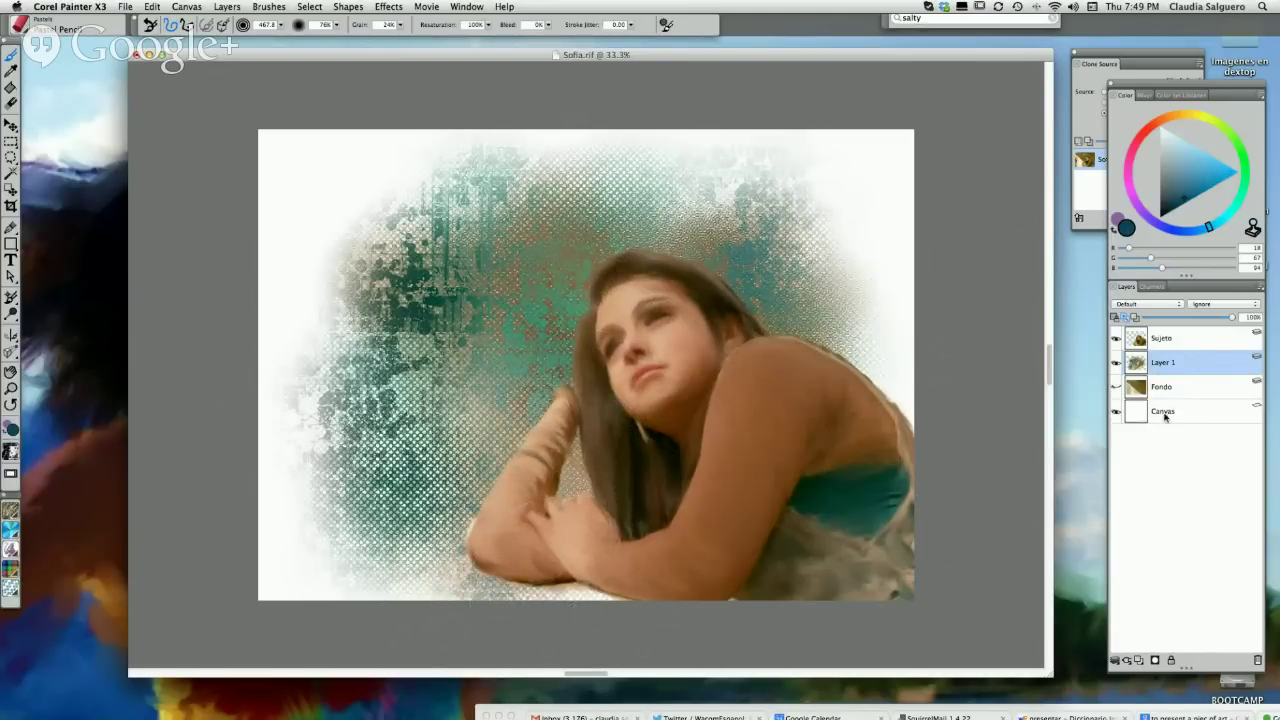
pyautogui.click(1116, 388)
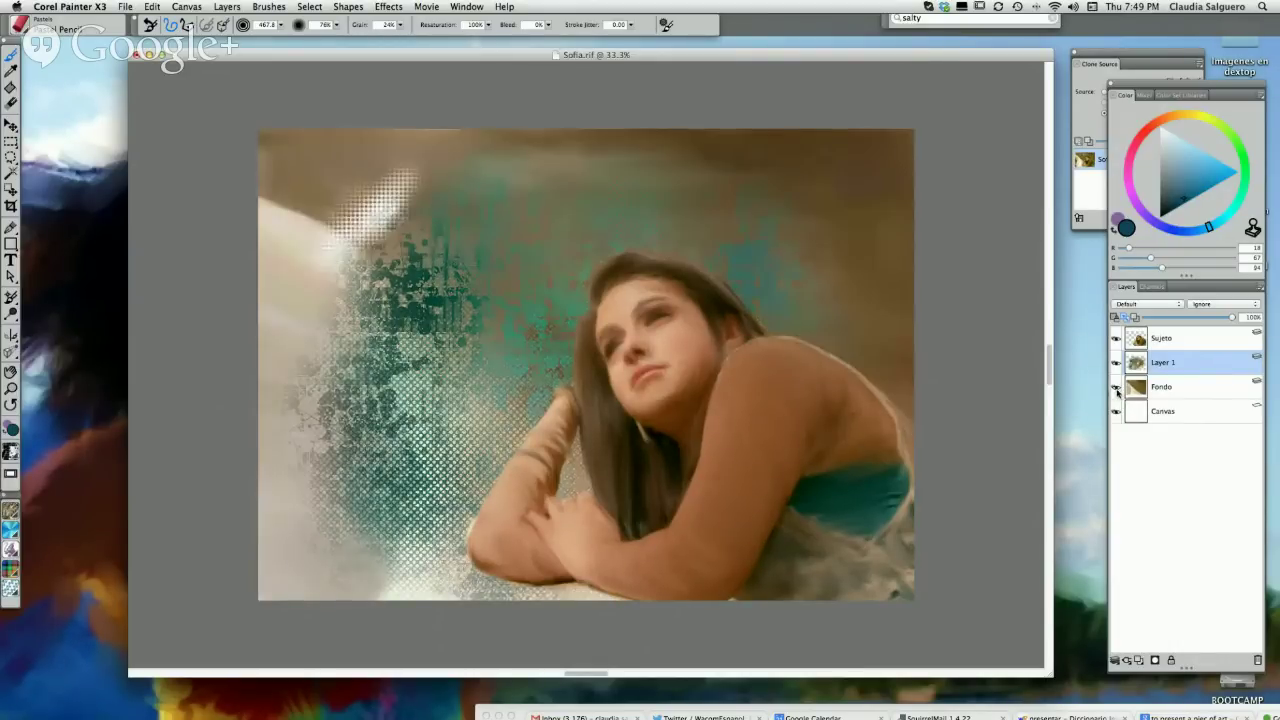
pyautogui.click(1116, 388)
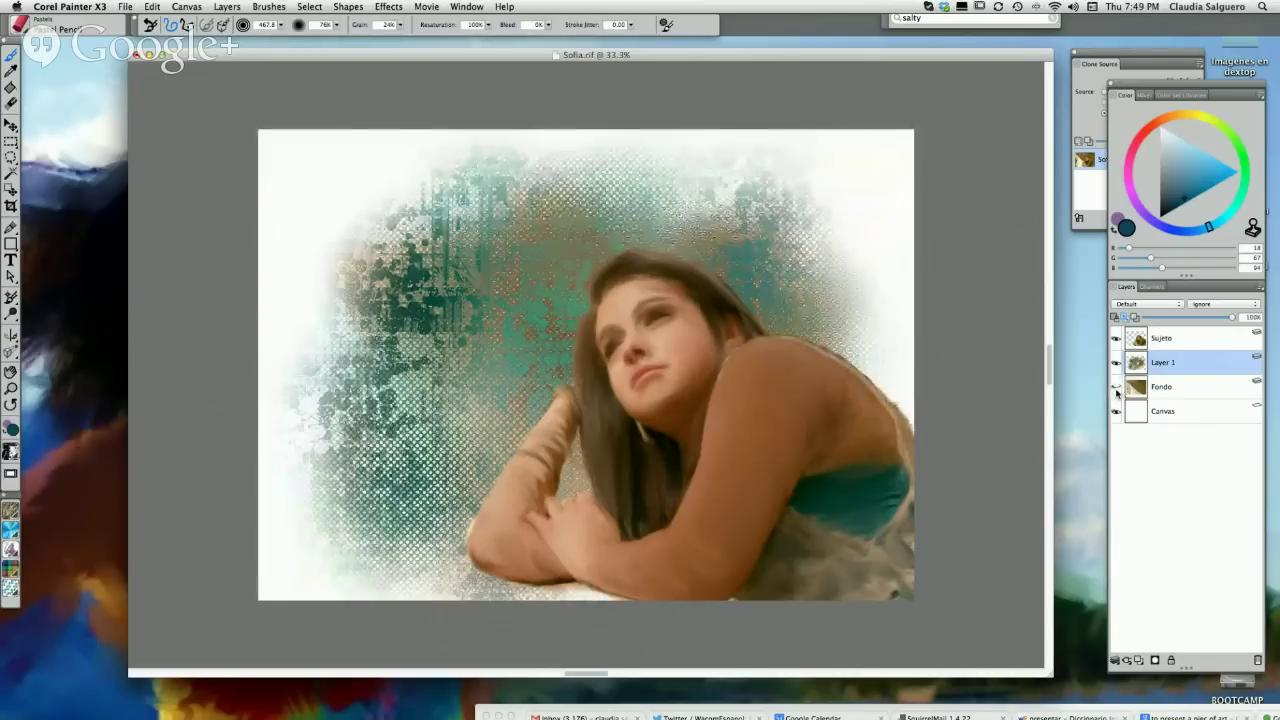
# - Fill the Canvas with a muted light beige using the Paint Bucket
pyautogui.click(1166, 414)
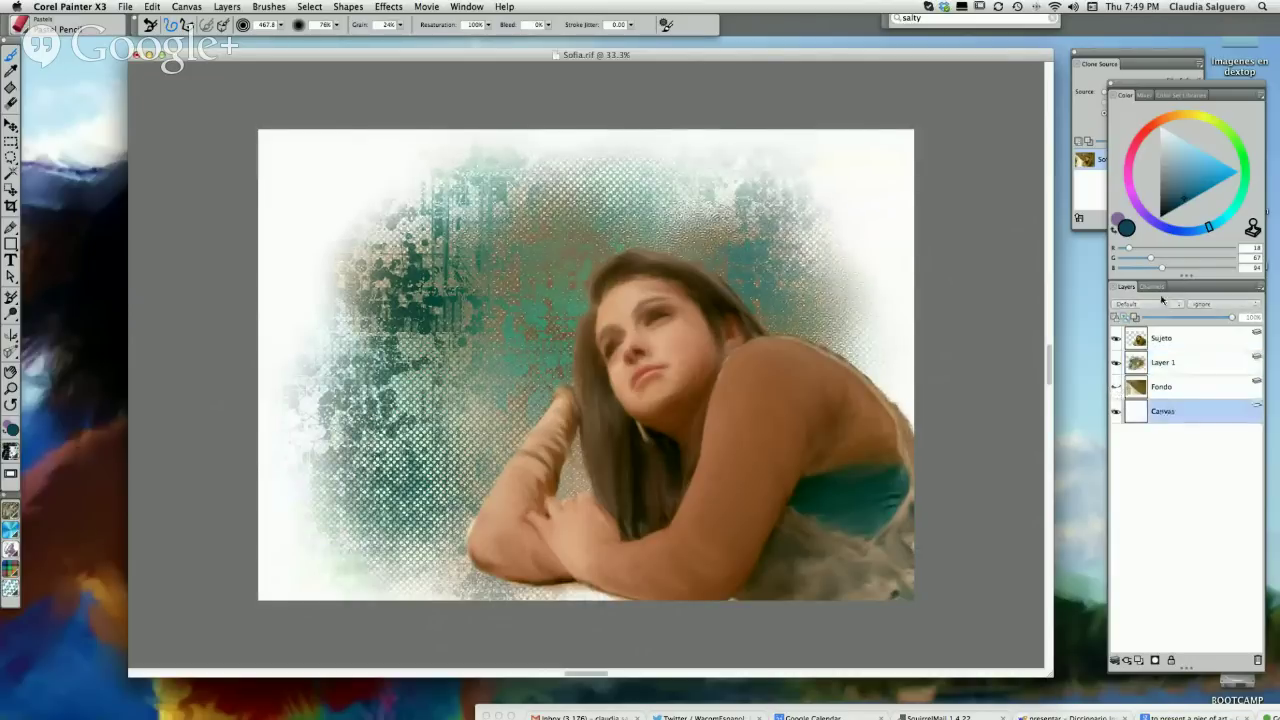
pyautogui.click(10, 88)
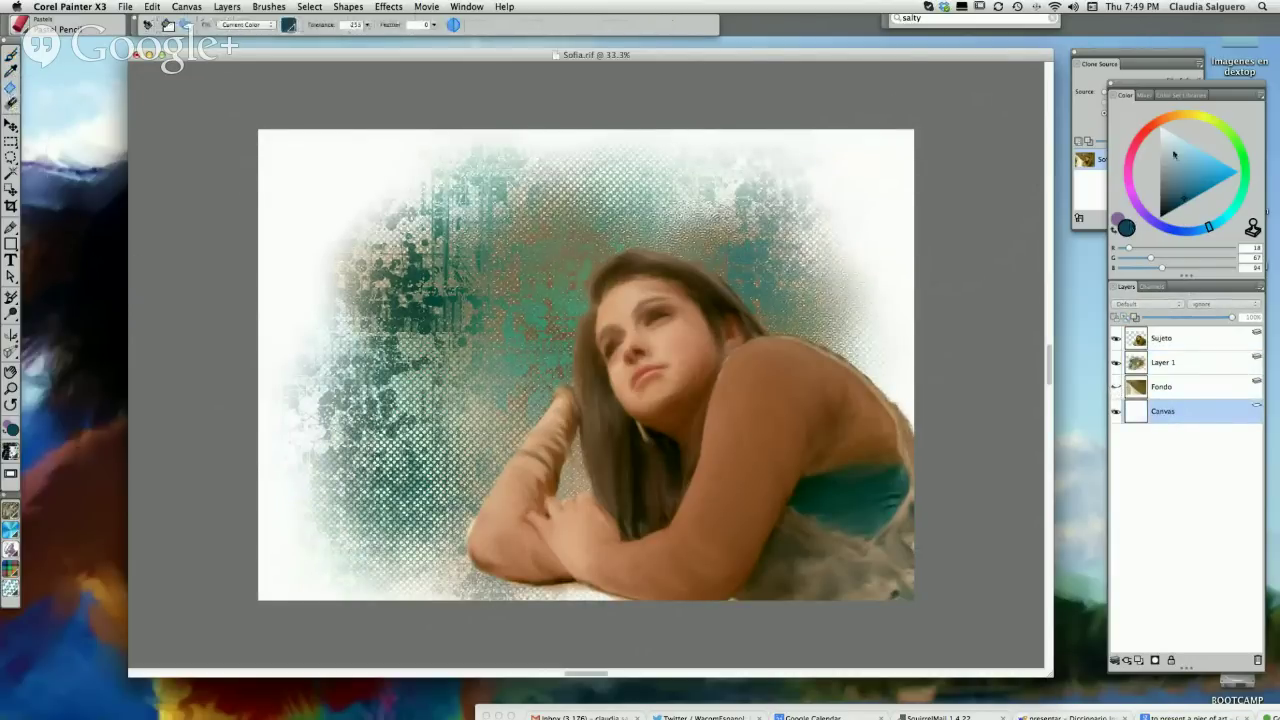
pyautogui.click(1189, 120)
pyautogui.click(1176, 148)
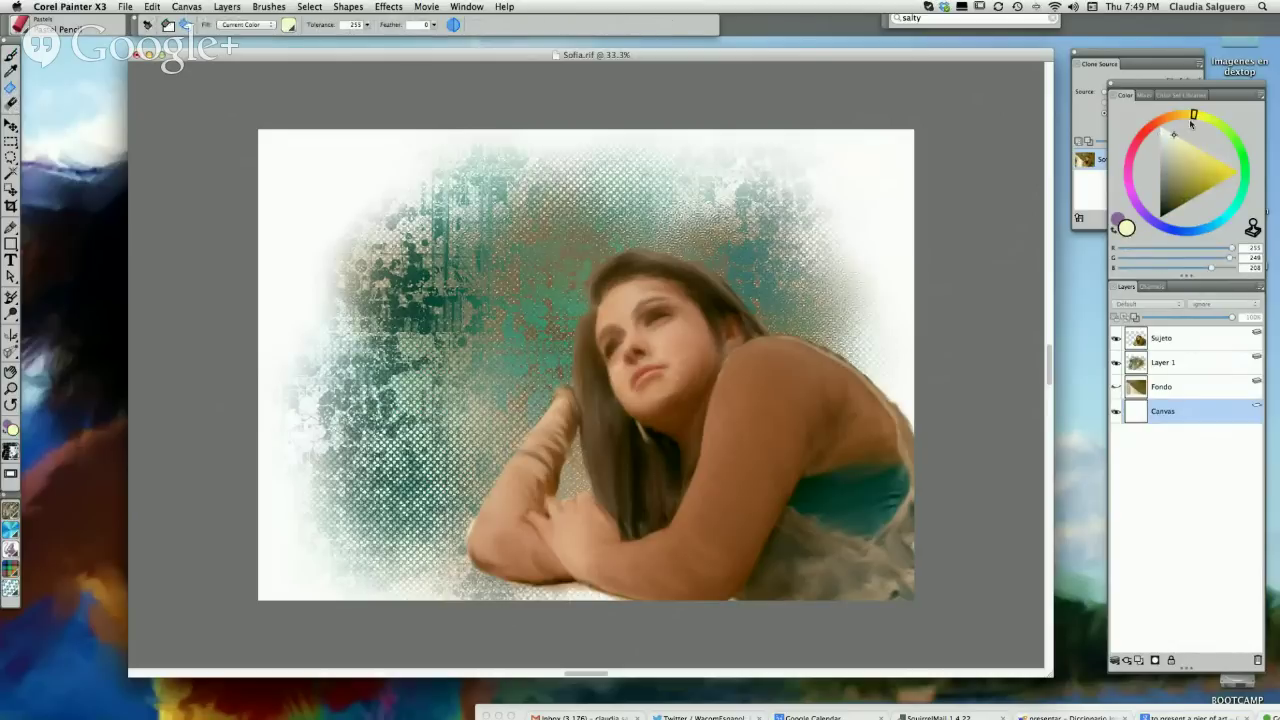
pyautogui.click(1171, 116)
pyautogui.click(1167, 146)
pyautogui.click(1167, 148)
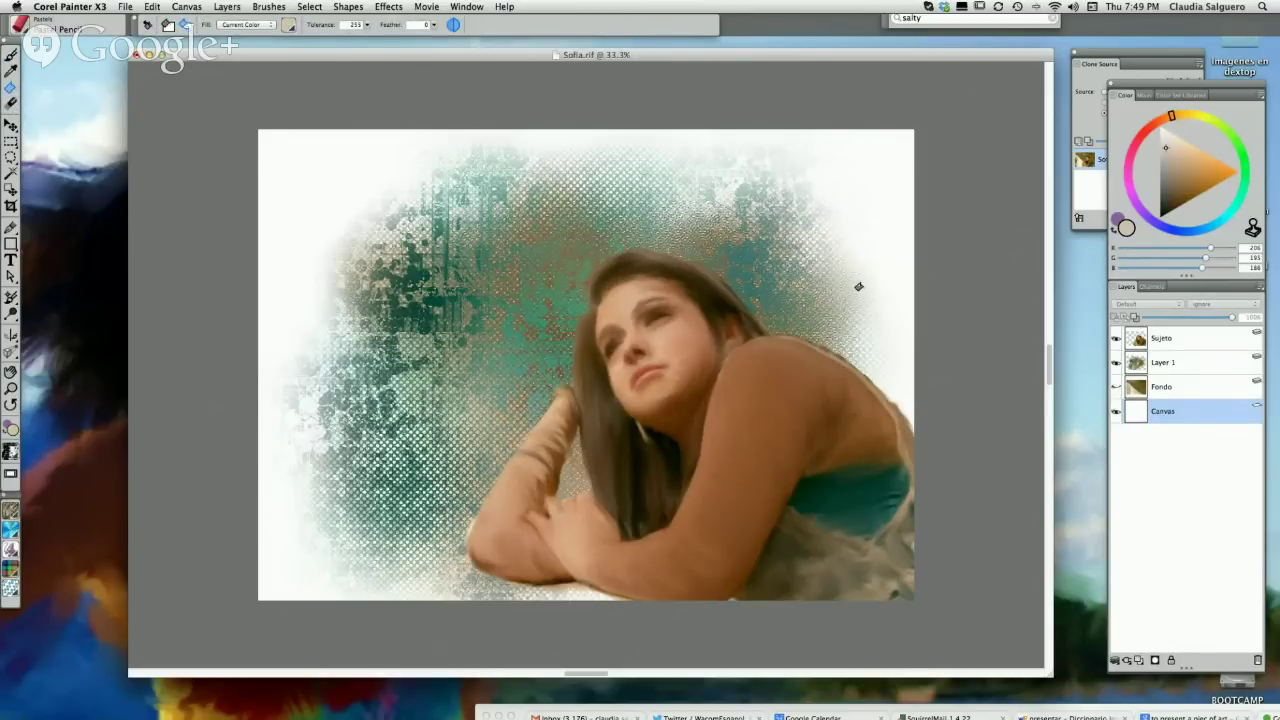
pyautogui.click(891, 152)
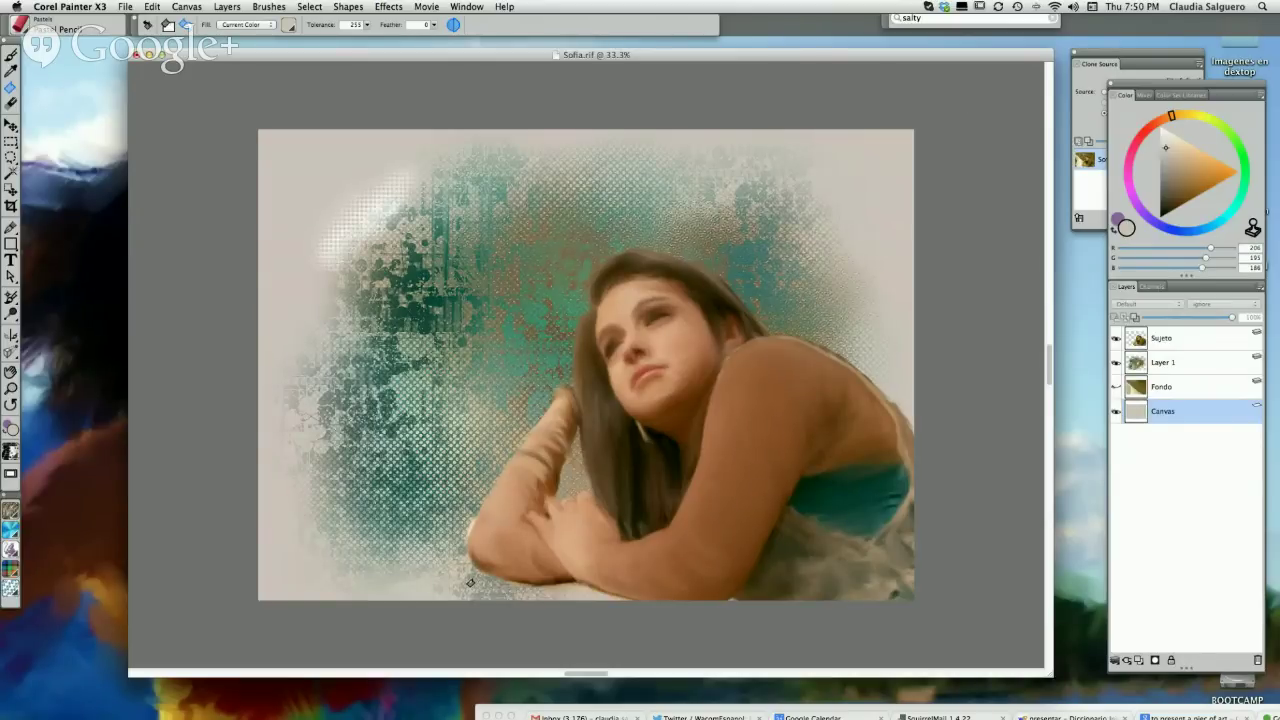
# - Refill the Canvas with a medium grey-brown, and replace that fill with a near-black brown using the Paint Bucket
pyautogui.click(1164, 184)
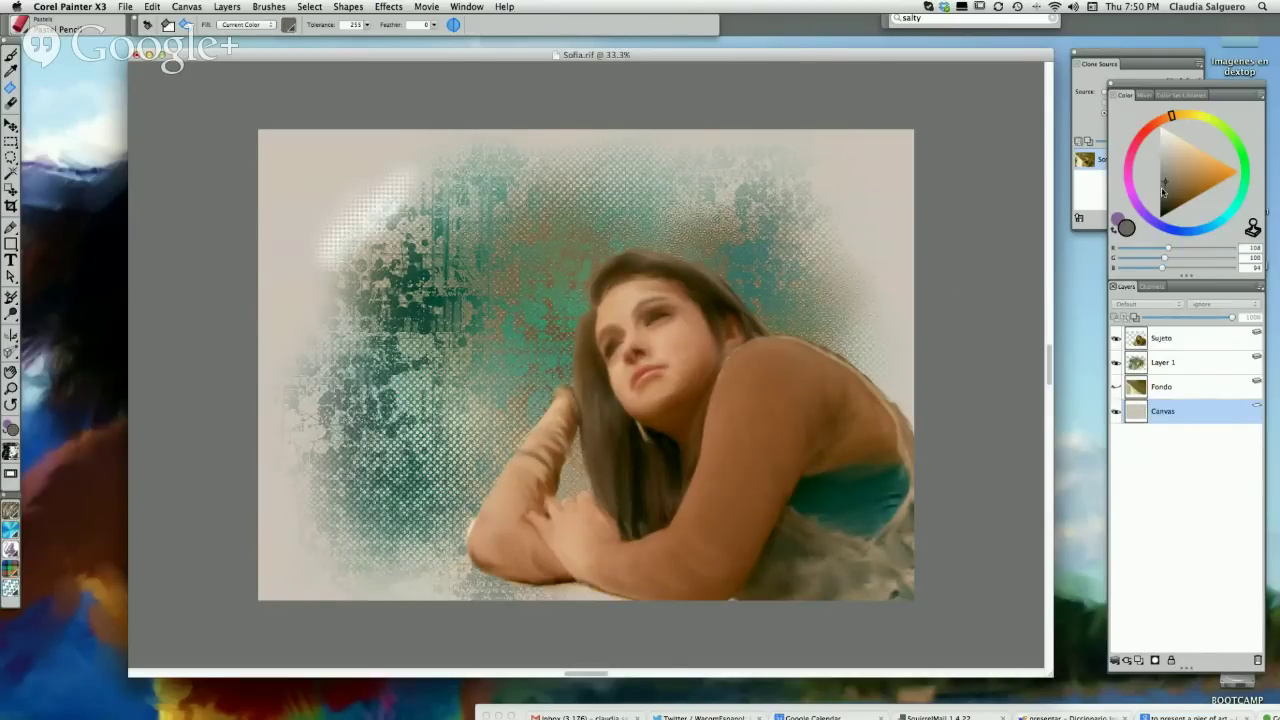
pyautogui.click(870, 161)
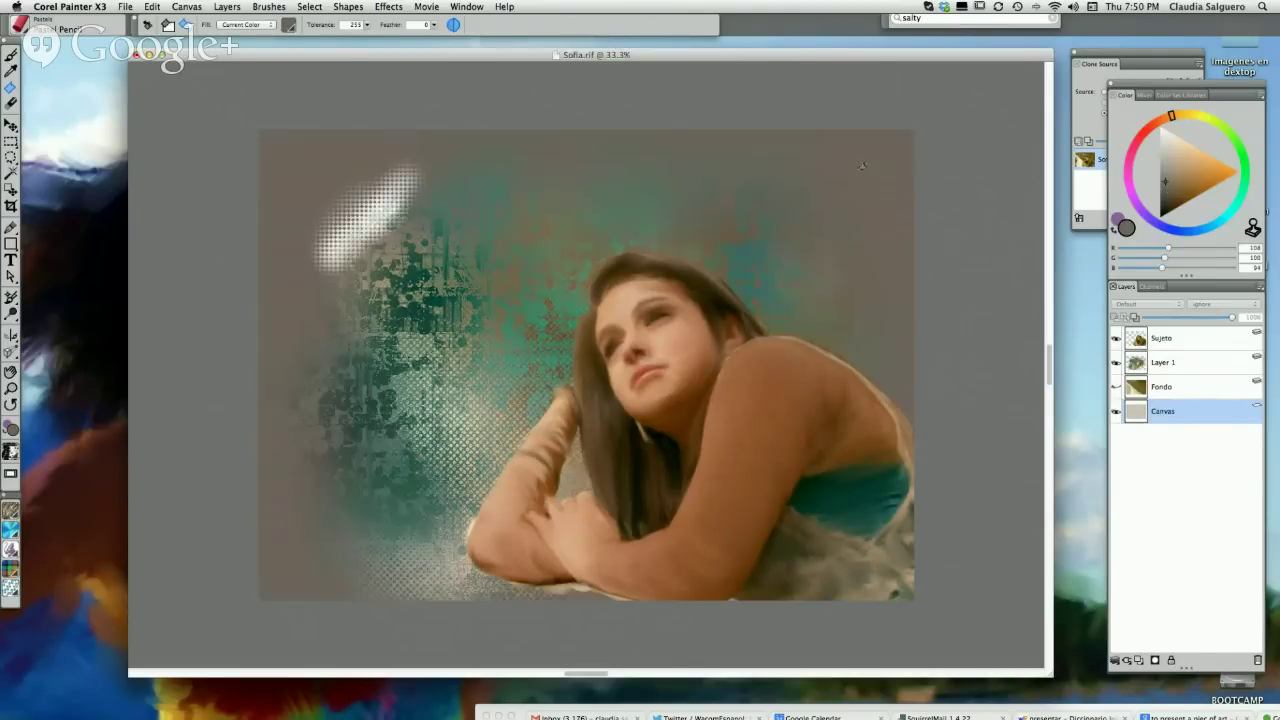
pyautogui.click(1190, 209)
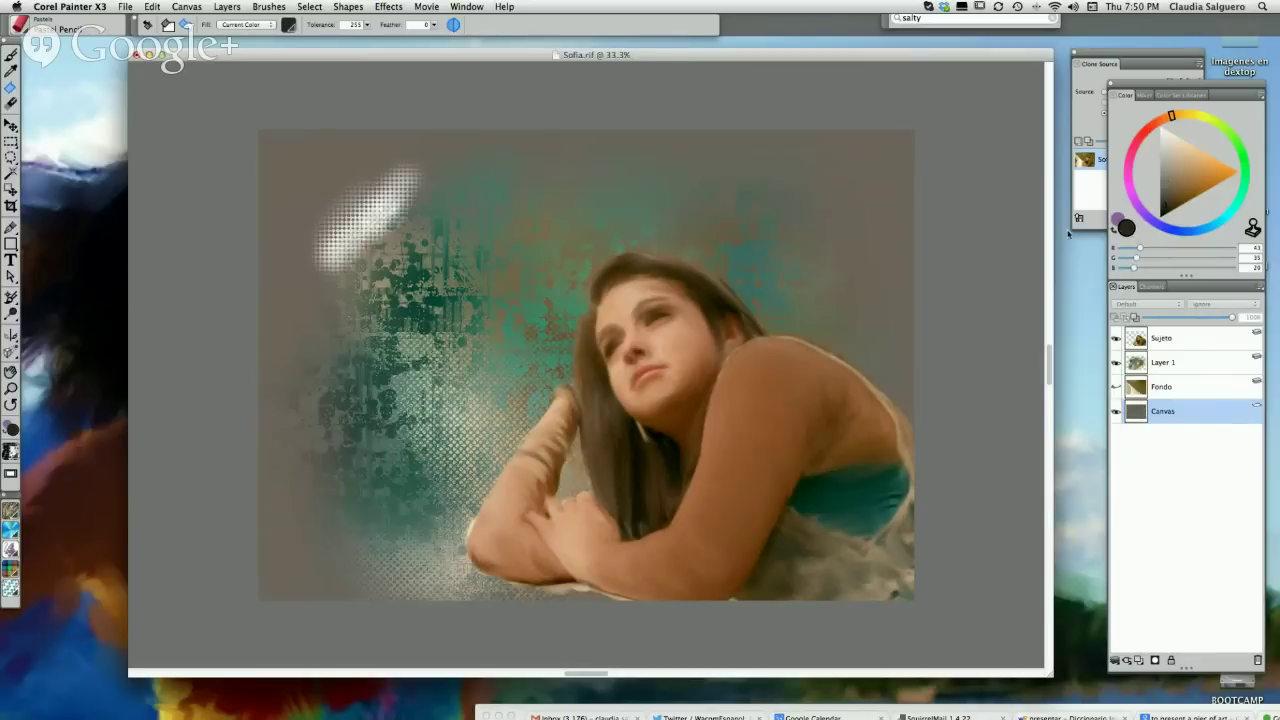
pyautogui.click(867, 185)
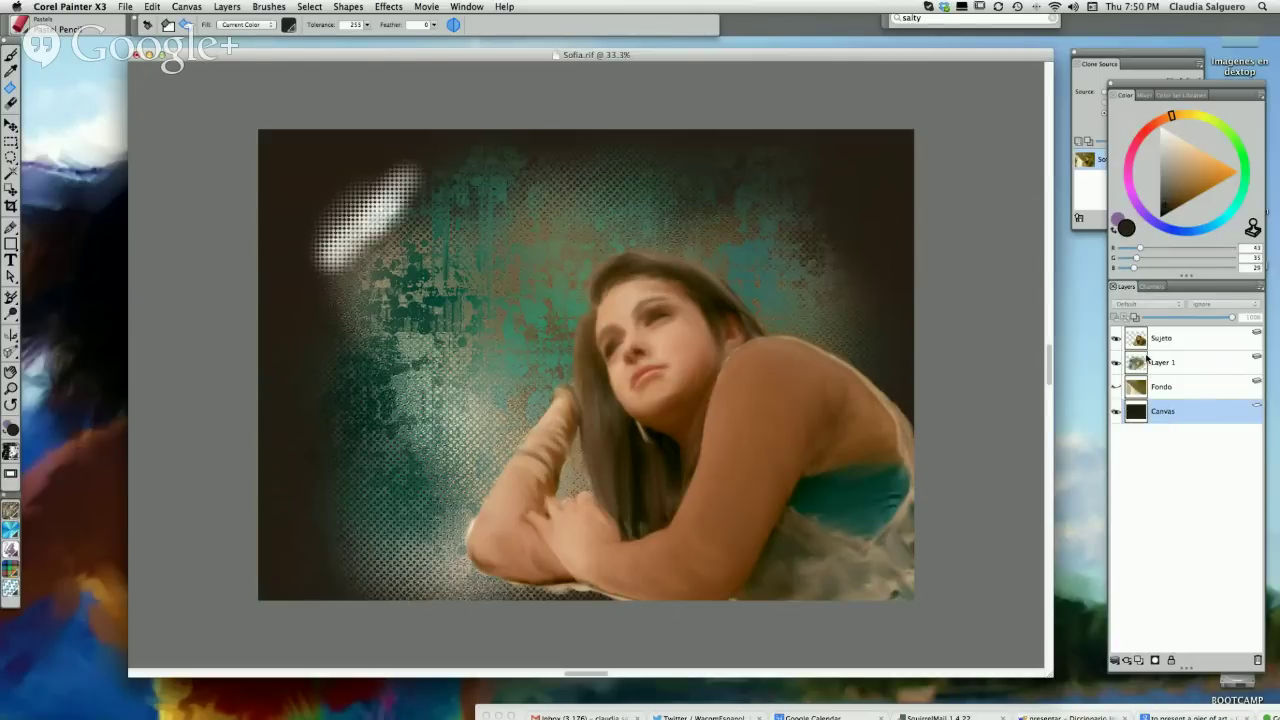
# - Toggle Layer 1's visibility to check it, and brush near-black textured strokes on it over the white streak at the upper left
pyautogui.click(1168, 361)
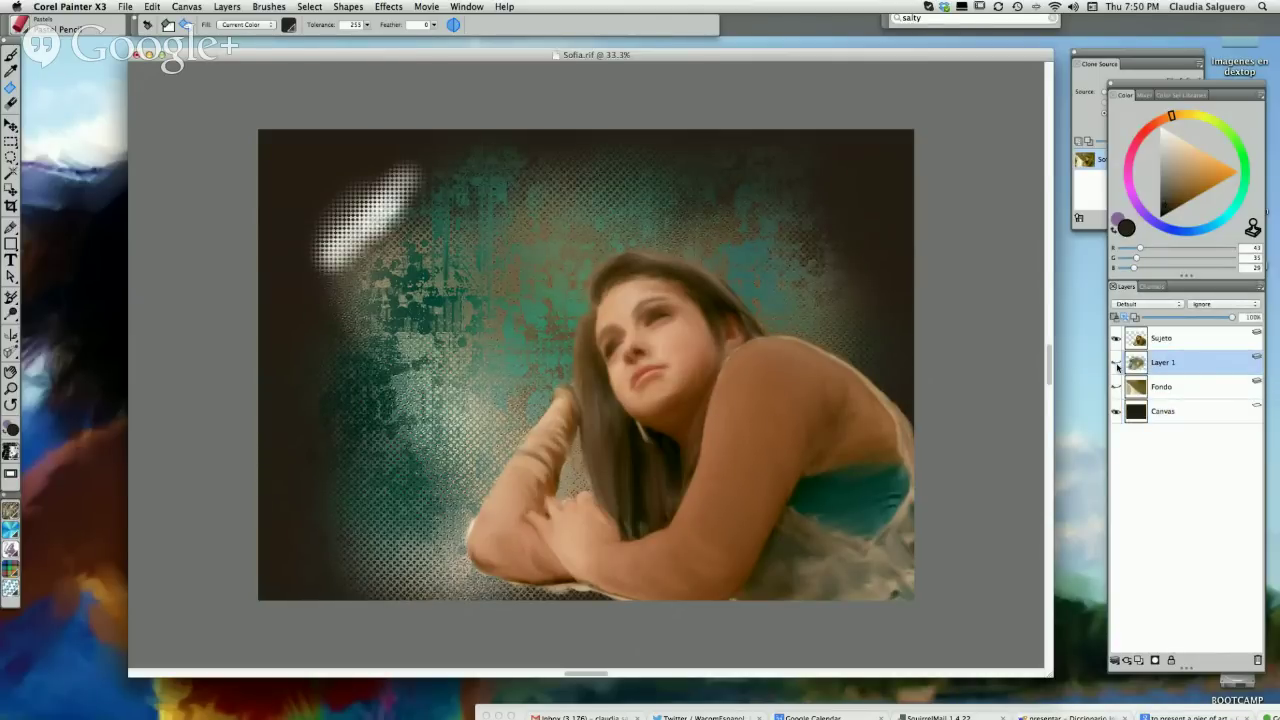
pyautogui.click(1116, 362)
pyautogui.click(1116, 362)
pyautogui.click(10, 55)
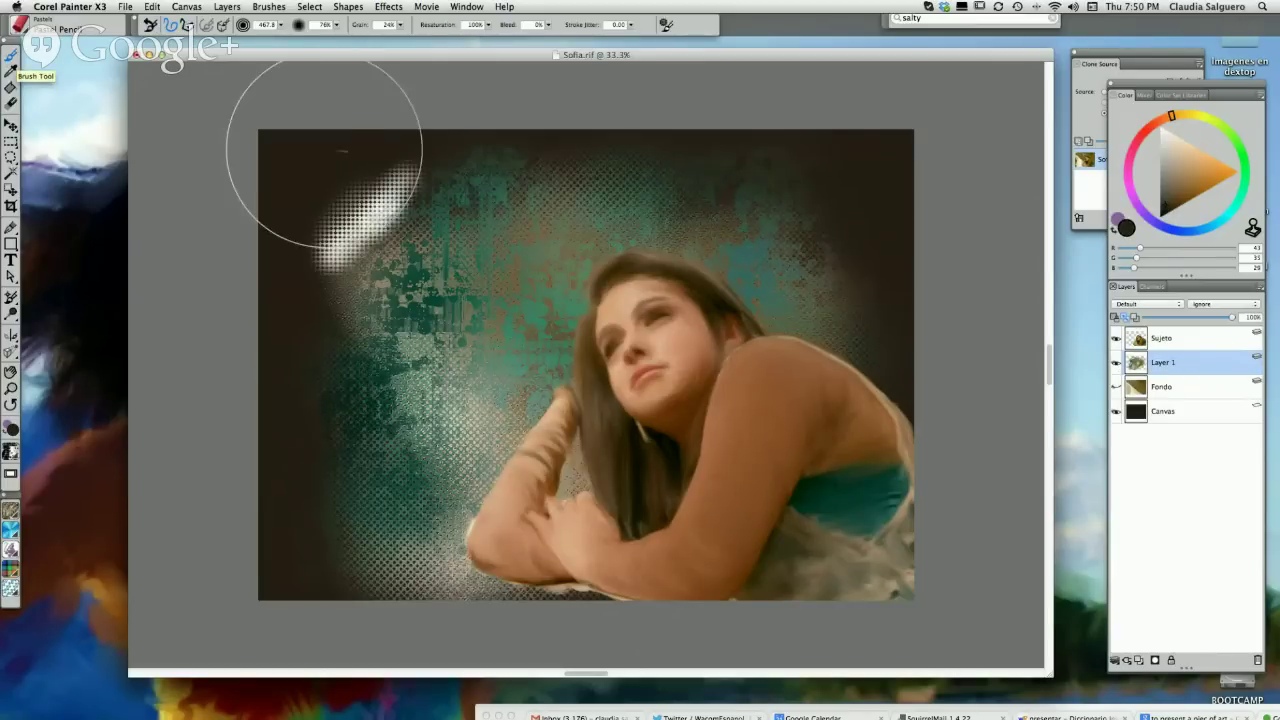
pyautogui.moveTo(343, 214)
pyautogui.mouseDown()
pyautogui.moveTo(401, 191)
pyautogui.moveTo(396, 217)
pyautogui.moveTo(286, 210)
pyautogui.moveTo(353, 186)
pyautogui.moveTo(373, 253)
pyautogui.moveTo(386, 186)
pyautogui.moveTo(377, 212)
pyautogui.moveTo(401, 194)
pyautogui.moveTo(381, 216)
pyautogui.moveTo(402, 205)
pyautogui.moveTo(391, 191)
pyautogui.moveTo(383, 205)
pyautogui.moveTo(408, 202)
pyautogui.moveTo(390, 170)
pyautogui.moveTo(372, 224)
pyautogui.moveTo(391, 166)
pyautogui.mouseUp()
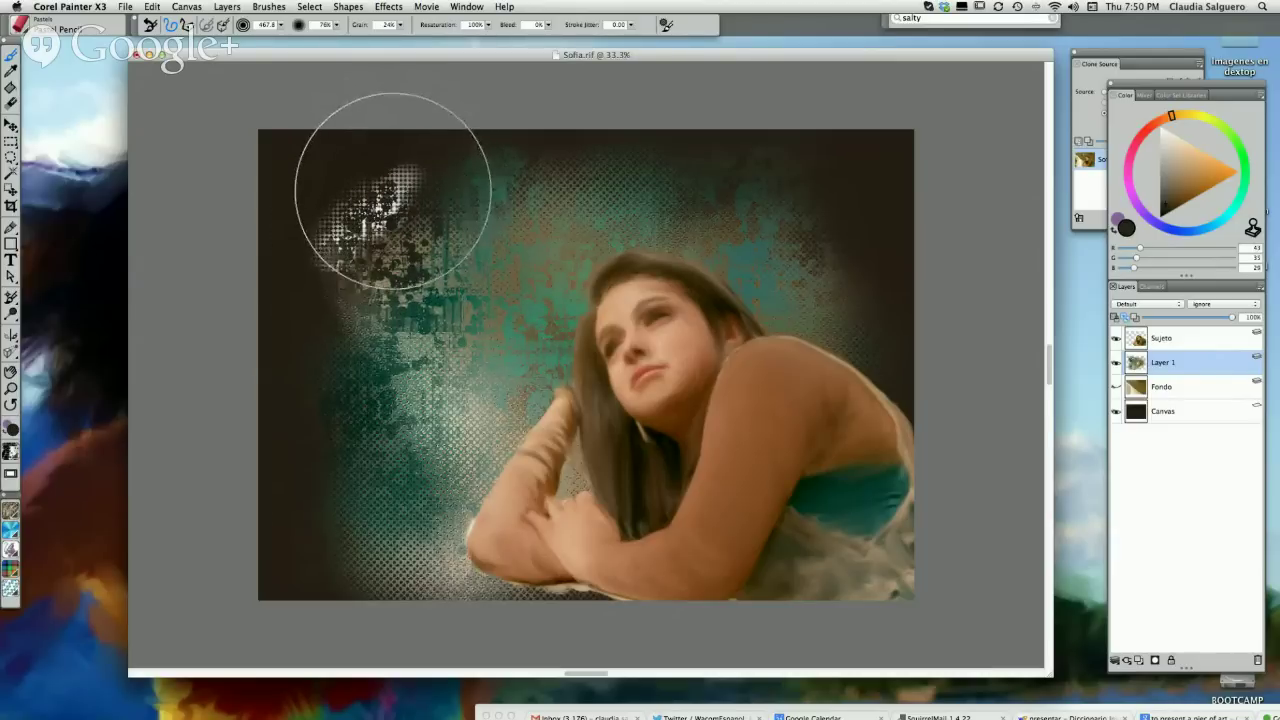
# - Cover the rest of the white streak on Layer 1 with near-black pastel strokes using the Small Dots paper
pyautogui.click(12, 452)
pyautogui.click(40, 490)
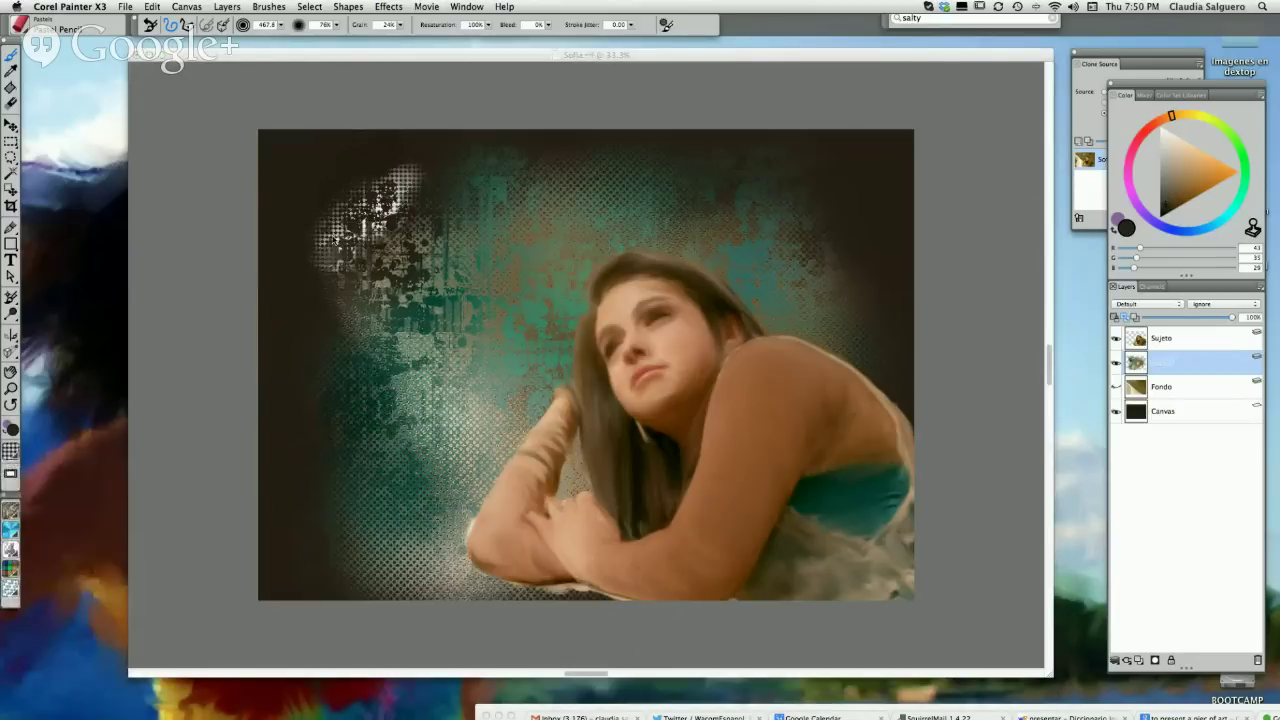
pyautogui.moveTo(335, 238)
pyautogui.mouseDown()
pyautogui.moveTo(382, 250)
pyautogui.moveTo(352, 259)
pyautogui.moveTo(340, 246)
pyautogui.moveTo(396, 197)
pyautogui.moveTo(355, 203)
pyautogui.mouseUp()
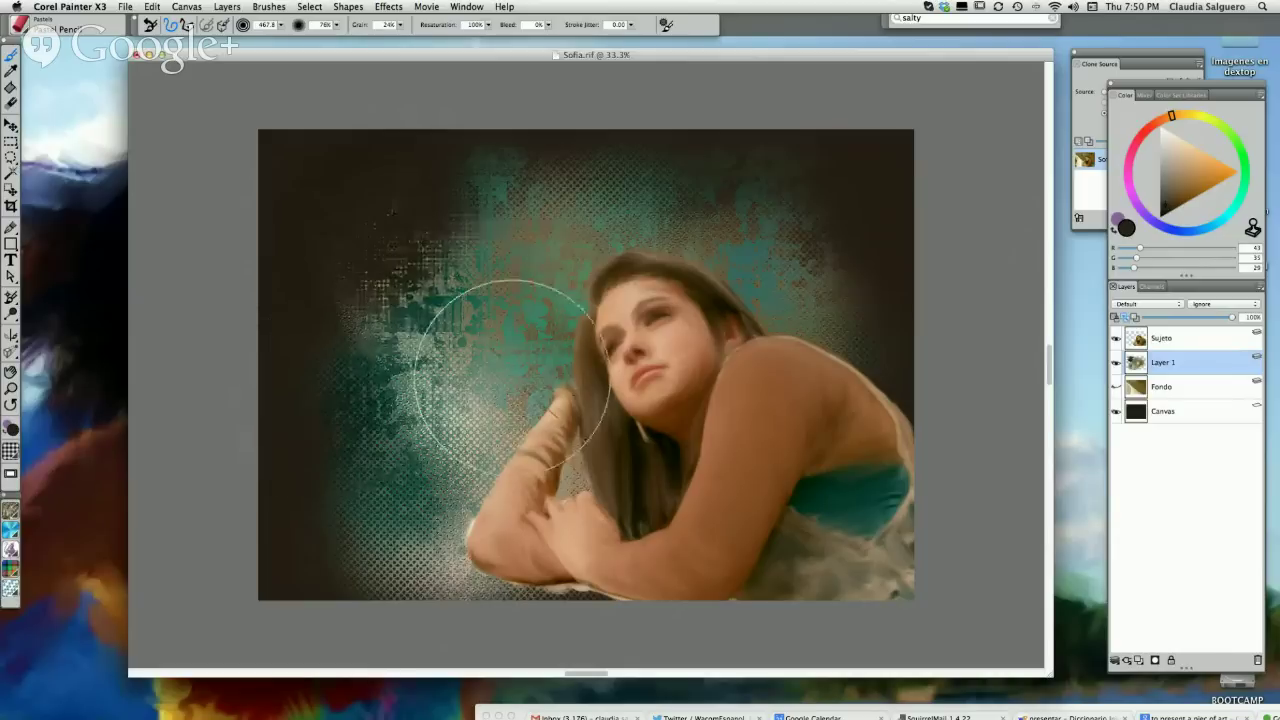
pyautogui.moveTo(357, 194); pyautogui.dragTo(380, 186)
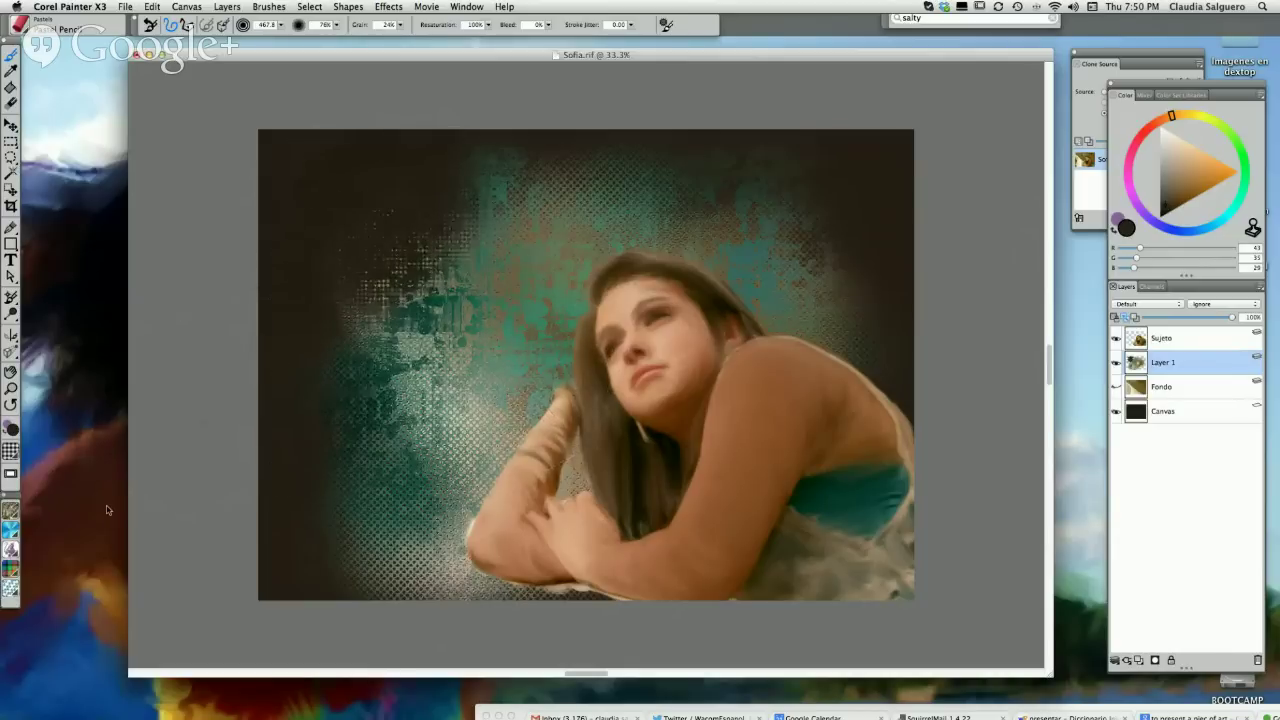
# - Choose the Pebble Board paper, and compare the textured Layer 1 with the original Fondo background by toggling both layers' visibility
pyautogui.click(12, 455)
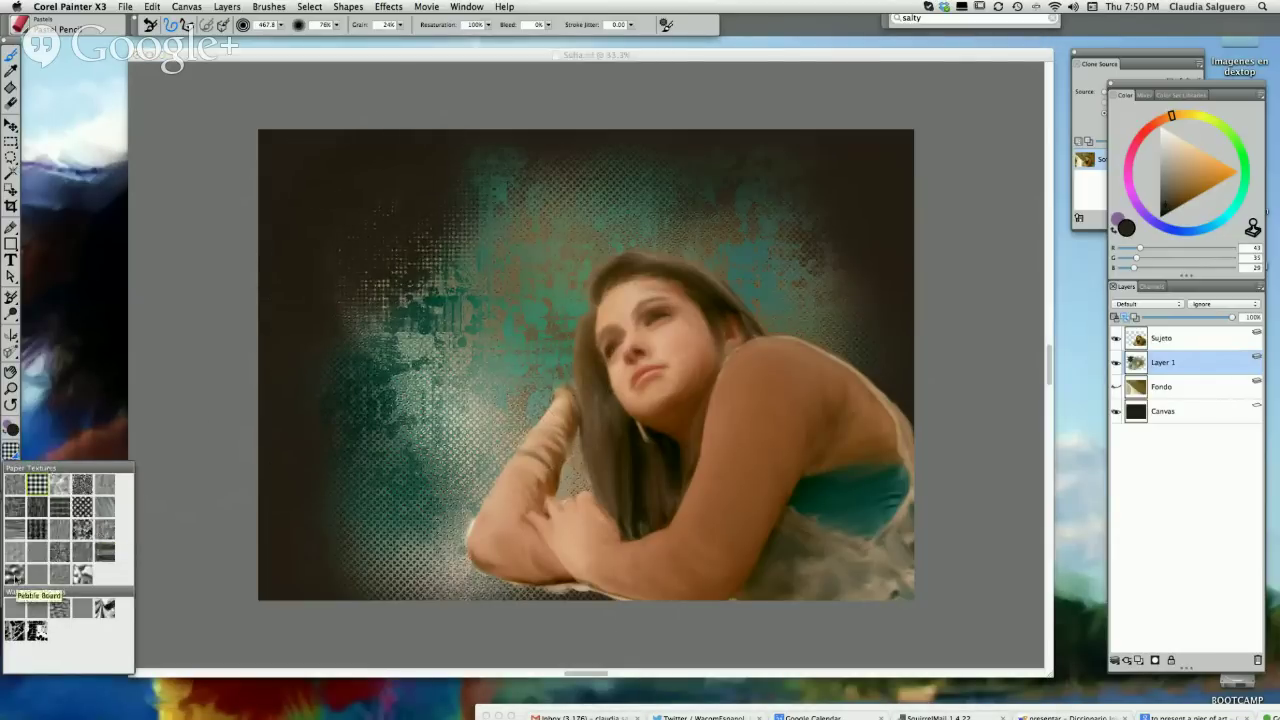
pyautogui.click(28, 595)
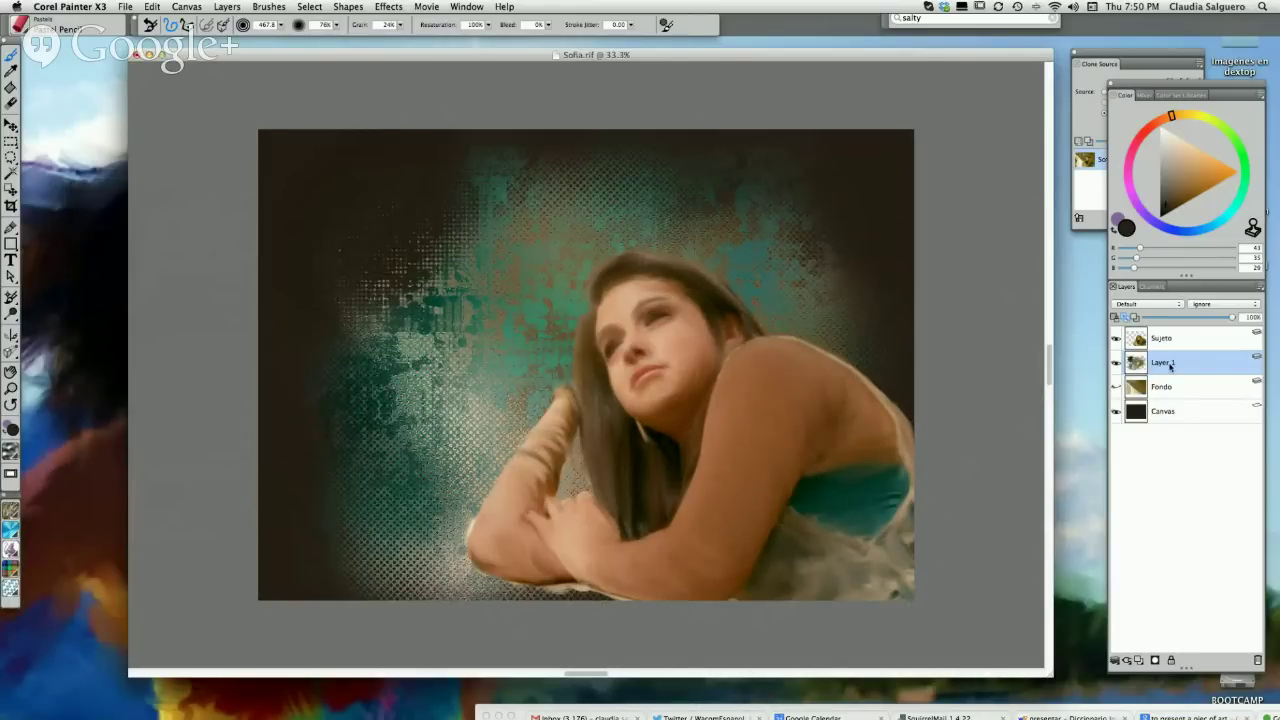
pyautogui.press('Return')
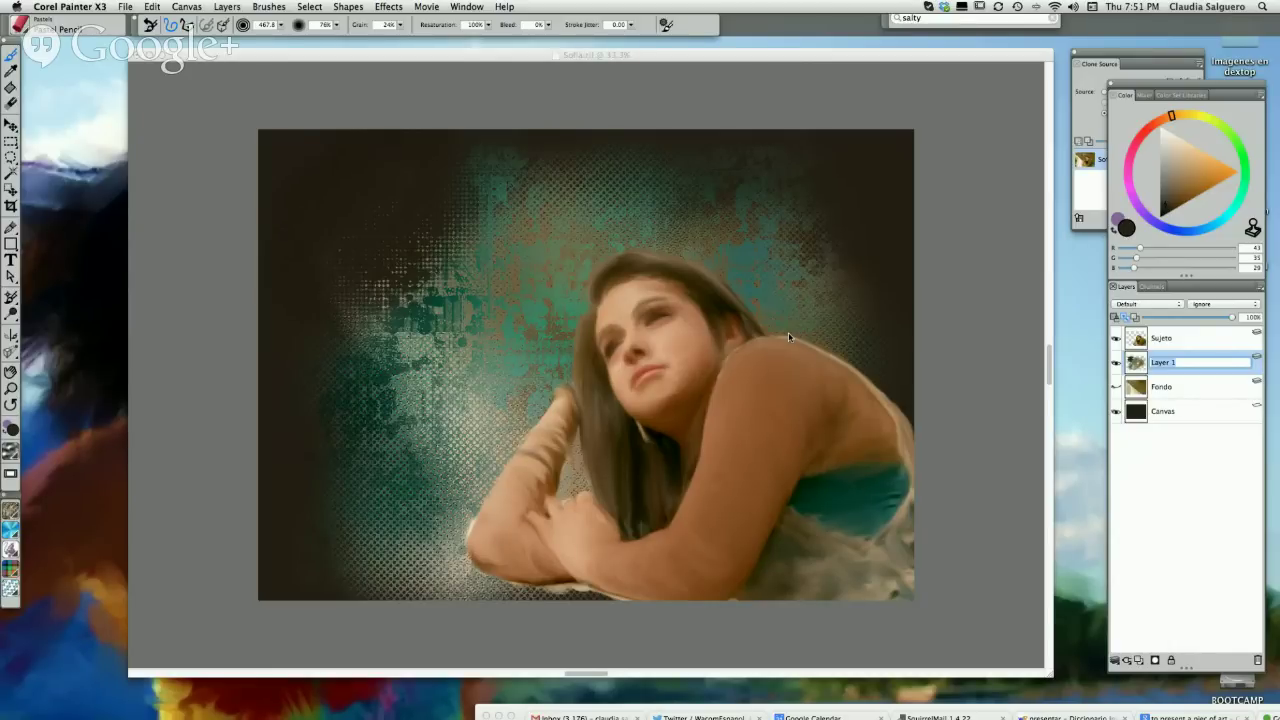
pyautogui.click(1116, 387)
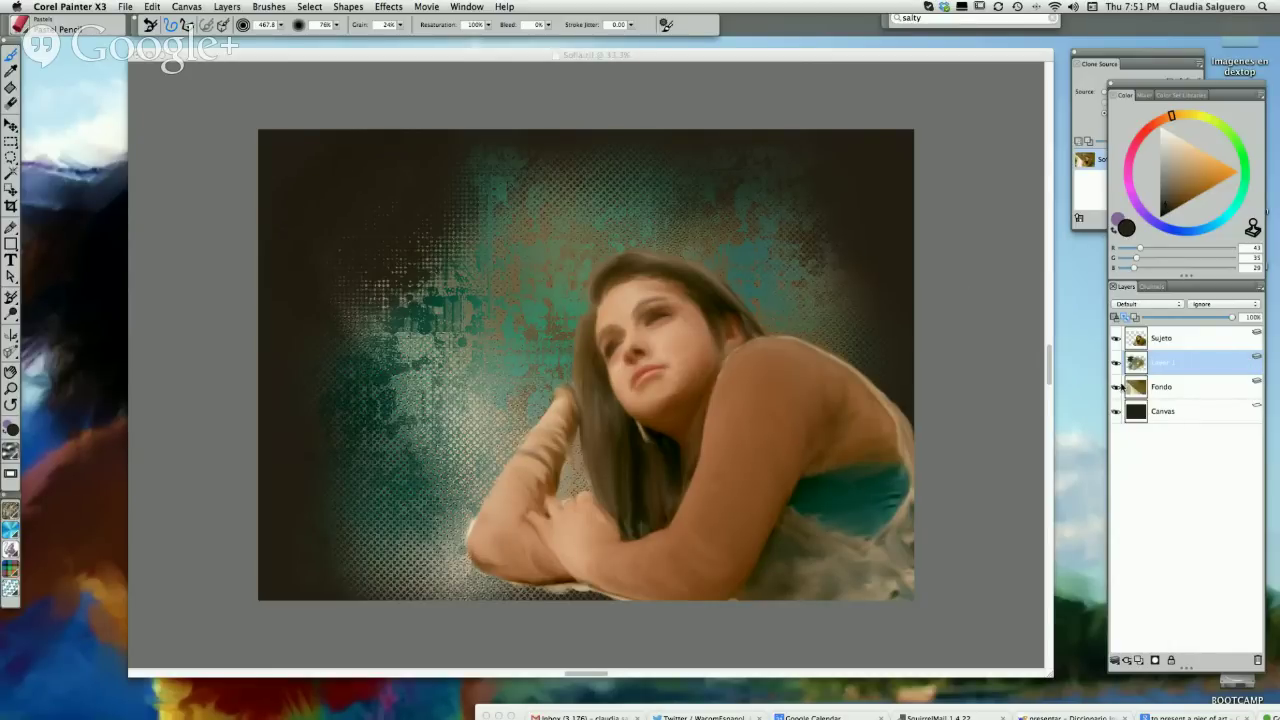
pyautogui.click(1117, 363)
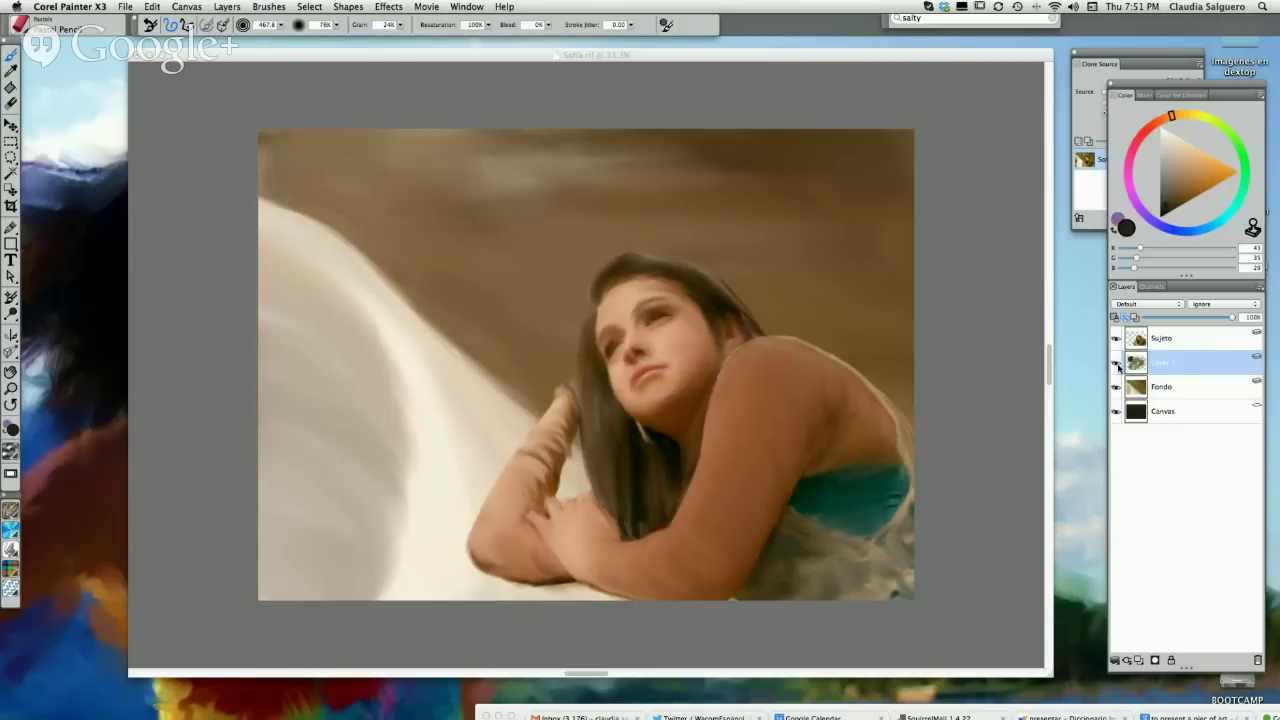
pyautogui.click(1117, 364)
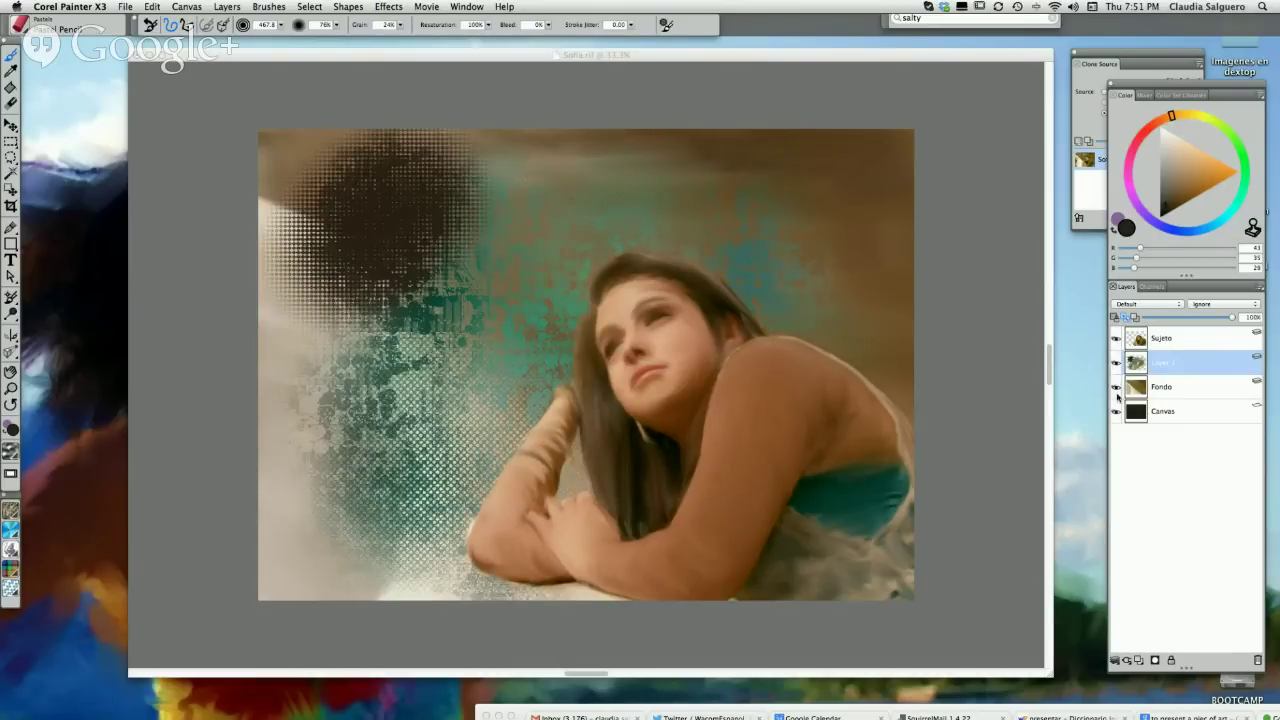
pyautogui.click(1116, 387)
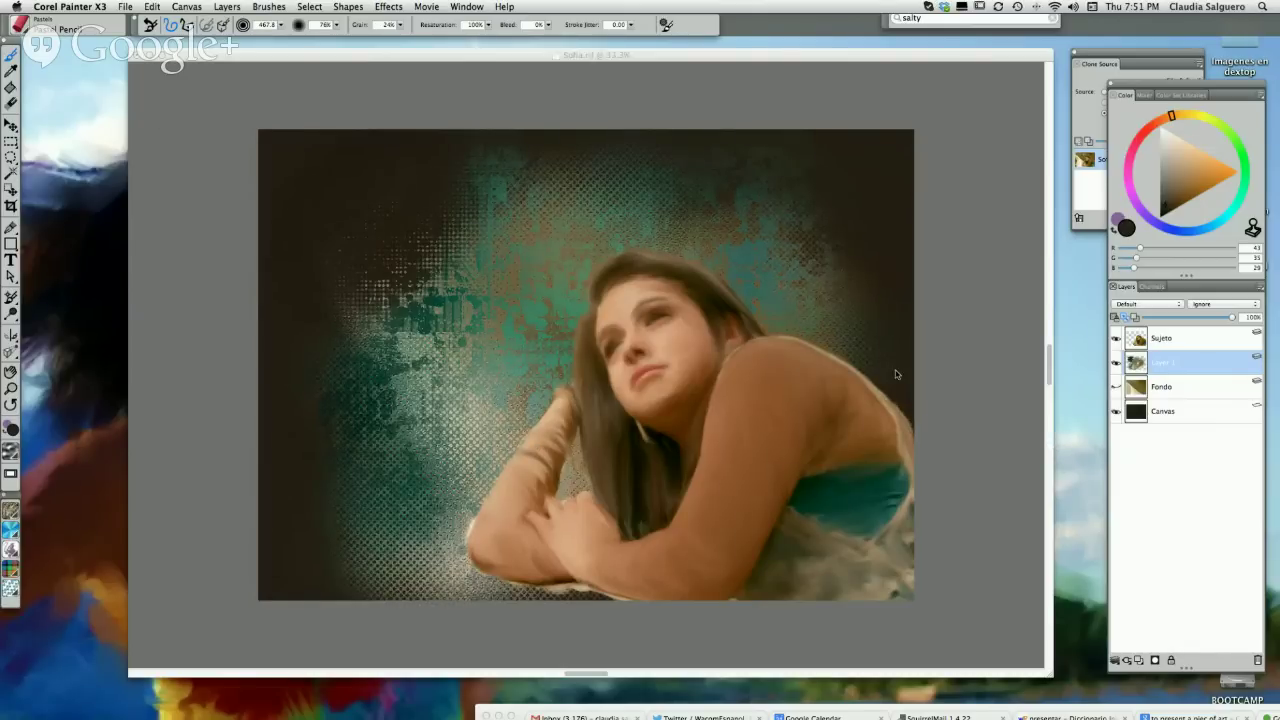
# - Try light orange textured strokes on Layer 1 beside the hair and over the lower-left background, and undo them
pyautogui.click(1196, 164)
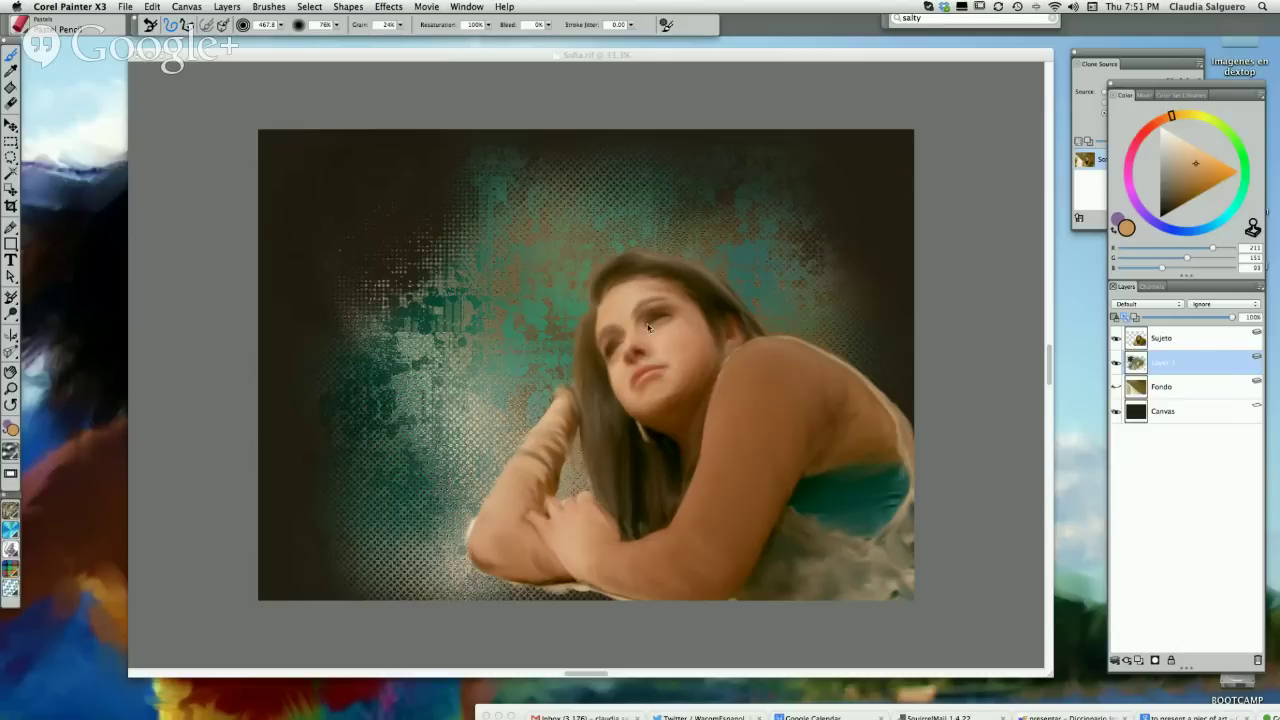
pyautogui.click(11, 55)
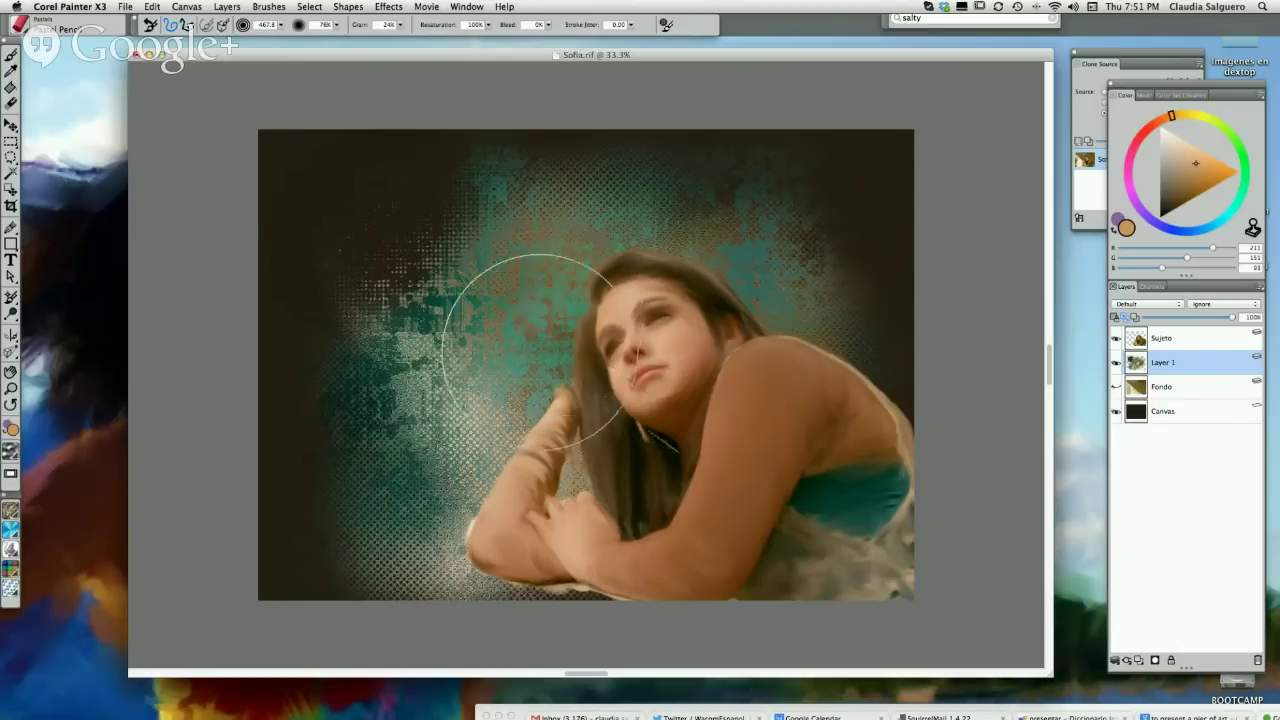
pyautogui.moveTo(398, 437)
pyautogui.mouseDown()
pyautogui.moveTo(416, 493)
pyautogui.moveTo(333, 528)
pyautogui.moveTo(437, 488)
pyautogui.moveTo(371, 508)
pyautogui.mouseUp()
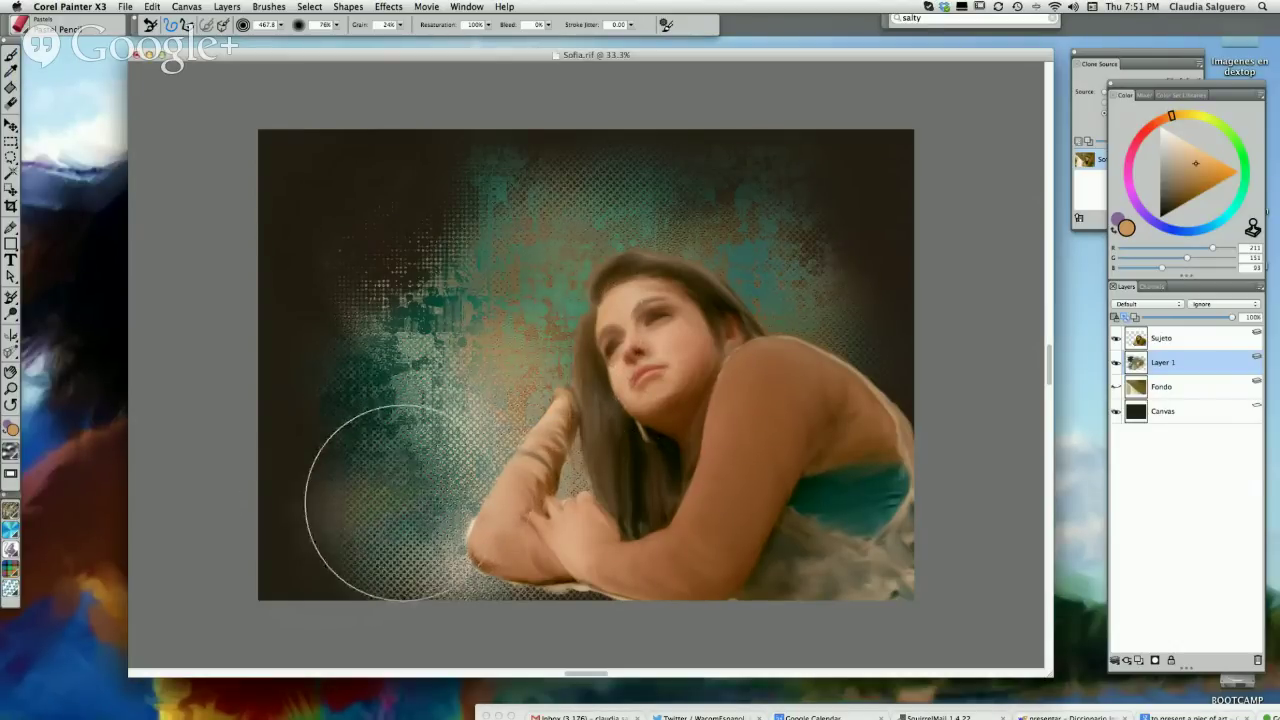
pyautogui.press('super+z')
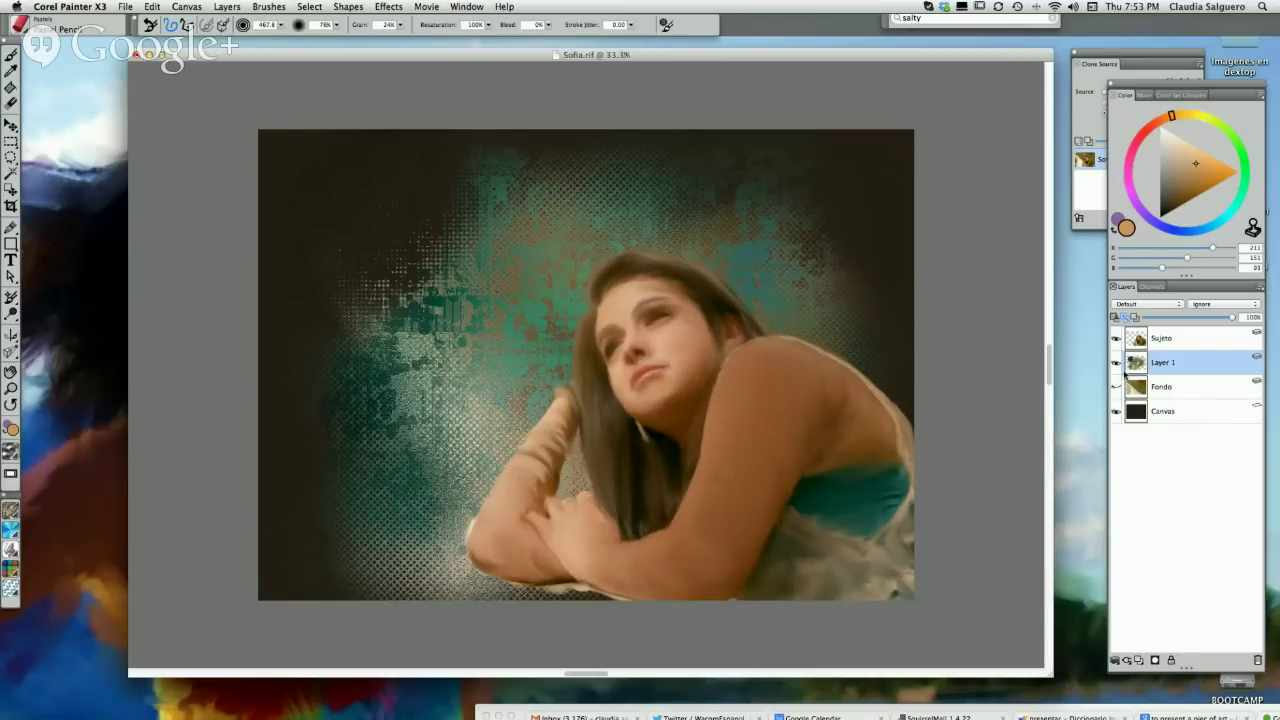
# - Hide Layer 1 and show Fondo, and set up the Pastel Pencil with the Small Dots paper
pyautogui.click(1117, 364)
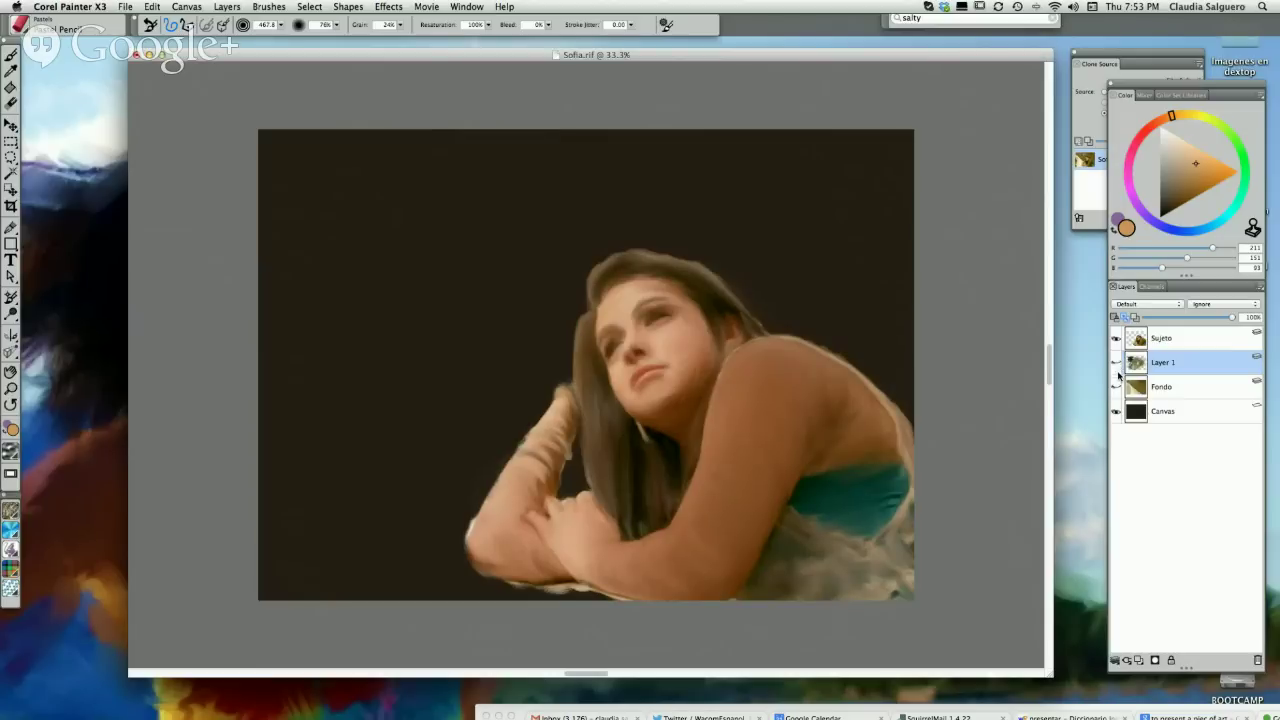
pyautogui.click(1116, 387)
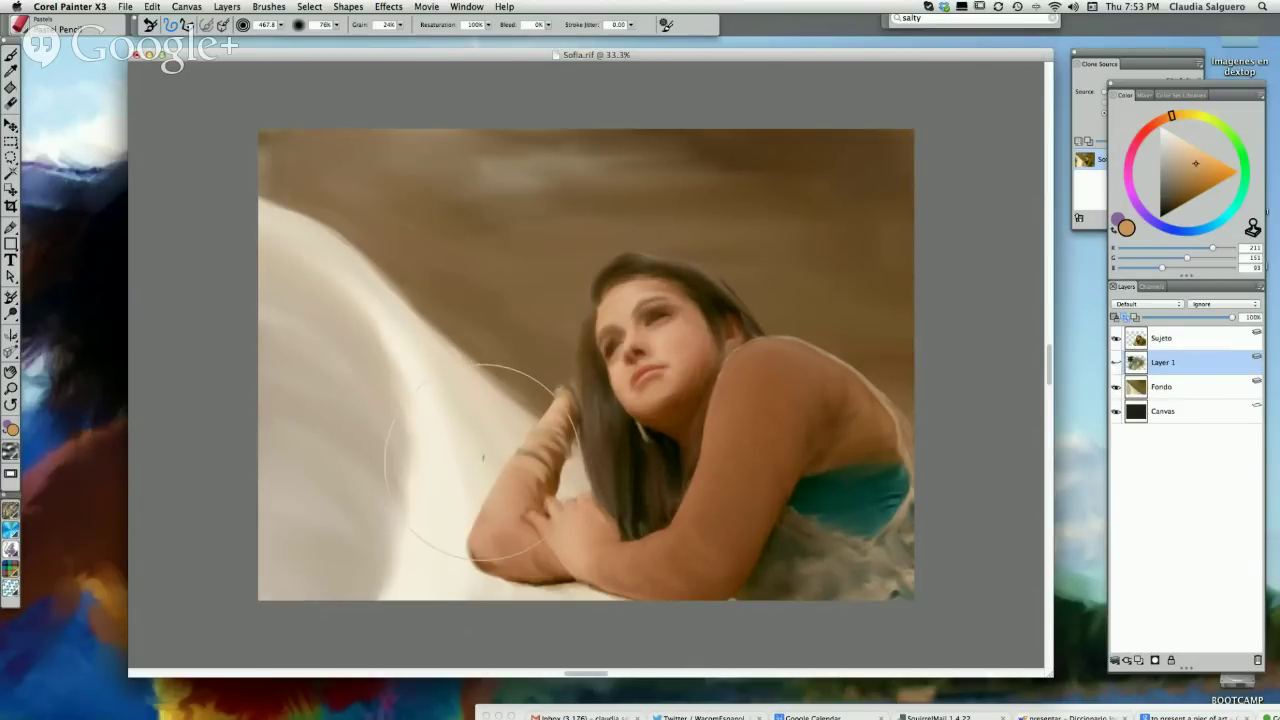
pyautogui.click(12, 452)
pyautogui.click(36, 492)
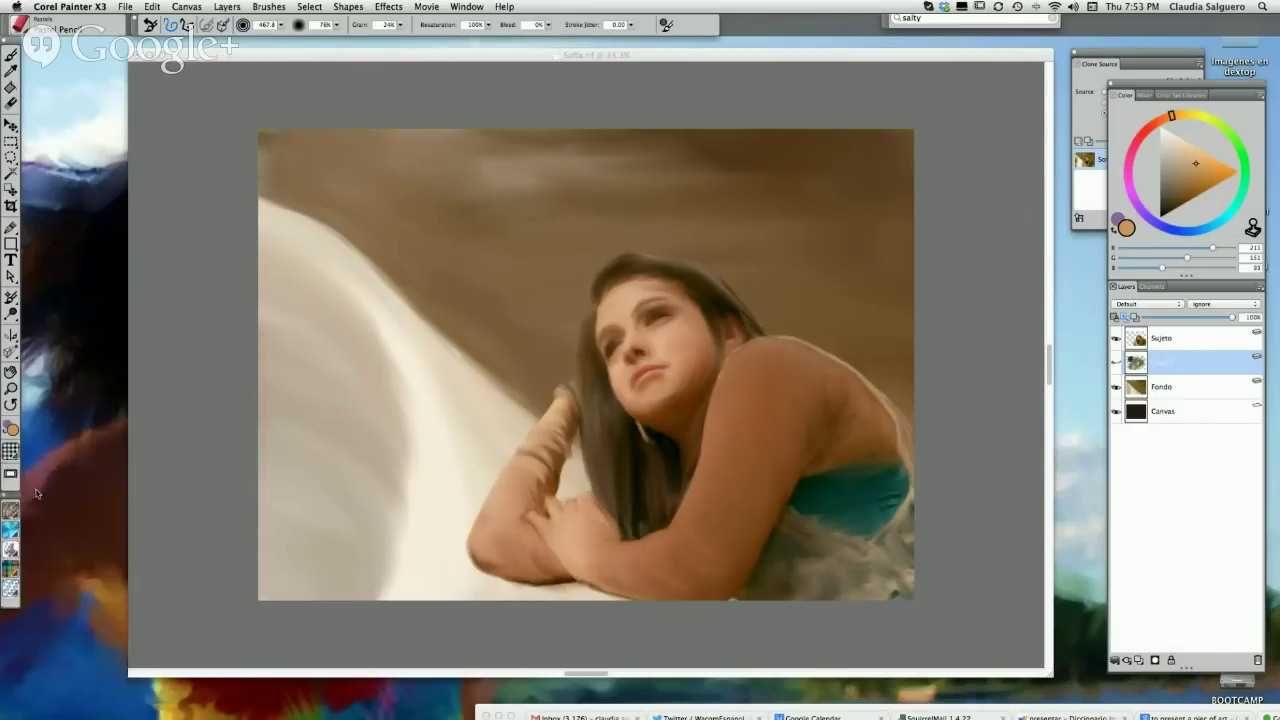
pyautogui.click(19, 24)
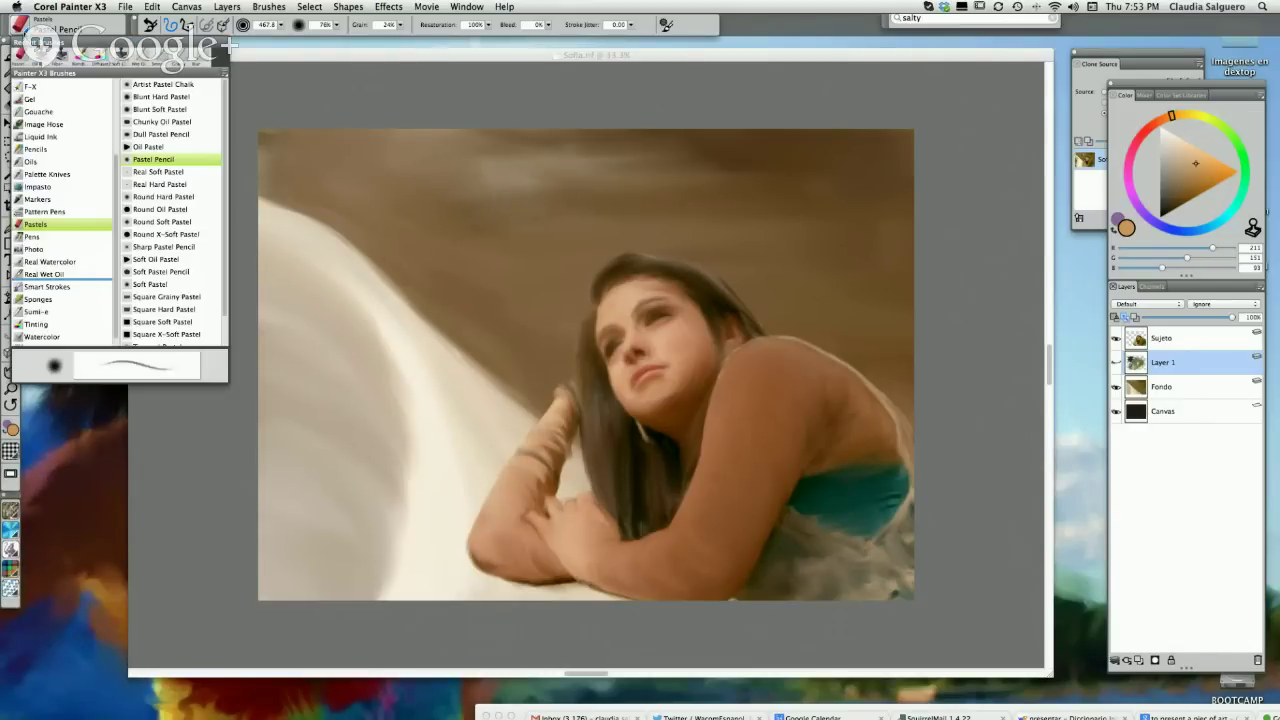
pyautogui.click(147, 162)
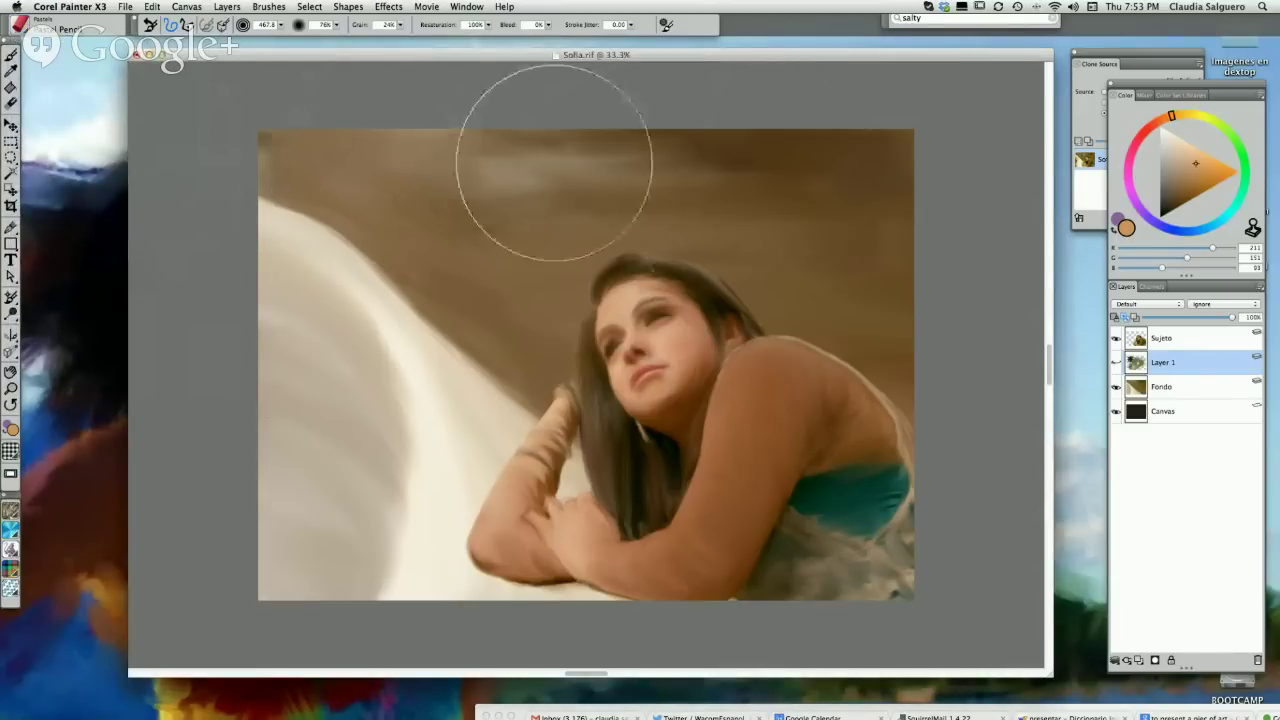
# - Paint clone-coloured Small Dots textured strokes on the Fondo layer, across the brown background and the pale area beside the arm
pyautogui.click(1157, 397)
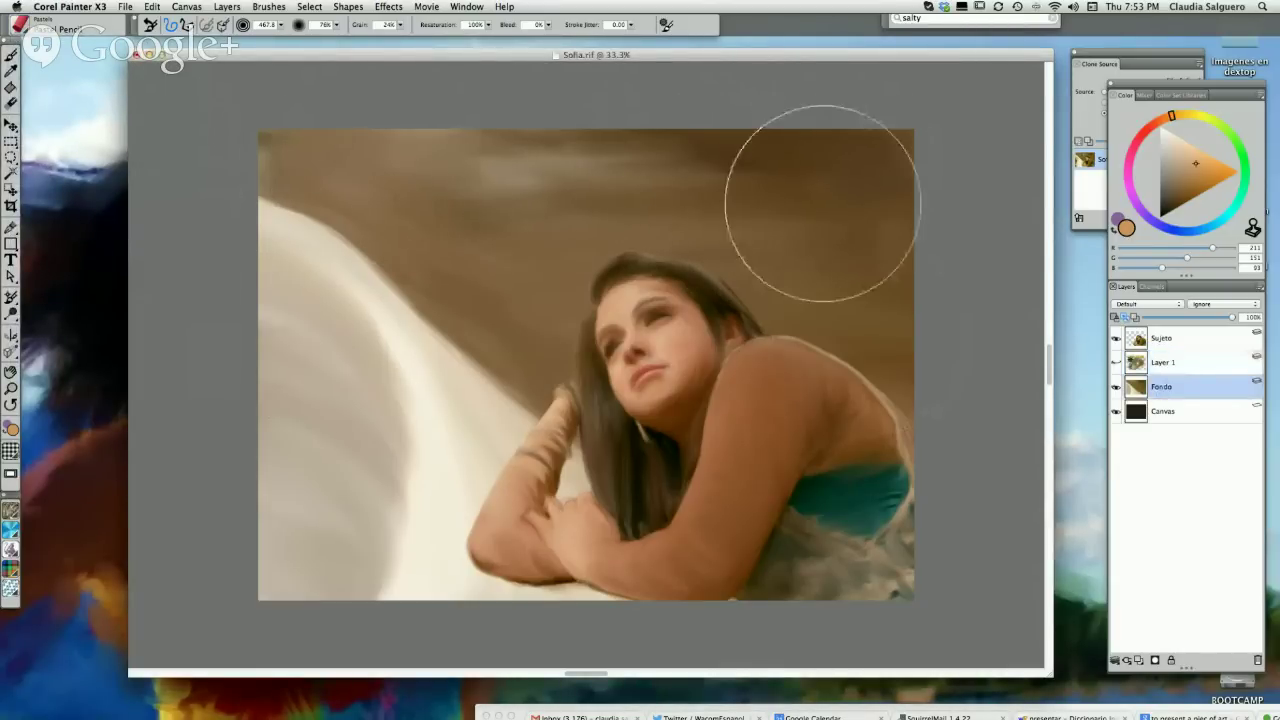
pyautogui.moveTo(820, 206)
pyautogui.mouseDown()
pyautogui.moveTo(672, 184)
pyautogui.moveTo(881, 156)
pyautogui.moveTo(526, 176)
pyautogui.moveTo(664, 160)
pyautogui.moveTo(799, 174)
pyautogui.moveTo(825, 218)
pyautogui.moveTo(964, 331)
pyautogui.moveTo(906, 343)
pyautogui.mouseUp()
pyautogui.press('super+z')
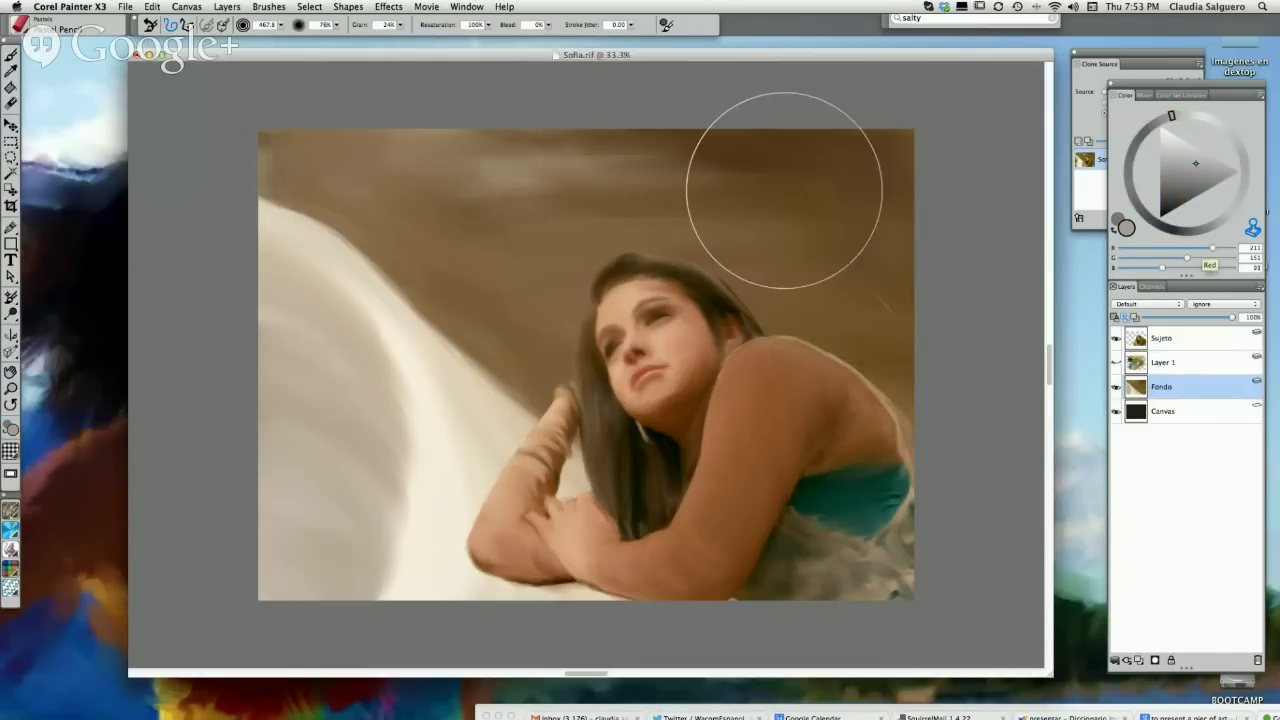
pyautogui.moveTo(784, 190)
pyautogui.mouseDown()
pyautogui.moveTo(864, 165)
pyautogui.moveTo(682, 153)
pyautogui.moveTo(480, 185)
pyautogui.moveTo(641, 169)
pyautogui.moveTo(357, 168)
pyautogui.moveTo(480, 160)
pyautogui.moveTo(461, 187)
pyautogui.moveTo(498, 257)
pyautogui.moveTo(461, 227)
pyautogui.moveTo(347, 187)
pyautogui.moveTo(573, 193)
pyautogui.moveTo(826, 229)
pyautogui.moveTo(869, 330)
pyautogui.mouseUp()
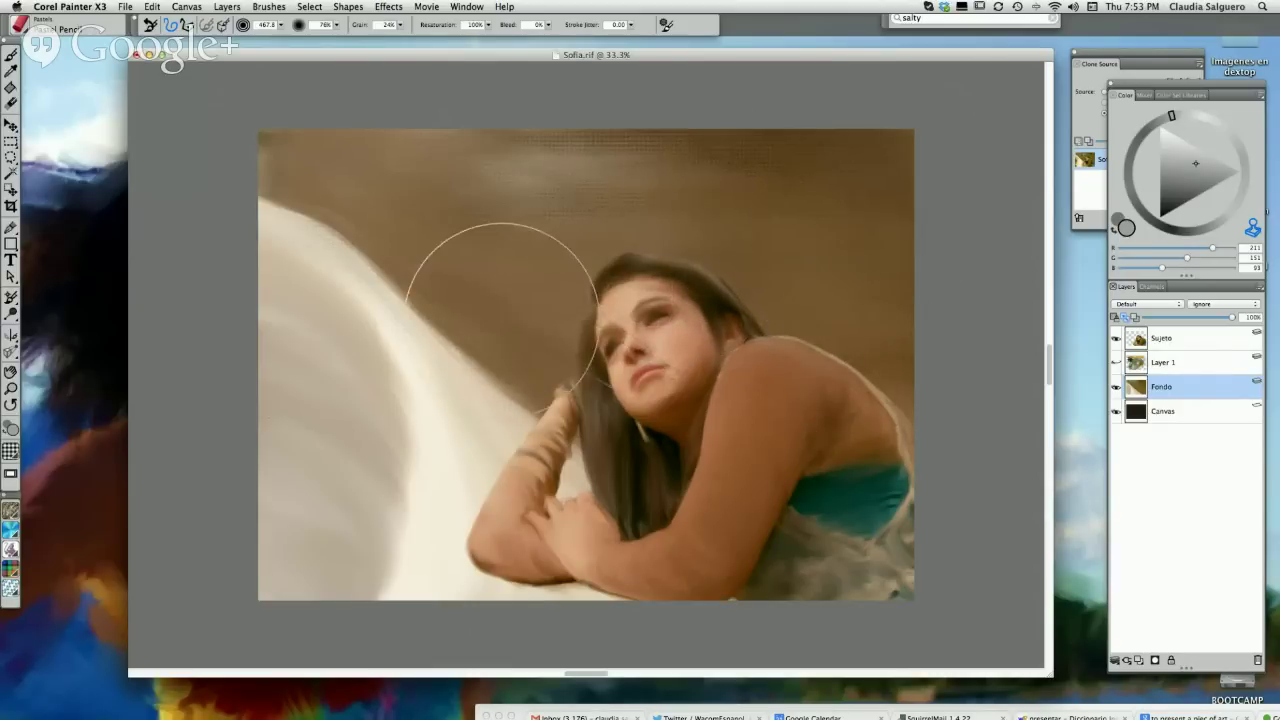
pyautogui.moveTo(502, 305)
pyautogui.mouseDown()
pyautogui.moveTo(466, 441)
pyautogui.moveTo(420, 335)
pyautogui.moveTo(420, 523)
pyautogui.moveTo(380, 525)
pyautogui.mouseUp()
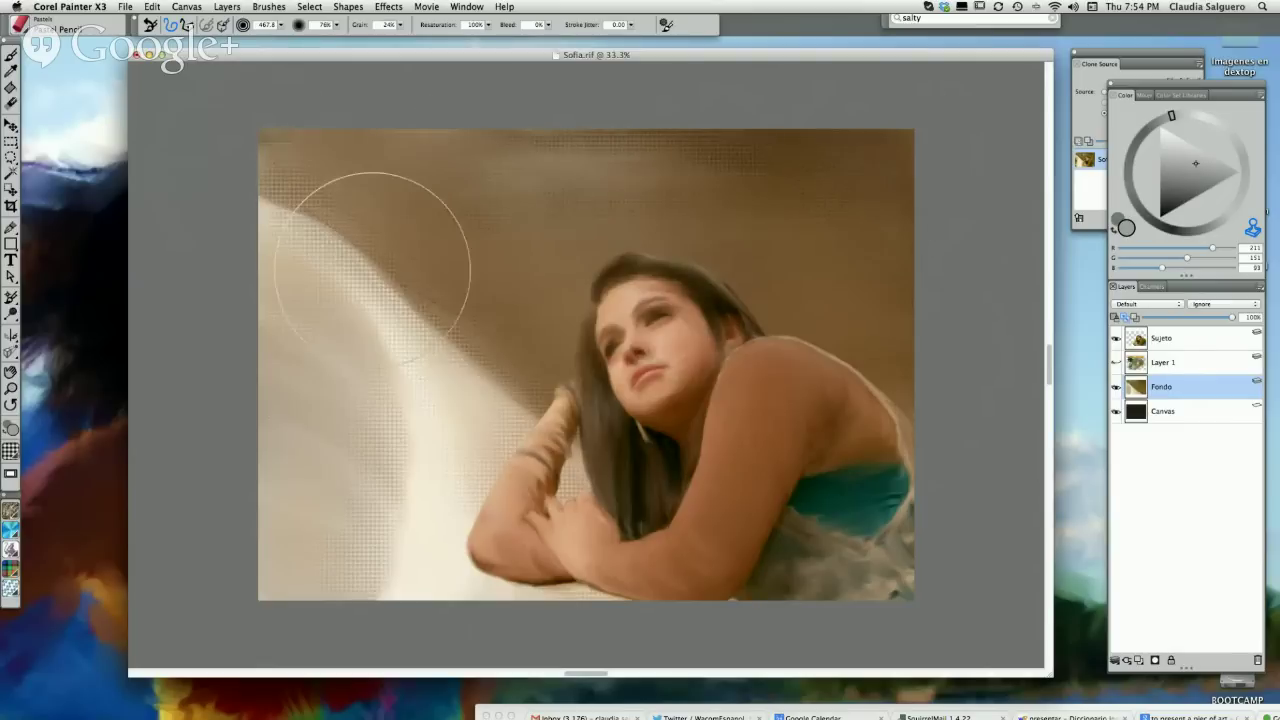
# - Open the paper library and the Papers panel, and place the panel directly above the paper textures
pyautogui.click(12, 453)
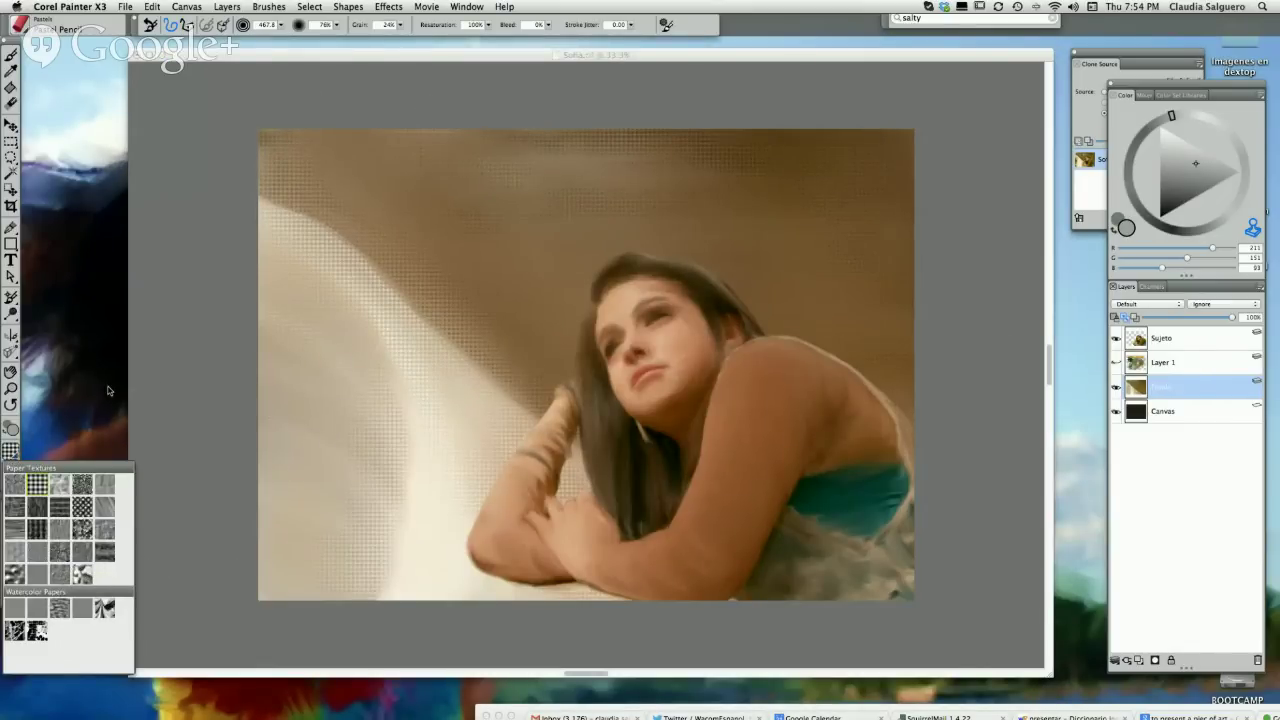
pyautogui.click(456, 7)
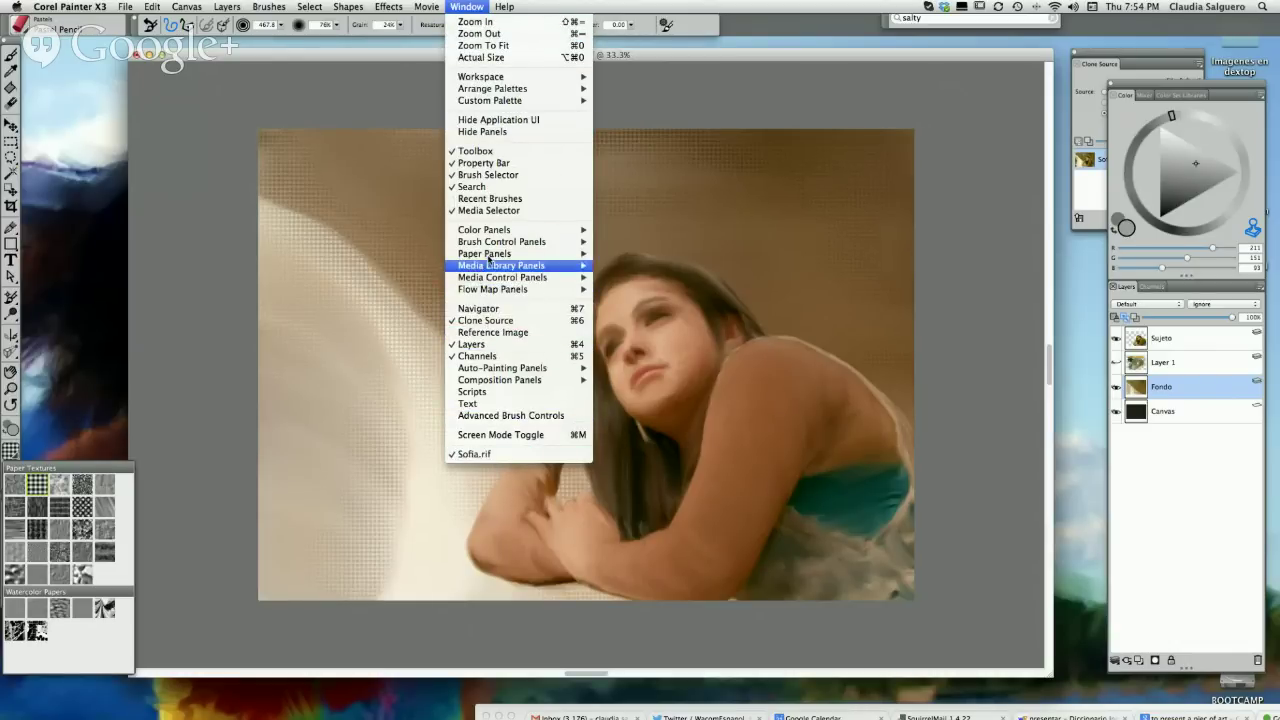
pyautogui.moveTo(494, 232)
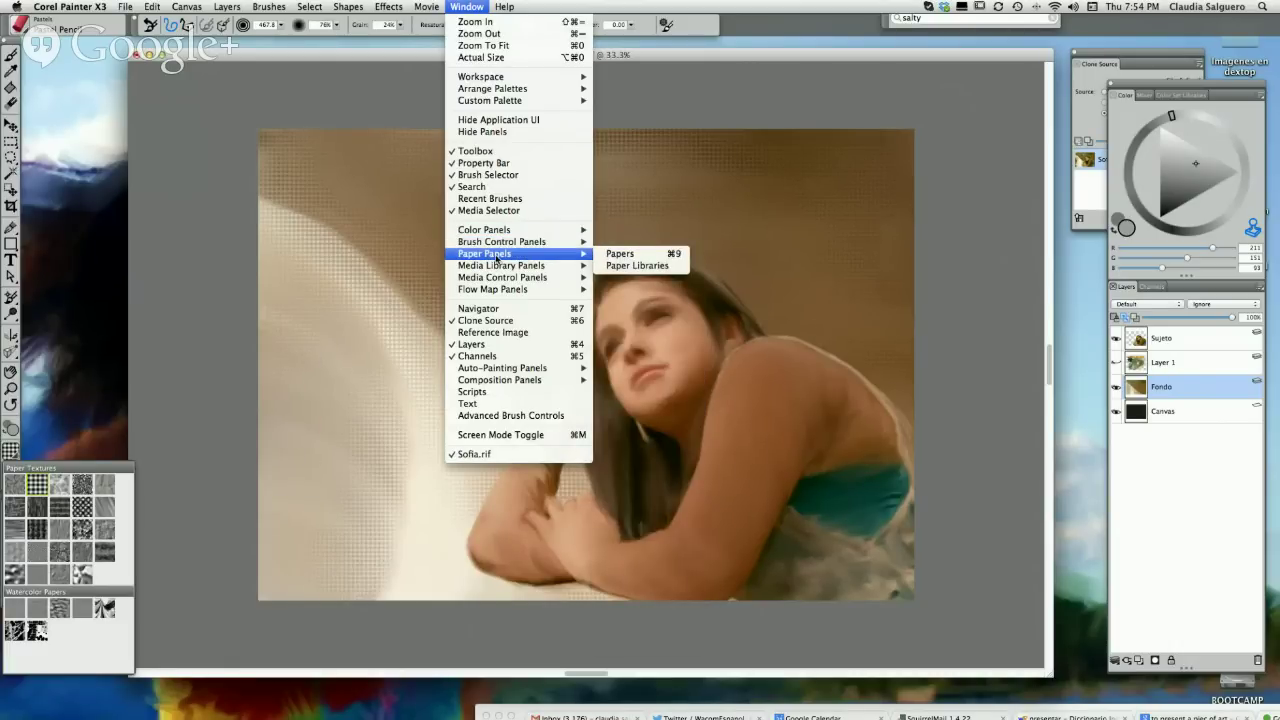
pyautogui.click(617, 256)
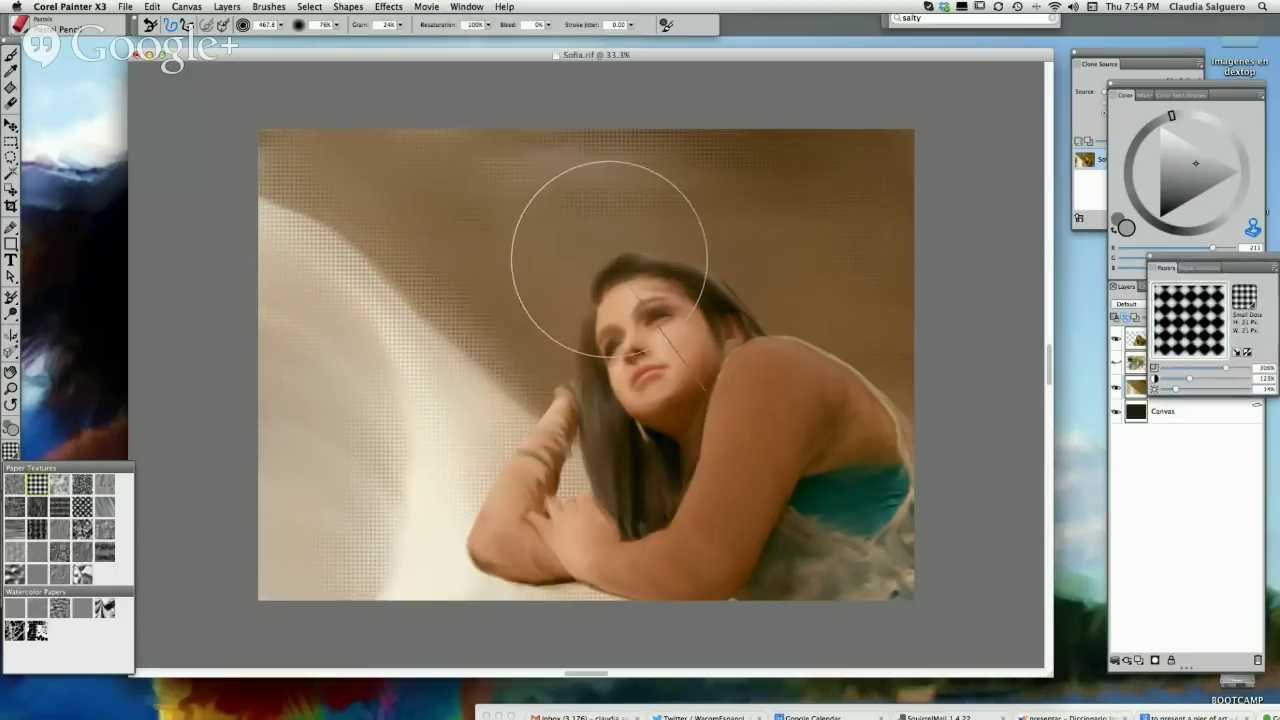
pyautogui.moveTo(1167, 261); pyautogui.dragTo(55, 297)
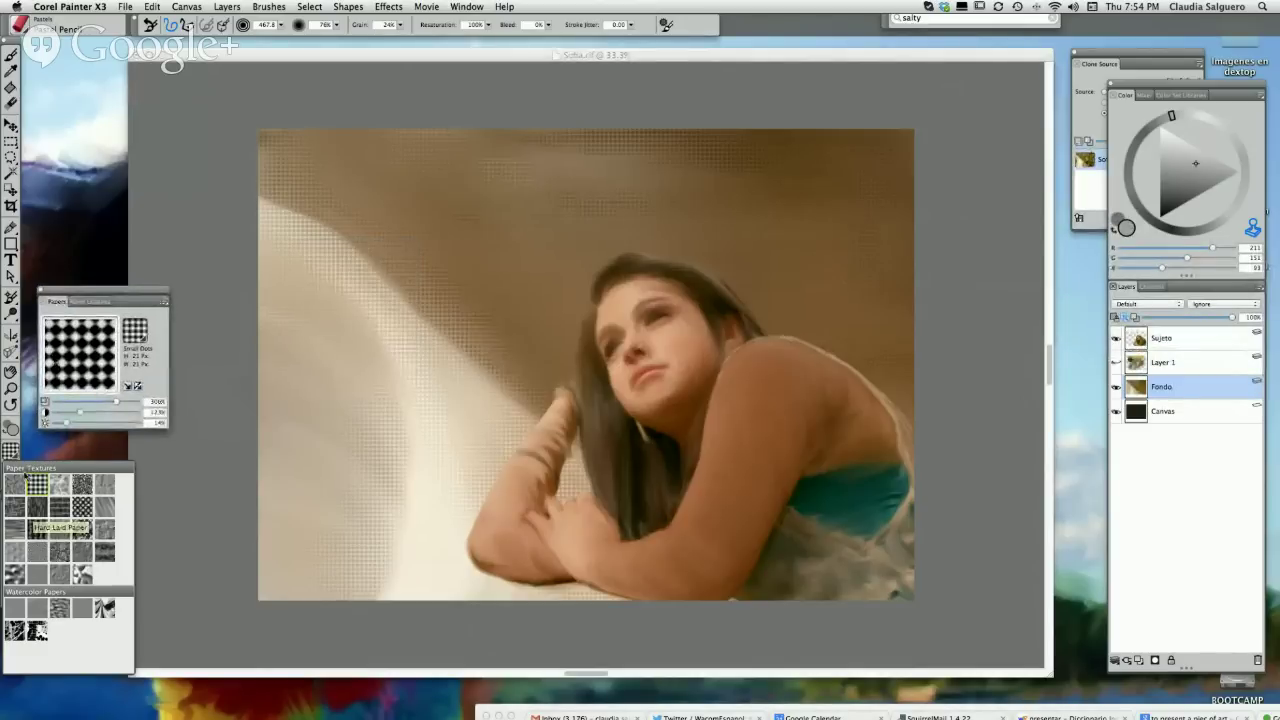
# - Move the Papers panel up beside the portrait's top corner and widen it to show the Small Dots settings
pyautogui.press('super+Tab')
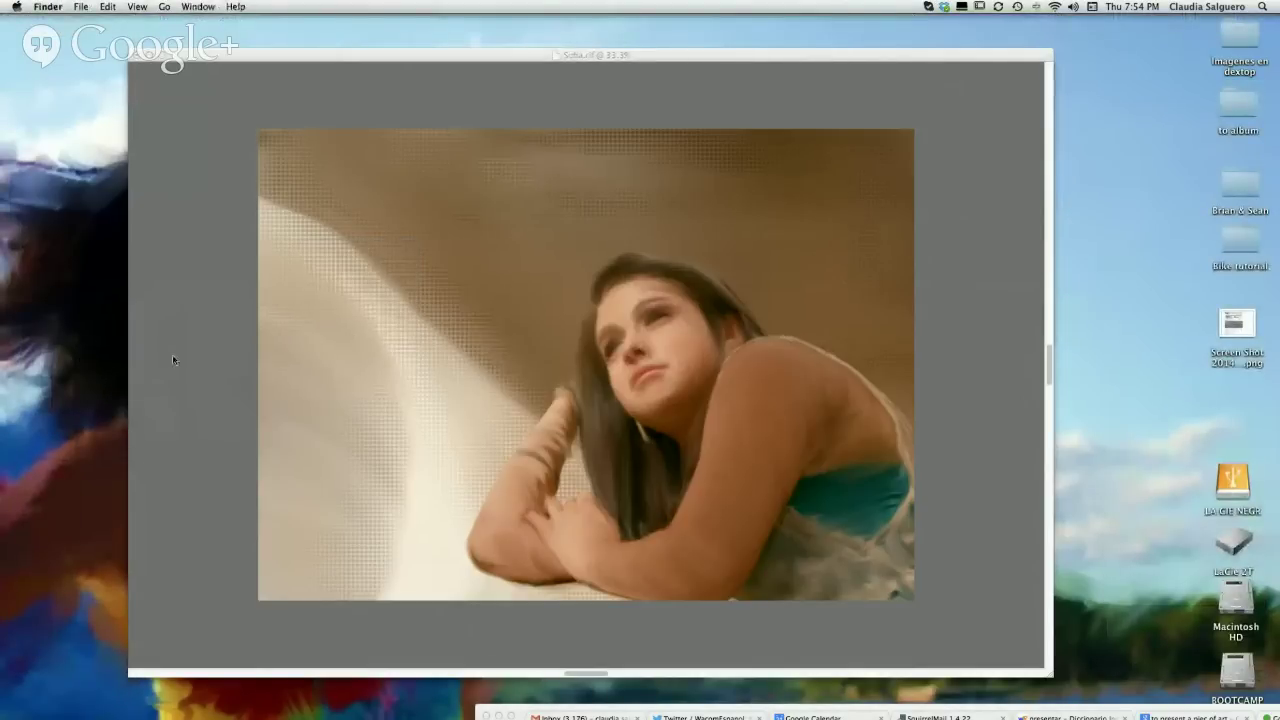
pyautogui.press('super+Tab')
pyautogui.moveTo(93, 293); pyautogui.dragTo(123, 147)
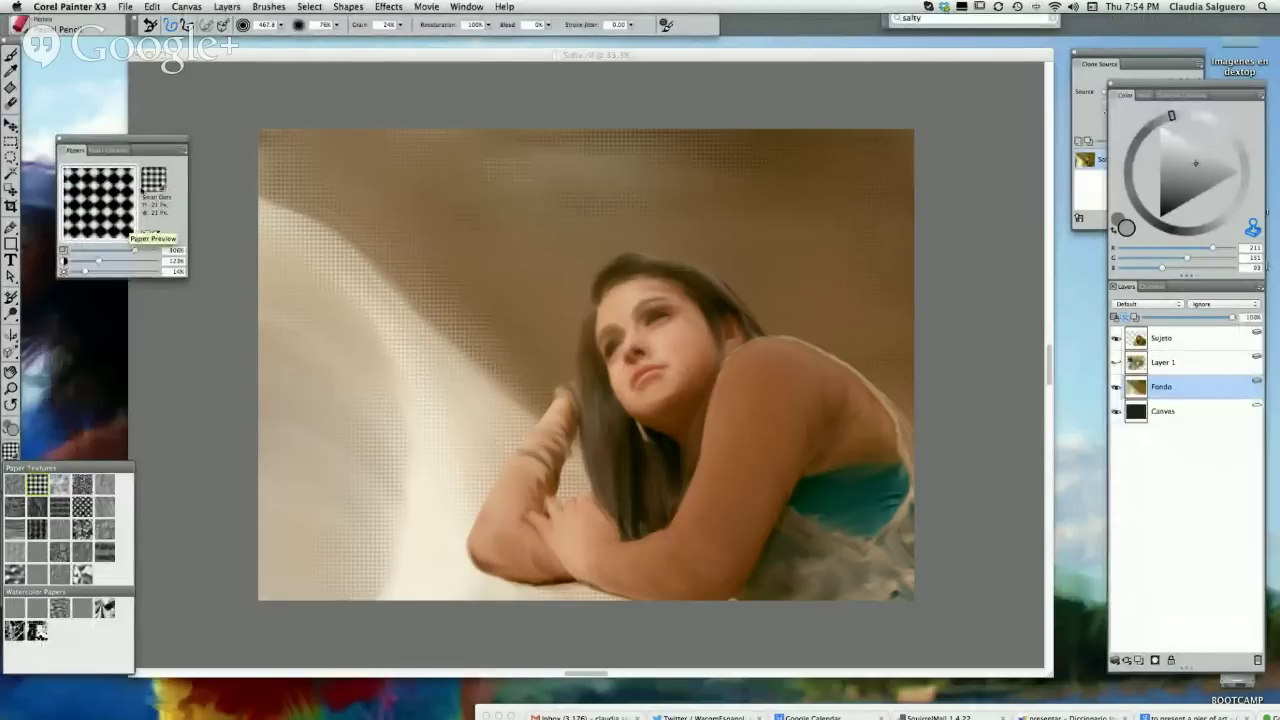
pyautogui.click(109, 151)
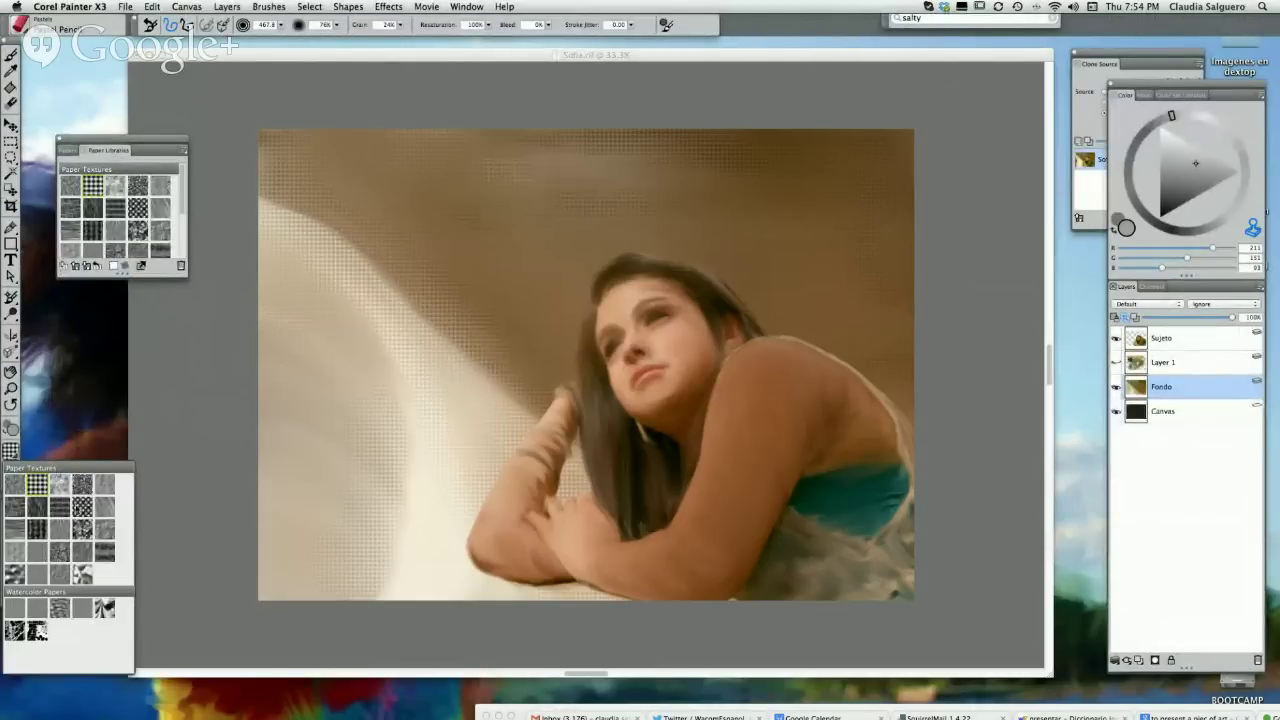
pyautogui.click(69, 152)
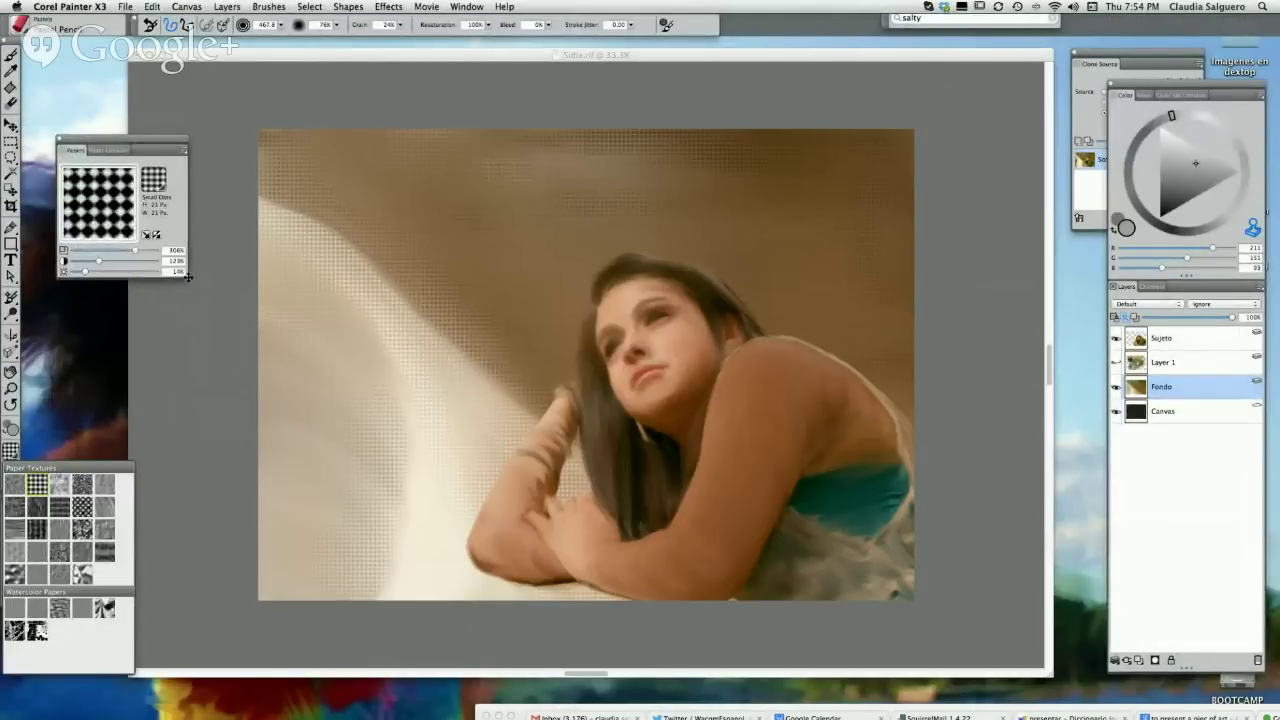
pyautogui.moveTo(190, 284); pyautogui.dragTo(204, 299)
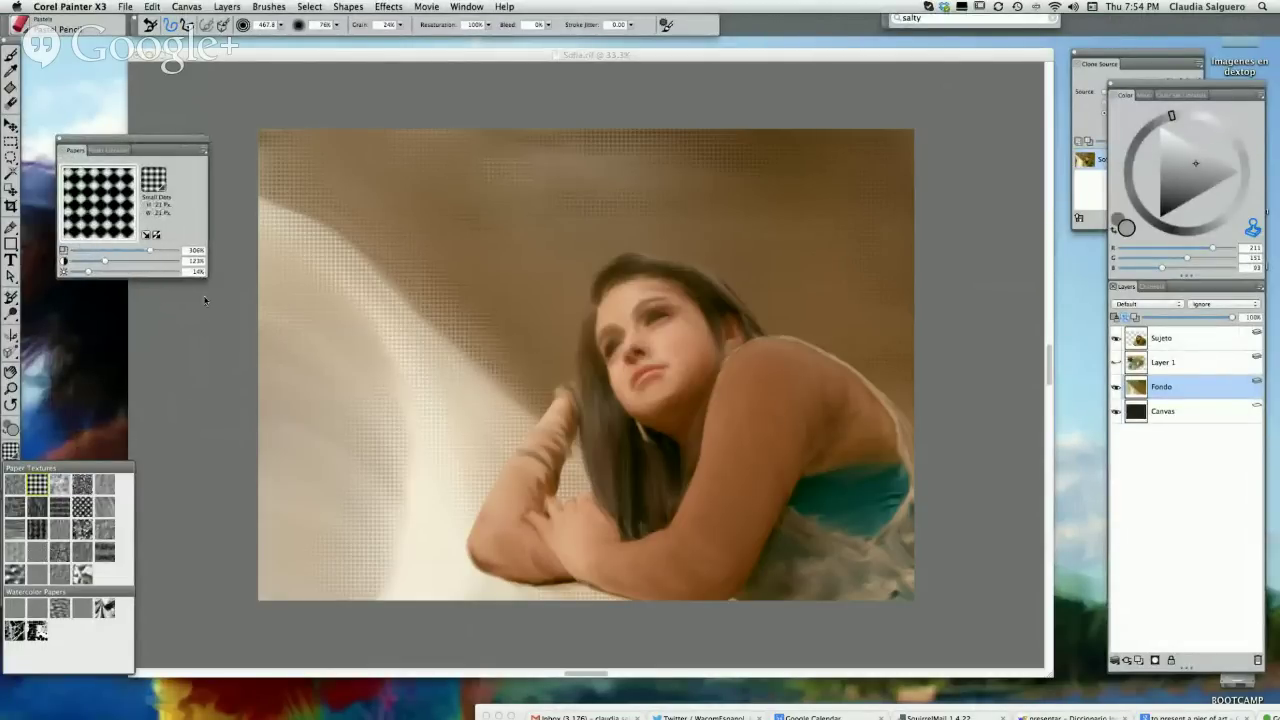
# - Toggle the Small Dots paper inversion on and off, and paint clone-coloured textured strokes across the Fondo layer's background
pyautogui.click(156, 237)
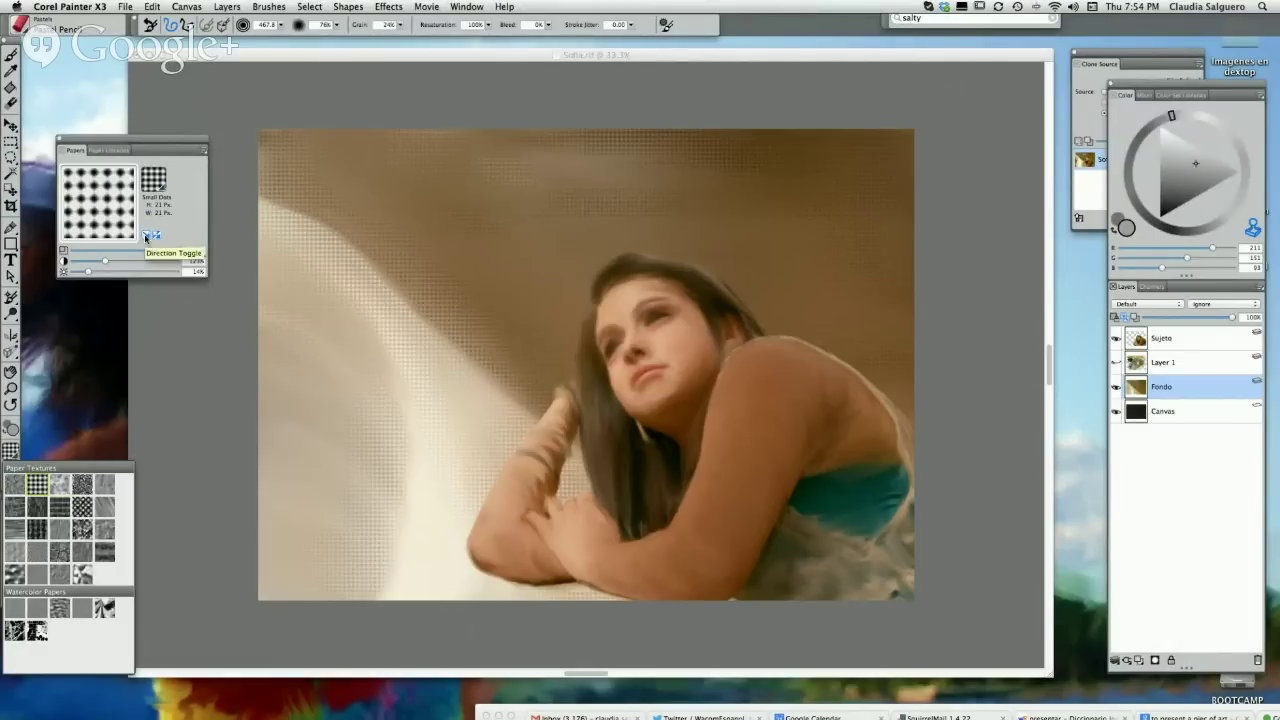
pyautogui.click(156, 237)
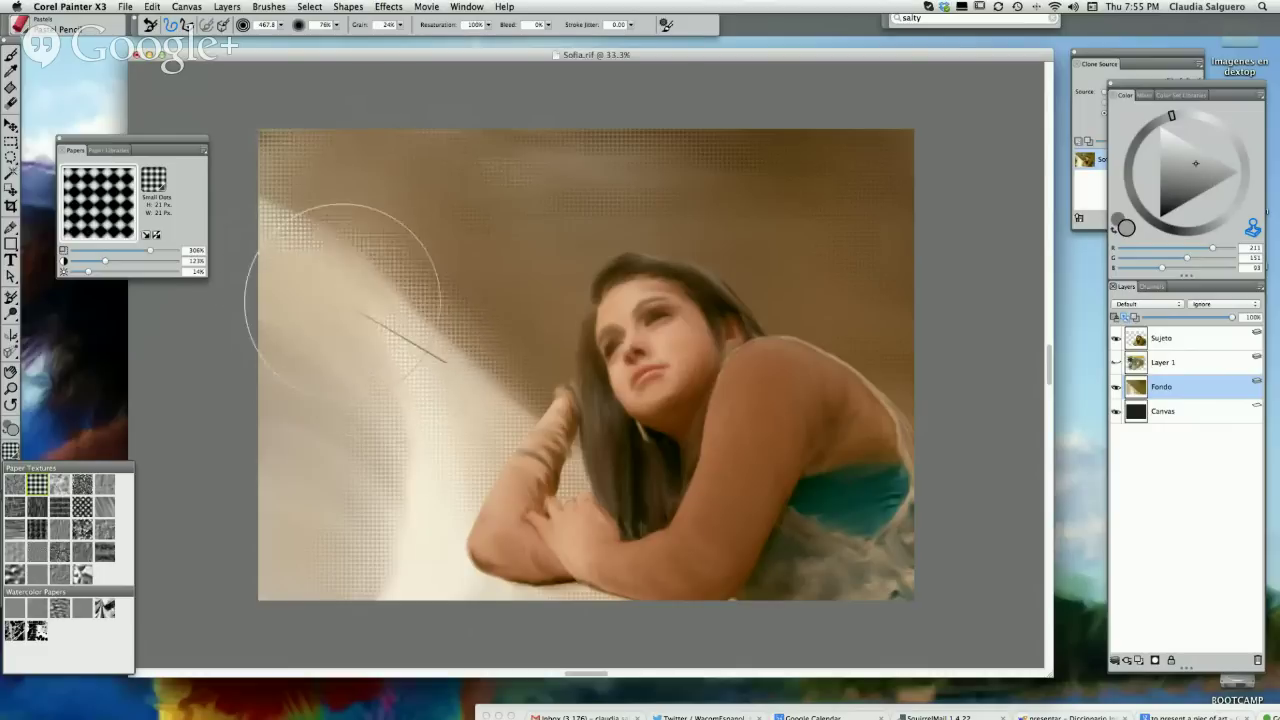
pyautogui.moveTo(380, 378); pyautogui.dragTo(348, 517)
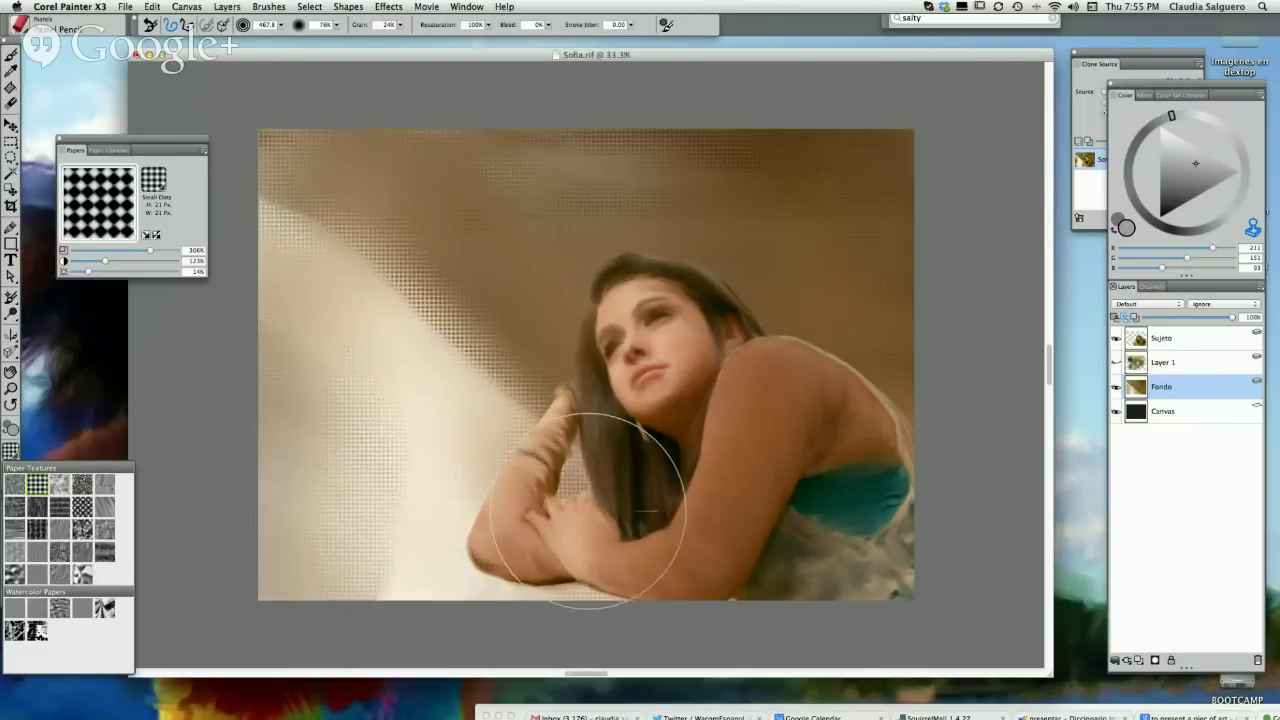
pyautogui.moveTo(522, 478)
pyautogui.mouseDown()
pyautogui.moveTo(552, 352)
pyautogui.moveTo(439, 303)
pyautogui.moveTo(589, 211)
pyautogui.mouseUp()
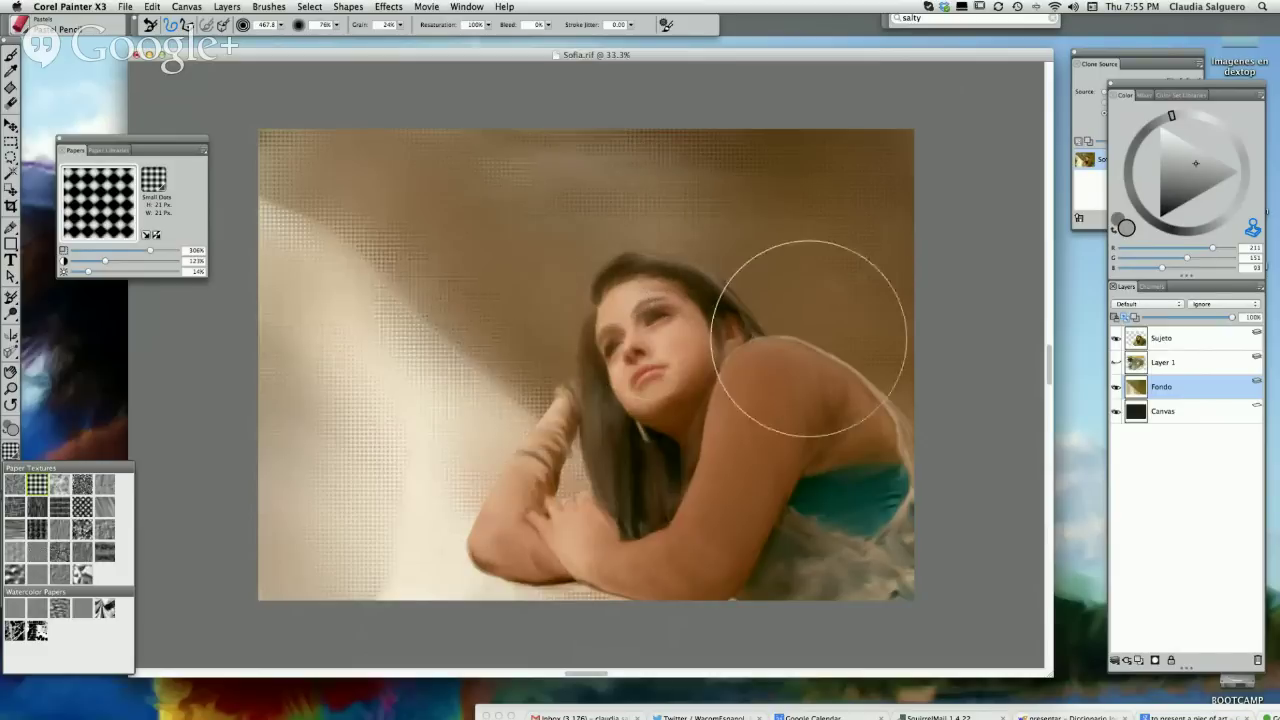
pyautogui.moveTo(903, 157)
pyautogui.mouseDown()
pyautogui.moveTo(706, 144)
pyautogui.moveTo(328, 203)
pyautogui.moveTo(499, 367)
pyautogui.moveTo(254, 202)
pyautogui.mouseUp()
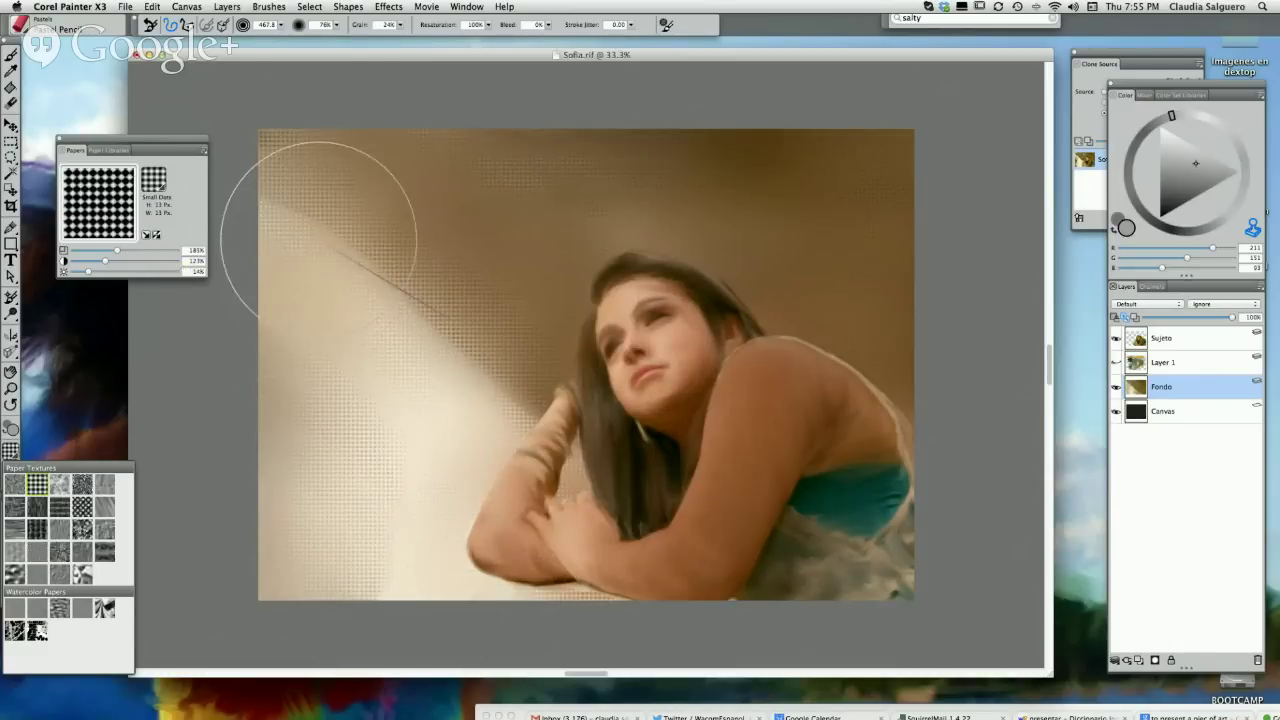
# - Invert the Small Dots paper, adjust its scale, and set its contrast to 86% and brightness to 78%
pyautogui.click(151, 236)
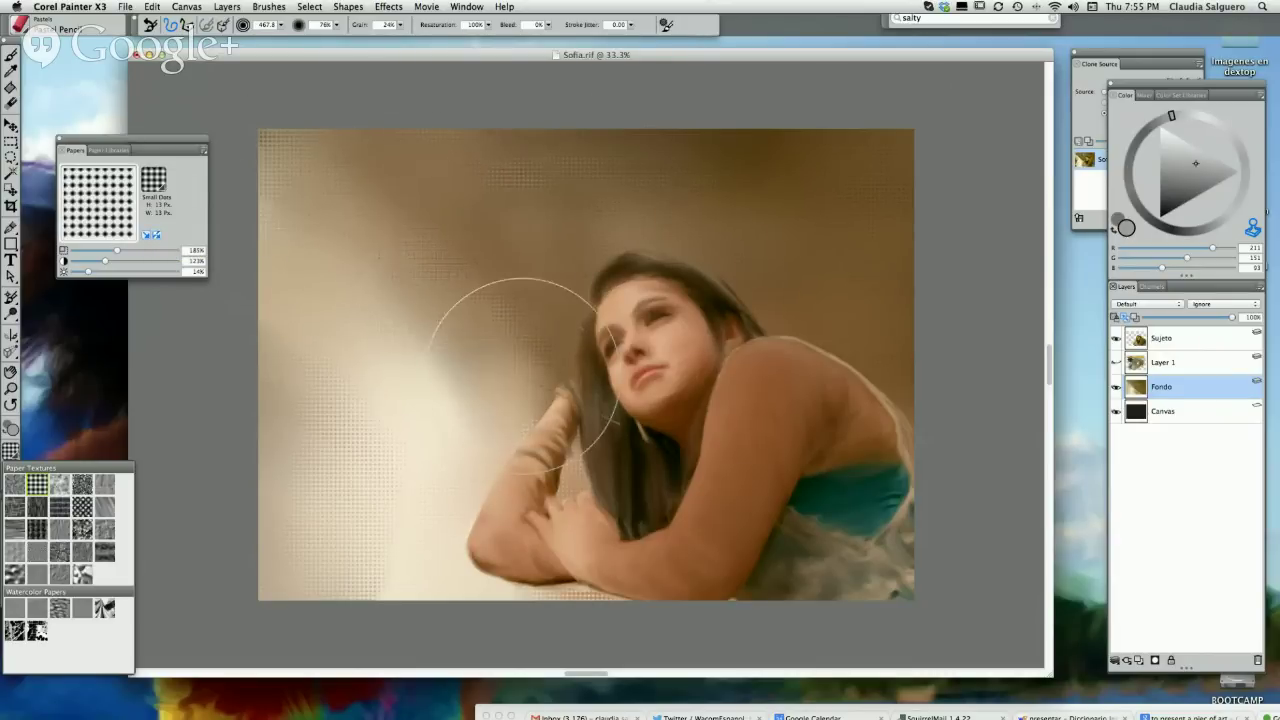
pyautogui.moveTo(103, 263); pyautogui.dragTo(167, 263)
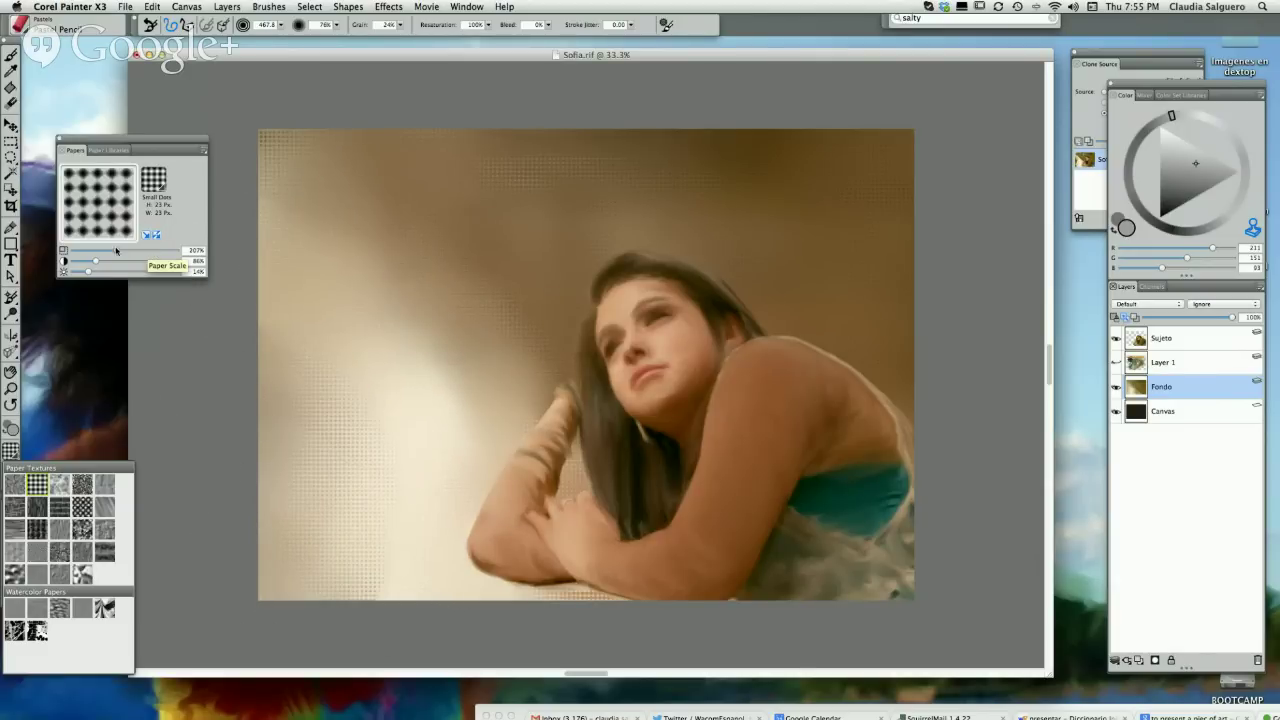
pyautogui.moveTo(116, 251); pyautogui.dragTo(88, 251)
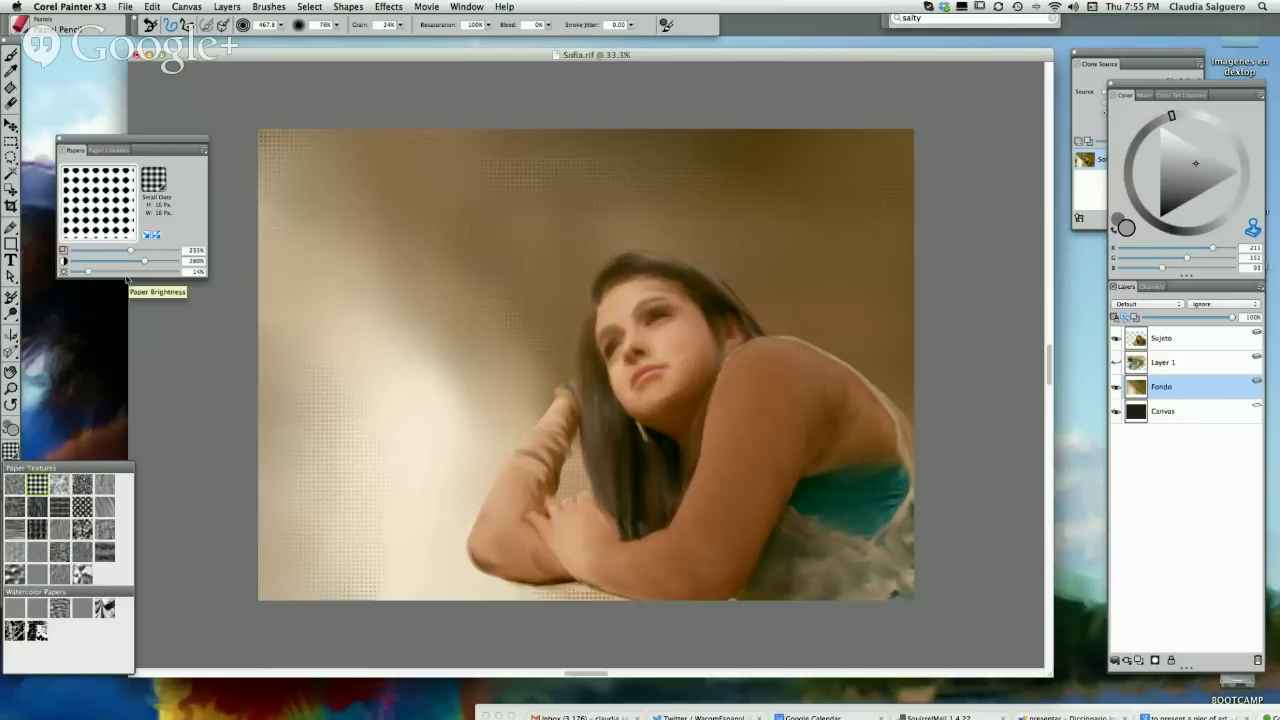
pyautogui.moveTo(141, 273)
pyautogui.mouseDown()
pyautogui.moveTo(97, 261)
pyautogui.moveTo(152, 273)
pyautogui.moveTo(95, 261)
pyautogui.mouseUp()
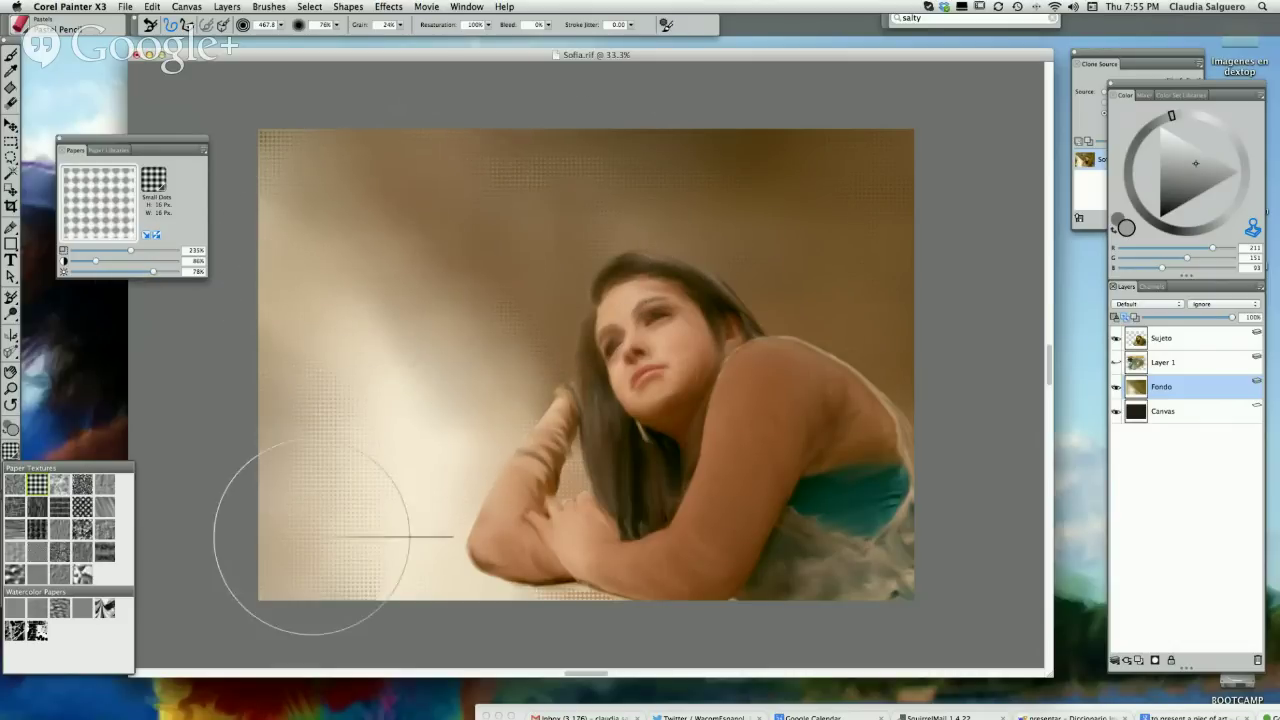
# - Choose the Fine Dots paper, paint textured strokes beside the arm on Fondo, and set the paper scale to 185%
pyautogui.click(163, 187)
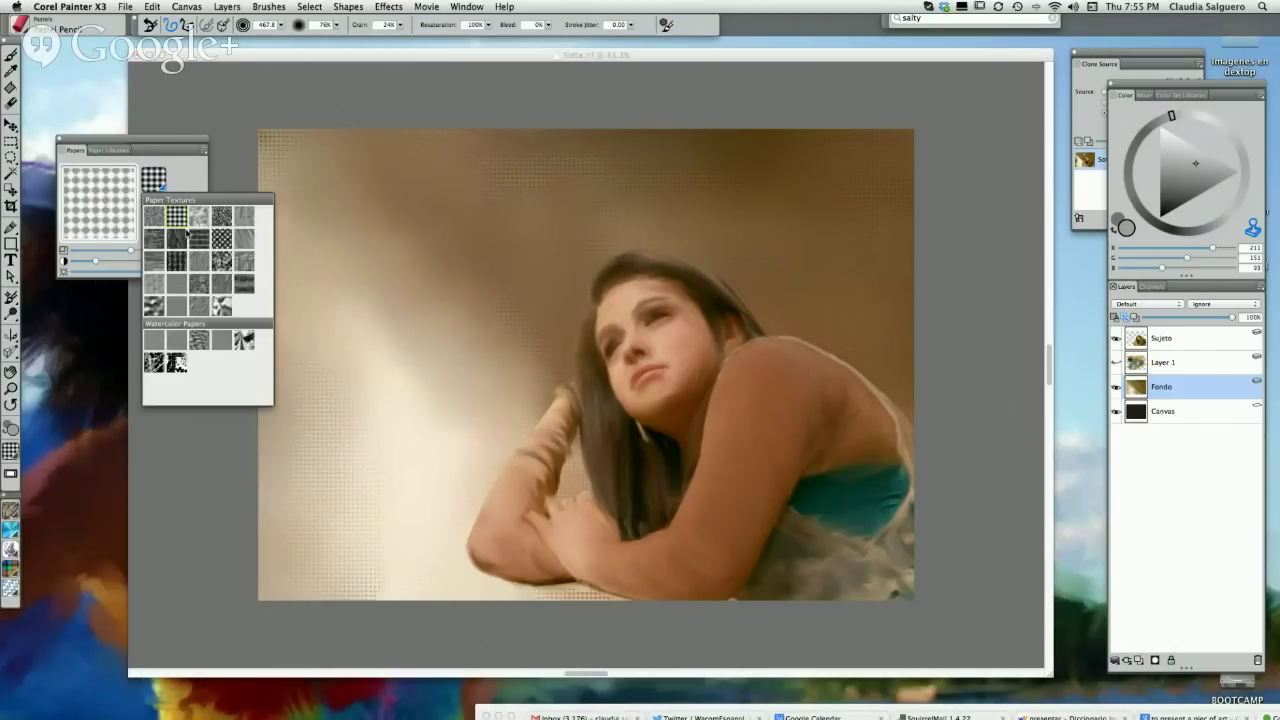
pyautogui.click(221, 259)
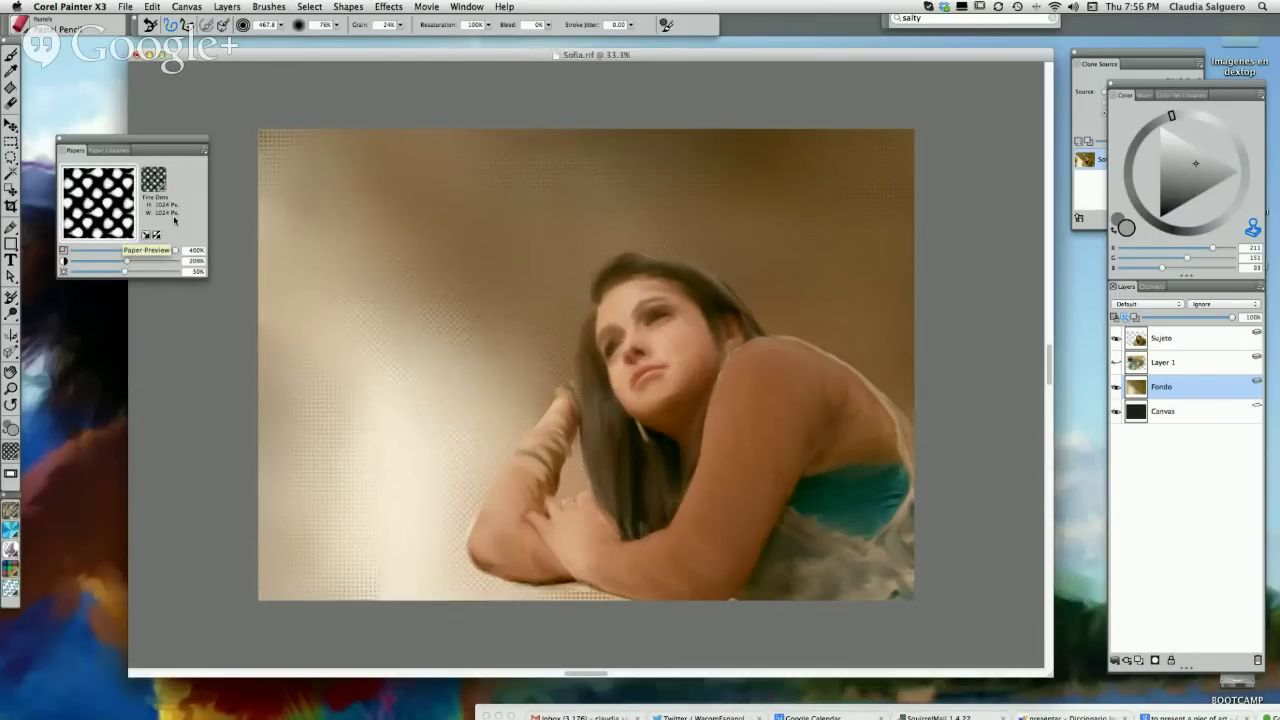
pyautogui.moveTo(141, 252); pyautogui.dragTo(117, 251)
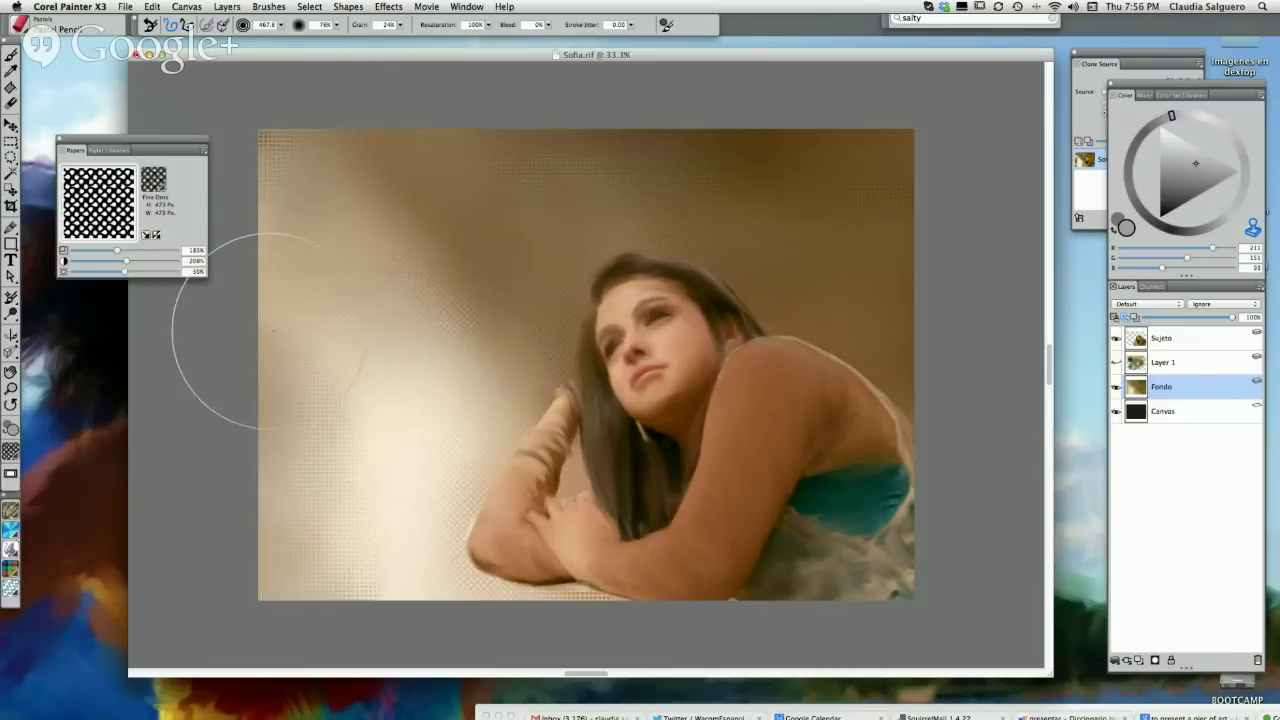
# - Choose the Feather Land watercolor paper and paint clone-coloured textured strokes on Fondo over the upper background and beside the hair
pyautogui.click(104, 151)
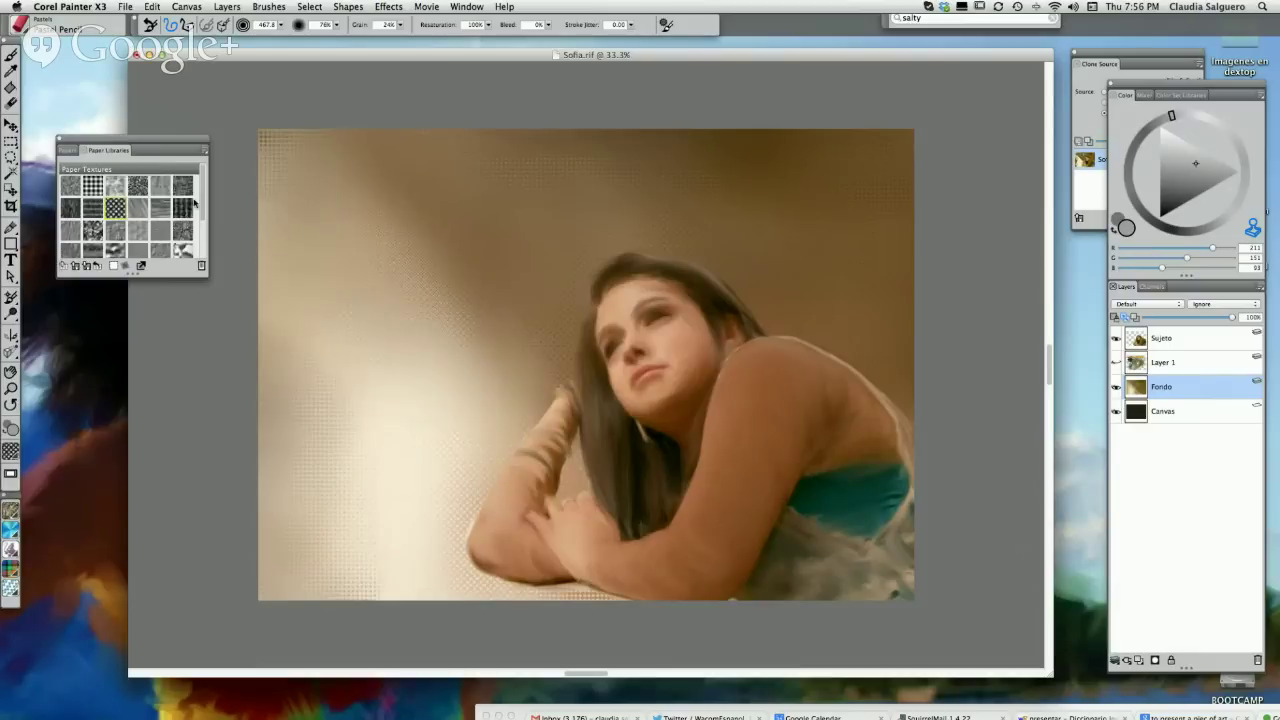
pyautogui.scroll(-3, 198, 230)
pyautogui.click(165, 228)
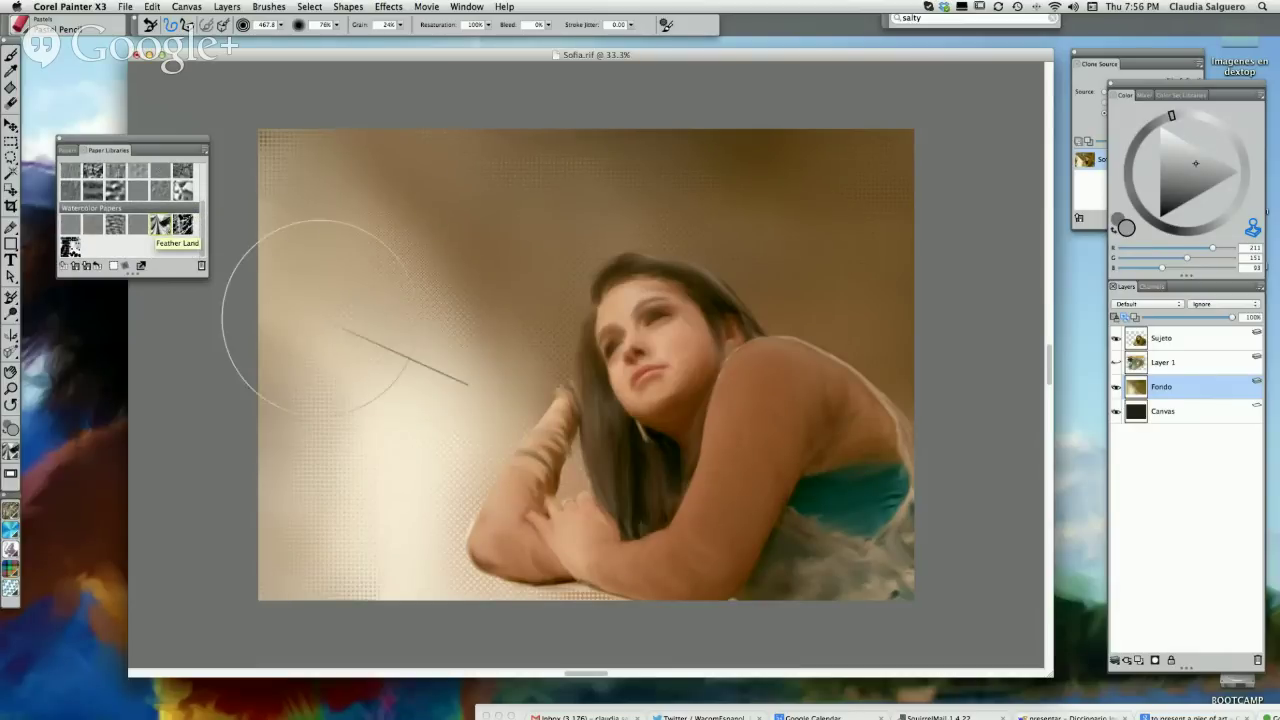
pyautogui.moveTo(386, 286)
pyautogui.mouseDown()
pyautogui.moveTo(432, 282)
pyautogui.moveTo(467, 316)
pyautogui.moveTo(416, 476)
pyautogui.moveTo(300, 490)
pyautogui.moveTo(384, 352)
pyautogui.moveTo(327, 171)
pyautogui.moveTo(472, 532)
pyautogui.moveTo(520, 314)
pyautogui.moveTo(459, 235)
pyautogui.moveTo(611, 184)
pyautogui.moveTo(800, 214)
pyautogui.mouseUp()
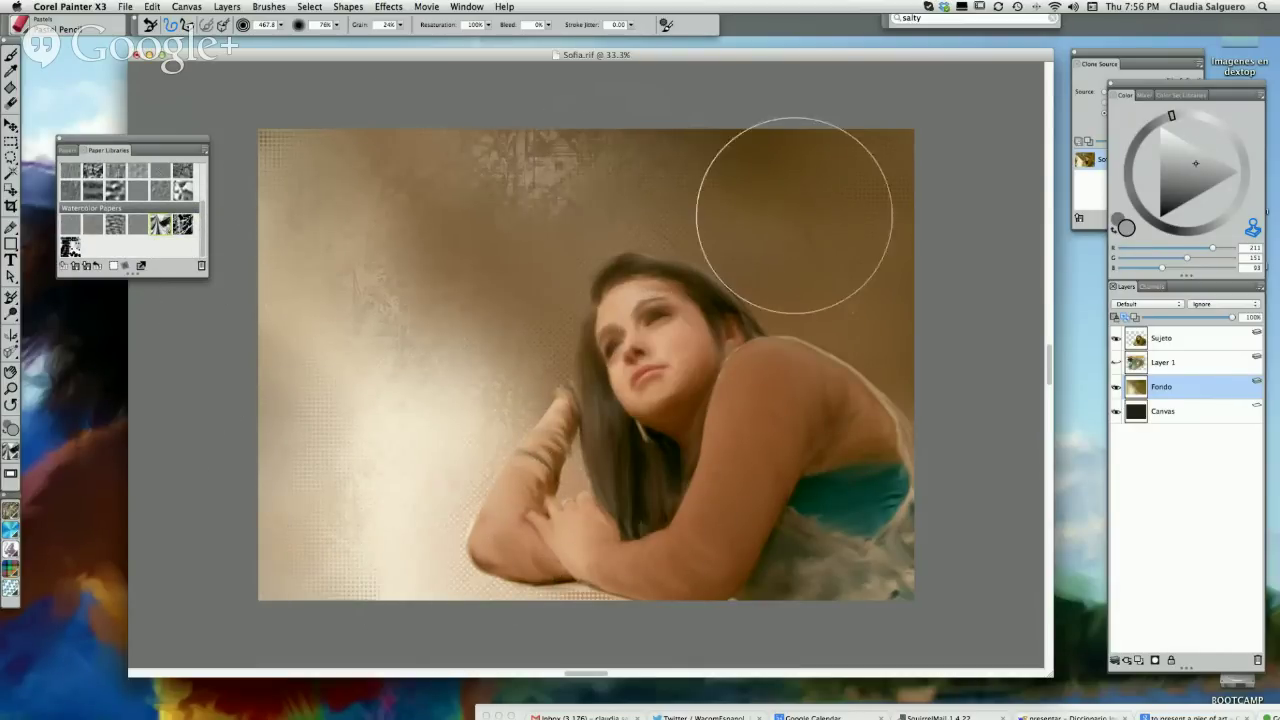
pyautogui.moveTo(457, 251)
pyautogui.mouseDown()
pyautogui.moveTo(559, 286)
pyautogui.moveTo(329, 486)
pyautogui.moveTo(400, 386)
pyautogui.moveTo(371, 143)
pyautogui.moveTo(548, 317)
pyautogui.mouseUp()
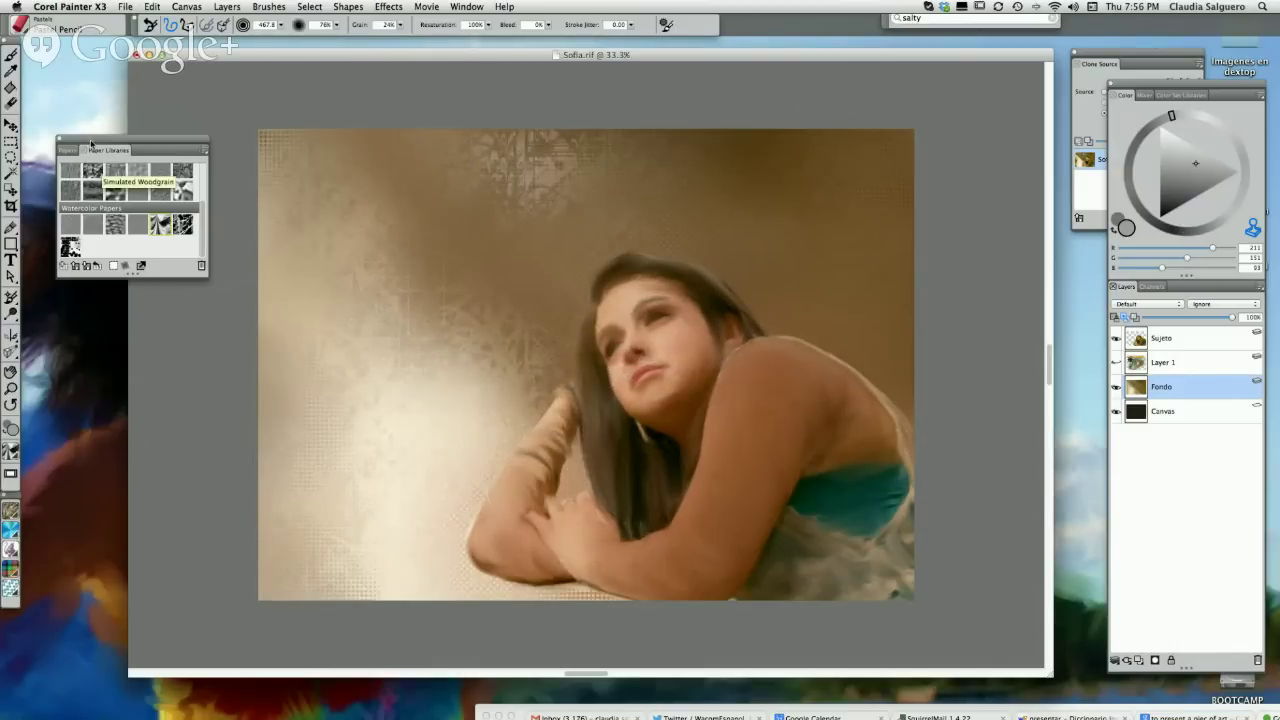
pyautogui.moveTo(90, 148); pyautogui.dragTo(75, 96)
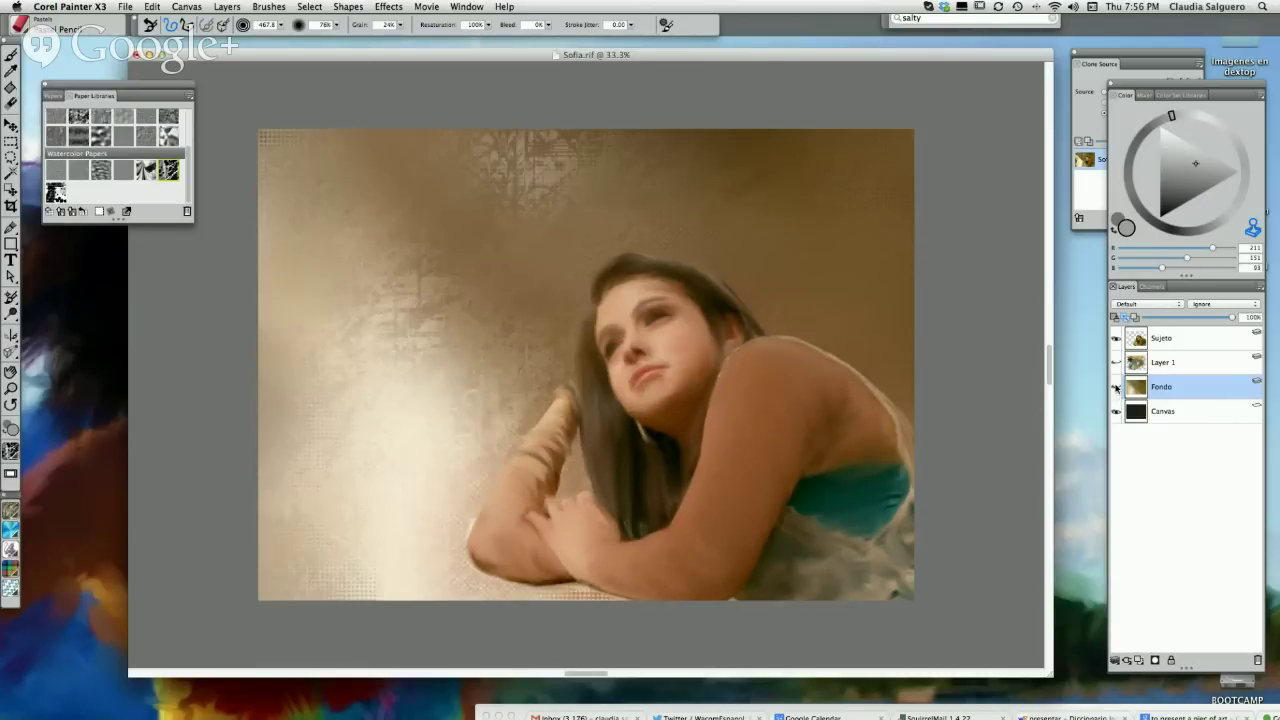
# - Compare the Fondo background with the textured Layer 1 background by switching the visibility of the two layers
pyautogui.click(1116, 387)
pyautogui.click(1116, 387)
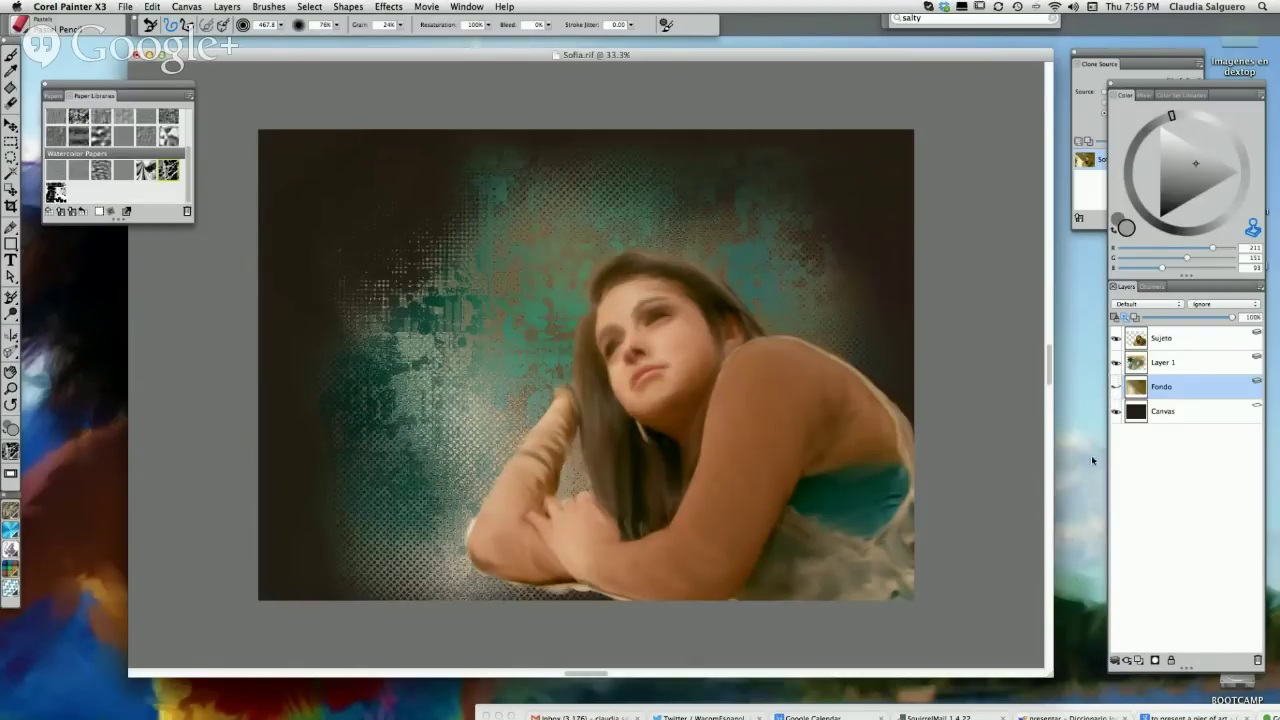
pyautogui.moveTo(107, 93); pyautogui.dragTo(87, 155)
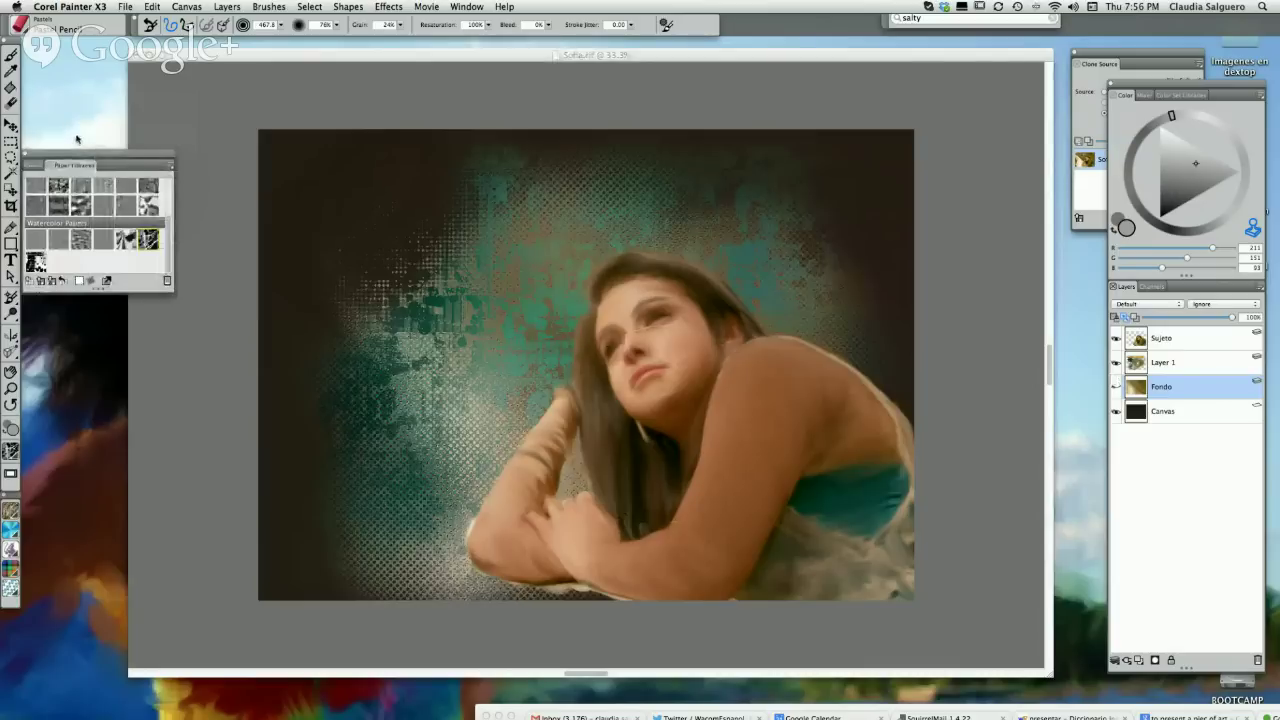
pyautogui.click(414, 58)
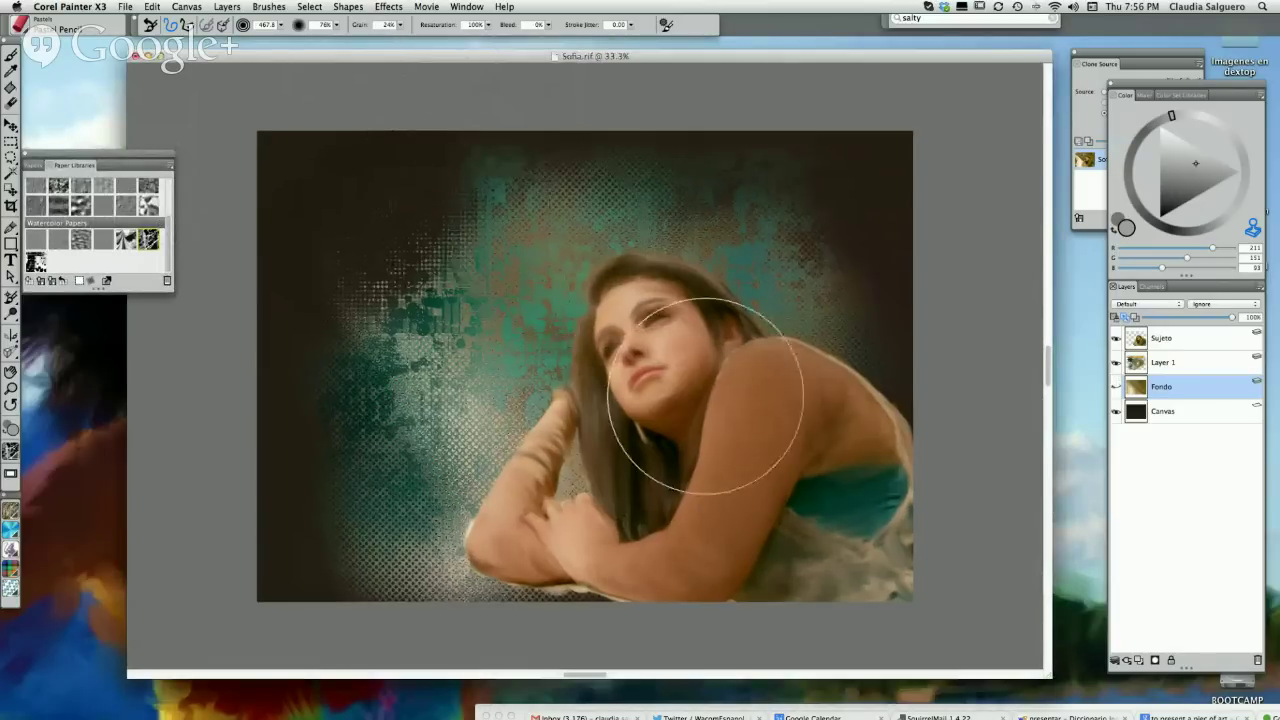
pyautogui.click(1116, 363)
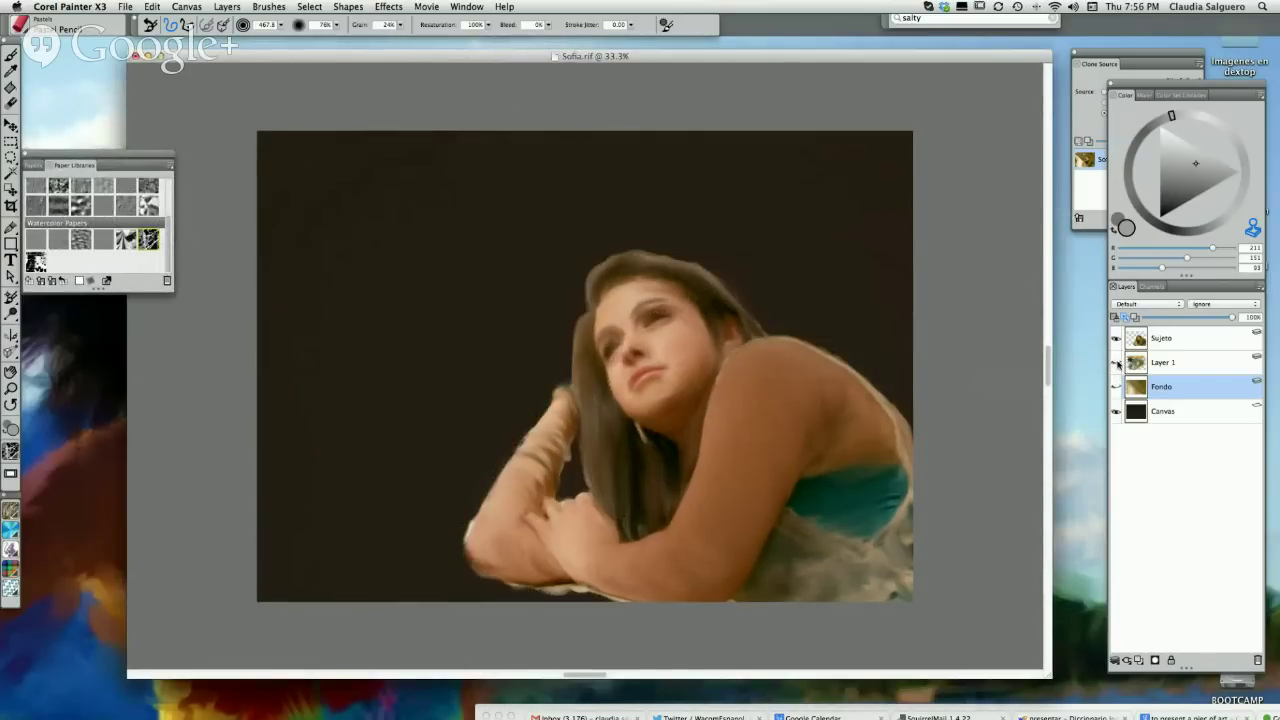
pyautogui.click(1116, 387)
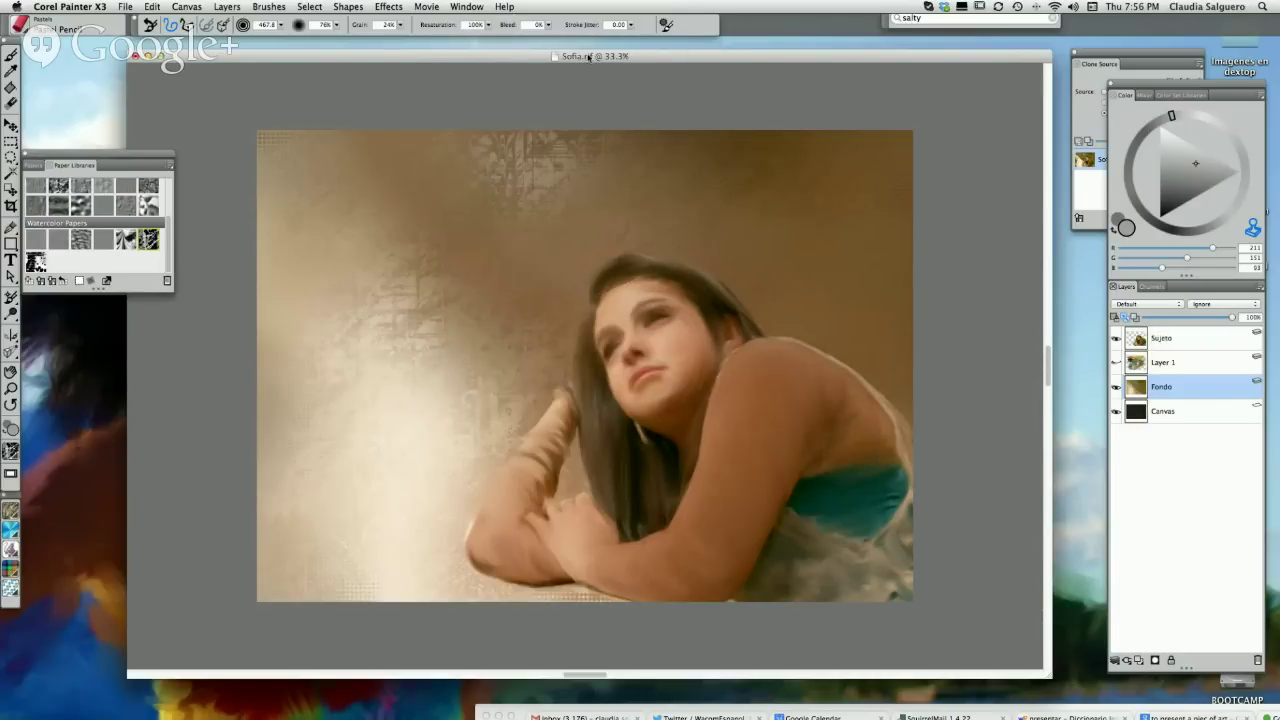
# - Show Layer 1 as the background and delete the Fondo layer
pyautogui.click(1117, 386)
pyautogui.click(1116, 362)
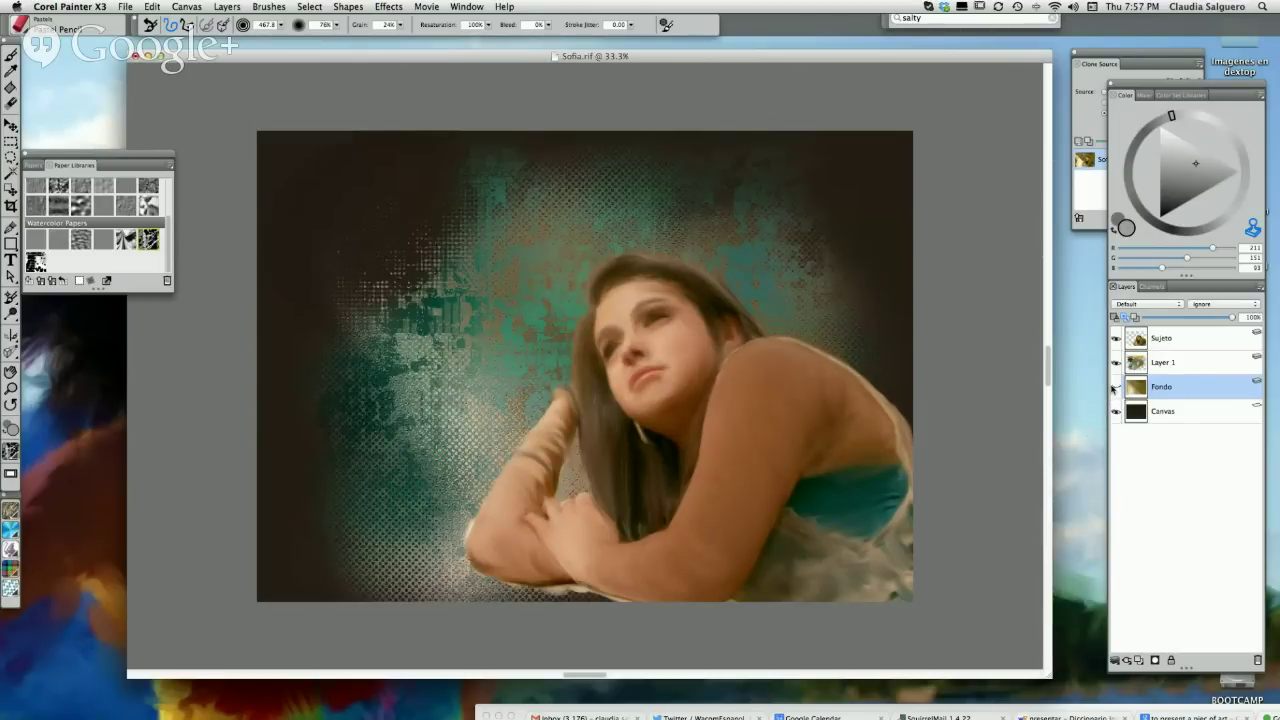
pyautogui.click(1117, 388)
pyautogui.click(1117, 388)
pyautogui.click(1257, 661)
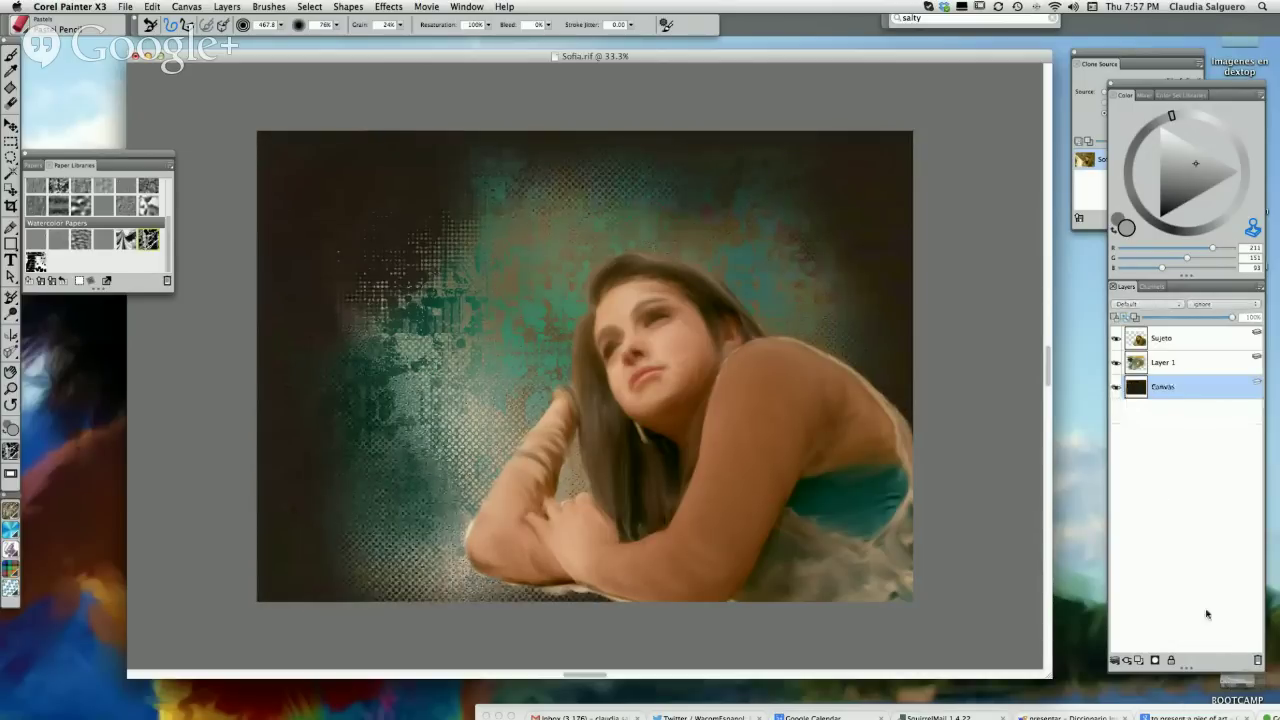
# - Move the Paper Libraries panel down beside the canvas, and save a new version of the painting with Iterative Save
pyautogui.moveTo(100, 164); pyautogui.dragTo(76, 480)
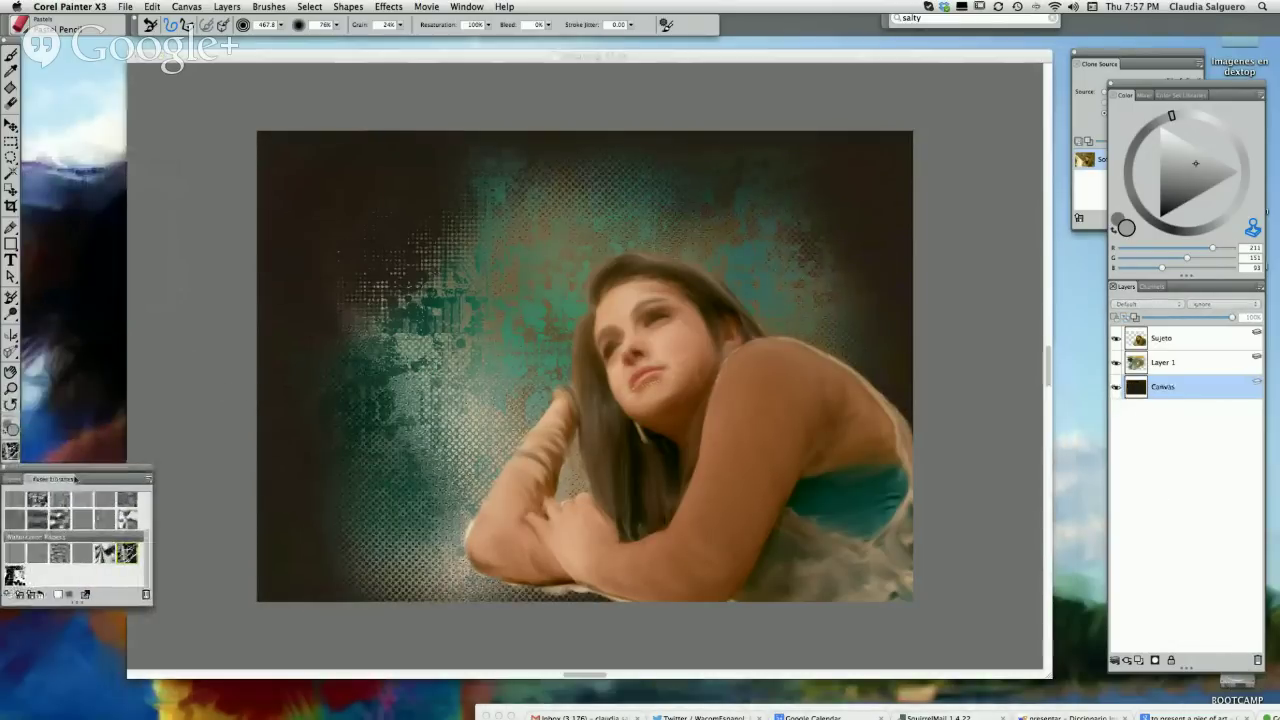
pyautogui.click(492, 60)
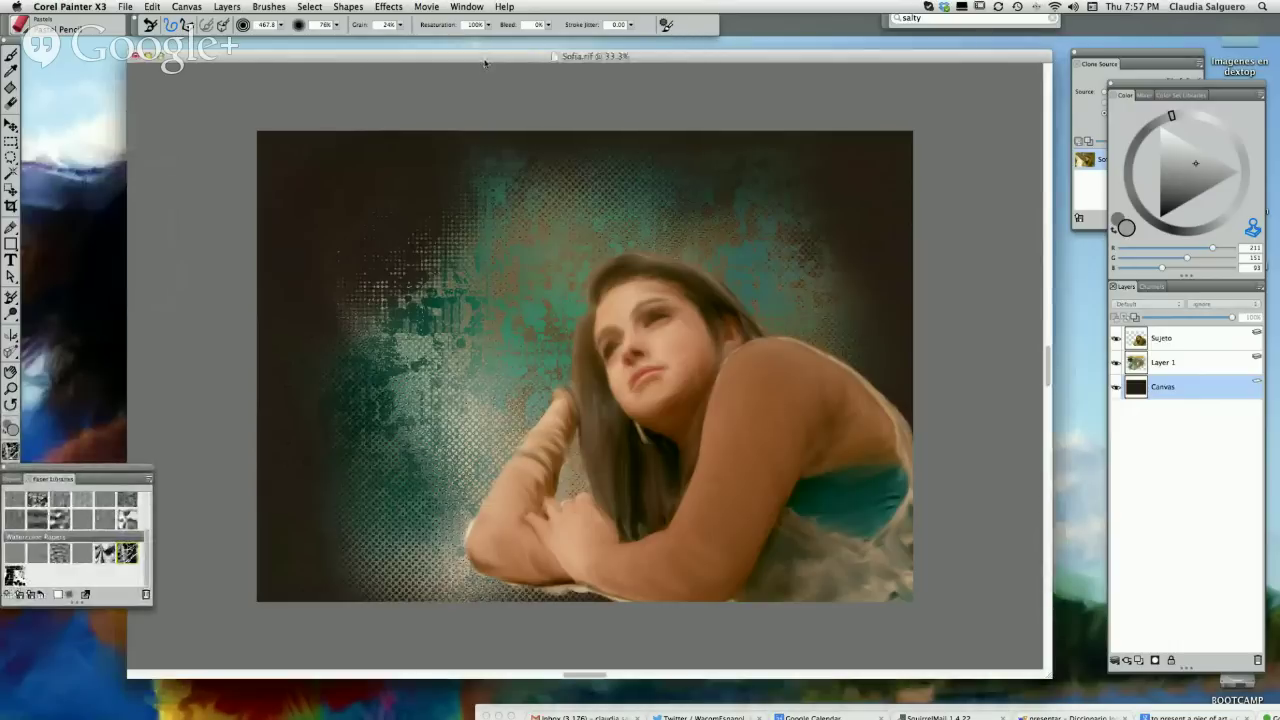
pyautogui.click(126, 7)
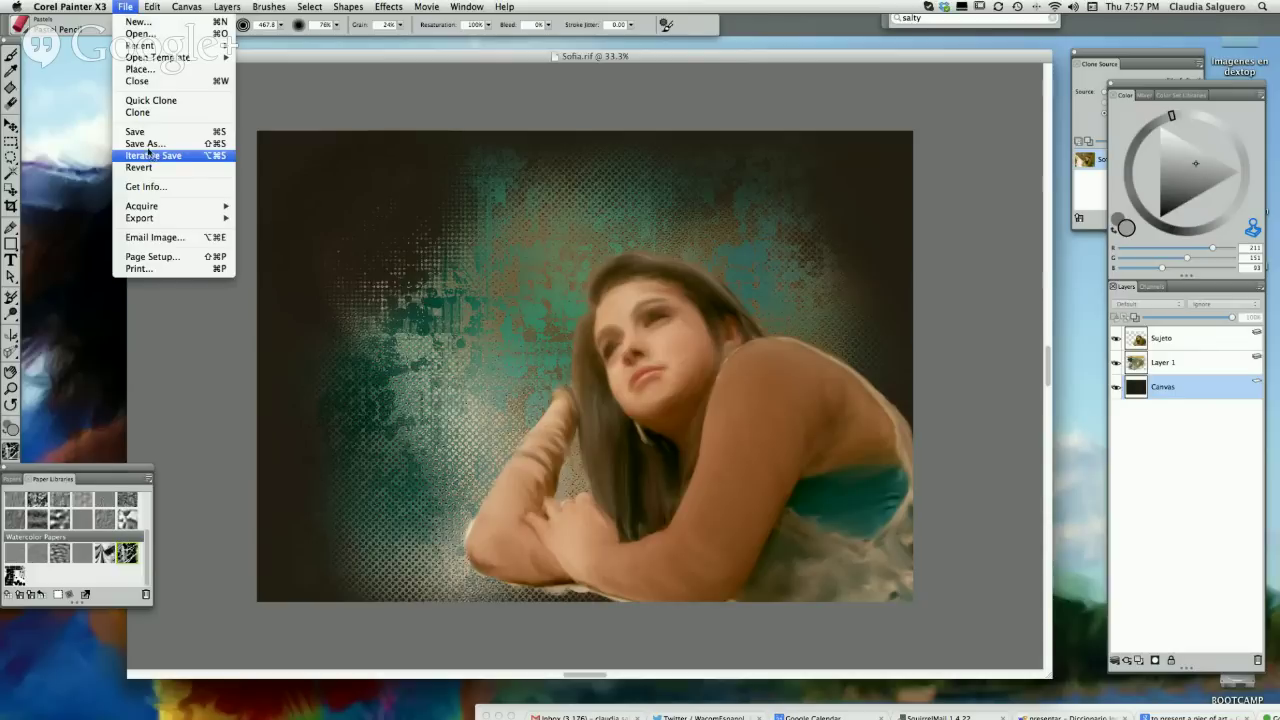
pyautogui.click(140, 156)
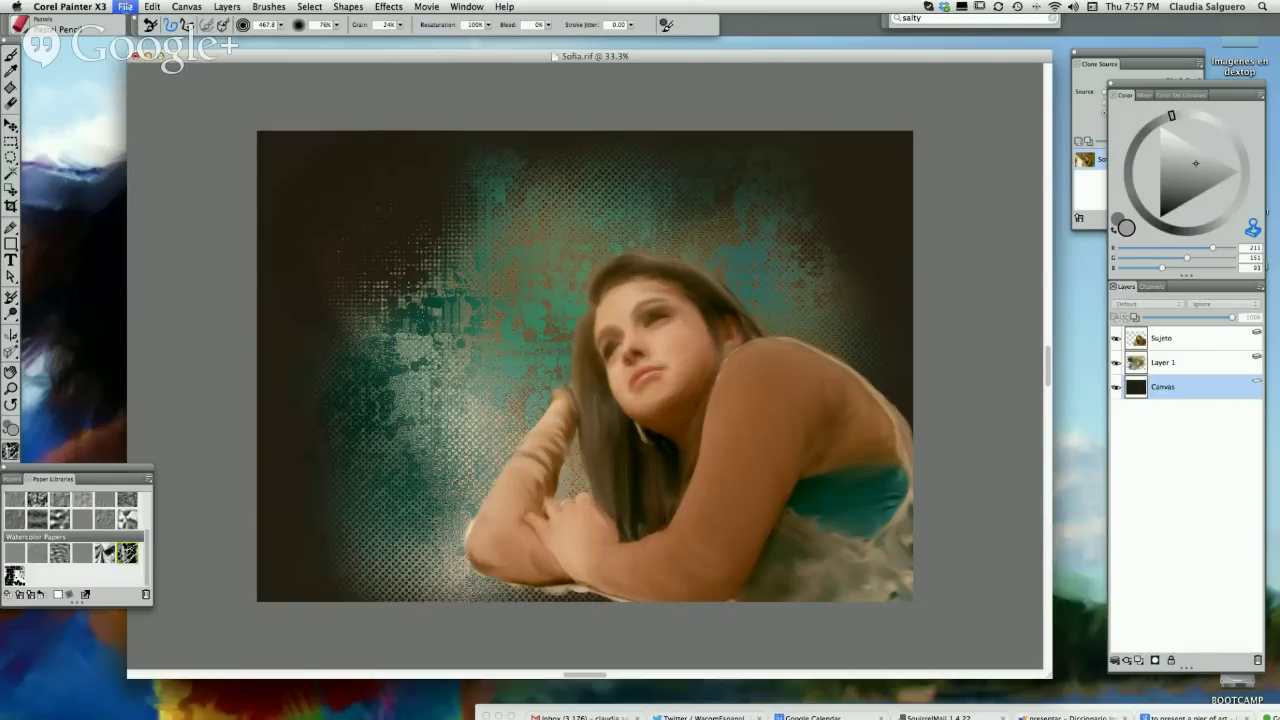
pyautogui.click(127, 8)
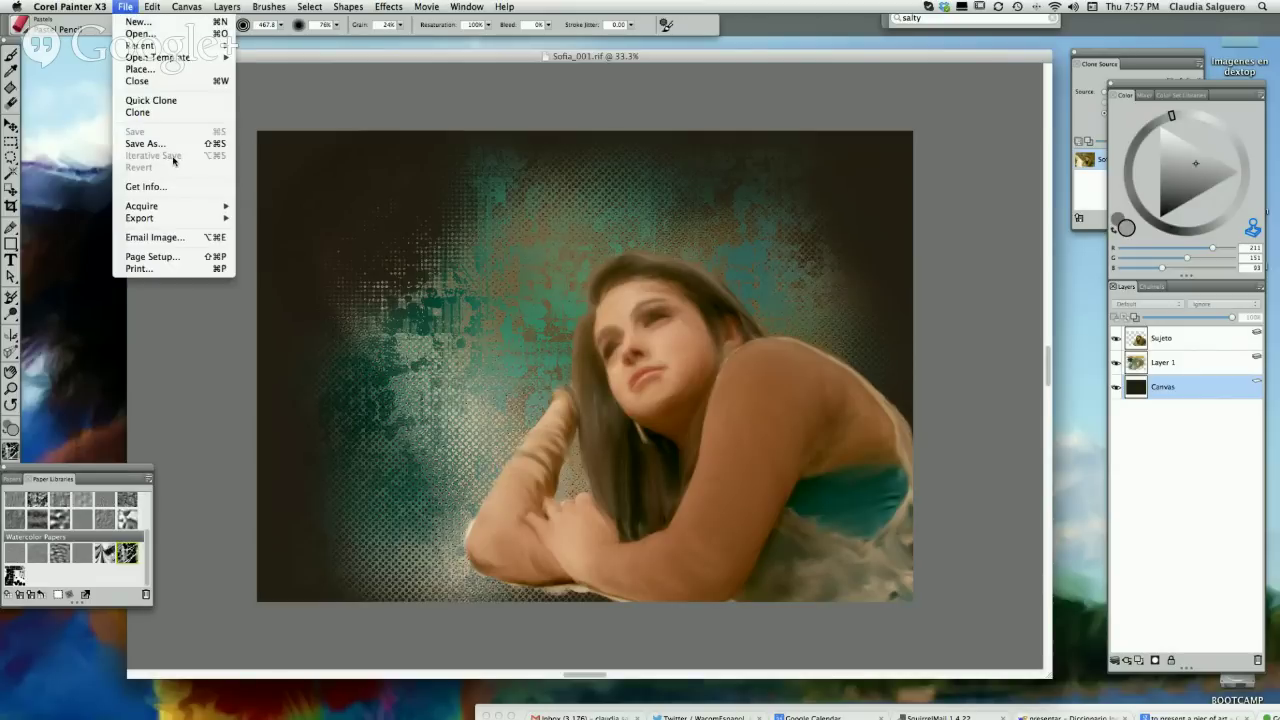
pyautogui.click(296, 75)
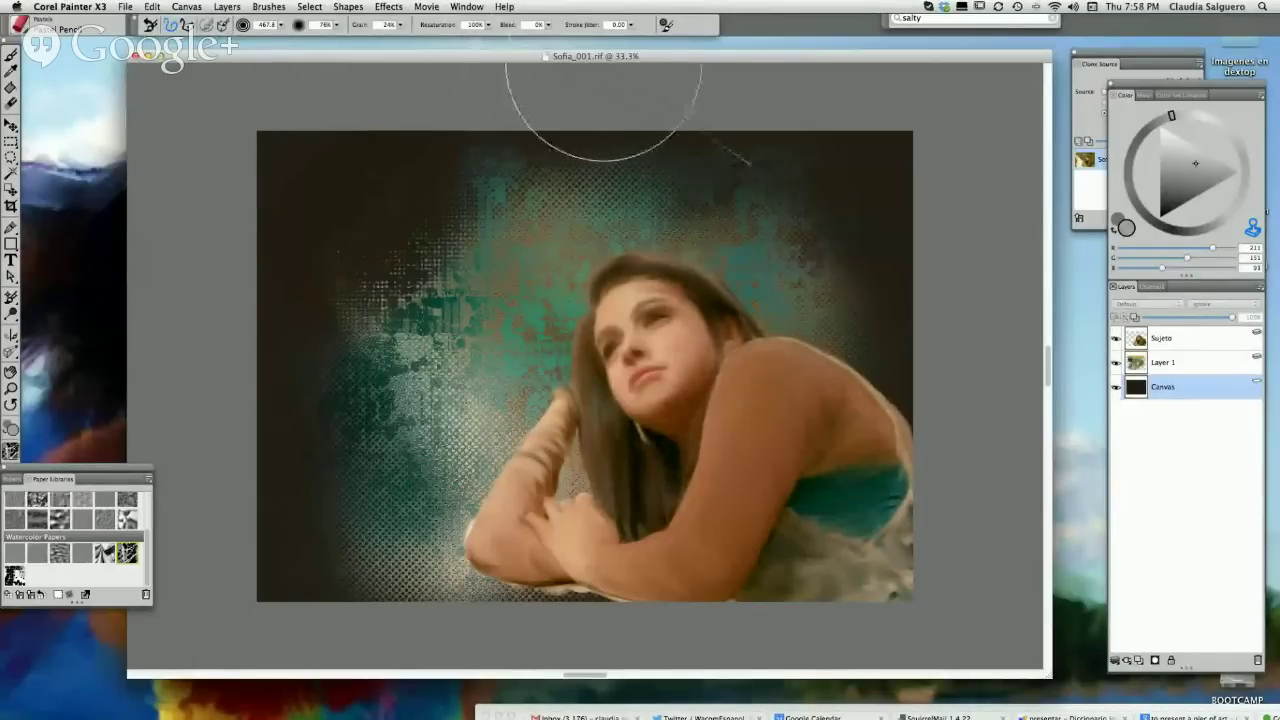
# - Paint clone-coloured textured pastel strokes on Layer 1 across the background around the head, and save a new version with Iterative Save
pyautogui.click(1166, 364)
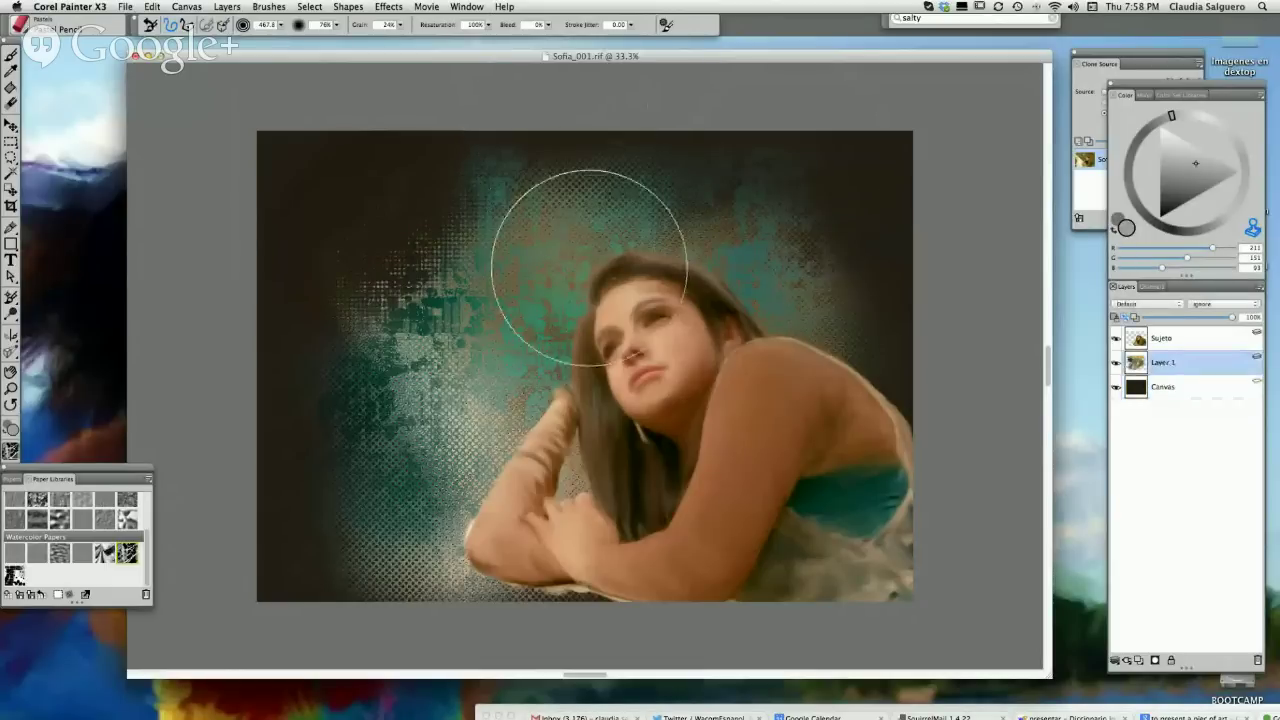
pyautogui.moveTo(586, 257)
pyautogui.mouseDown()
pyautogui.moveTo(398, 222)
pyautogui.moveTo(418, 258)
pyautogui.moveTo(598, 241)
pyautogui.moveTo(451, 360)
pyautogui.moveTo(513, 503)
pyautogui.moveTo(410, 448)
pyautogui.moveTo(733, 245)
pyautogui.moveTo(822, 301)
pyautogui.moveTo(669, 171)
pyautogui.moveTo(560, 290)
pyautogui.mouseUp()
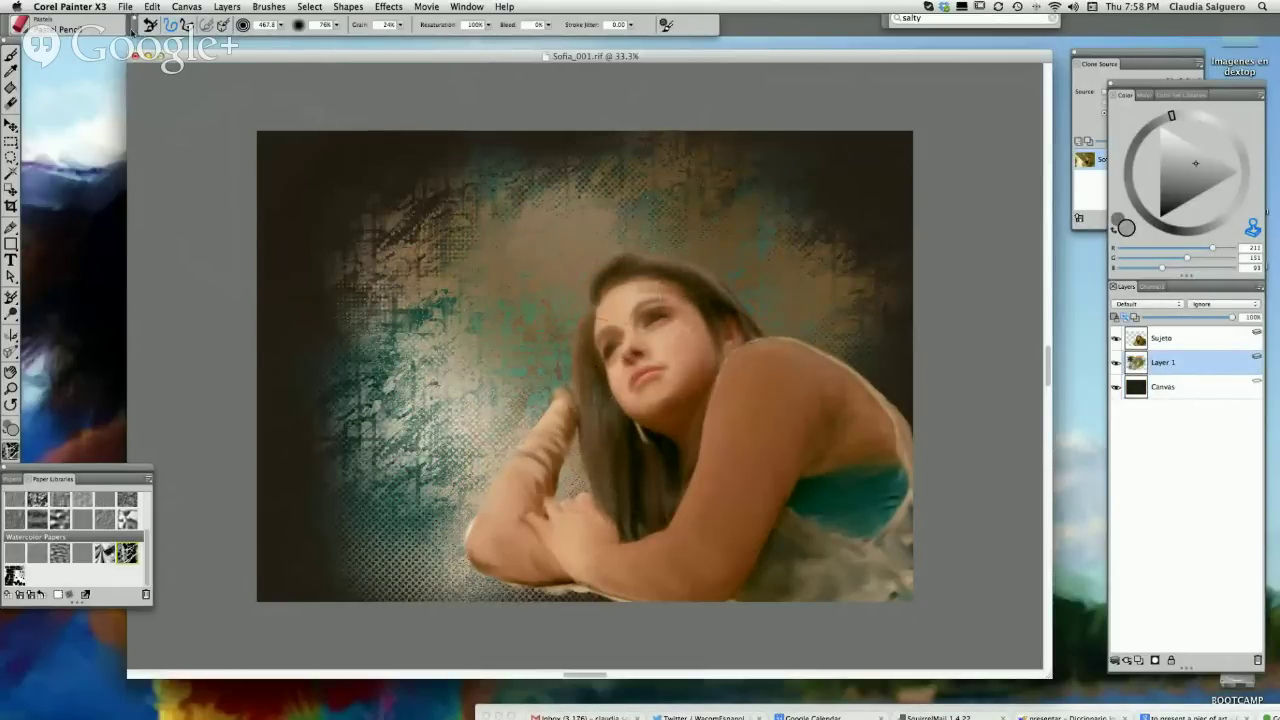
pyautogui.click(125, 7)
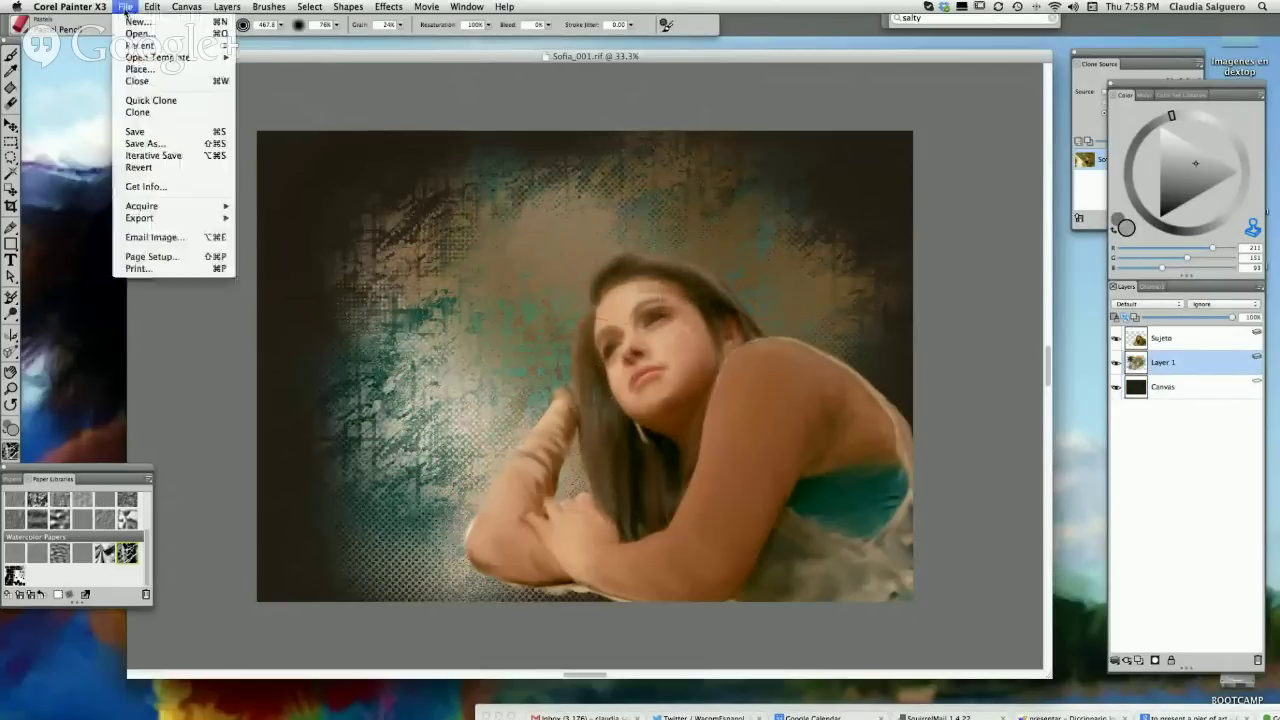
pyautogui.click(157, 157)
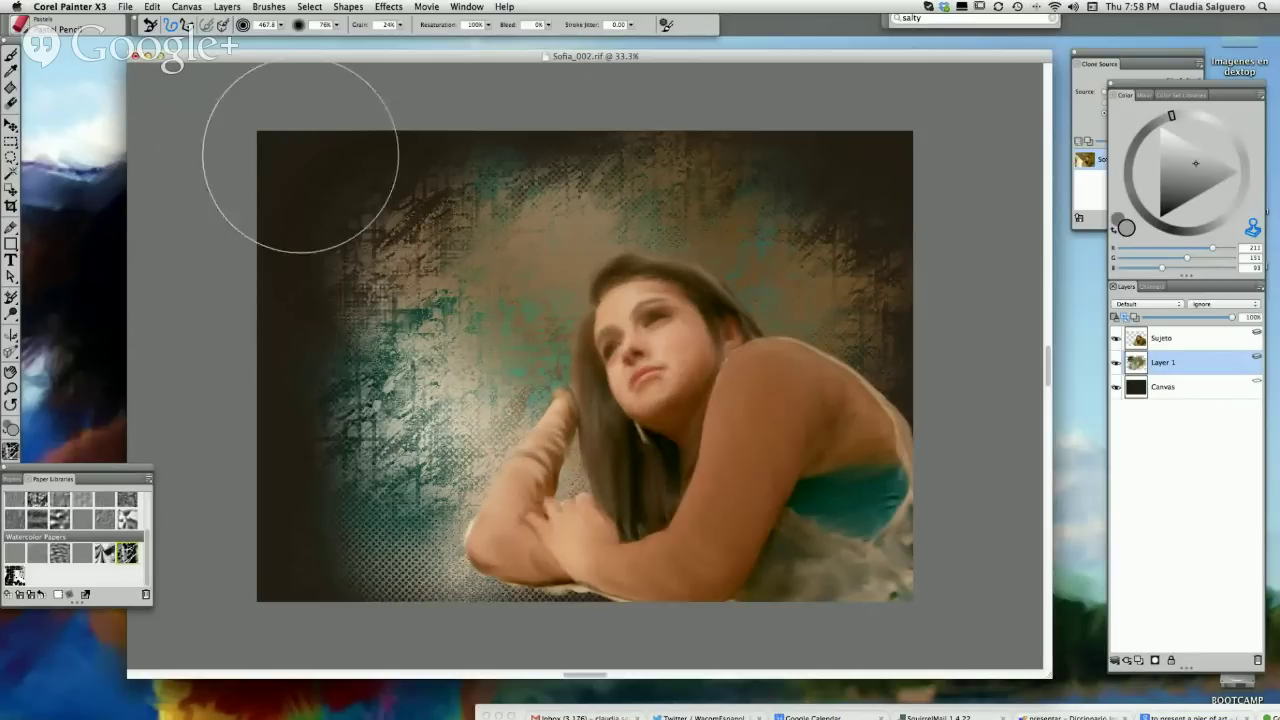
pyautogui.moveTo(234, 56)
pyautogui.mouseDown()
pyautogui.moveTo(193, 85)
pyautogui.moveTo(235, 306)
pyautogui.moveTo(286, 57)
pyautogui.moveTo(240, 70)
pyautogui.mouseUp()
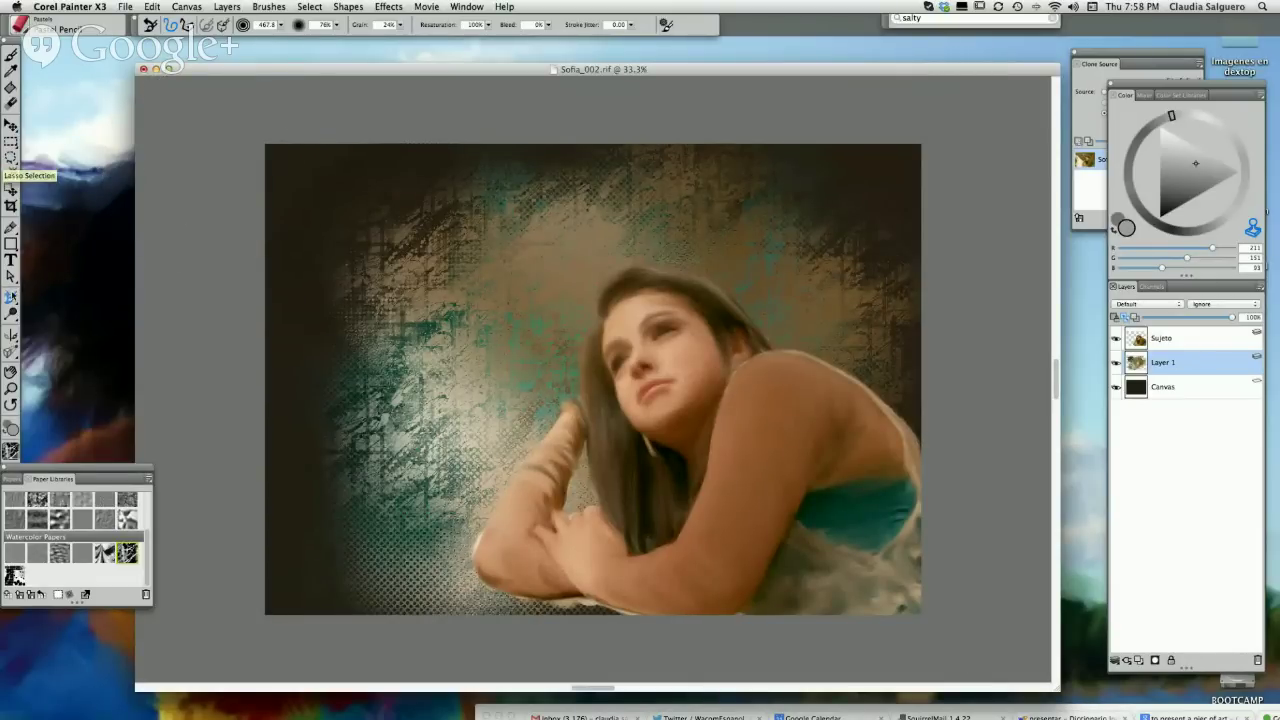
# - Start a text object in the portrait's upper-left corner, set its size to 182.1, and switch from clone colour to white
pyautogui.click(10, 259)
pyautogui.click(307, 228)
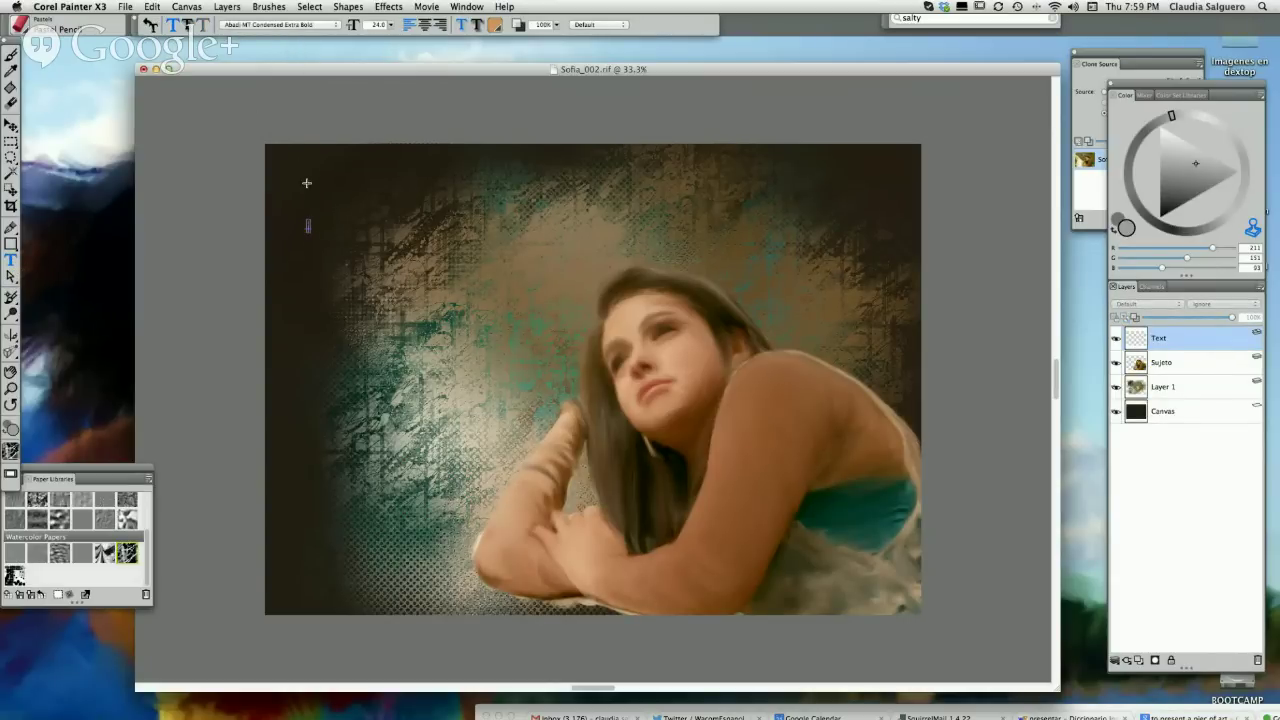
pyautogui.moveTo(390, 30); pyautogui.dragTo(363, 43)
pyautogui.click(1250, 228)
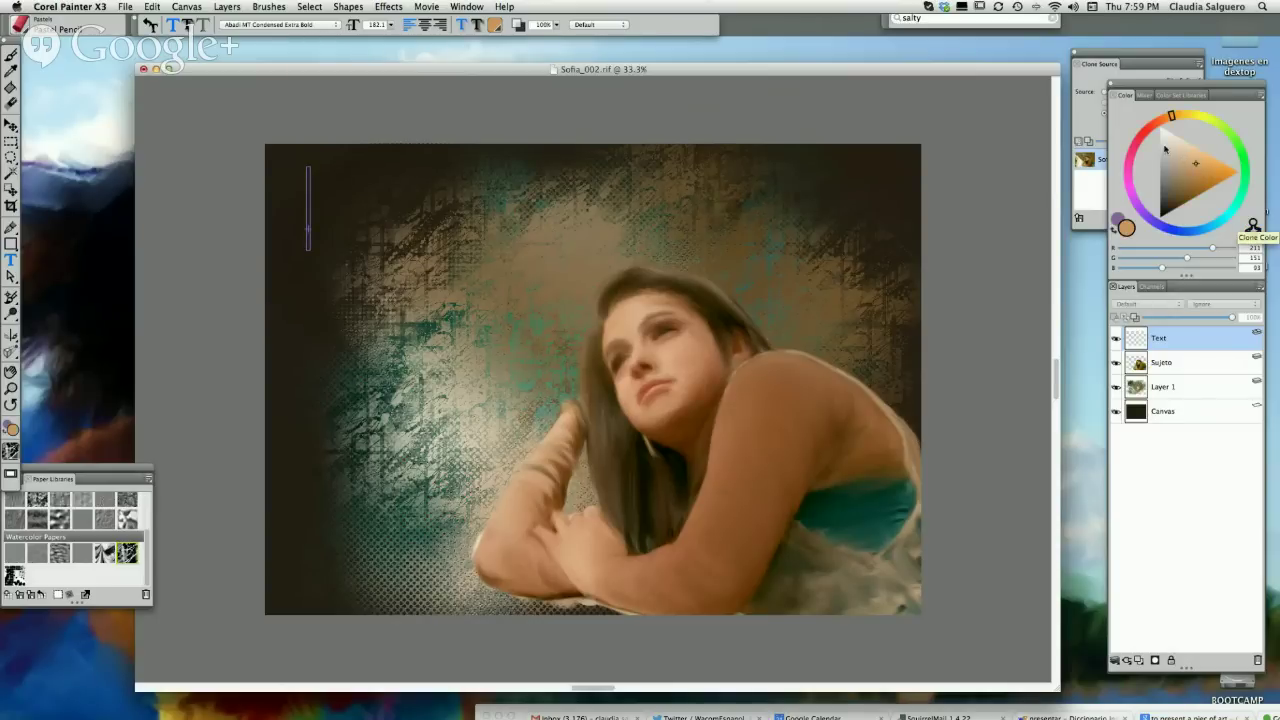
# - Try the Andale Mono font at a new insertion point, and set the text font to Arial Bold
pyautogui.click(322, 24)
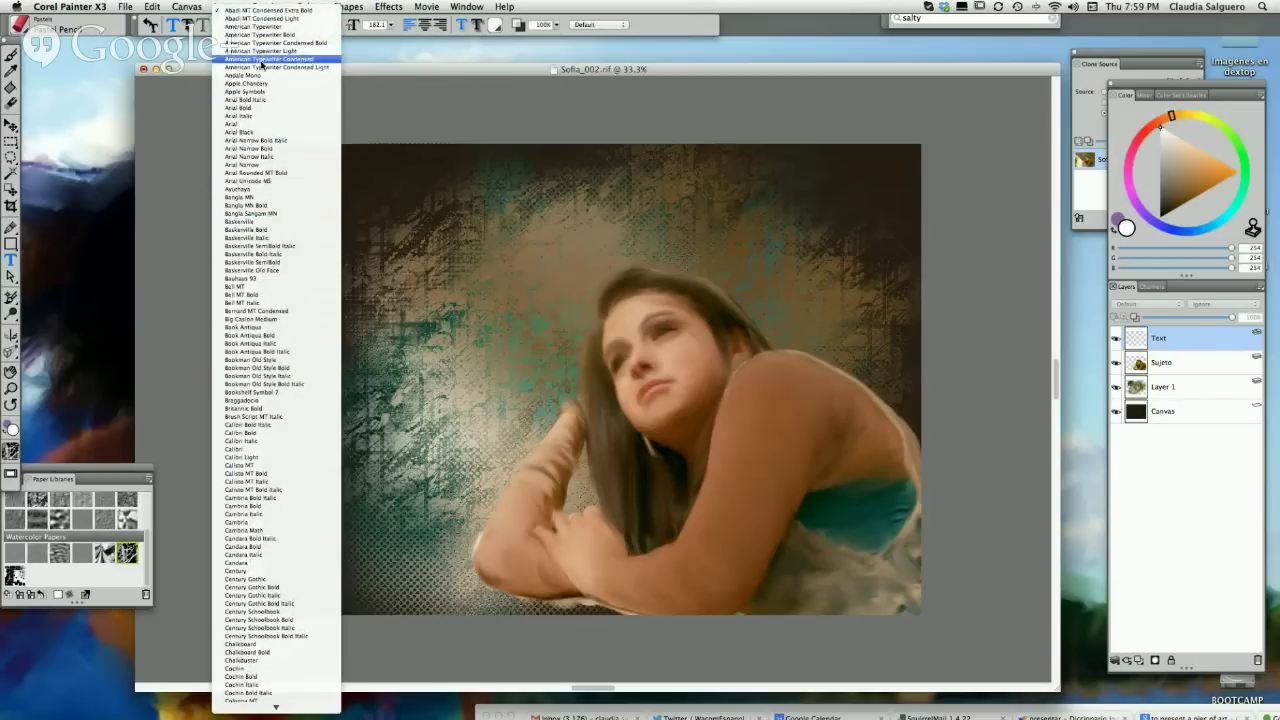
pyautogui.click(256, 76)
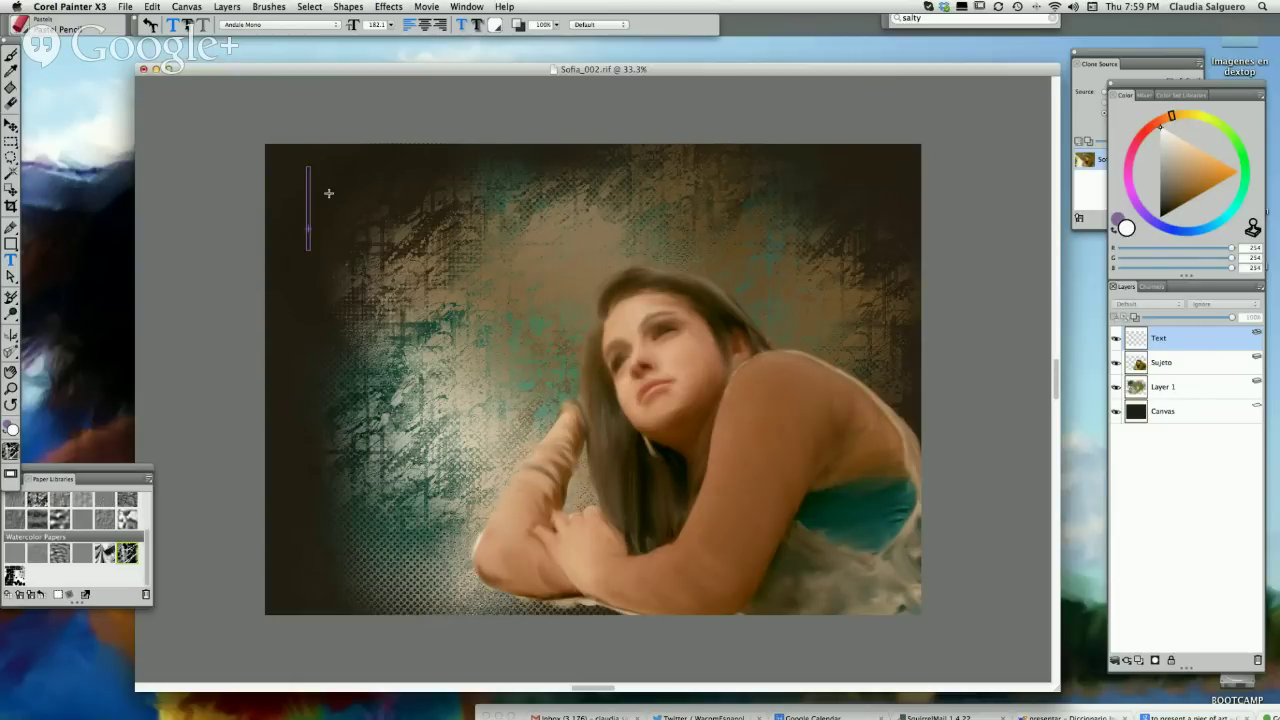
pyautogui.click(311, 224)
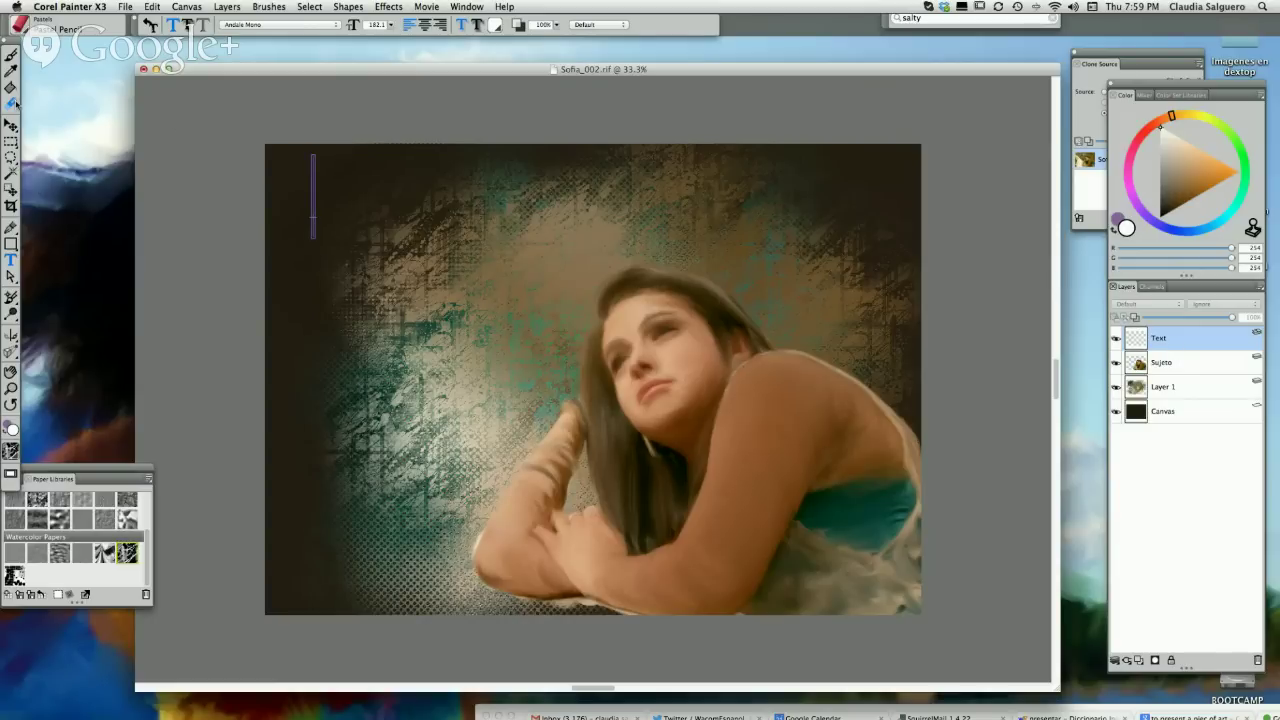
pyautogui.click(296, 25)
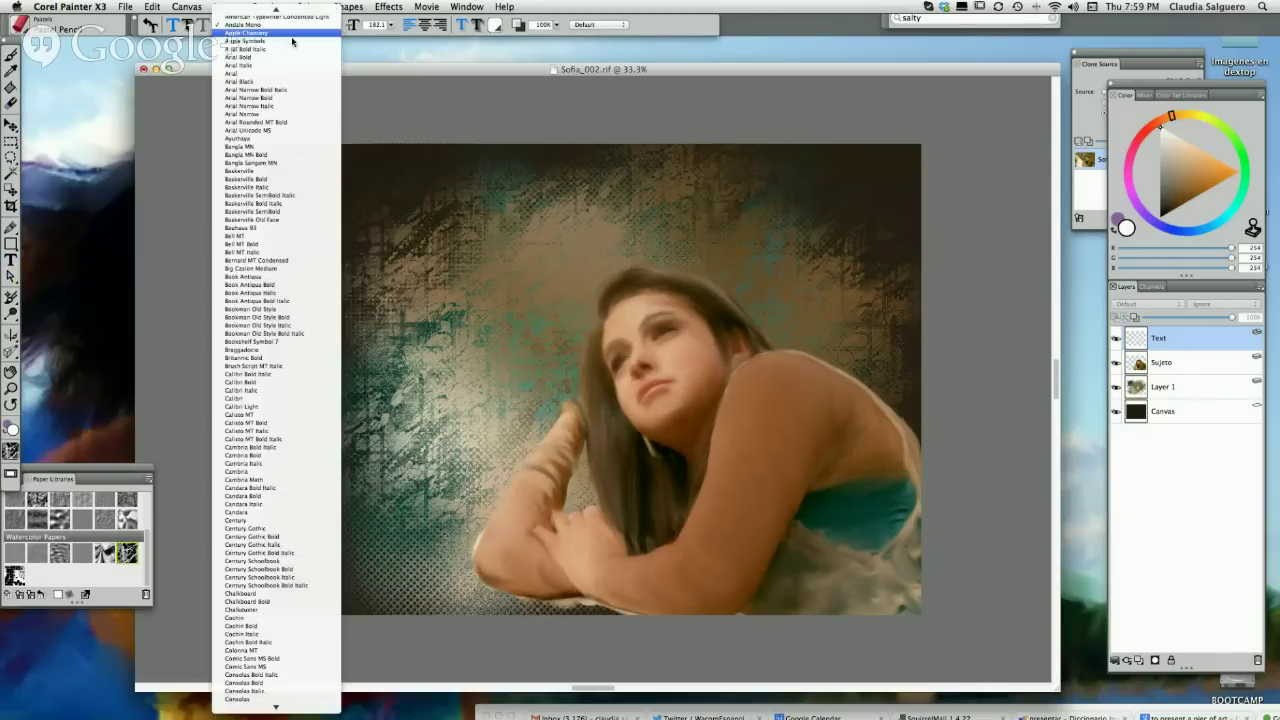
pyautogui.click(252, 57)
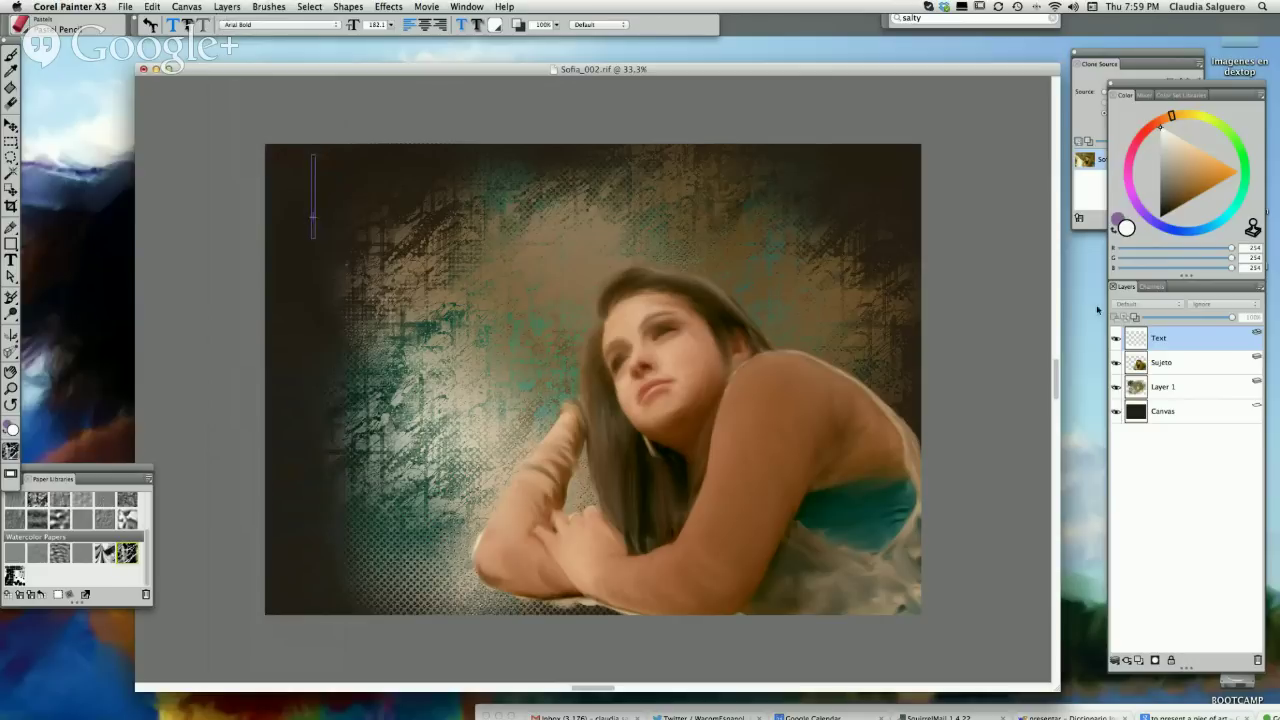
# - Delete the empty text layer, try starting another text in the portrait's upper-left corner, and undo it
pyautogui.click(1257, 660)
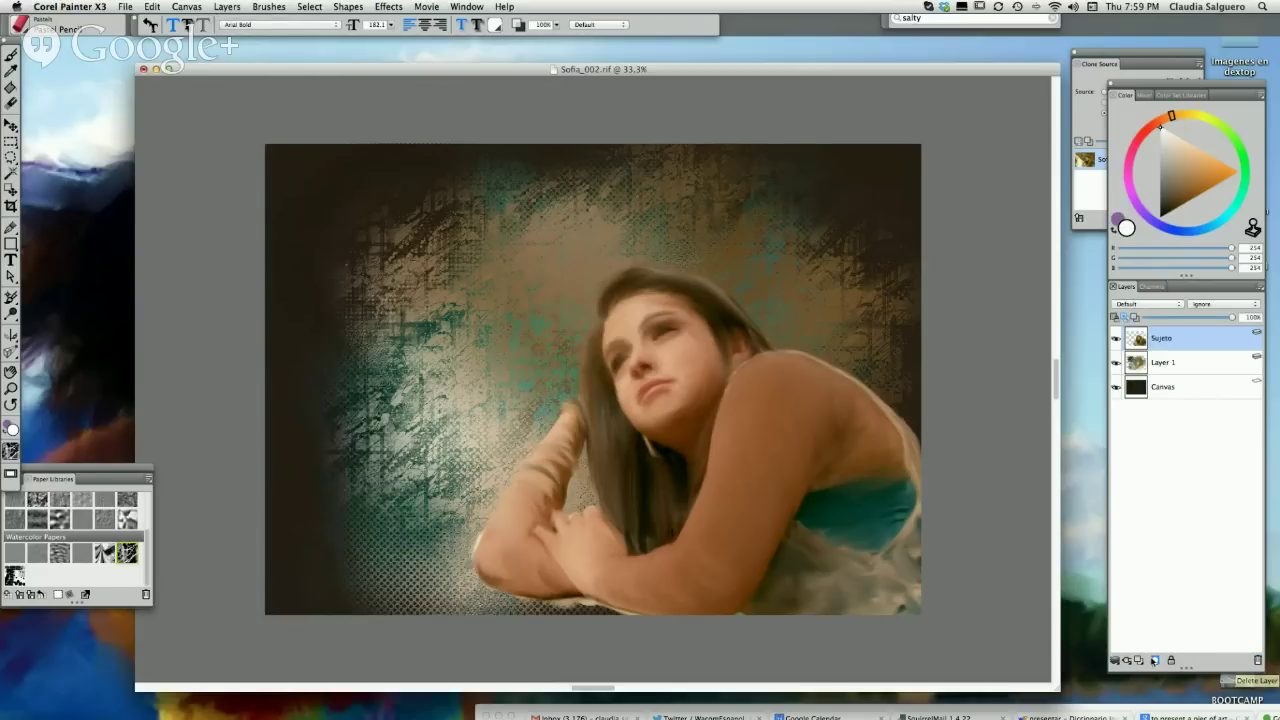
pyautogui.click(291, 190)
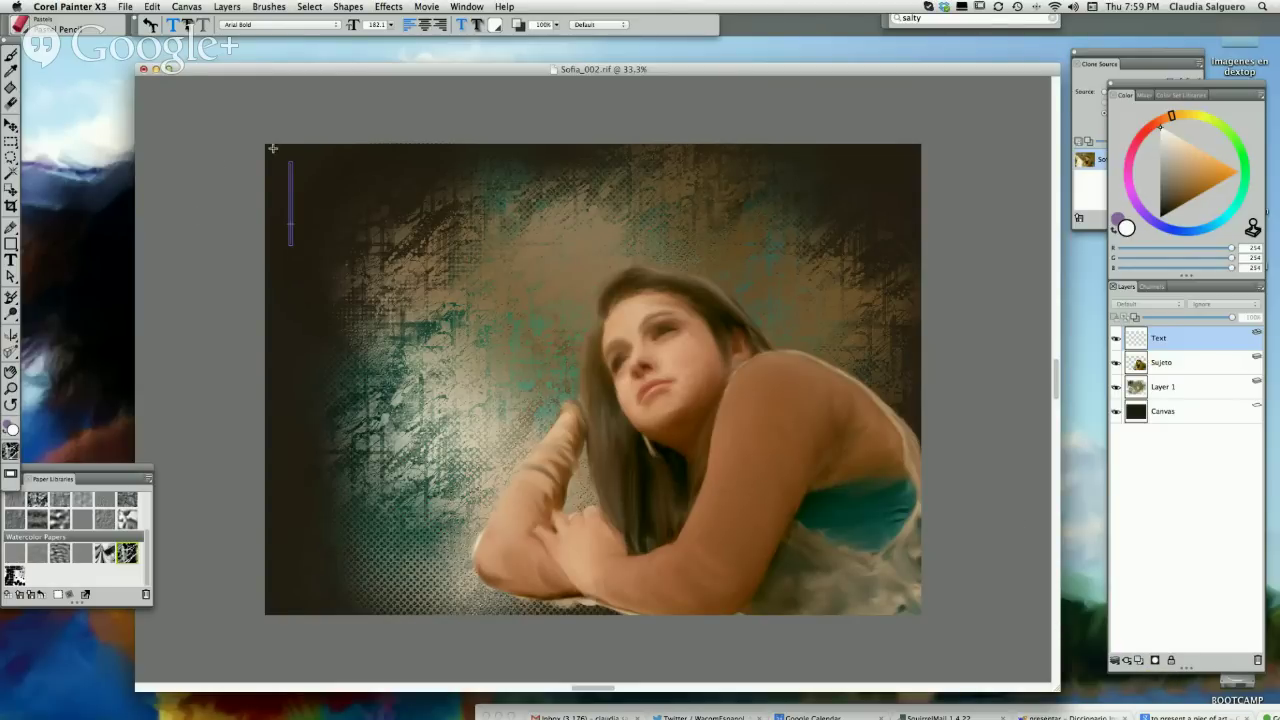
pyautogui.moveTo(199, 70); pyautogui.dragTo(187, 68)
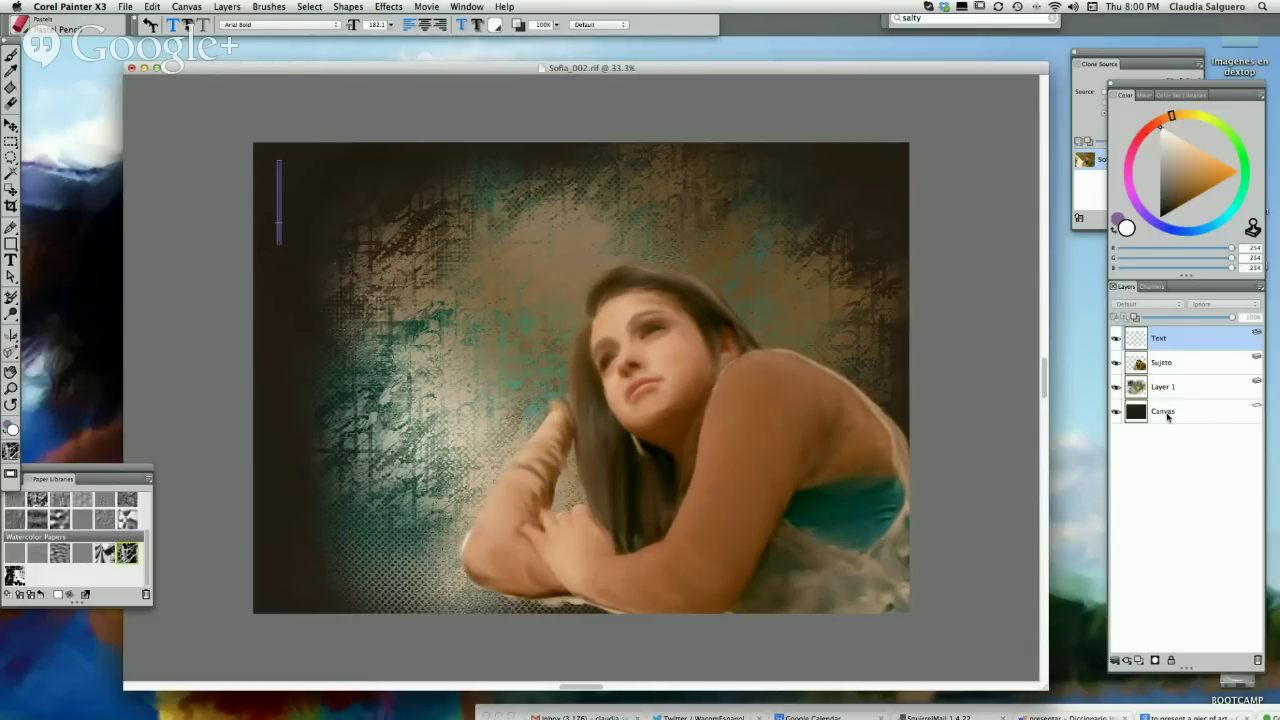
pyautogui.press('super+z')
# - Hide the Sujeto and Layer 1 layers, keep the Canvas visible, and start a text object over the dark Canvas
pyautogui.moveTo(1116, 386); pyautogui.dragTo(1116, 338)
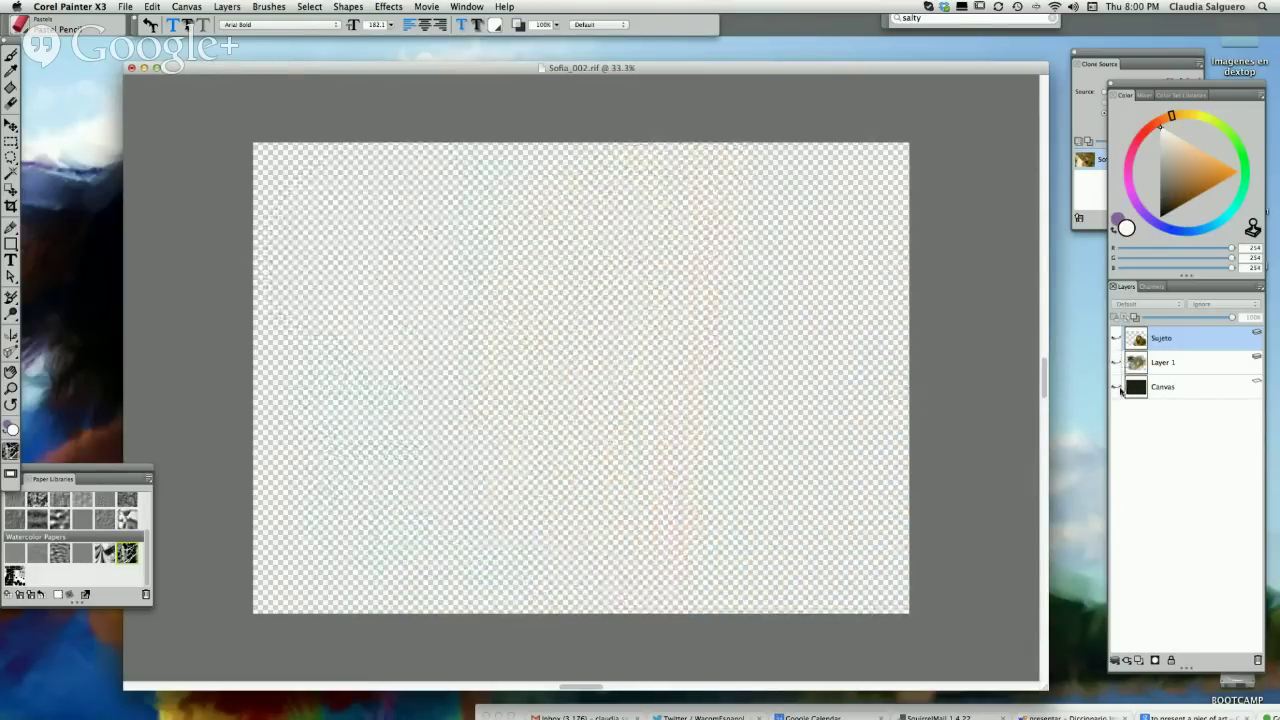
pyautogui.click(1118, 390)
pyautogui.click(1116, 387)
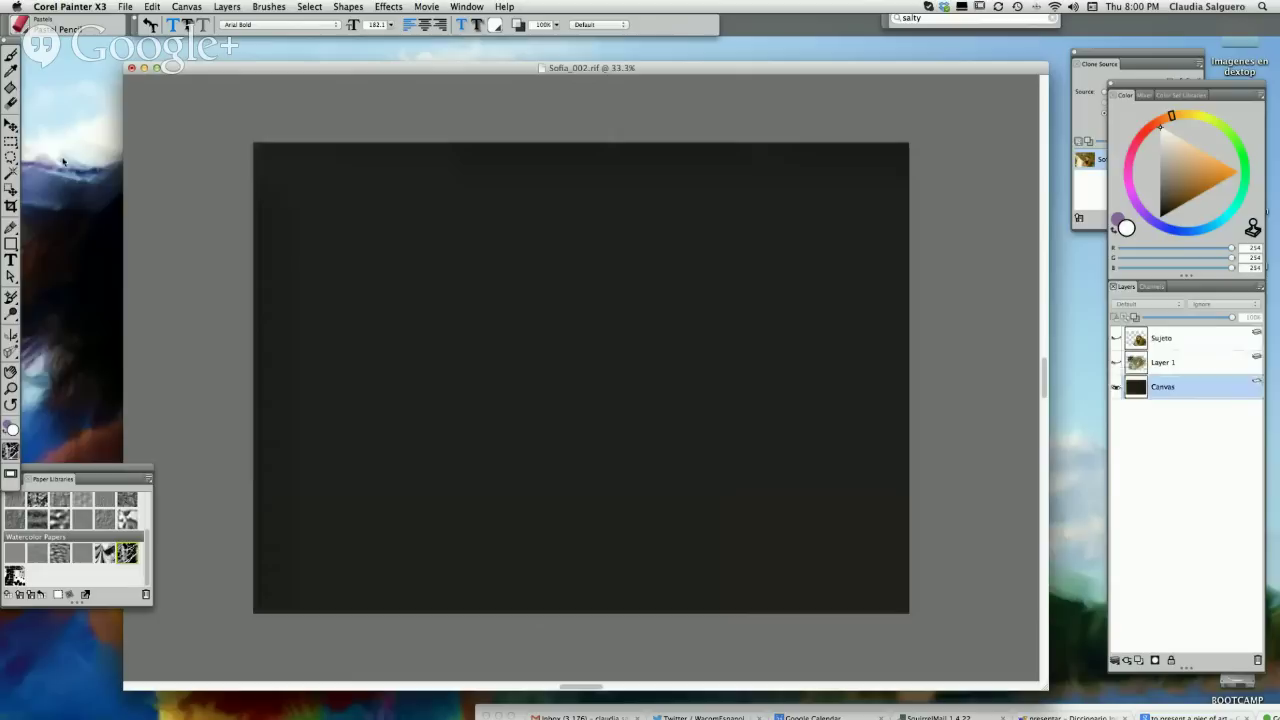
pyautogui.click(365, 246)
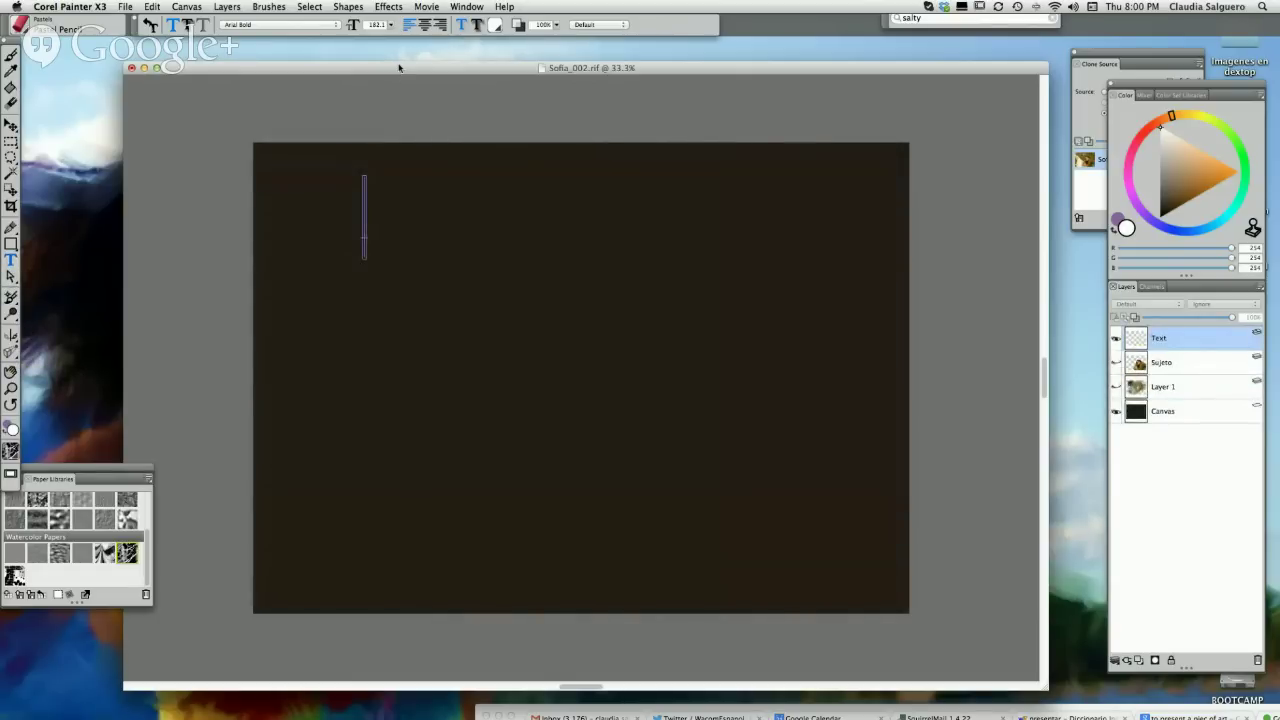
pyautogui.moveTo(398, 67); pyautogui.dragTo(374, 97)
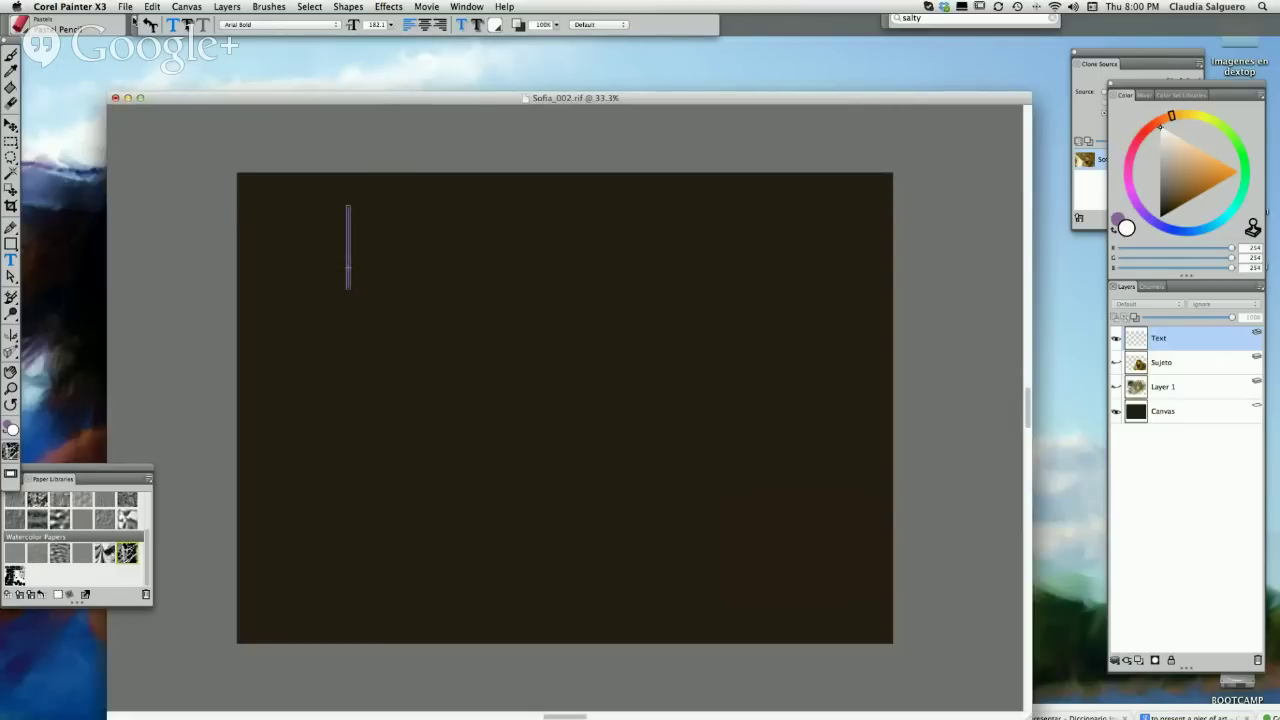
# - Create a new blank document and try placing a text insertion point at two spots on its white canvas
pyautogui.click(125, 7)
pyautogui.click(165, 27)
pyautogui.click(774, 314)
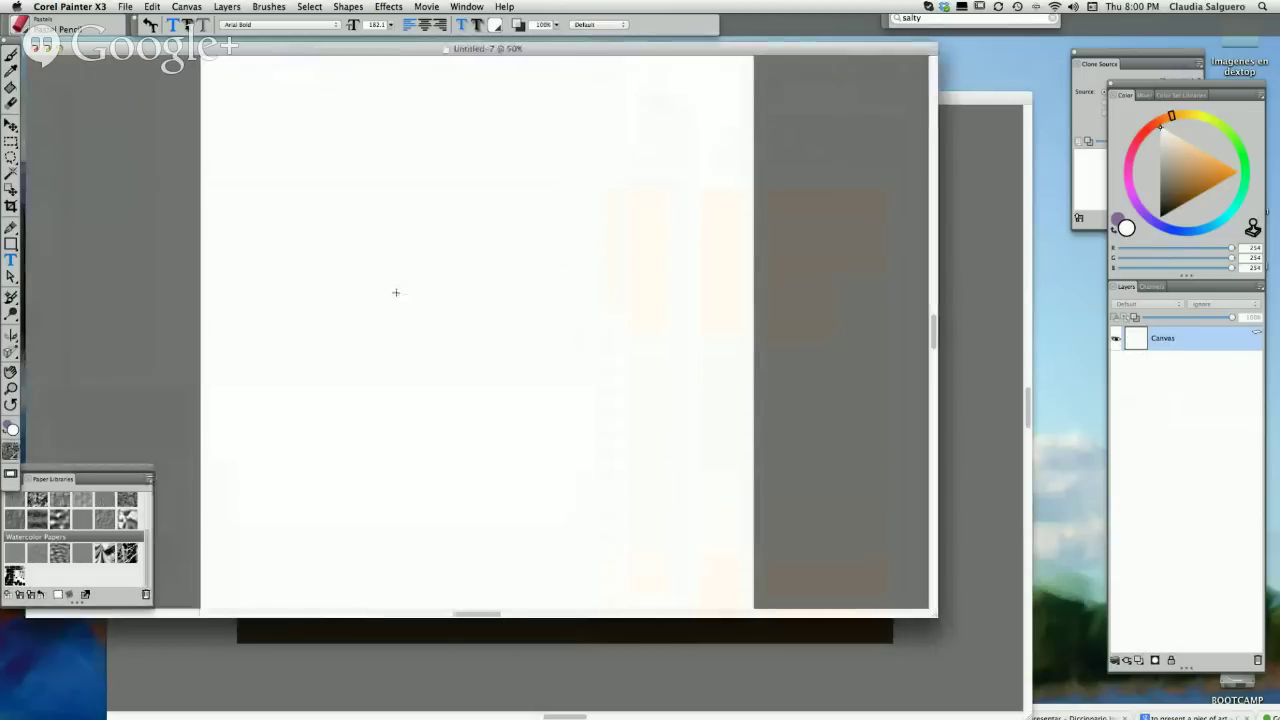
pyautogui.click(316, 230)
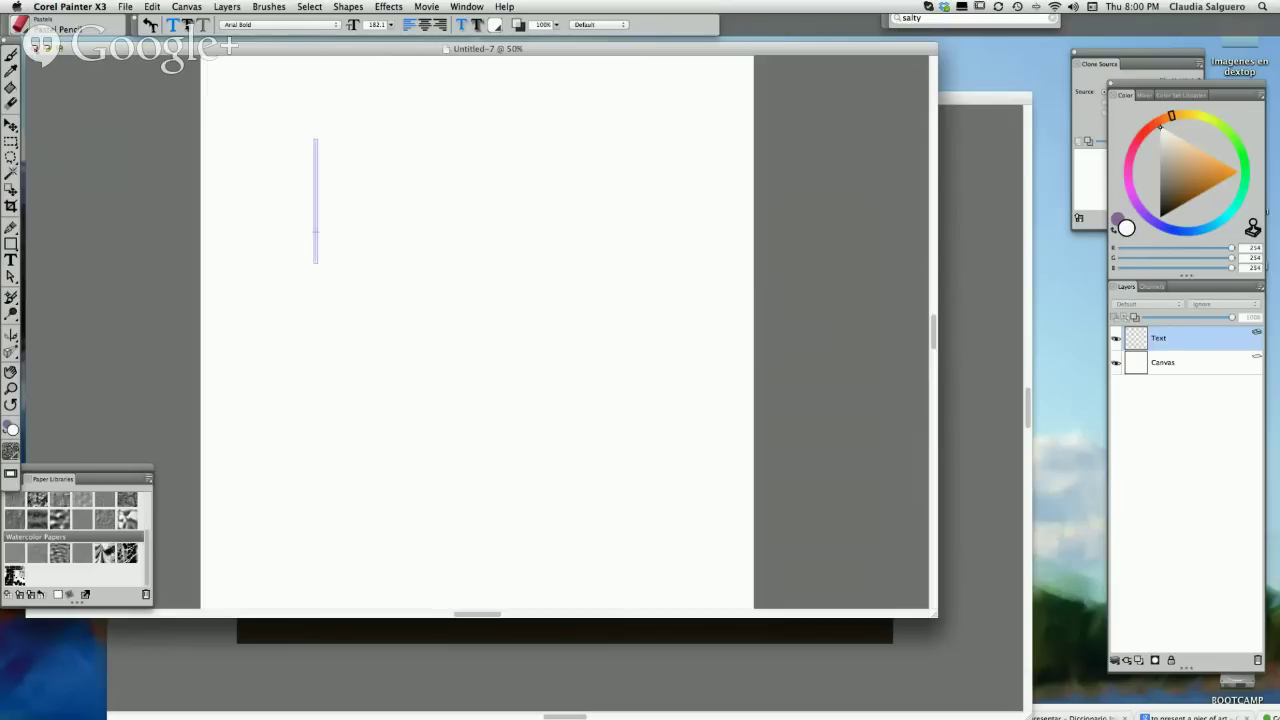
pyautogui.moveTo(107, 50); pyautogui.dragTo(129, 81)
pyautogui.click(308, 260)
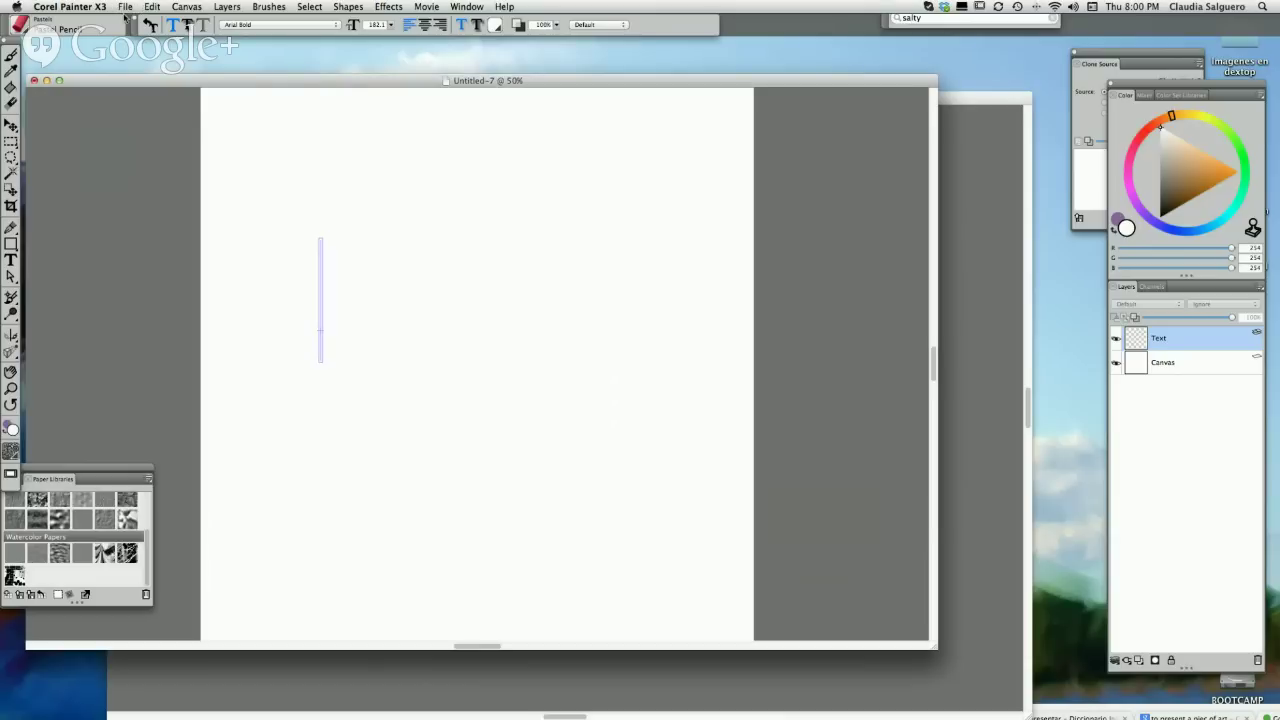
# - Switch to Corel Painter 2015, dismiss its welcome screen, and create a new blank document
pyautogui.moveTo(465, 712)
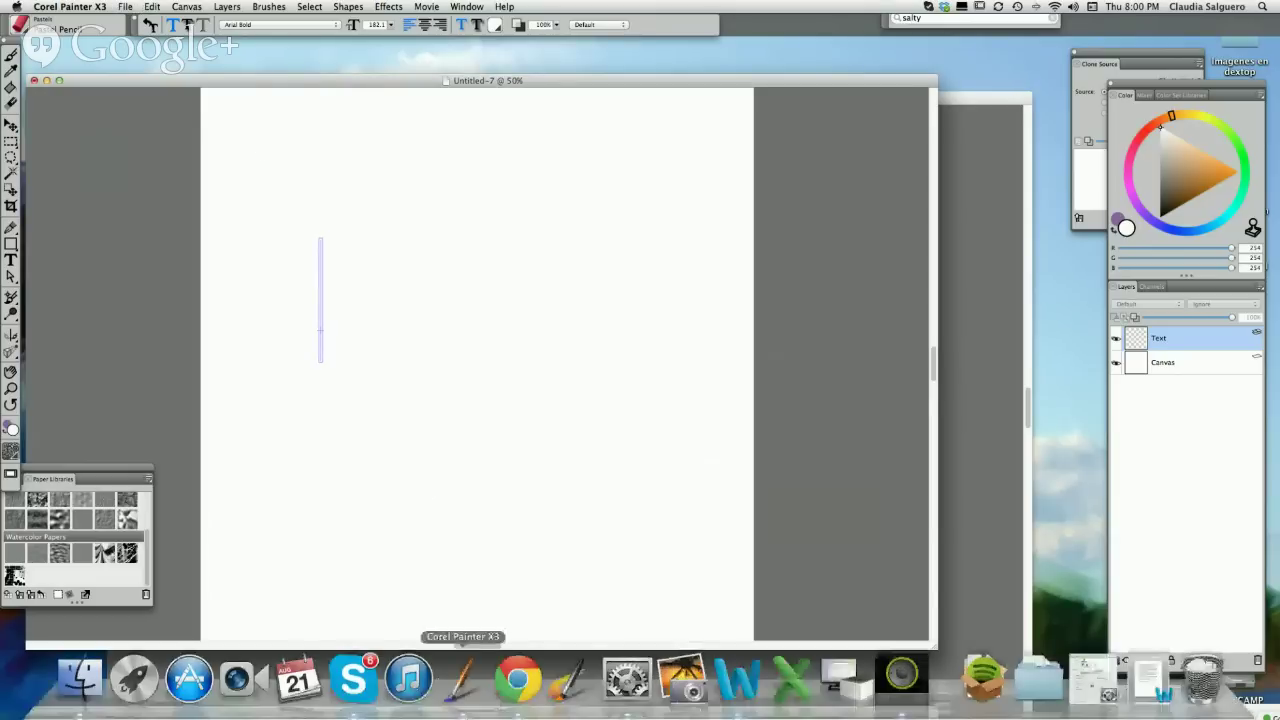
pyautogui.click(566, 686)
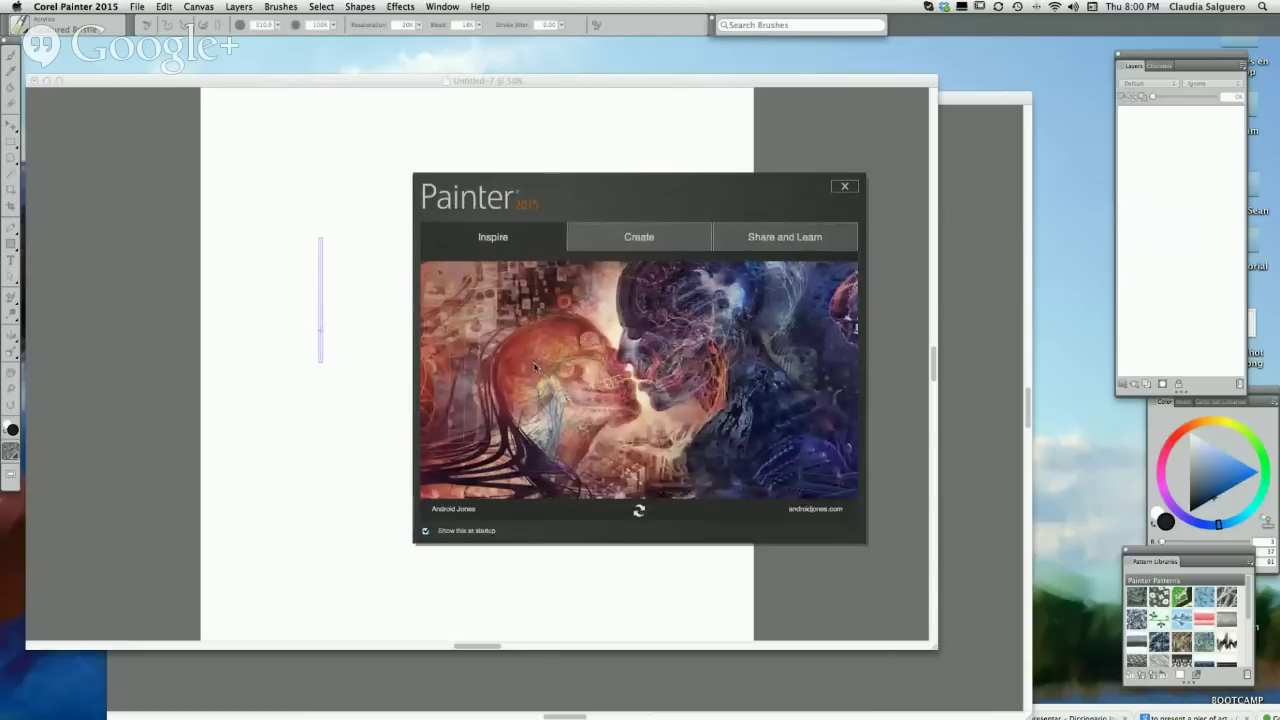
pyautogui.click(845, 187)
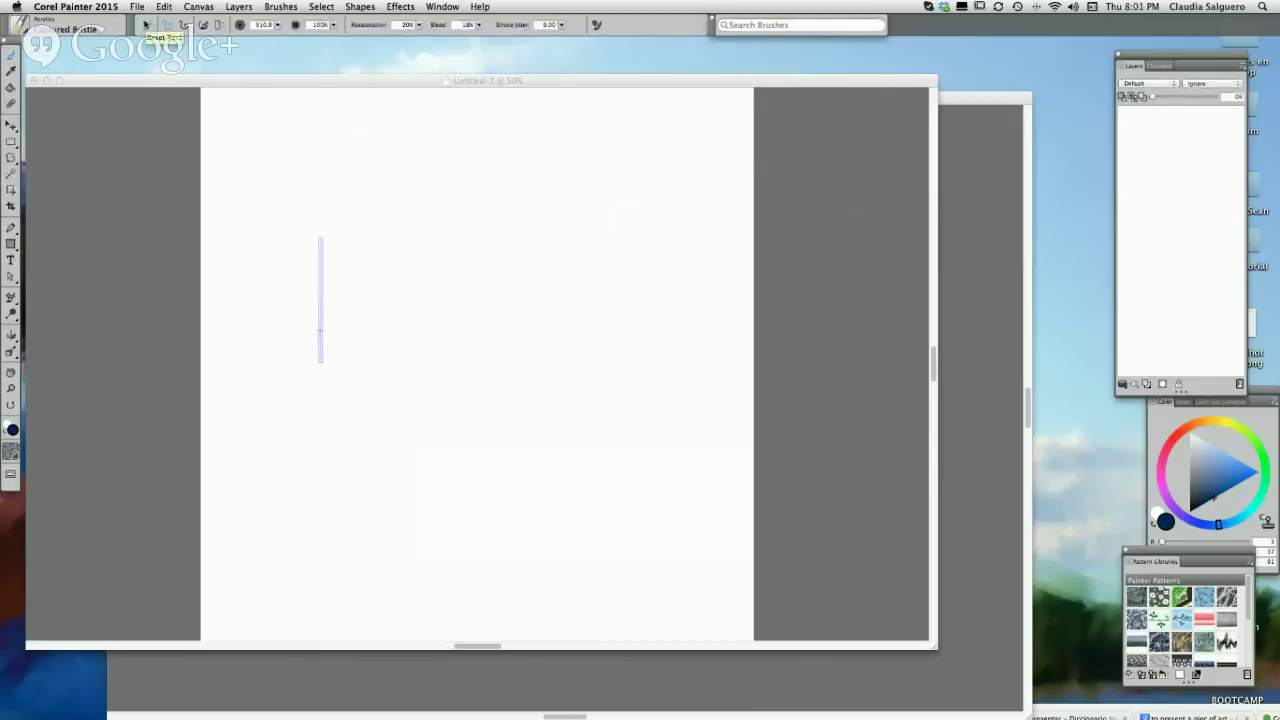
pyautogui.click(139, 8)
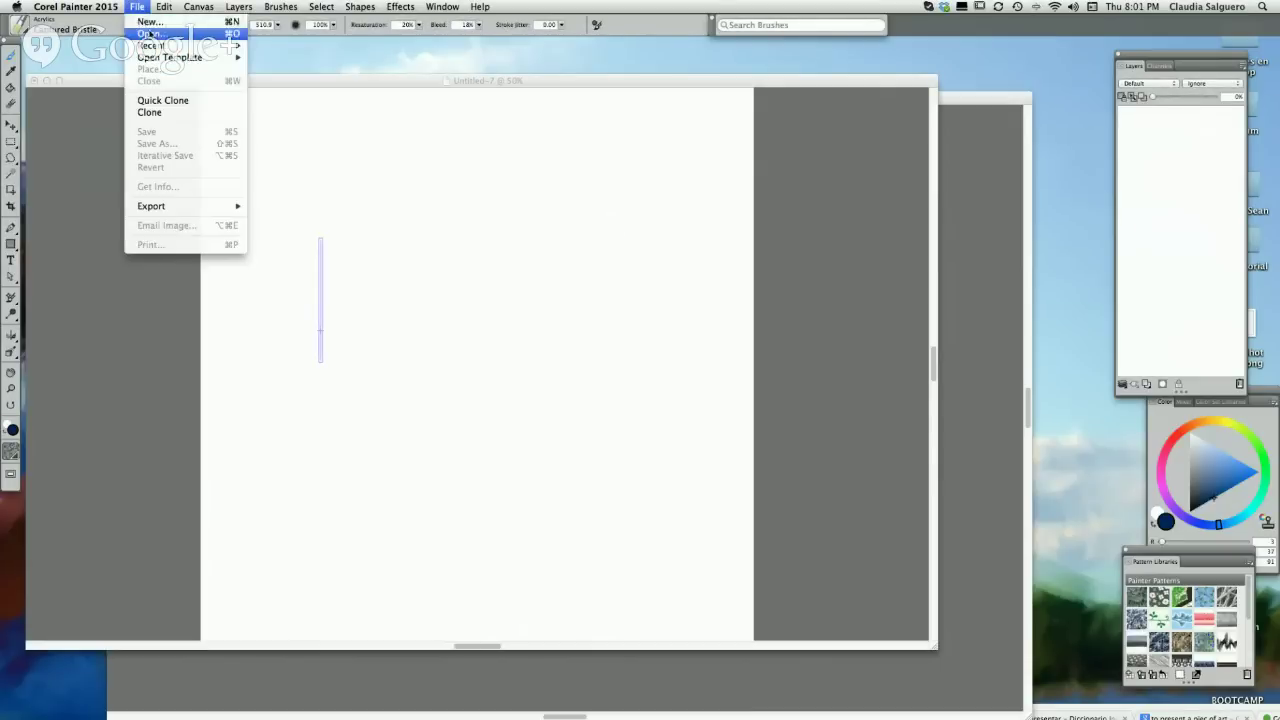
pyautogui.click(156, 23)
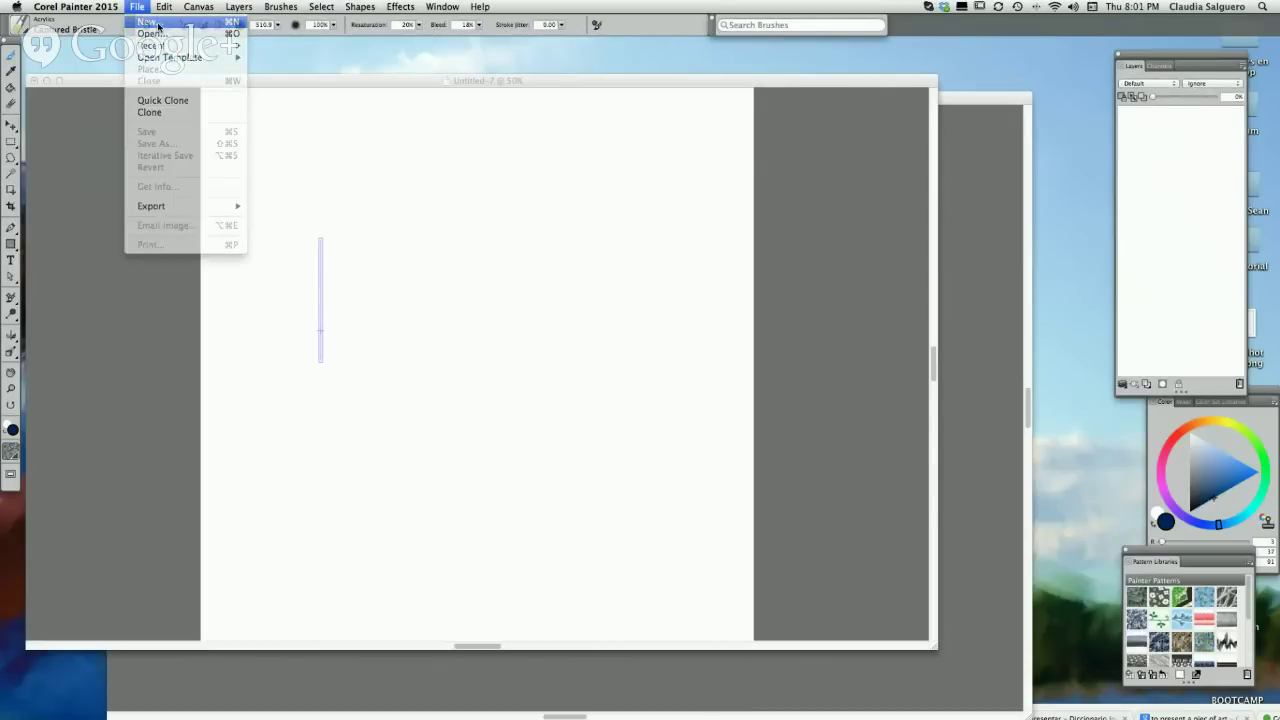
pyautogui.click(774, 304)
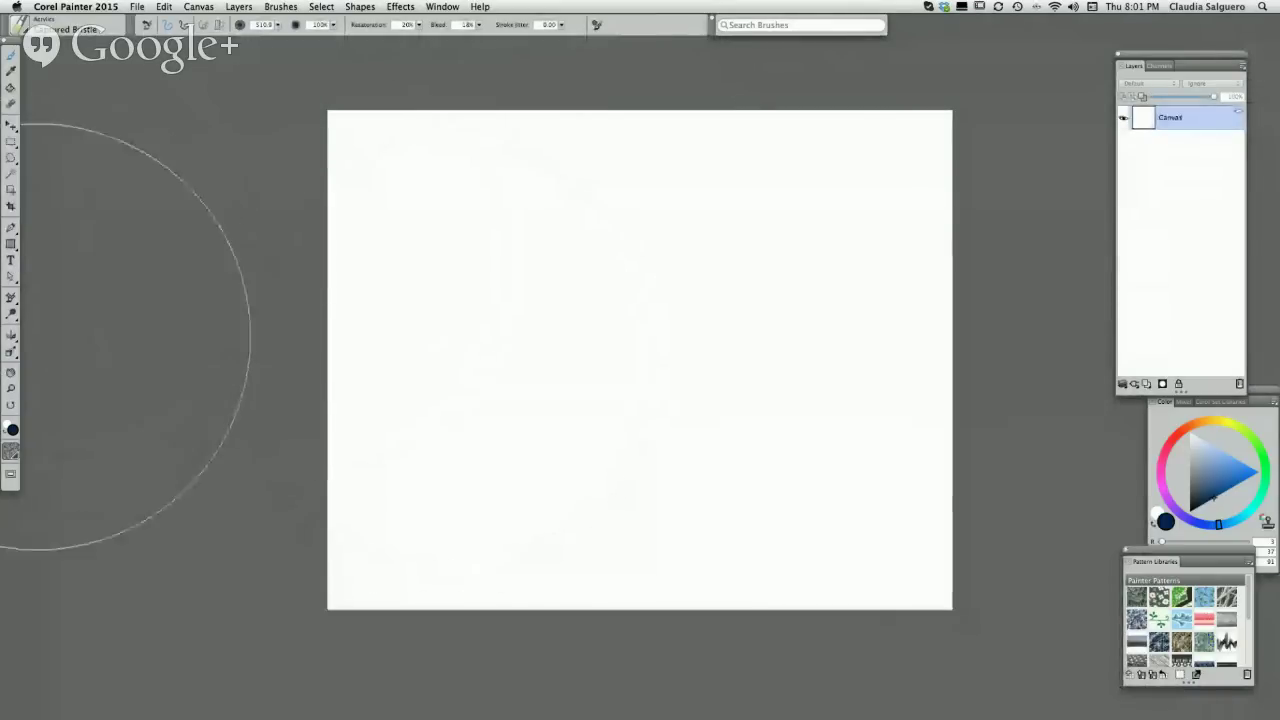
# - Start a text object with the Text tool in the blank document, set its size to 84.1, and reposition the insertion point
pyautogui.click(11, 260)
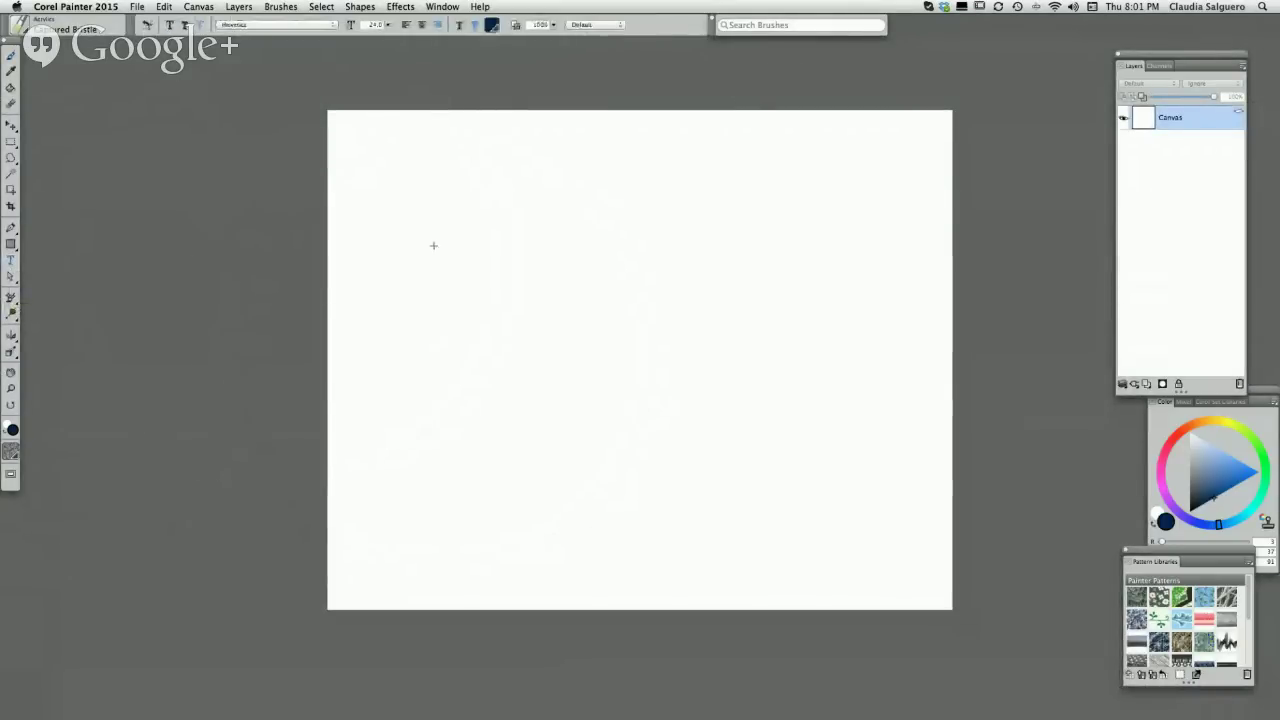
pyautogui.click(418, 242)
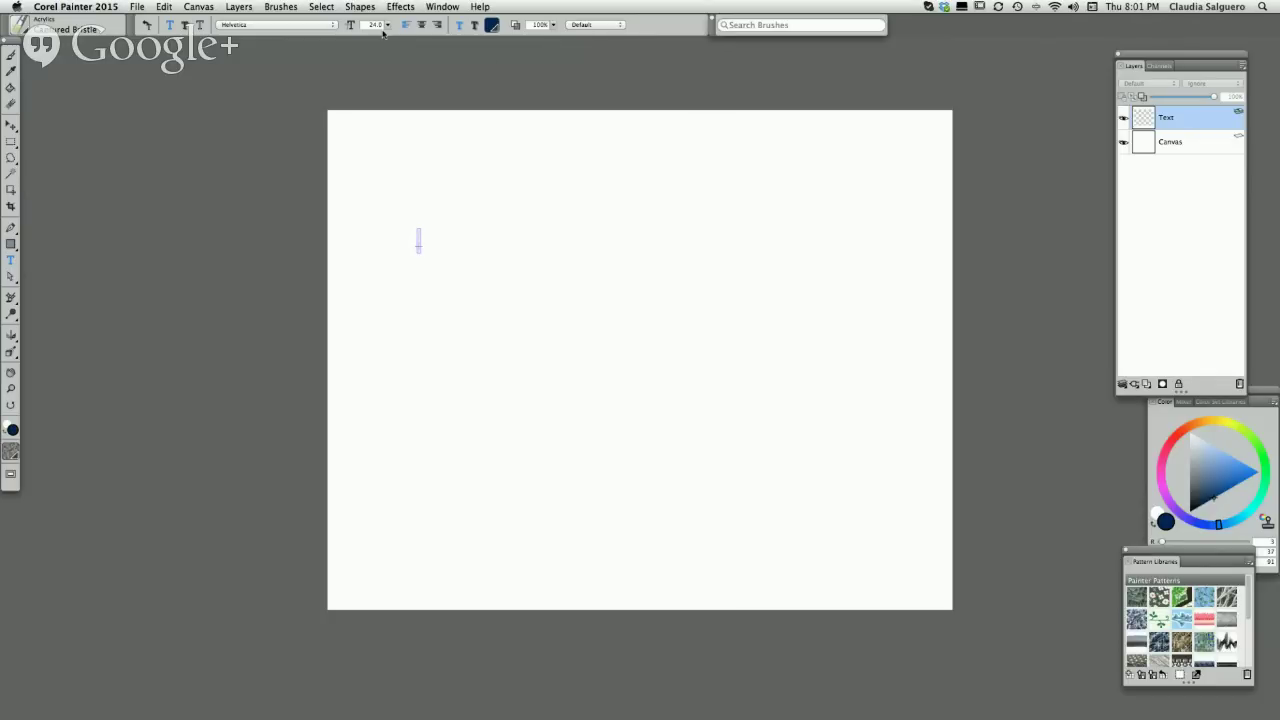
pyautogui.moveTo(388, 25)
pyautogui.mouseDown()
pyautogui.moveTo(406, 41)
pyautogui.moveTo(378, 37)
pyautogui.mouseUp()
pyautogui.click(497, 236)
pyautogui.click(448, 258)
# - Quit Corel Painter 2015 without saving the test document, and return to Corel Painter X3
pyautogui.click(85, 7)
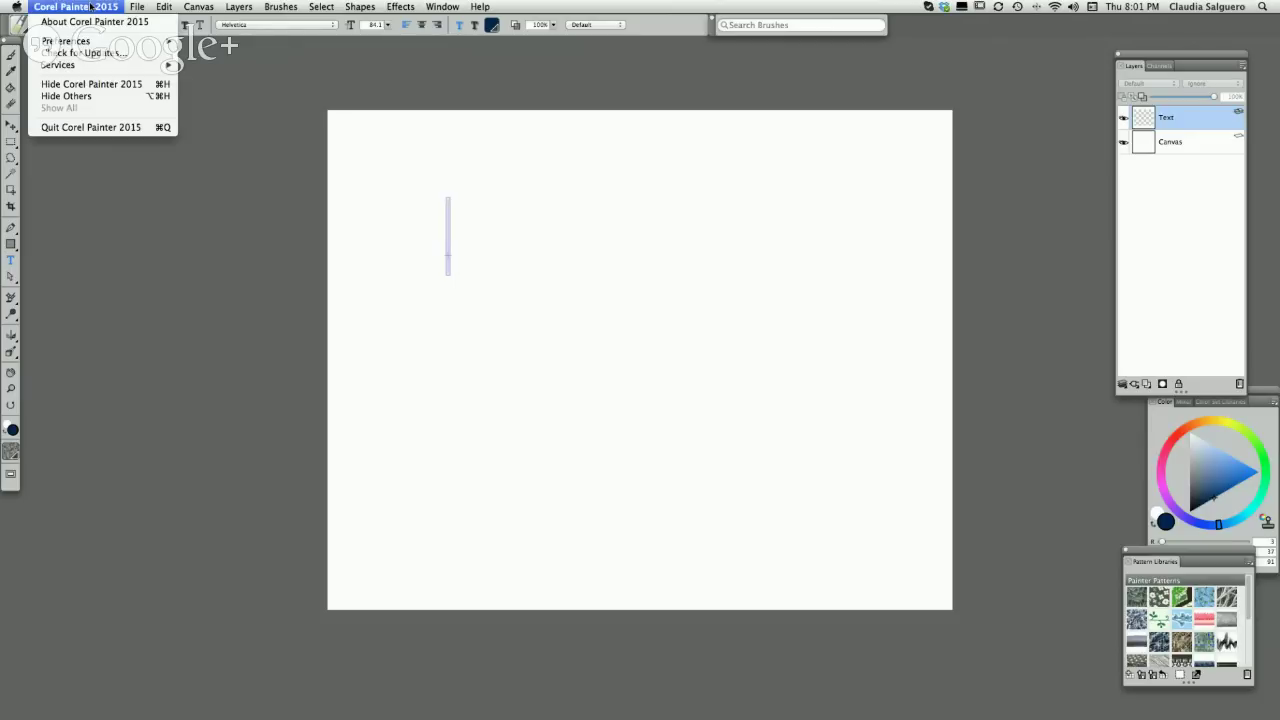
pyautogui.click(104, 129)
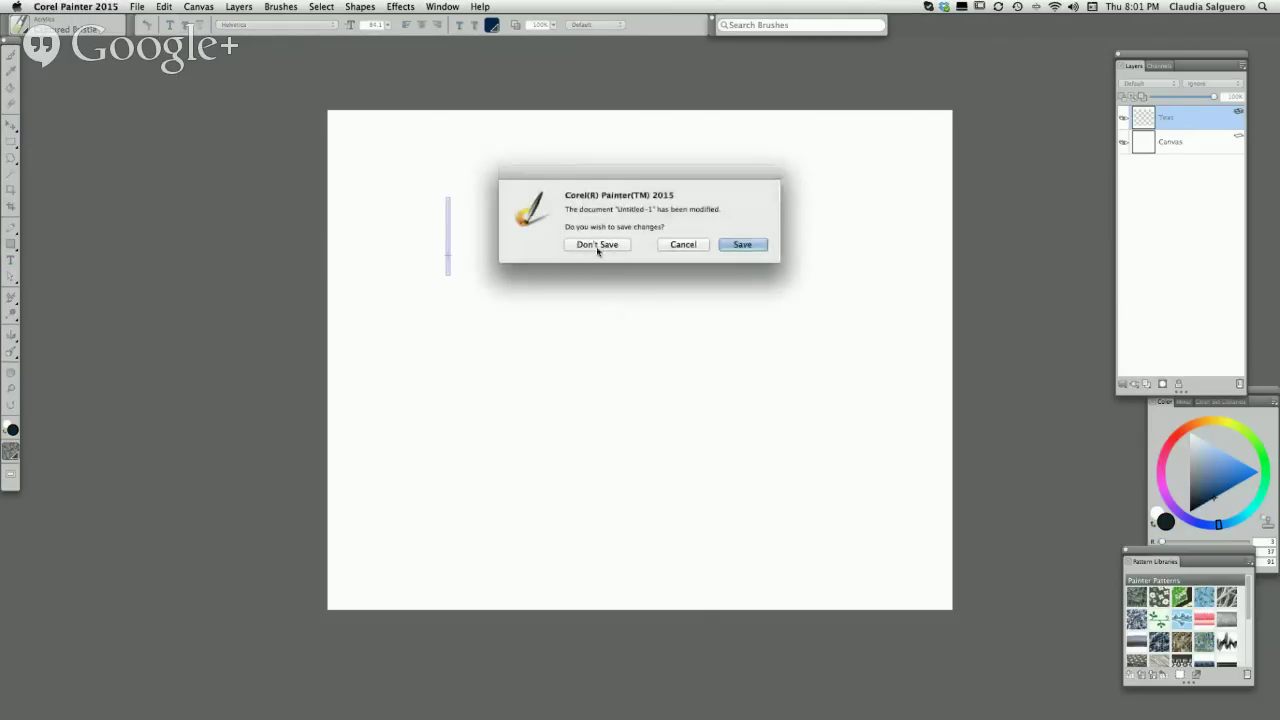
pyautogui.click(597, 247)
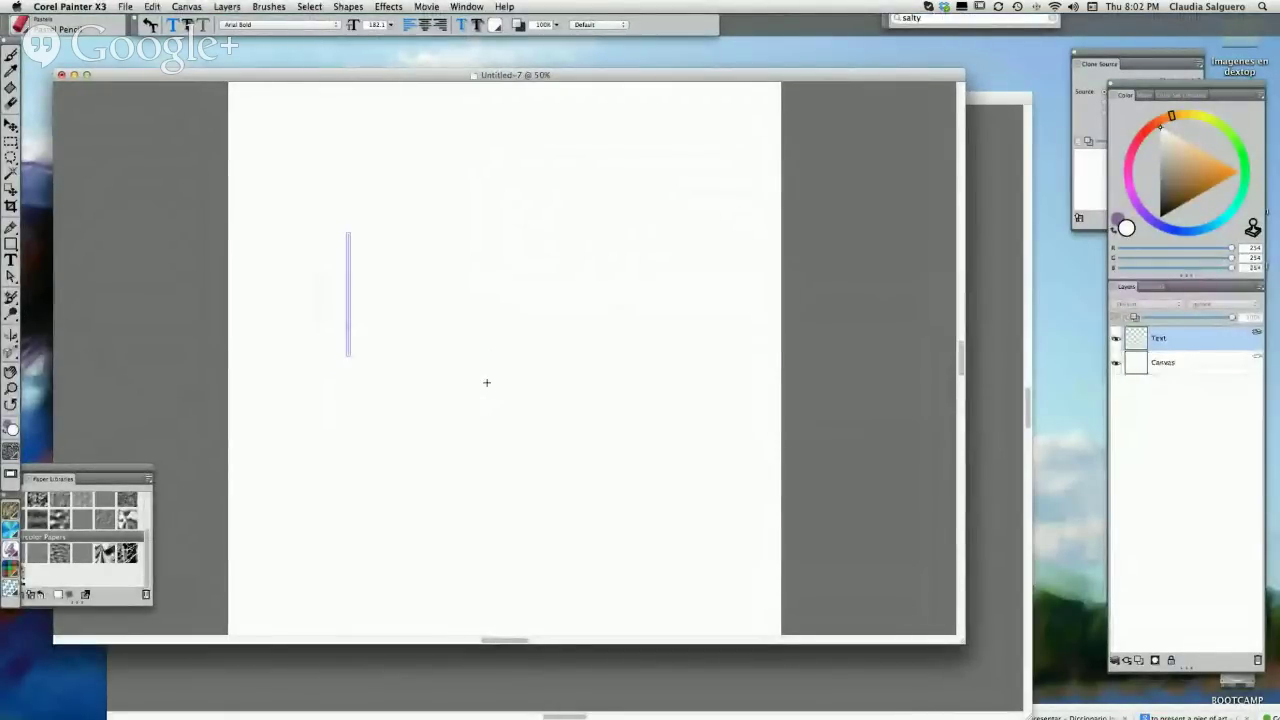
# - Reposition the text insertion point on the blank document's canvas and select the Canvas layer
pyautogui.click(424, 282)
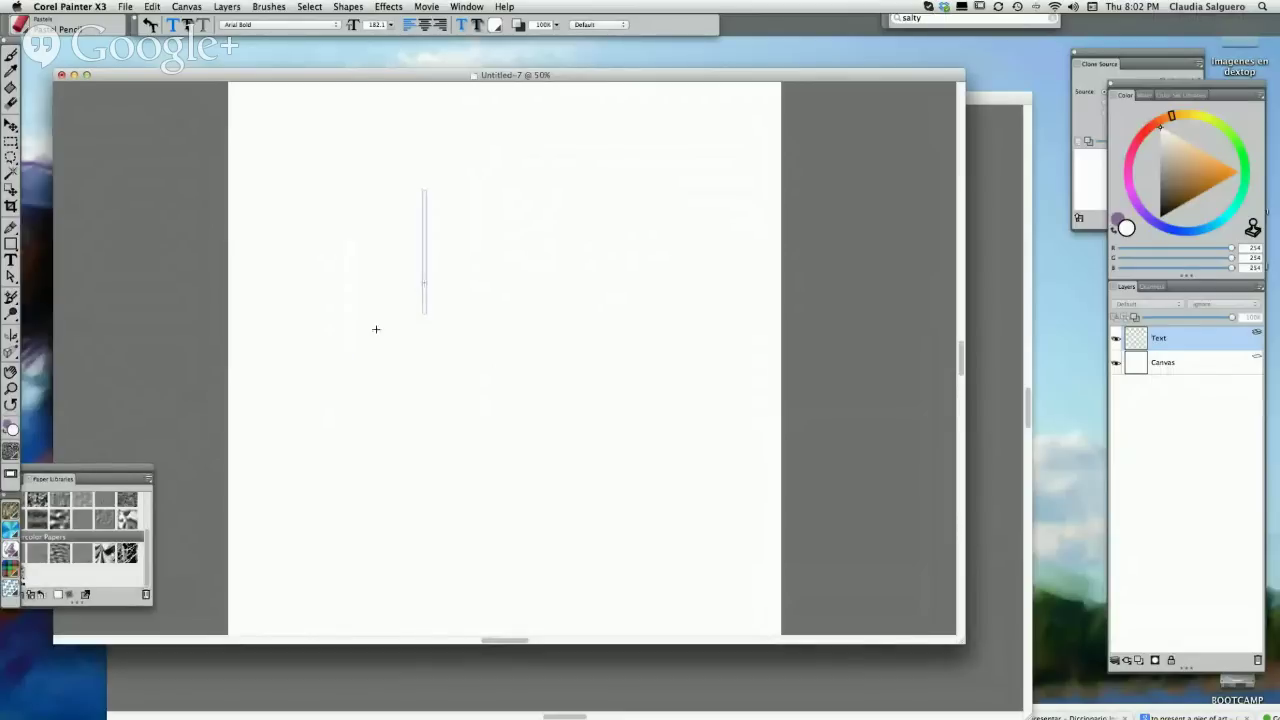
pyautogui.click(20, 26)
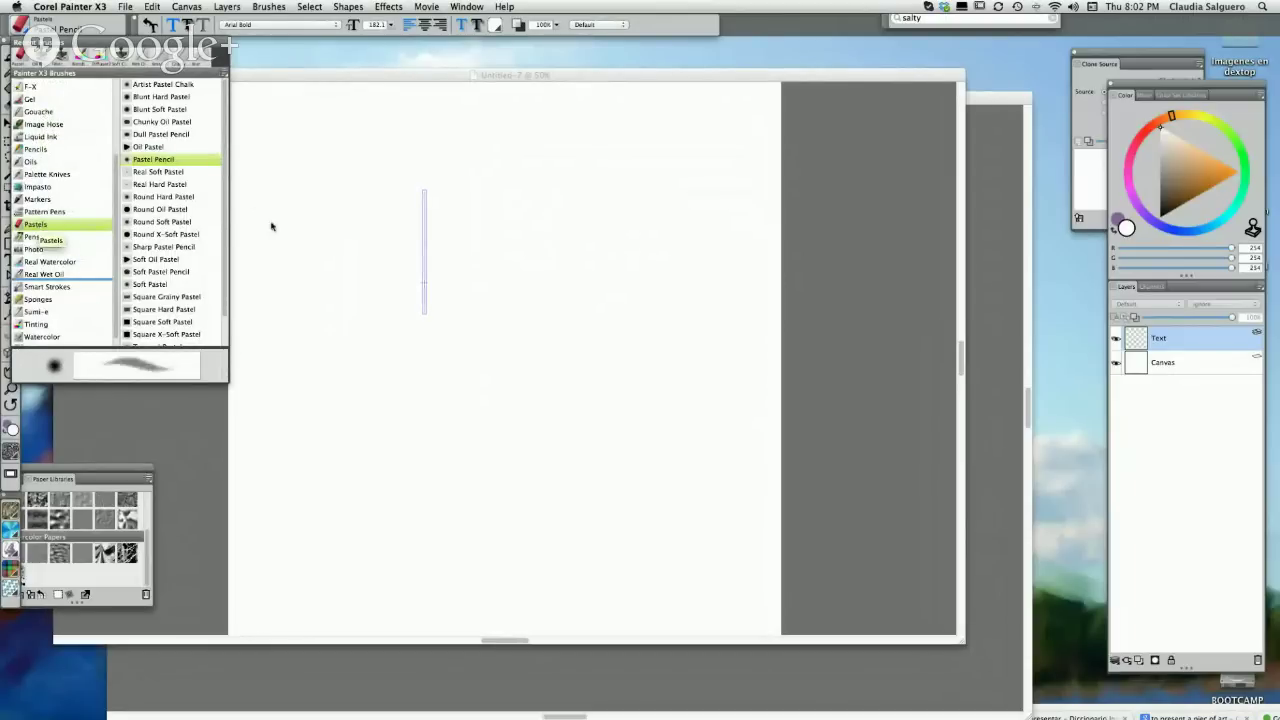
pyautogui.click(291, 268)
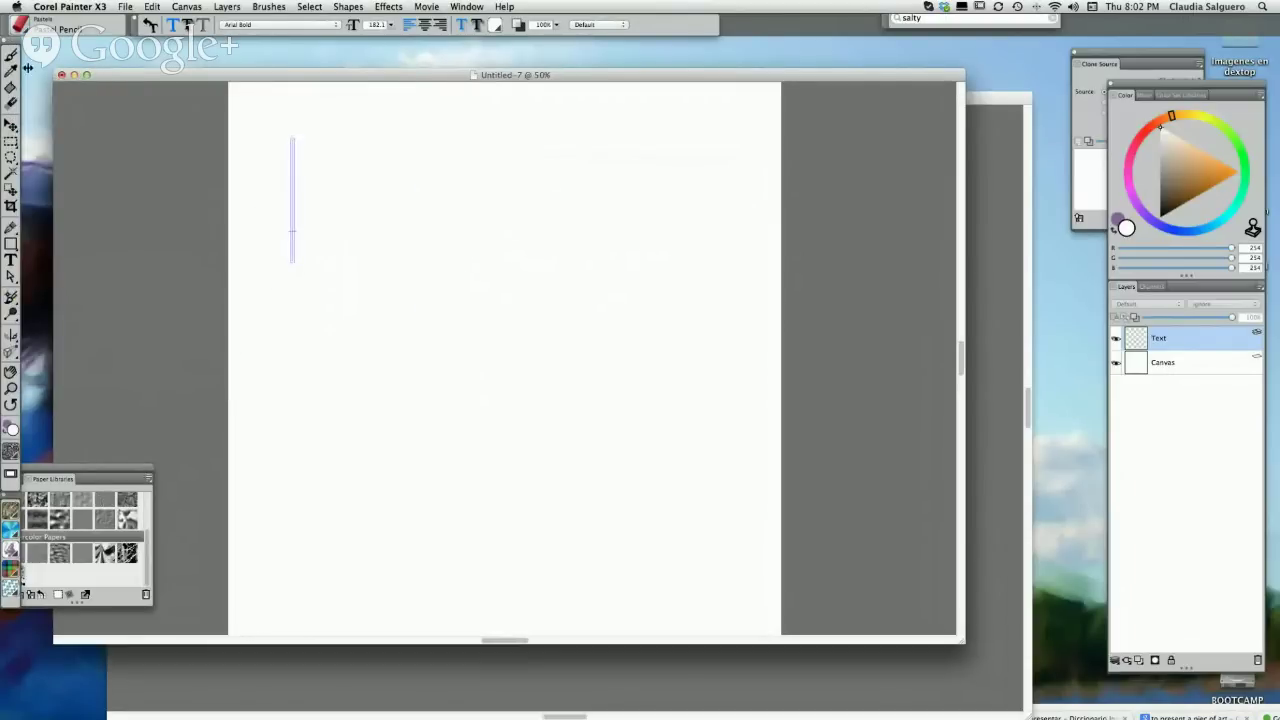
pyautogui.click(1166, 363)
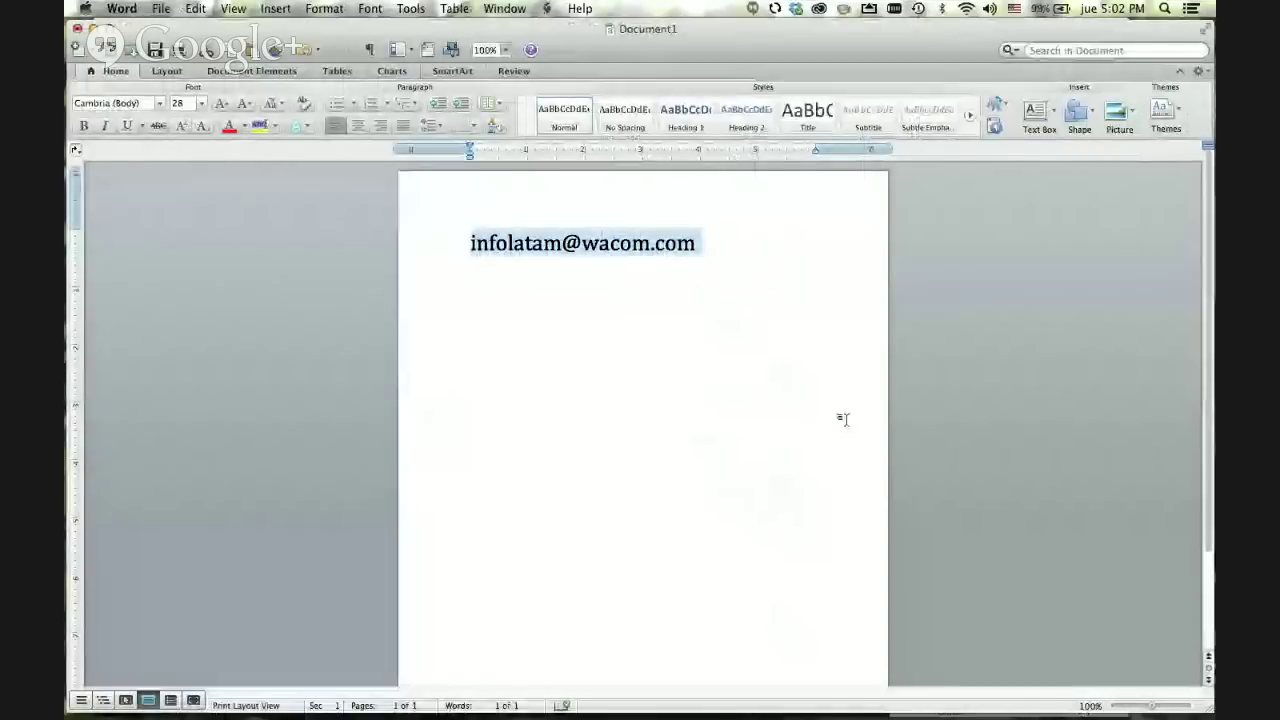
pyautogui.click(843, 419)
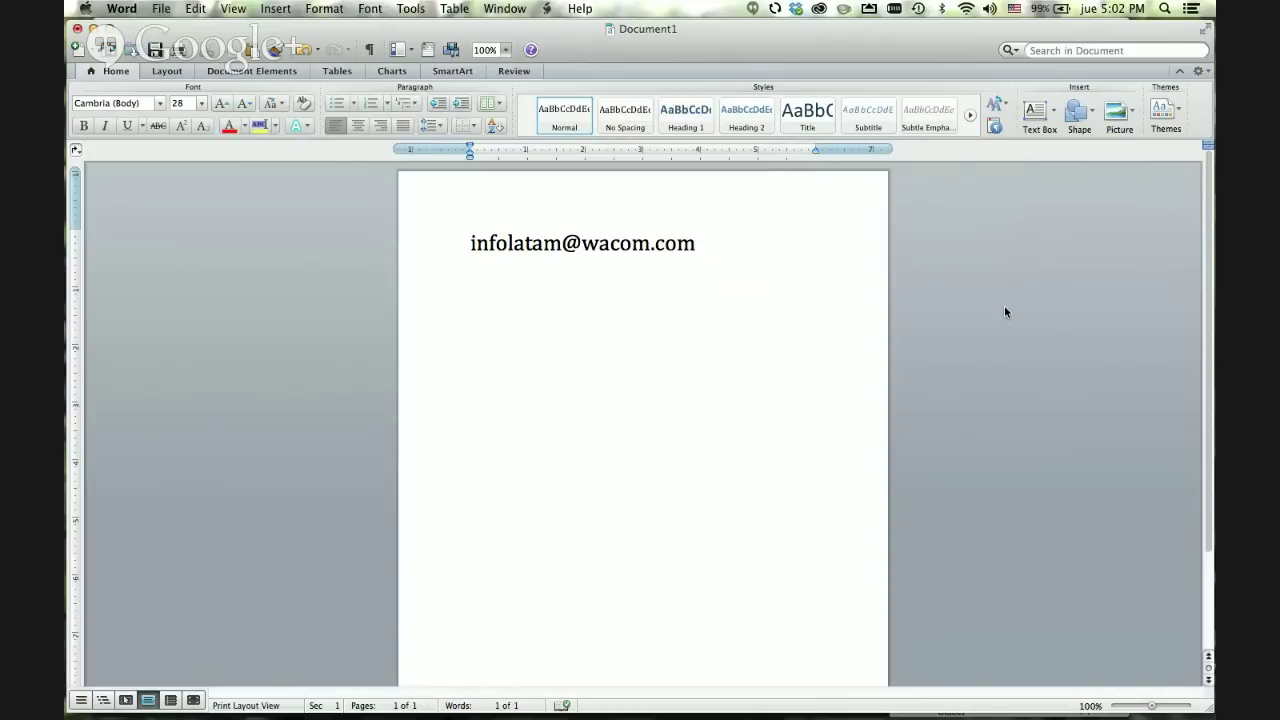
pyautogui.press('Return')
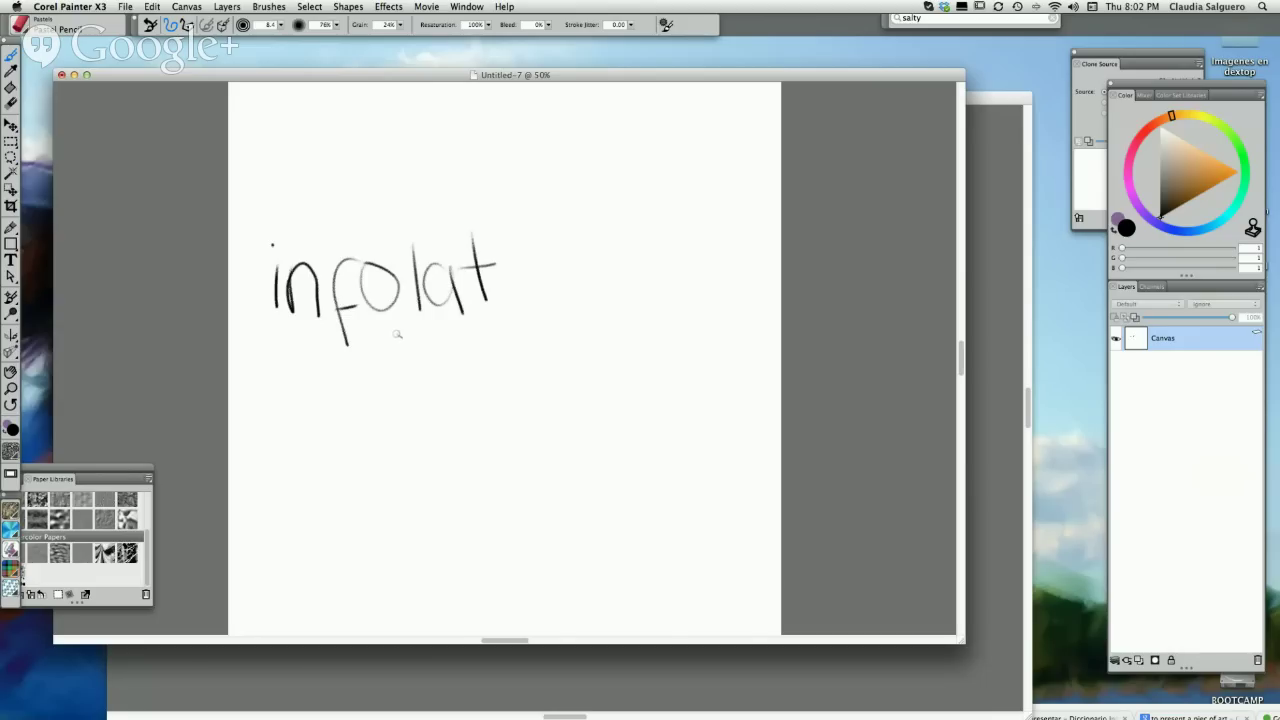
# - Undo the handwritten letter strokes on the blank canvas
pyautogui.press('super+z')
pyautogui.press('super+z')
pyautogui.press('super+z')
pyautogui.press('super+z')
pyautogui.press('super+z')
pyautogui.press('super+z')
pyautogui.press('super+z')
pyautogui.press('super+z')
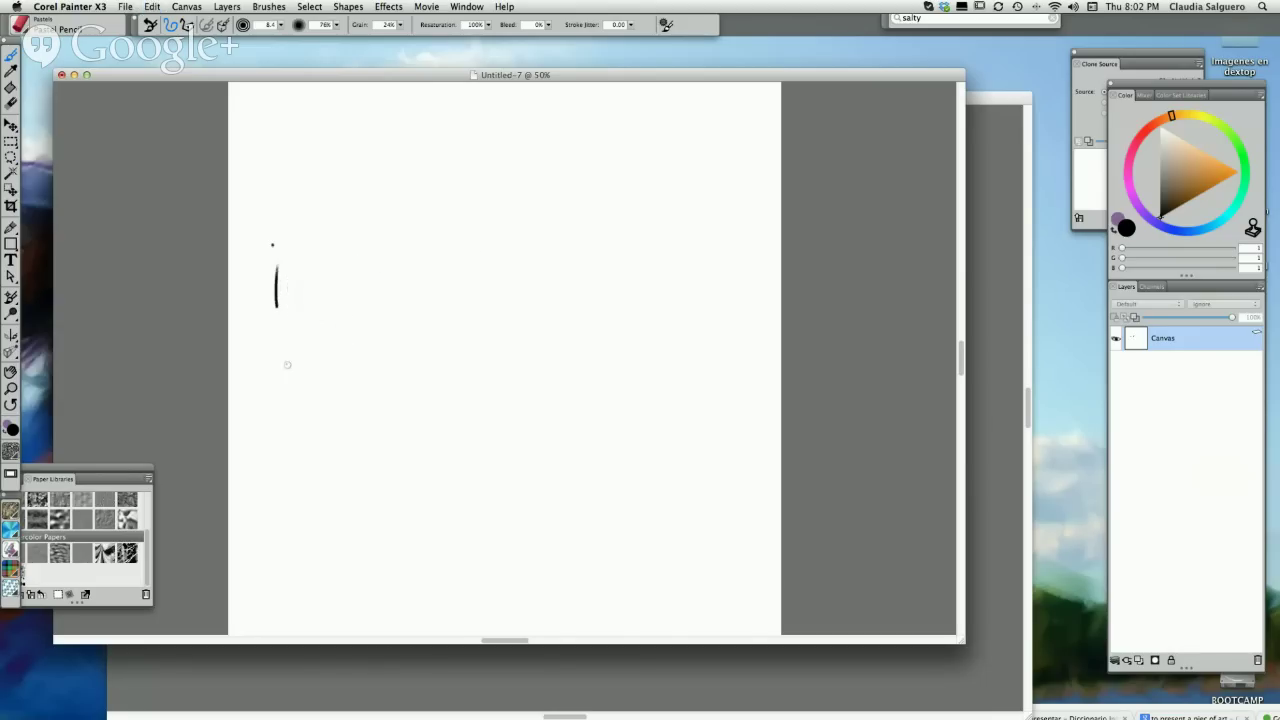
# - Handwrite the contact e-mail address up to the at sign in black, slanting upward across the canvas with the Pastel Pencil
pyautogui.click(263, 467)
pyautogui.moveTo(285, 470)
pyautogui.mouseDown()
pyautogui.moveTo(298, 520)
pyautogui.moveTo(377, 518)
pyautogui.moveTo(392, 428)
pyautogui.moveTo(420, 458)
pyautogui.mouseUp()
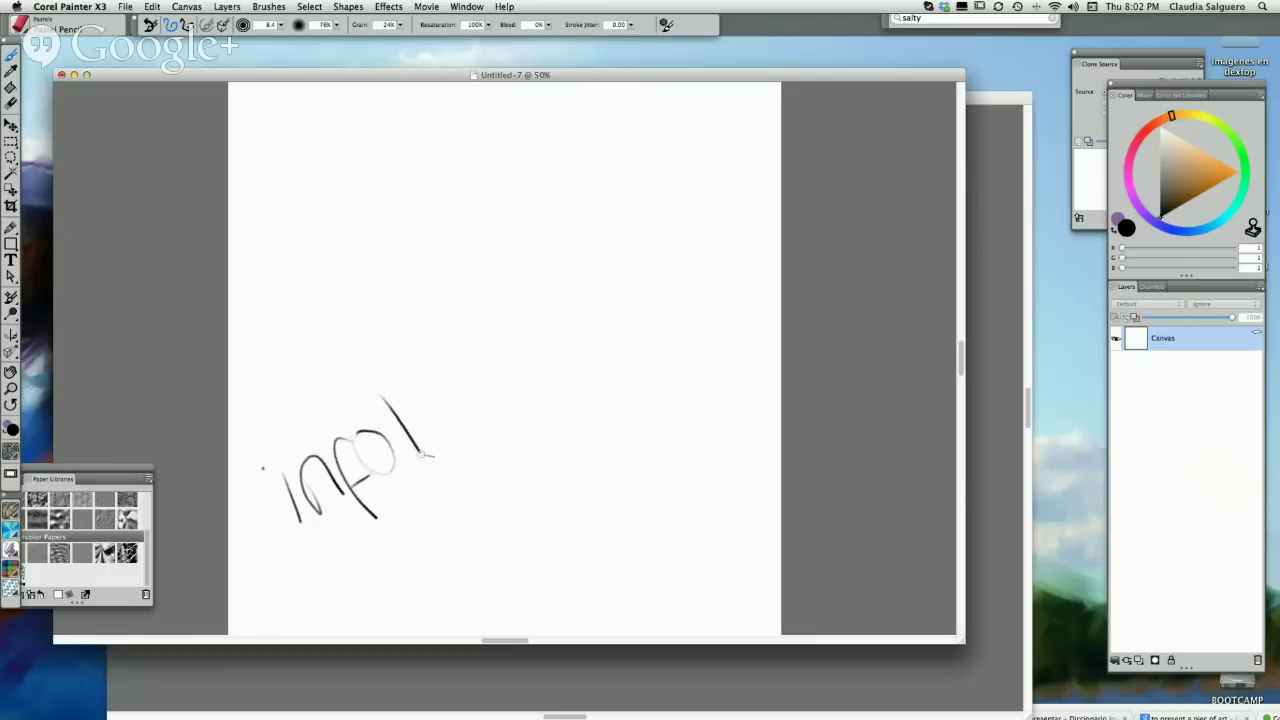
pyautogui.moveTo(448, 408)
pyautogui.mouseDown()
pyautogui.moveTo(430, 440)
pyautogui.moveTo(462, 432)
pyautogui.mouseUp()
pyautogui.moveTo(436, 354); pyautogui.dragTo(470, 416)
pyautogui.moveTo(432, 386)
pyautogui.mouseDown()
pyautogui.moveTo(464, 366)
pyautogui.moveTo(466, 400)
pyautogui.mouseUp()
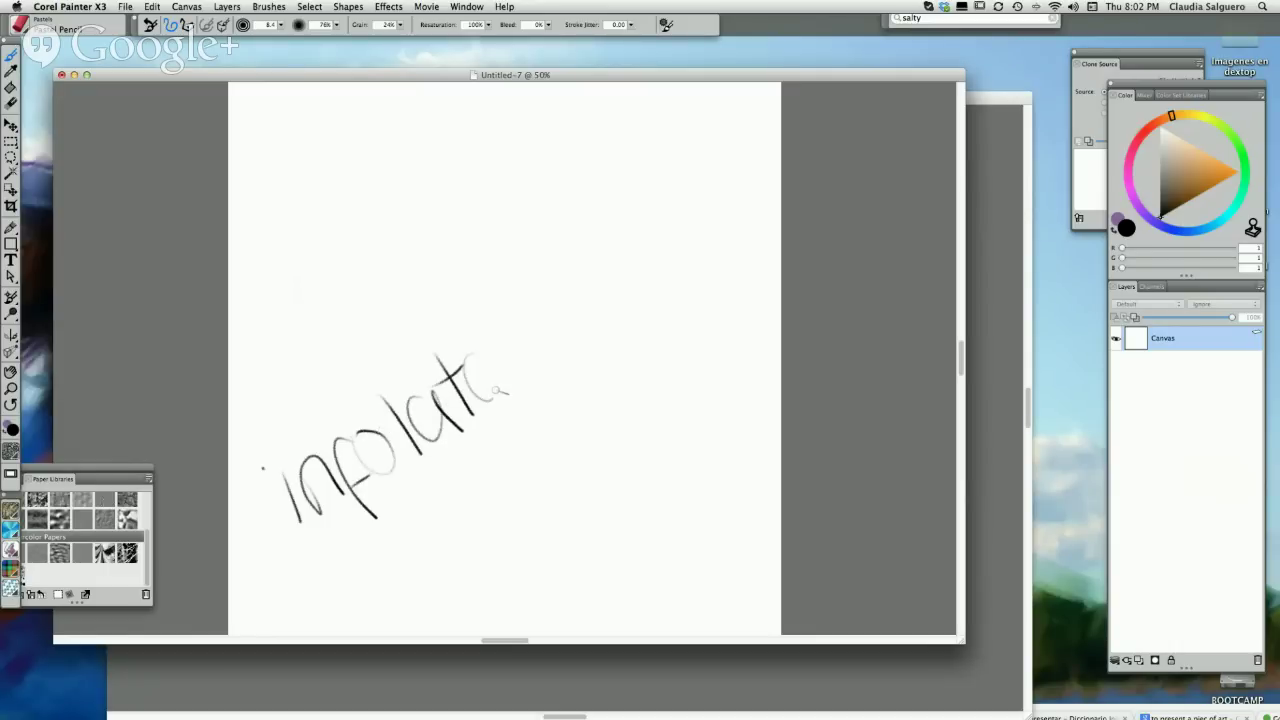
pyautogui.moveTo(482, 356); pyautogui.dragTo(512, 394)
pyautogui.moveTo(490, 388)
pyautogui.mouseDown()
pyautogui.moveTo(505, 354)
pyautogui.moveTo(536, 332)
pyautogui.mouseUp()
pyautogui.moveTo(526, 350); pyautogui.dragTo(554, 352)
pyautogui.moveTo(588, 296)
pyautogui.mouseDown()
pyautogui.moveTo(578, 314)
pyautogui.moveTo(615, 323)
pyautogui.mouseUp()
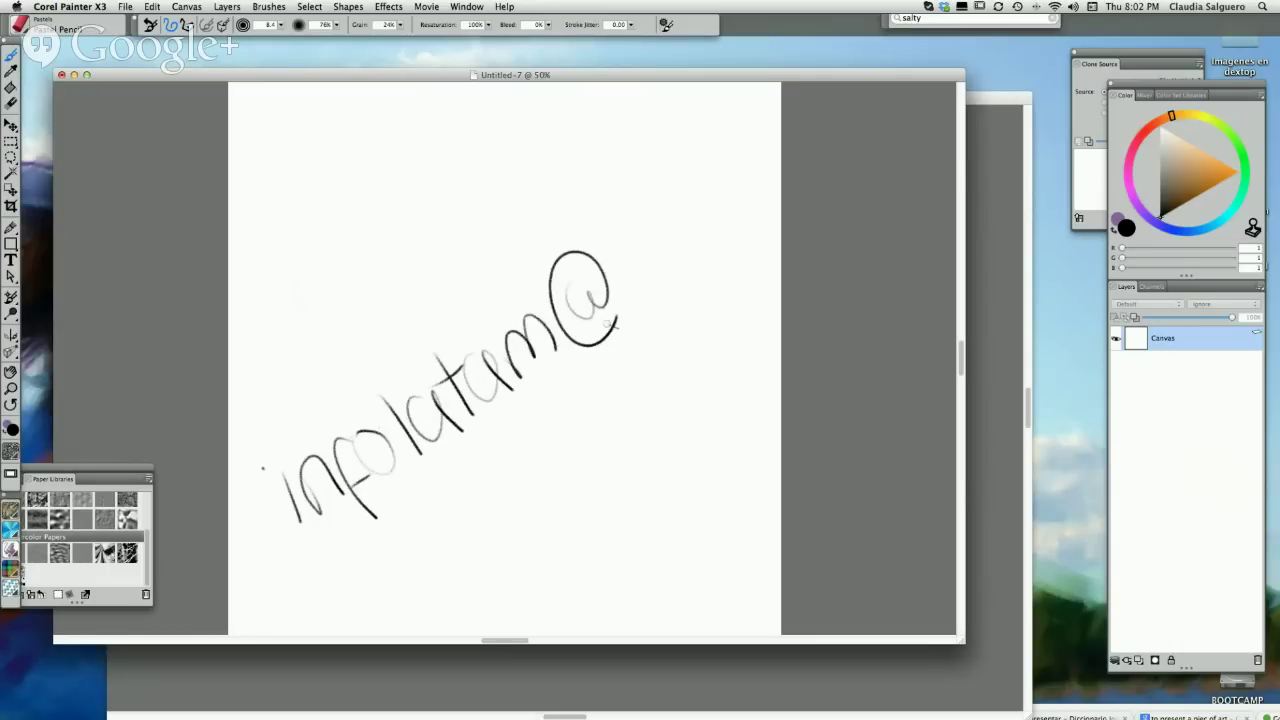
# - Handwrite the domain part of the contact e-mail address on a second slanted line below the first
pyautogui.moveTo(422, 542)
pyautogui.mouseDown()
pyautogui.moveTo(486, 529)
pyautogui.moveTo(516, 498)
pyautogui.moveTo(546, 518)
pyautogui.mouseUp()
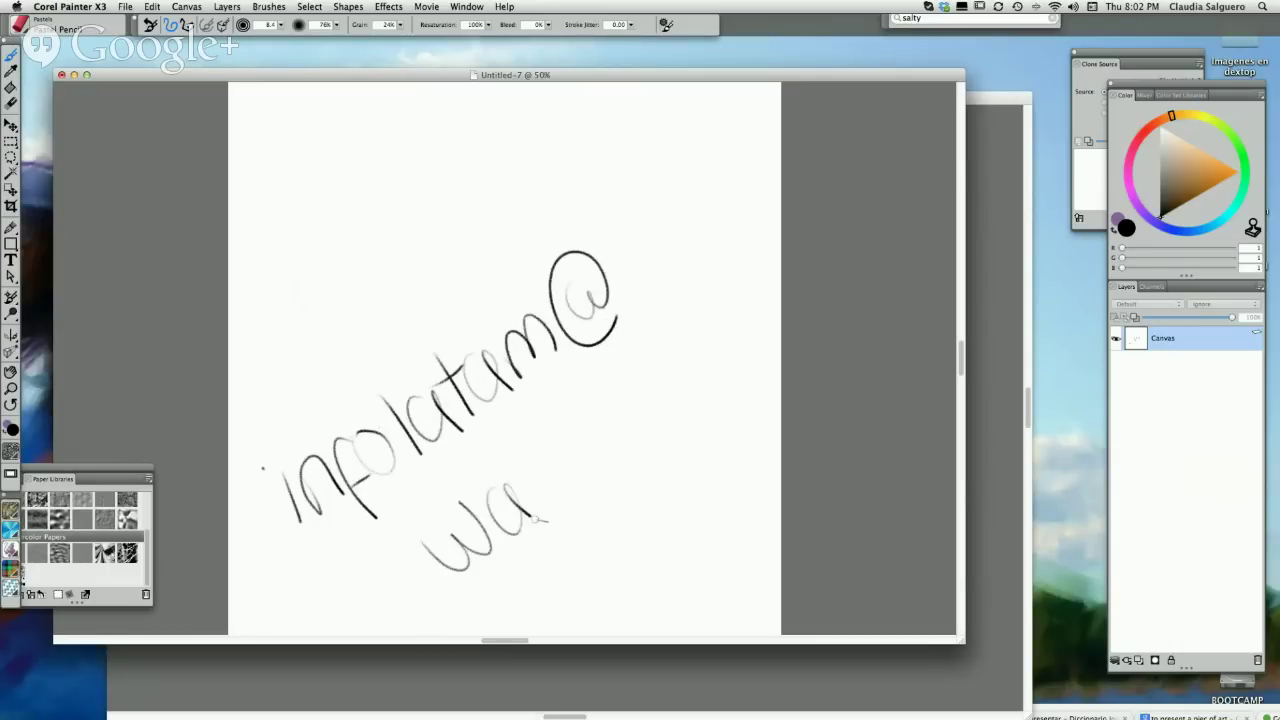
pyautogui.moveTo(552, 468)
pyautogui.mouseDown()
pyautogui.moveTo(568, 495)
pyautogui.moveTo(550, 445)
pyautogui.moveTo(599, 435)
pyautogui.moveTo(645, 387)
pyautogui.moveTo(686, 374)
pyautogui.moveTo(693, 395)
pyautogui.moveTo(745, 340)
pyautogui.mouseUp()
pyautogui.click(645, 420)
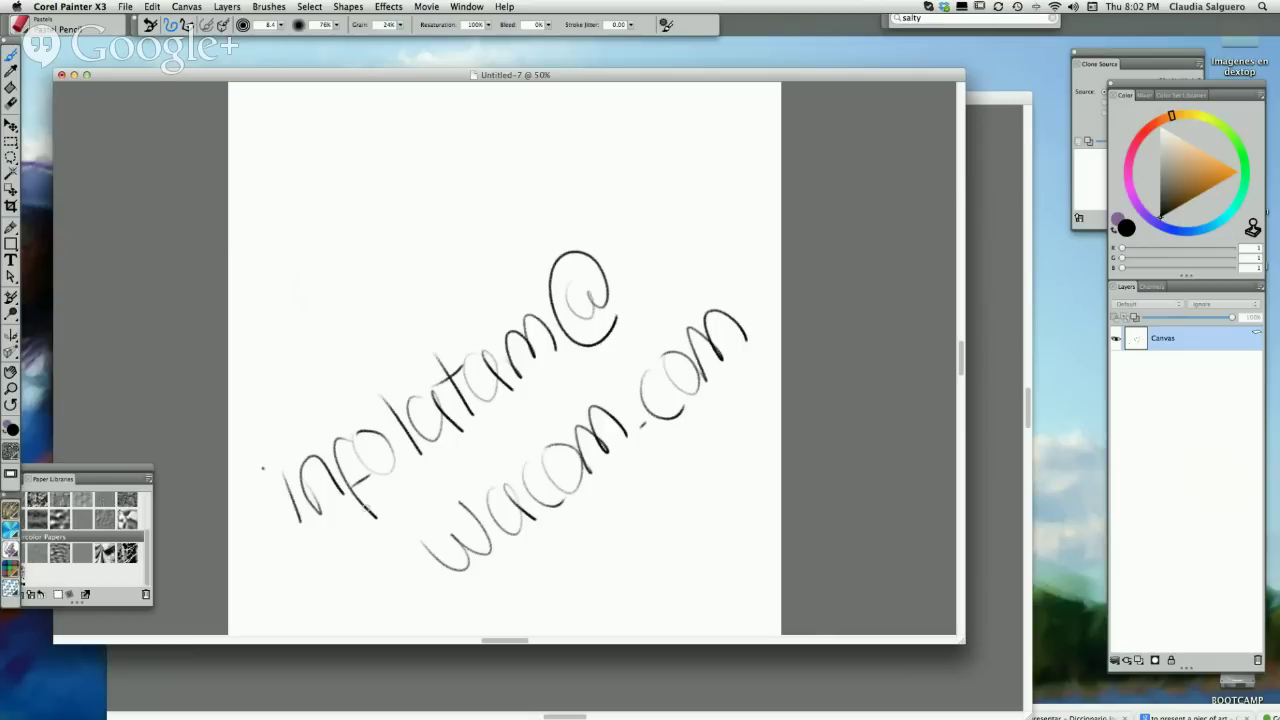
pyautogui.moveTo(578, 283); pyautogui.dragTo(572, 308)
# - Close the handwritten document without saving and show the Sujeto and Layer 1 layers in Sofia_002
pyautogui.moveTo(228, 77); pyautogui.dragTo(367, 499)
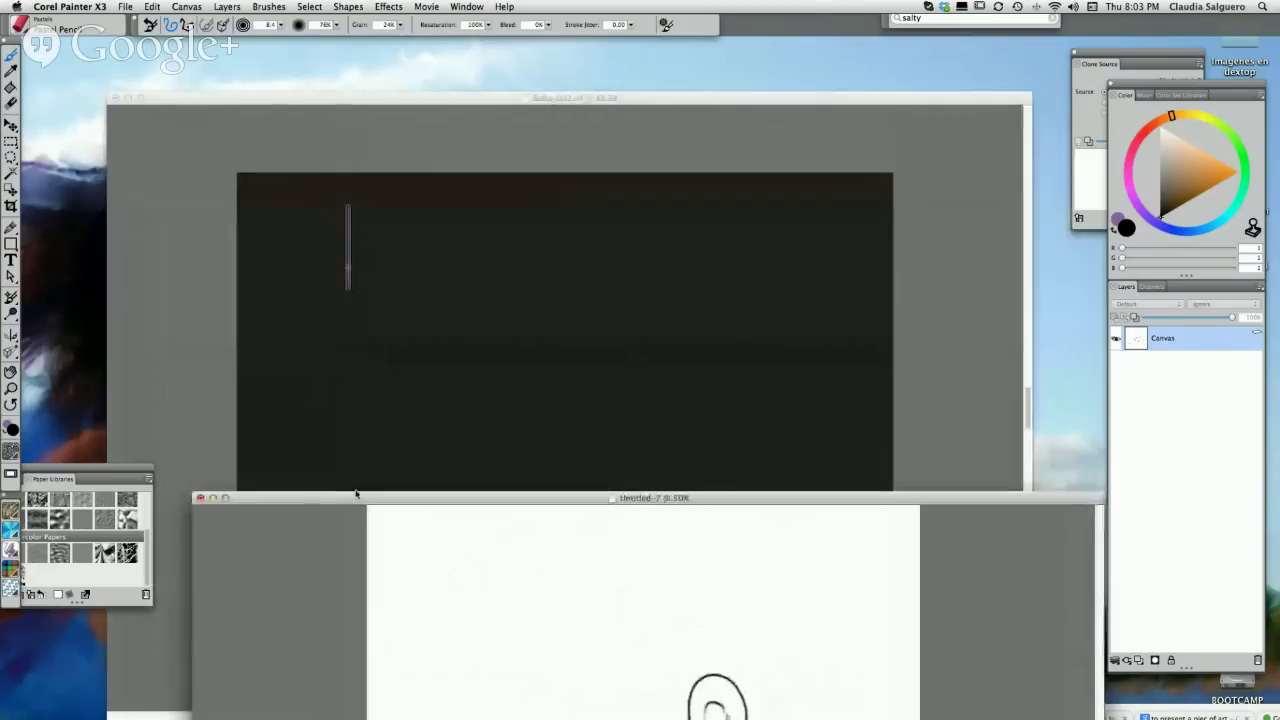
pyautogui.click(200, 498)
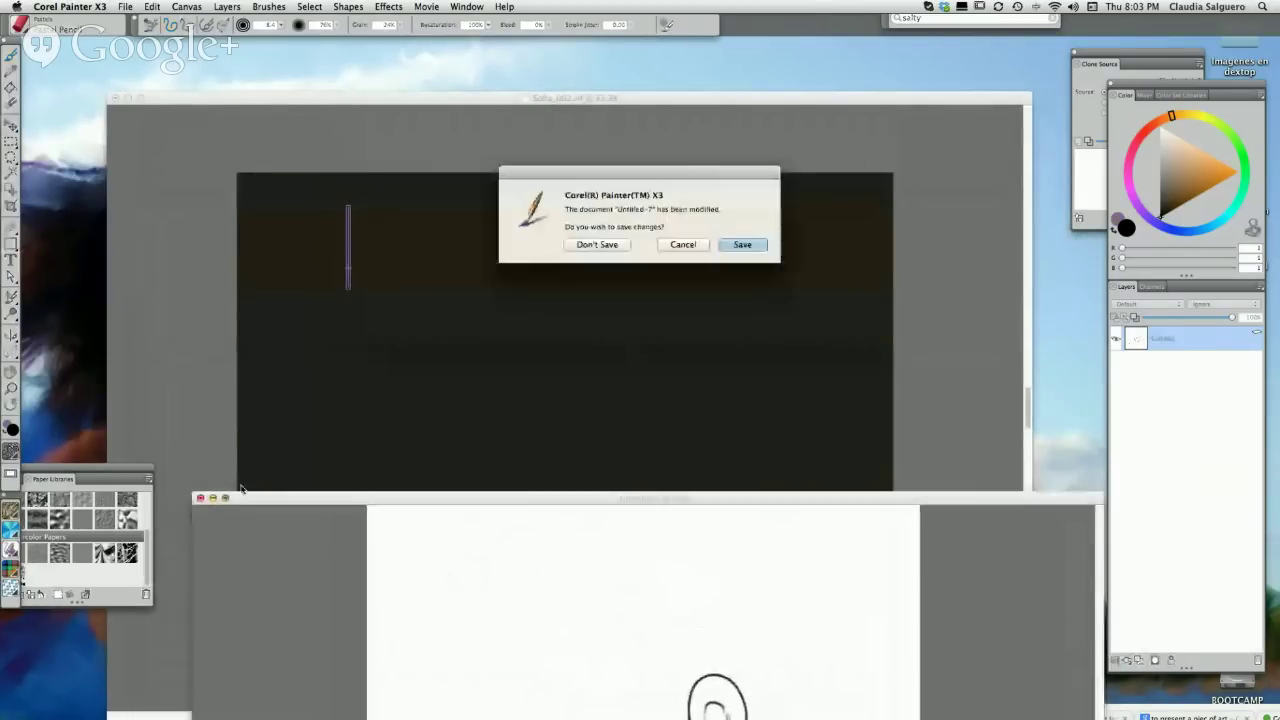
pyautogui.click(586, 247)
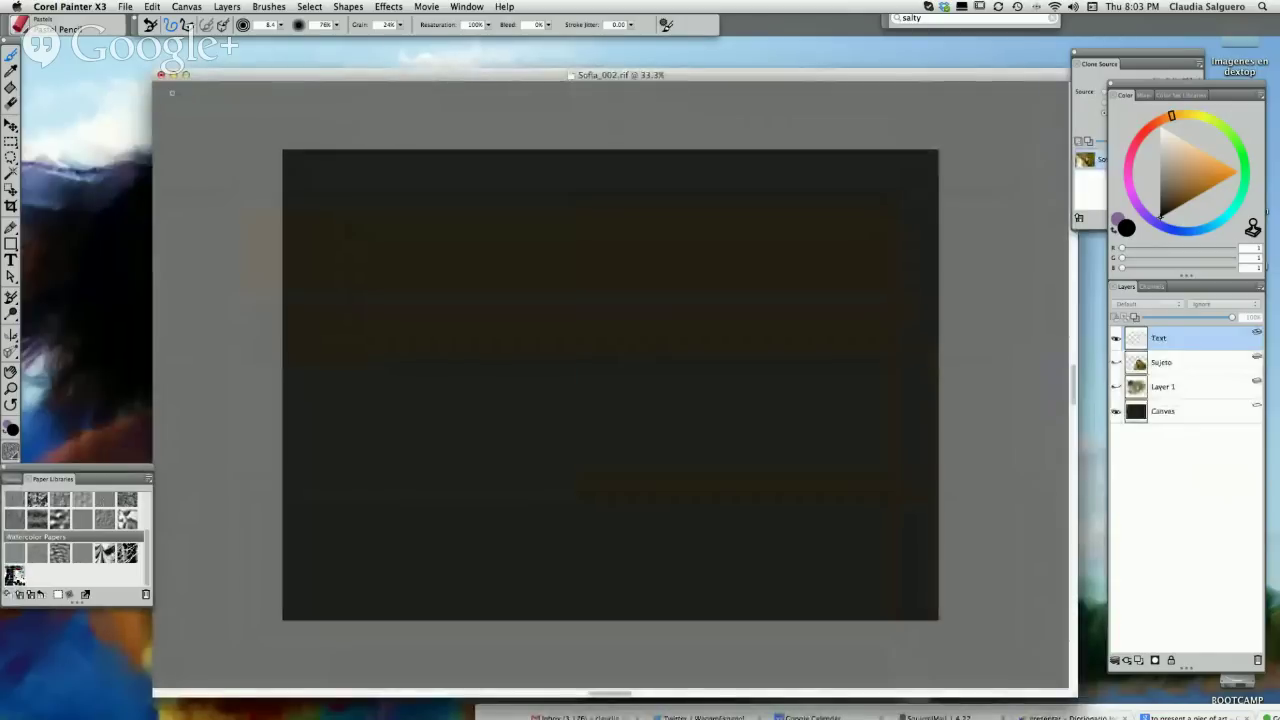
pyautogui.click(1116, 362)
pyautogui.click(1116, 386)
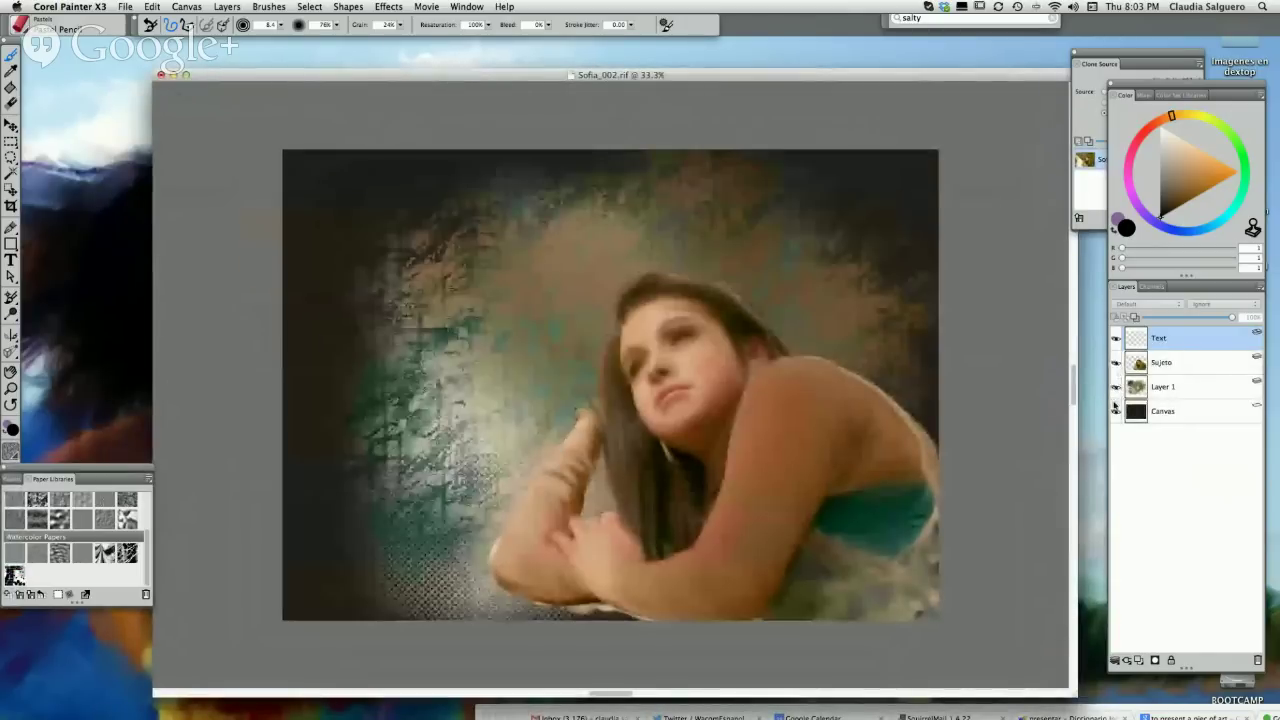
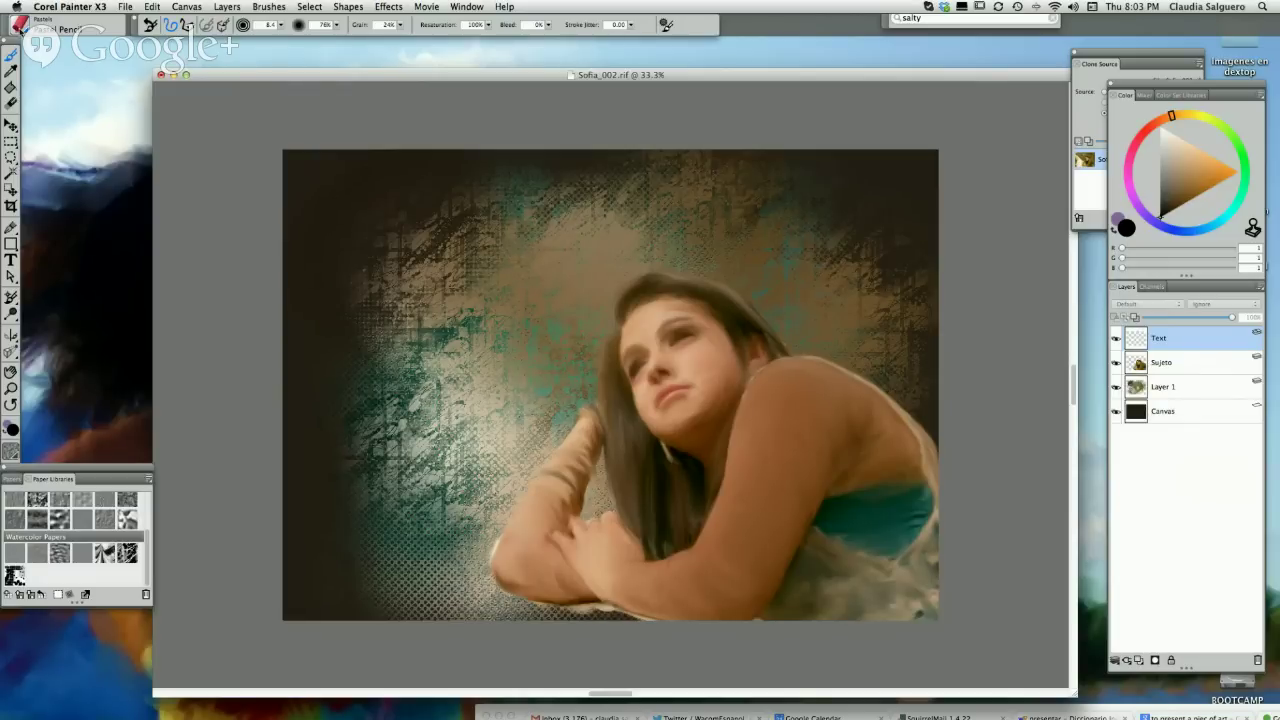
# - Choose the Captured Bristle brush from the Acrylics category
pyautogui.click(40, 25)
pyautogui.scroll(5, 114, 95)
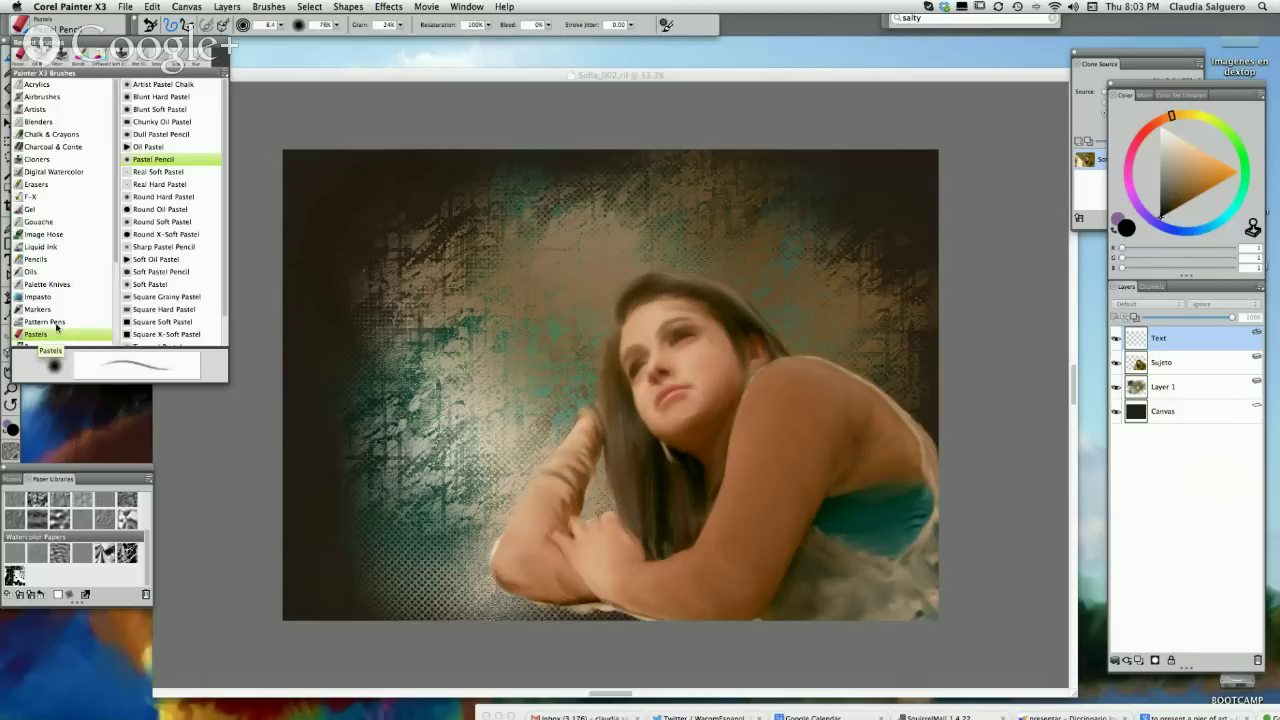
pyautogui.click(45, 85)
pyautogui.click(155, 97)
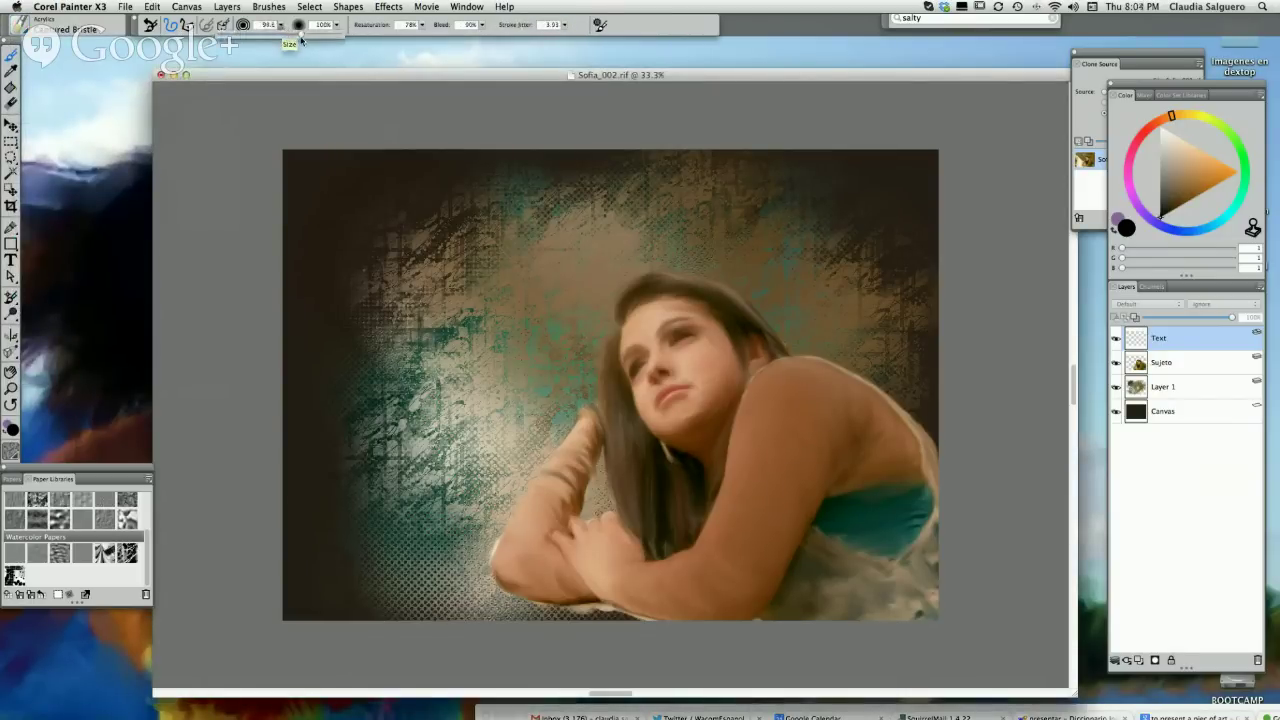
# - Commit the empty Text layer to an image layer and delete it
pyautogui.click(394, 223)
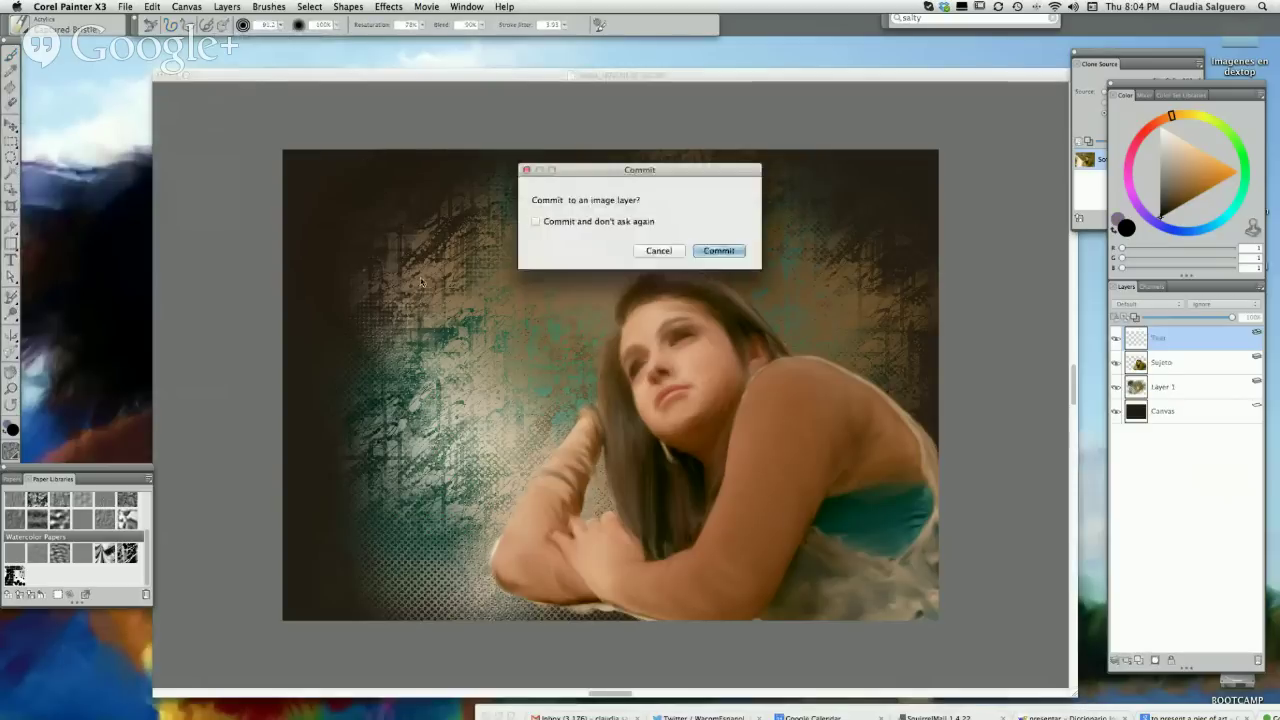
pyautogui.click(707, 252)
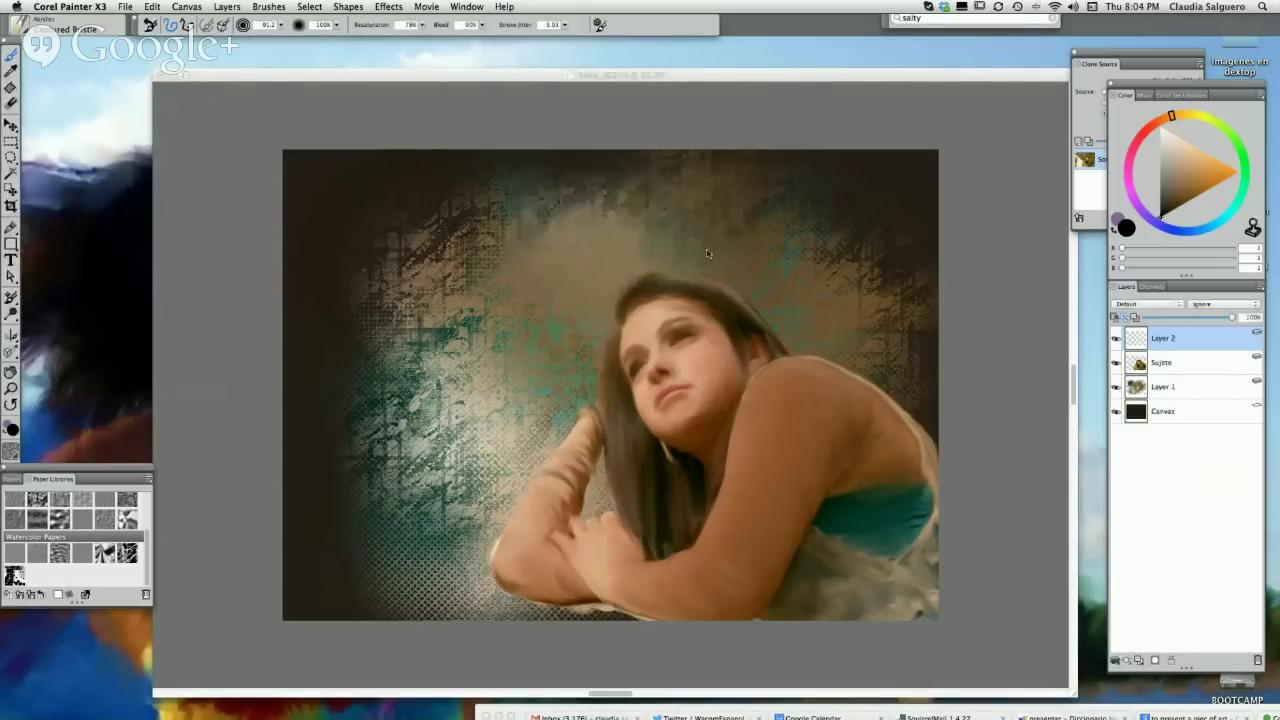
pyautogui.click(1257, 661)
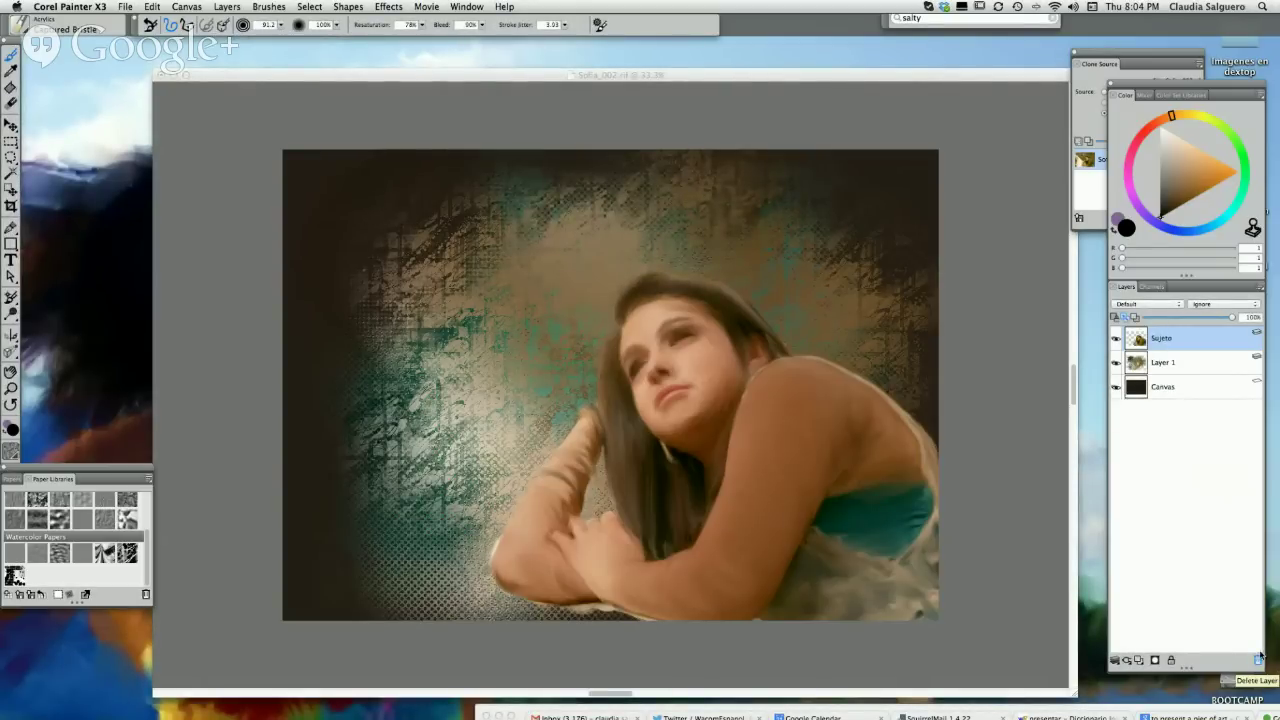
# - Brush Captured Bristle strokes on the Sujeto layer over the textured background above the head and beside the arms
pyautogui.click(471, 266)
pyautogui.moveTo(471, 266)
pyautogui.mouseDown()
pyautogui.moveTo(428, 518)
pyautogui.moveTo(425, 465)
pyautogui.moveTo(459, 381)
pyautogui.moveTo(592, 236)
pyautogui.moveTo(691, 207)
pyautogui.moveTo(741, 207)
pyautogui.mouseUp()
pyautogui.moveTo(488, 368)
pyautogui.mouseDown()
pyautogui.moveTo(435, 369)
pyautogui.moveTo(443, 434)
pyautogui.moveTo(384, 518)
pyautogui.mouseUp()
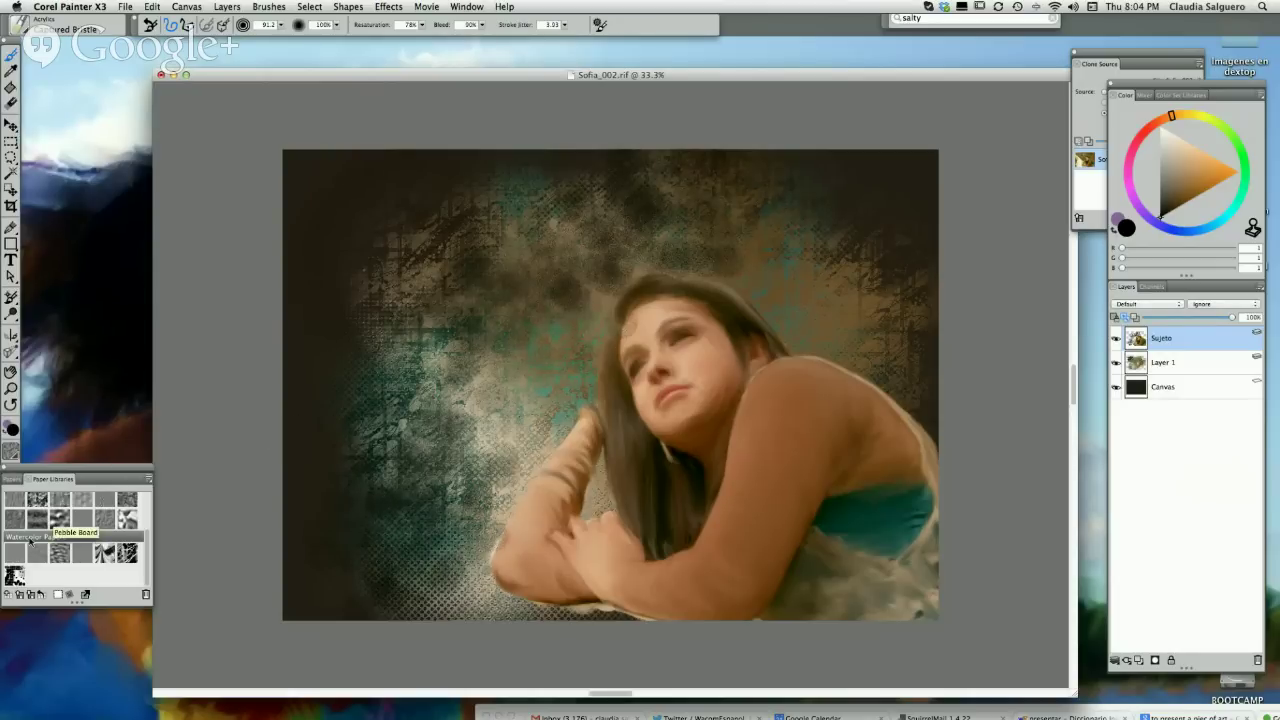
# - Choose the Sargent Brush from the Artists category
pyautogui.click(28, 30)
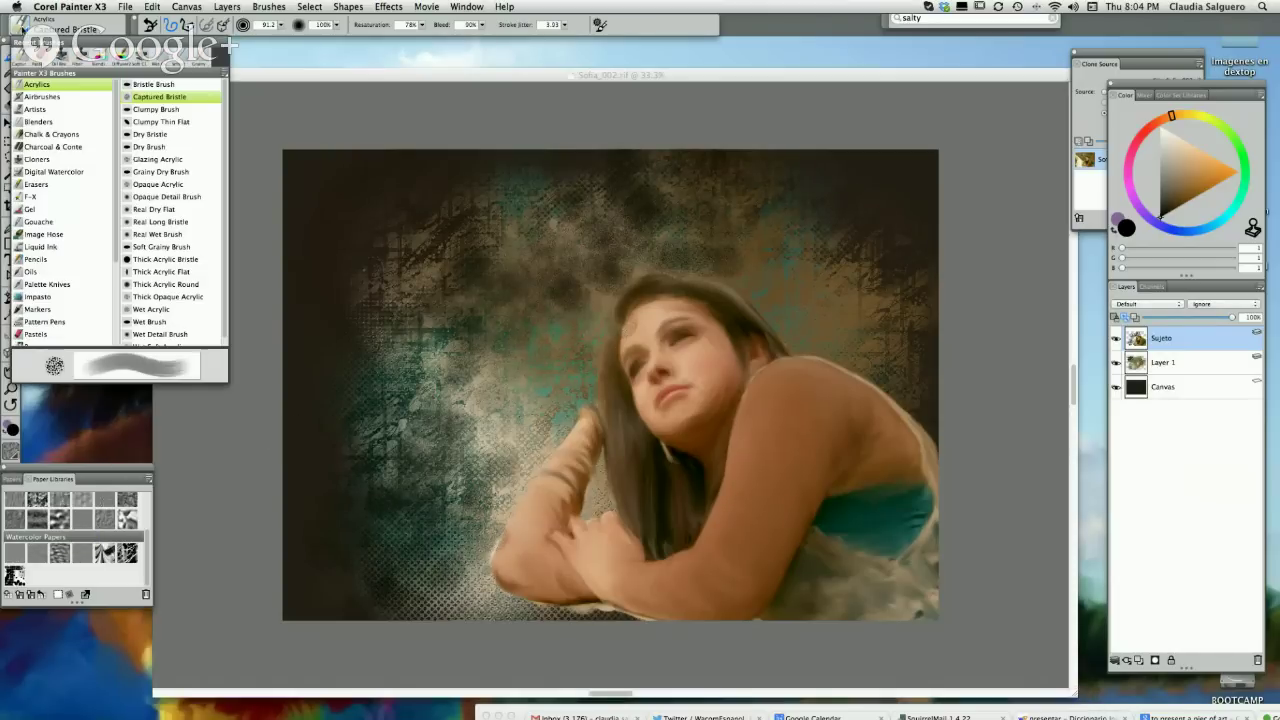
pyautogui.click(38, 118)
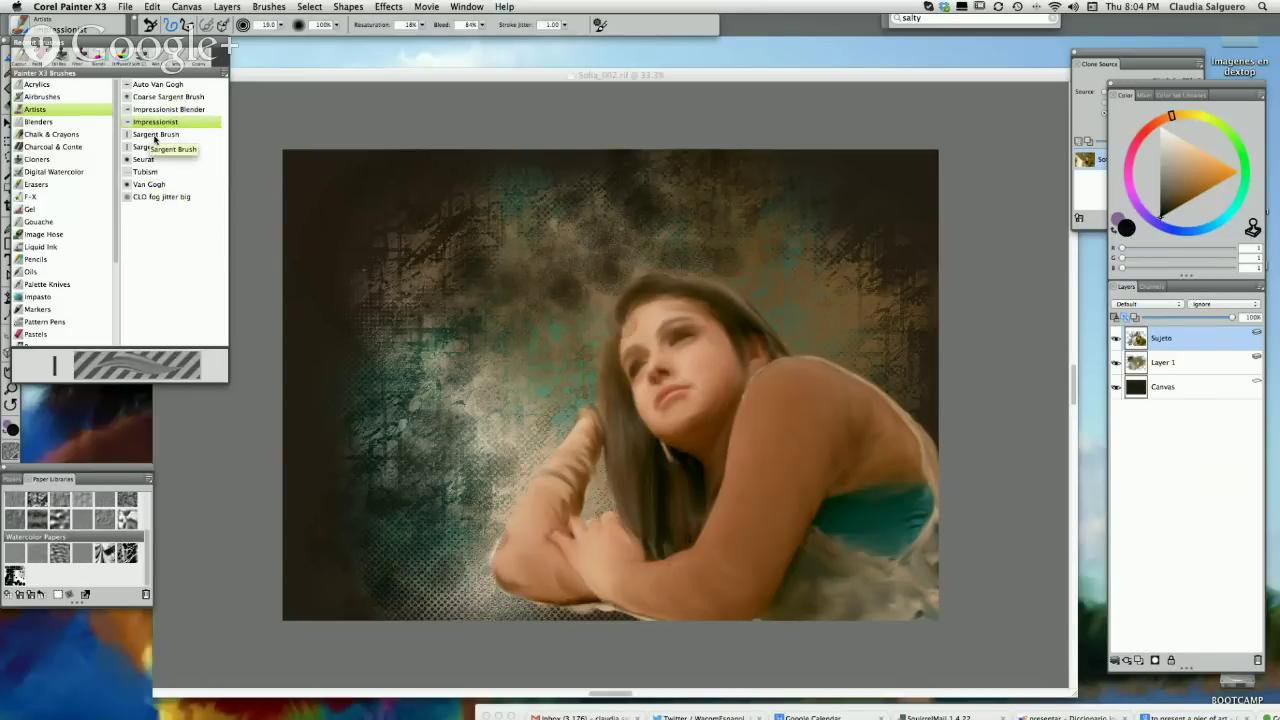
pyautogui.click(156, 134)
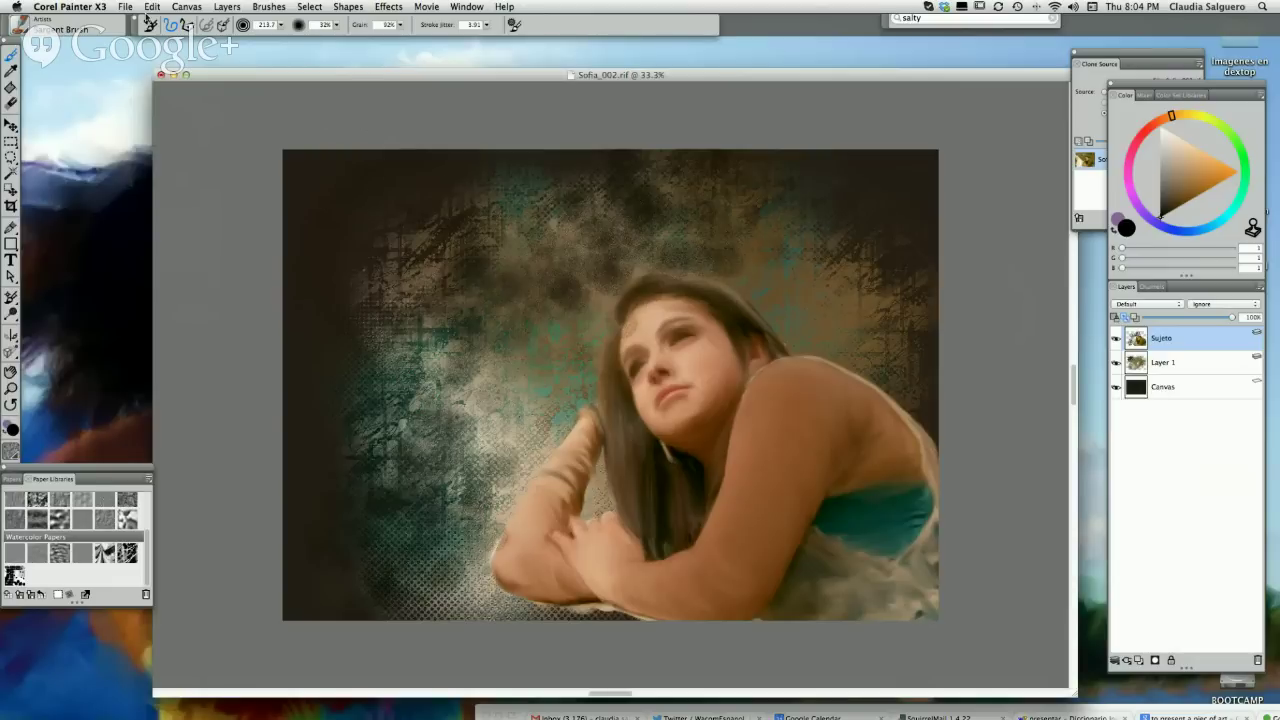
# - Create a new blank document for brush testing and move its window over the portrait
pyautogui.click(125, 7)
pyautogui.moveTo(151, 8)
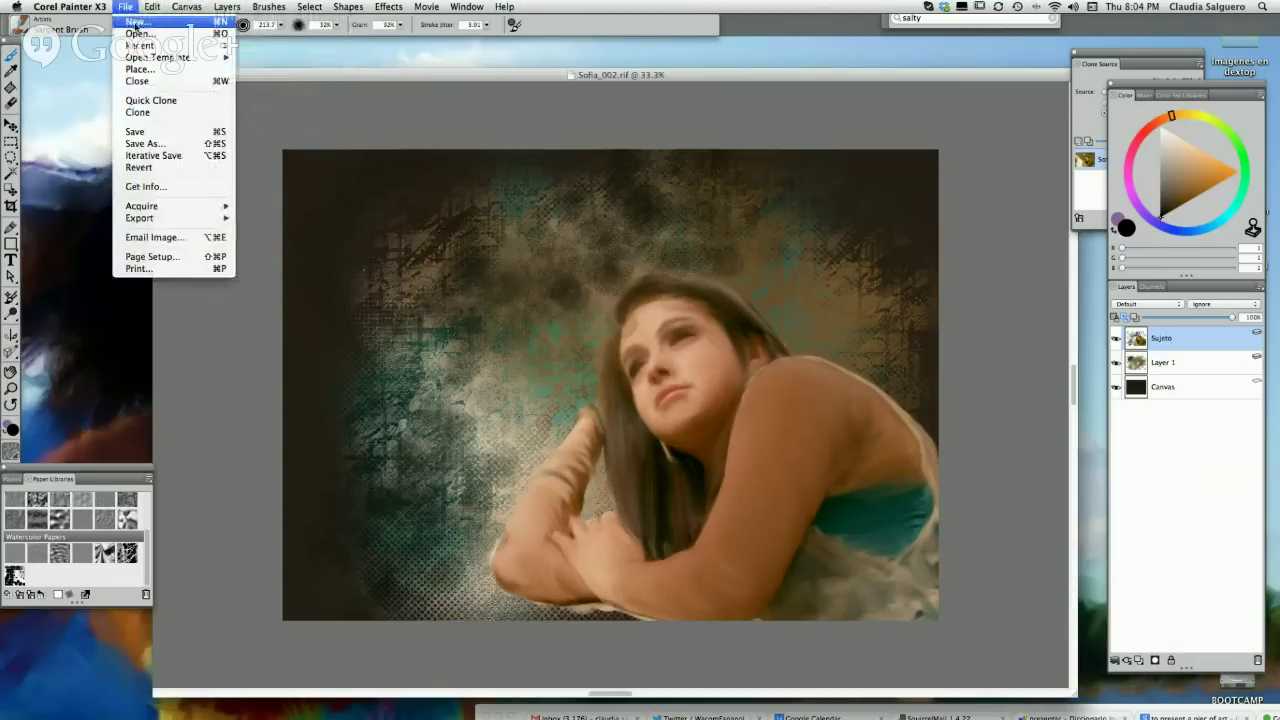
pyautogui.click(134, 22)
pyautogui.click(776, 315)
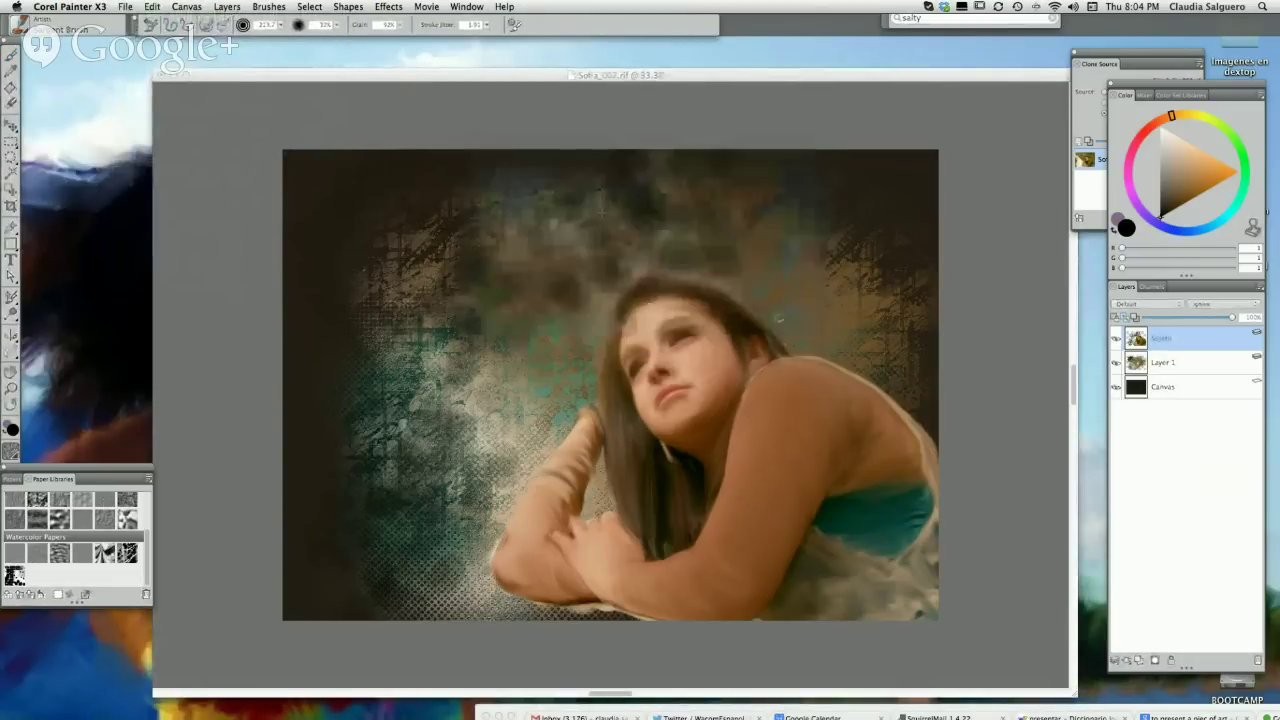
pyautogui.moveTo(505, 56); pyautogui.dragTo(820, 168)
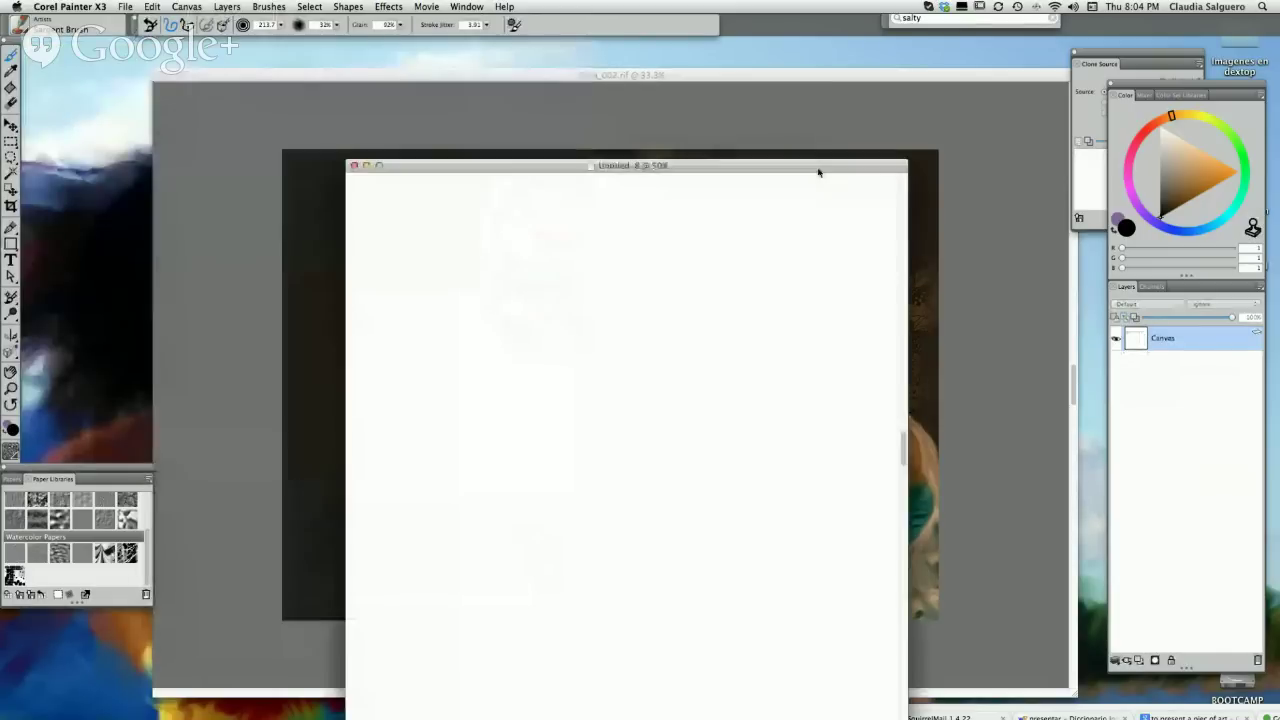
# - Move the blank document's window higher and set Sofia_002 as its clone source image
pyautogui.click(1088, 56)
pyautogui.click(777, 161)
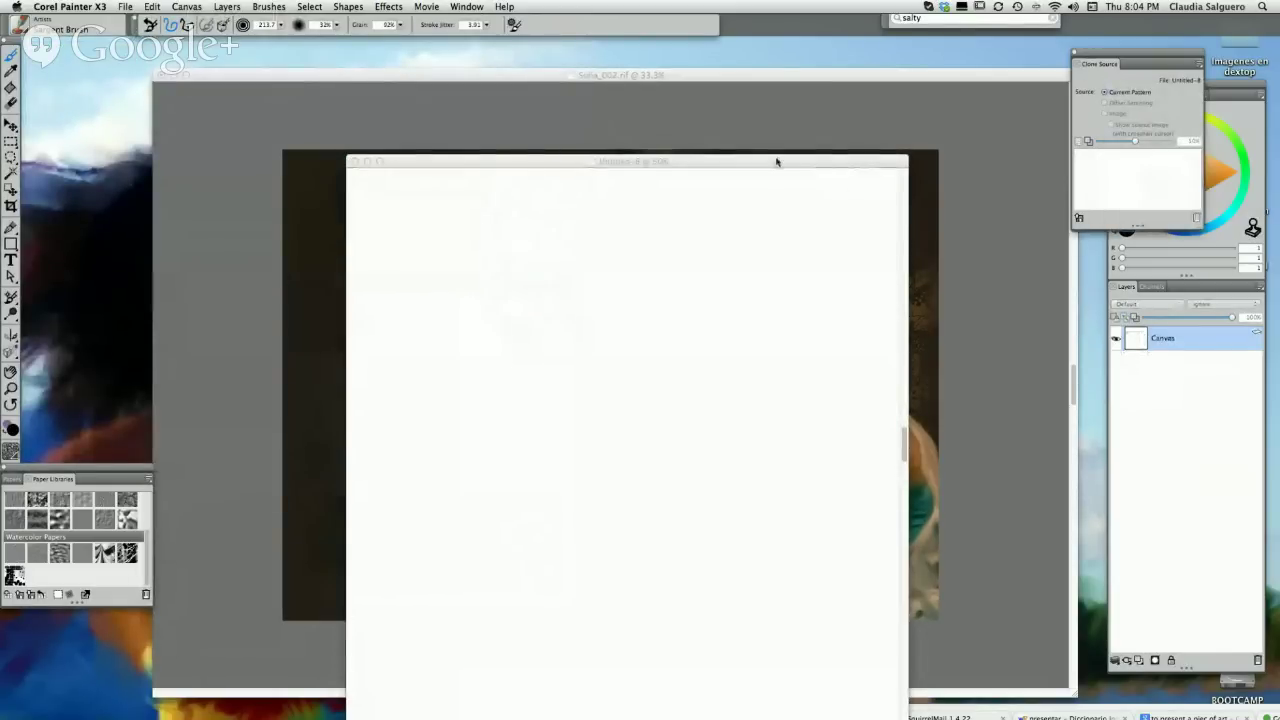
pyautogui.moveTo(773, 167); pyautogui.dragTo(767, 70)
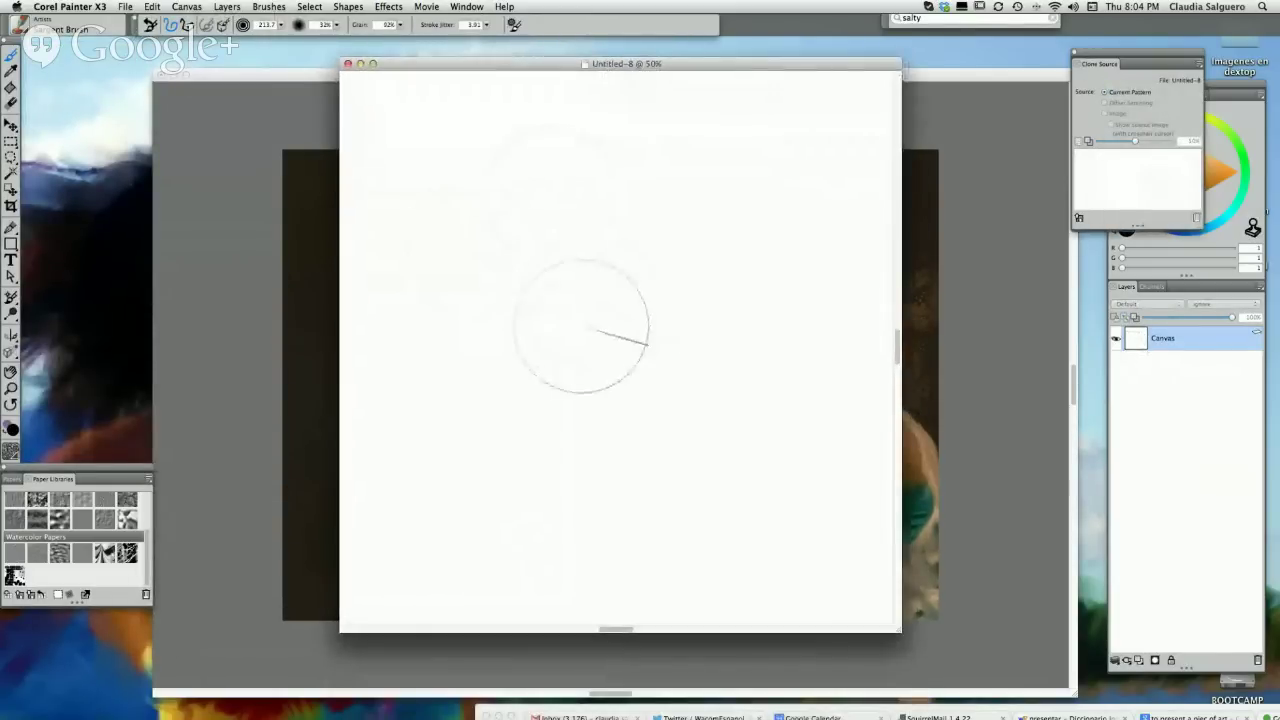
pyautogui.click(1079, 217)
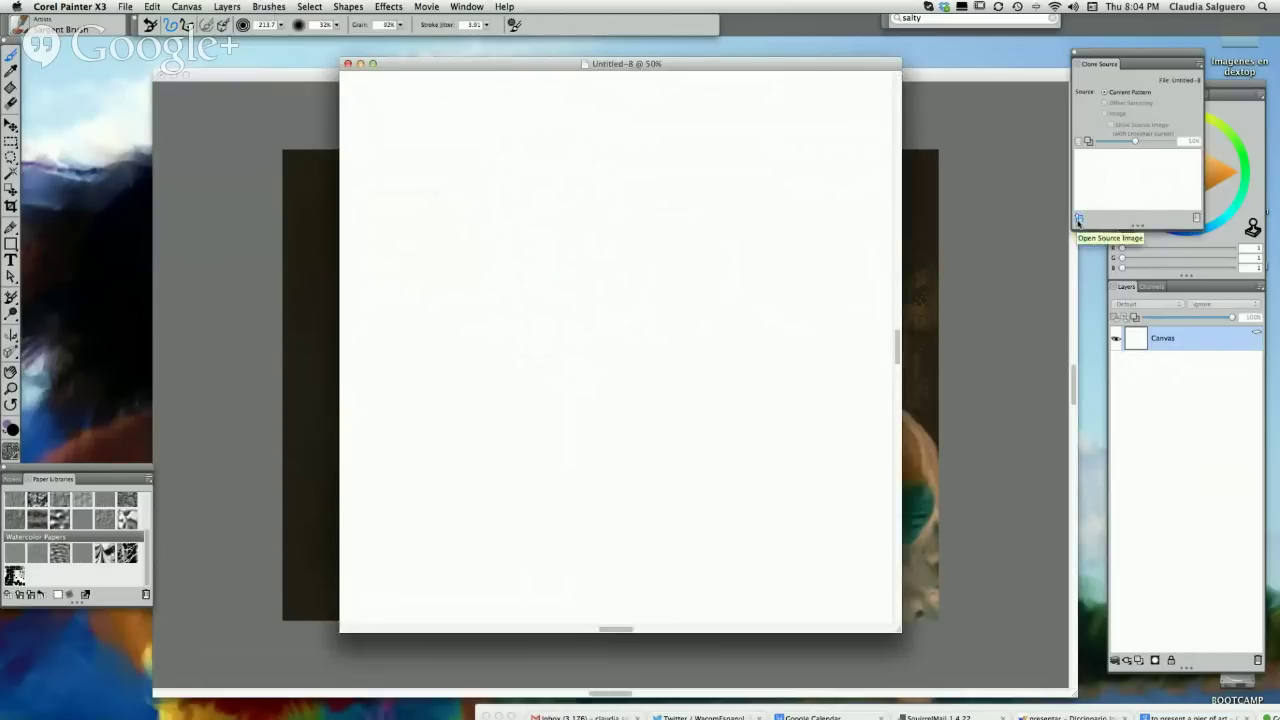
pyautogui.click(1121, 244)
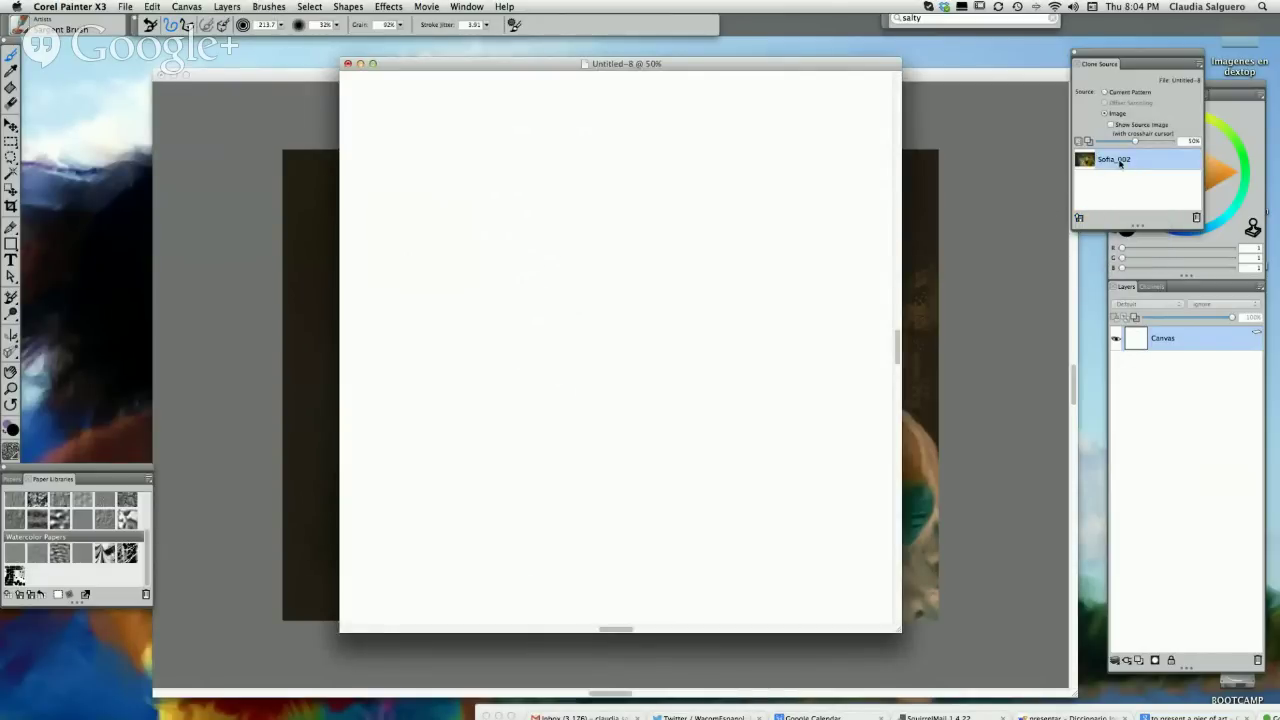
# - Paint a zigzag test stroke ending in a dense patch on the blank canvas with the Sargent Brush in black
pyautogui.moveTo(802, 73); pyautogui.dragTo(723, 77)
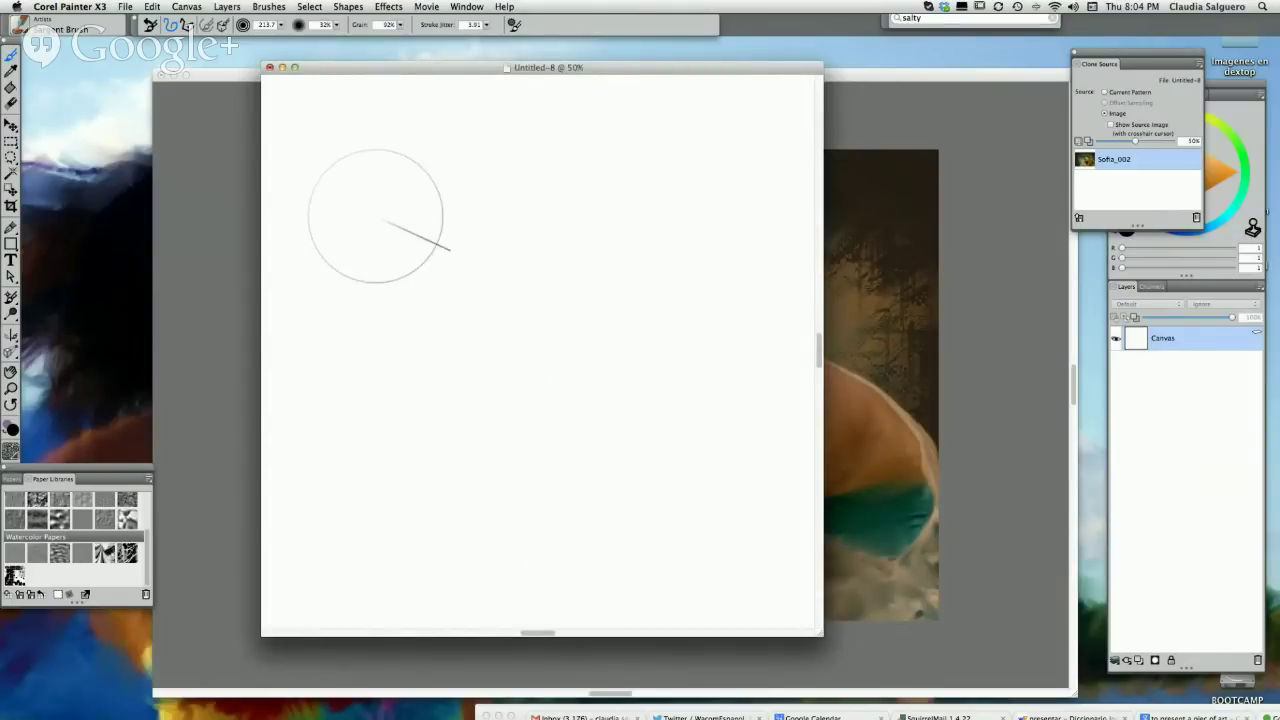
pyautogui.moveTo(356, 205)
pyautogui.mouseDown()
pyautogui.moveTo(350, 243)
pyautogui.moveTo(424, 265)
pyautogui.moveTo(543, 231)
pyautogui.moveTo(493, 281)
pyautogui.moveTo(522, 278)
pyautogui.moveTo(625, 345)
pyautogui.mouseUp()
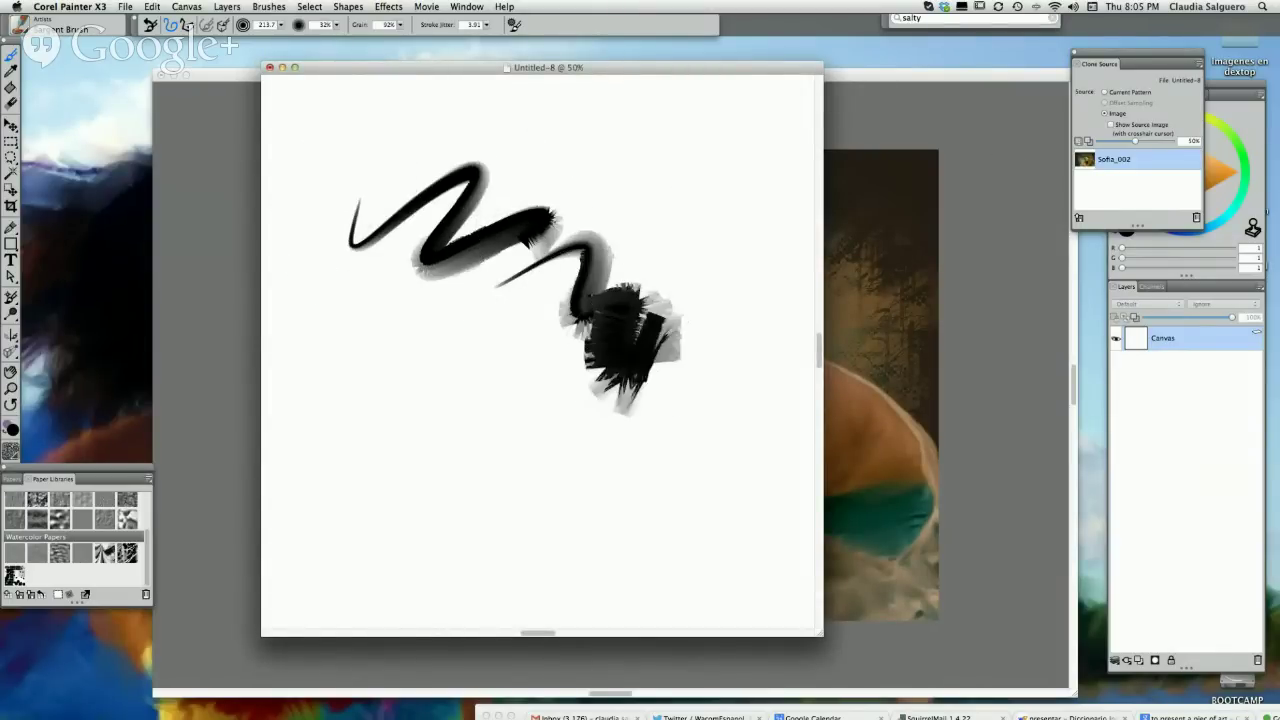
# - Turn on clone color and paint several wavy test strokes below the black ones with the Sargent Brush
pyautogui.click(1238, 226)
pyautogui.click(1252, 228)
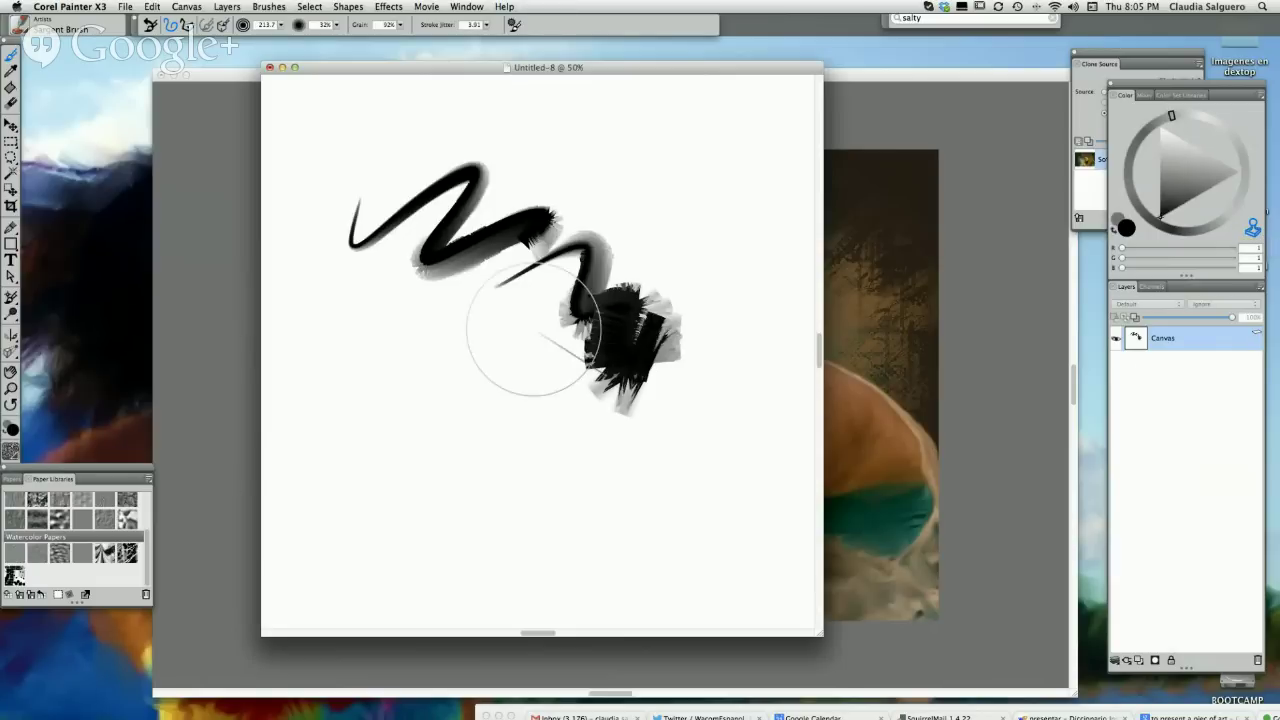
pyautogui.moveTo(532, 330)
pyautogui.mouseDown()
pyautogui.moveTo(585, 396)
pyautogui.moveTo(660, 453)
pyautogui.moveTo(515, 396)
pyautogui.moveTo(641, 379)
pyautogui.mouseUp()
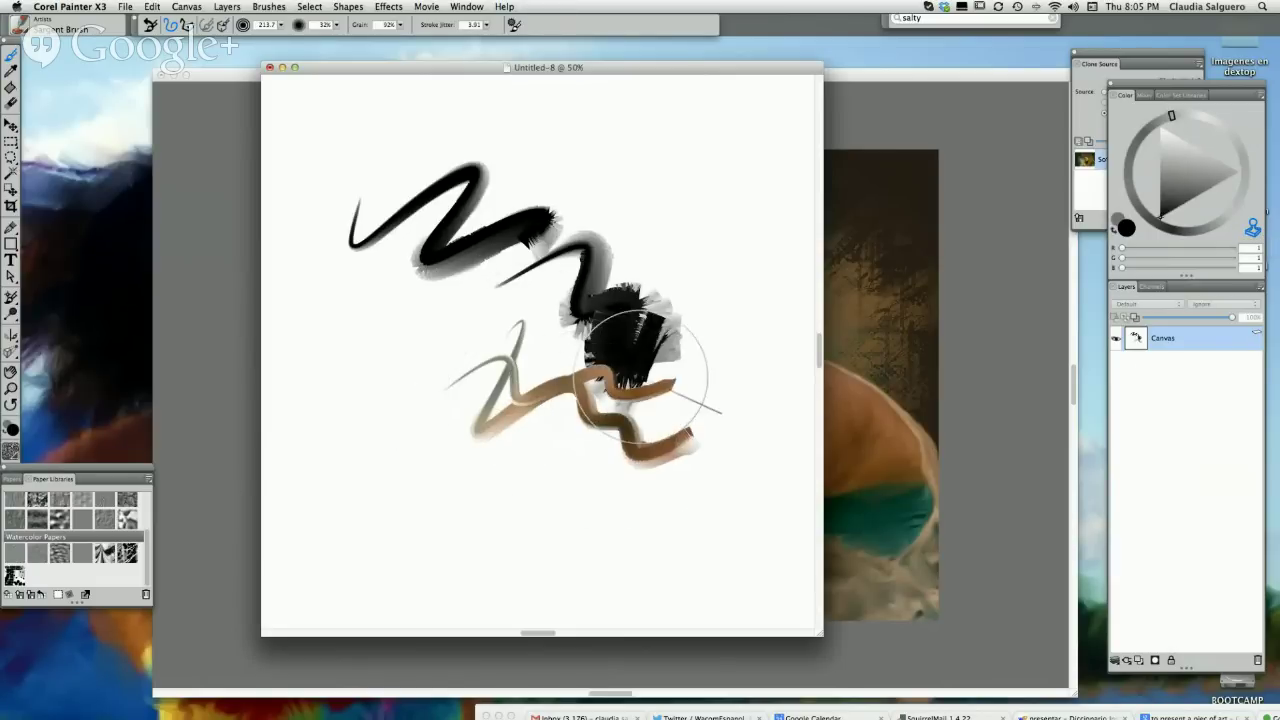
pyautogui.moveTo(500, 295)
pyautogui.mouseDown()
pyautogui.moveTo(660, 410)
pyautogui.moveTo(708, 471)
pyautogui.moveTo(640, 540)
pyautogui.mouseUp()
pyautogui.moveTo(560, 410); pyautogui.dragTo(590, 428)
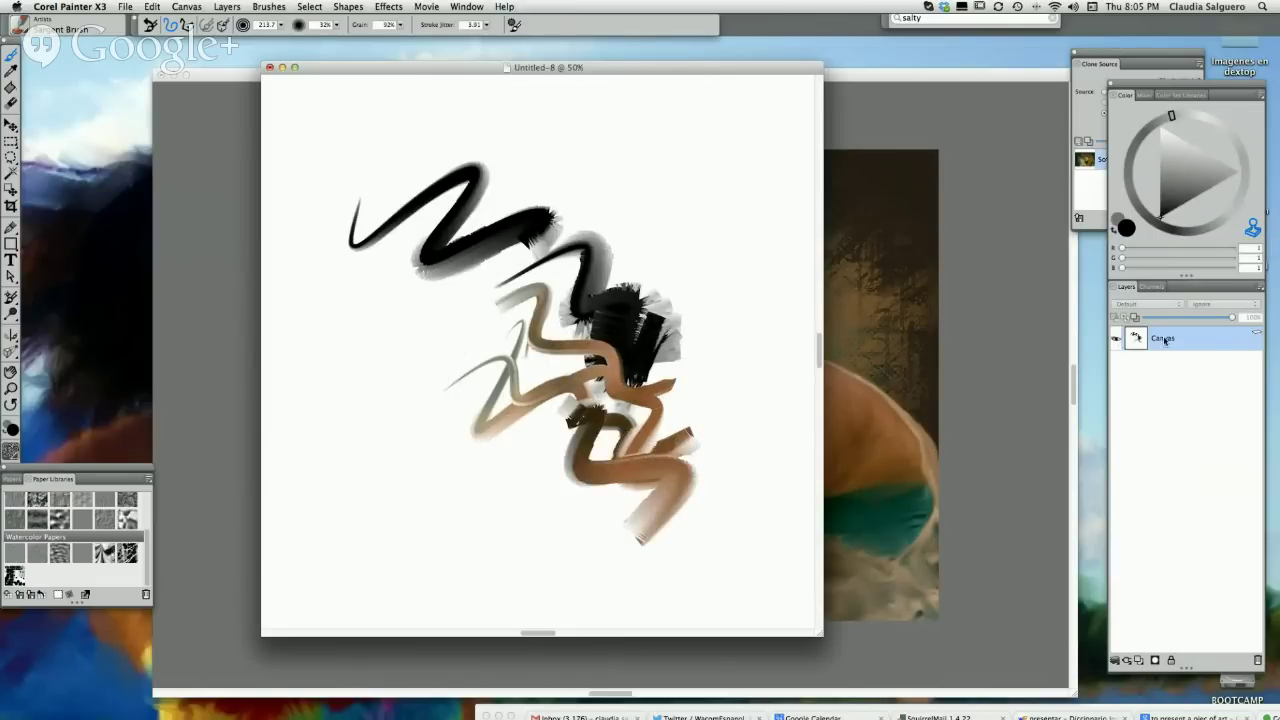
# - Undo the test strokes on the canvas and add a new layer to the blank document
pyautogui.press('super+z')
pyautogui.press('super+z')
pyautogui.press('super+z')
pyautogui.press('super+z')
pyautogui.press('super+z')
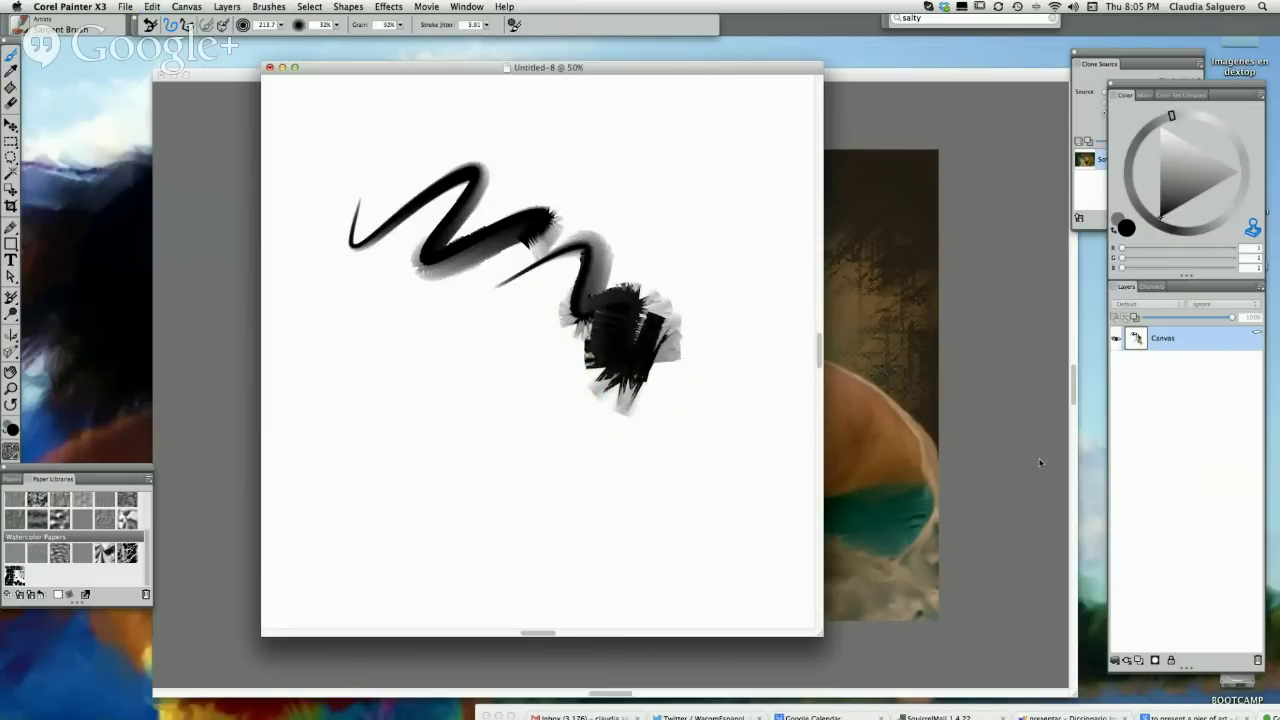
pyautogui.click(1140, 660)
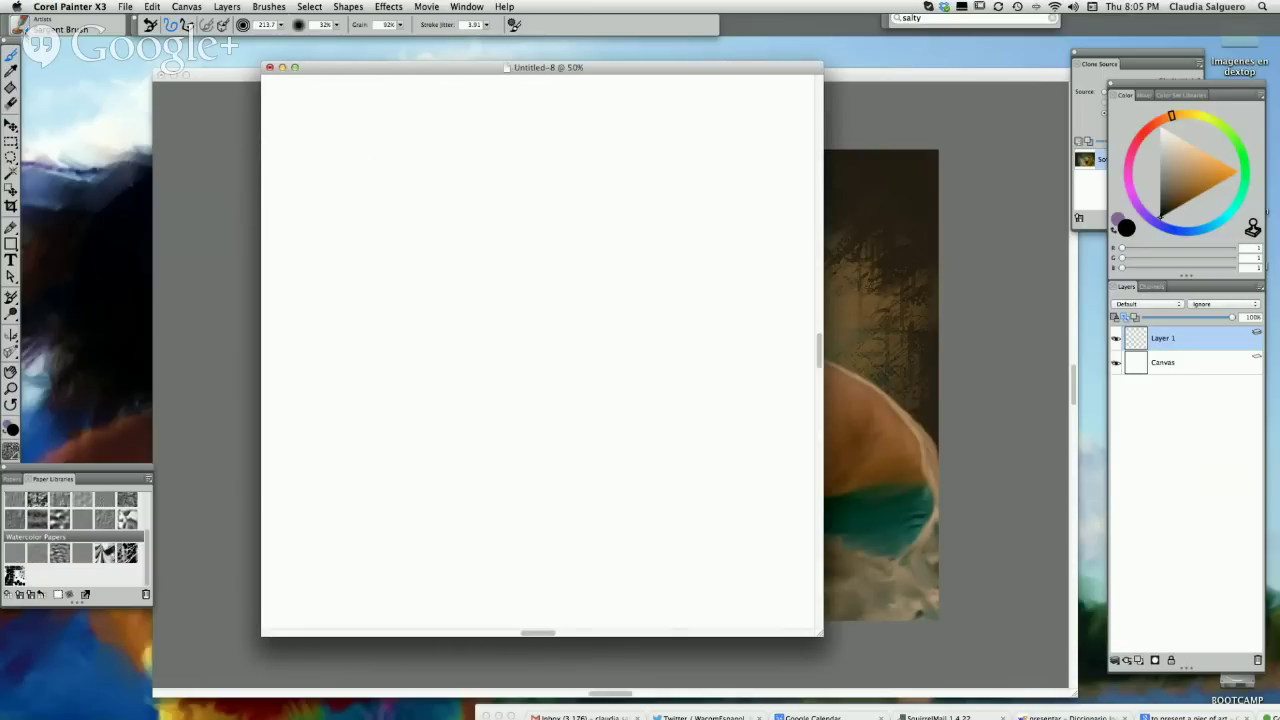
# - Choose the Soft Airbrush from the Airbrushes category and paint a thin black zigzag test stroke on the new layer
pyautogui.click(18, 25)
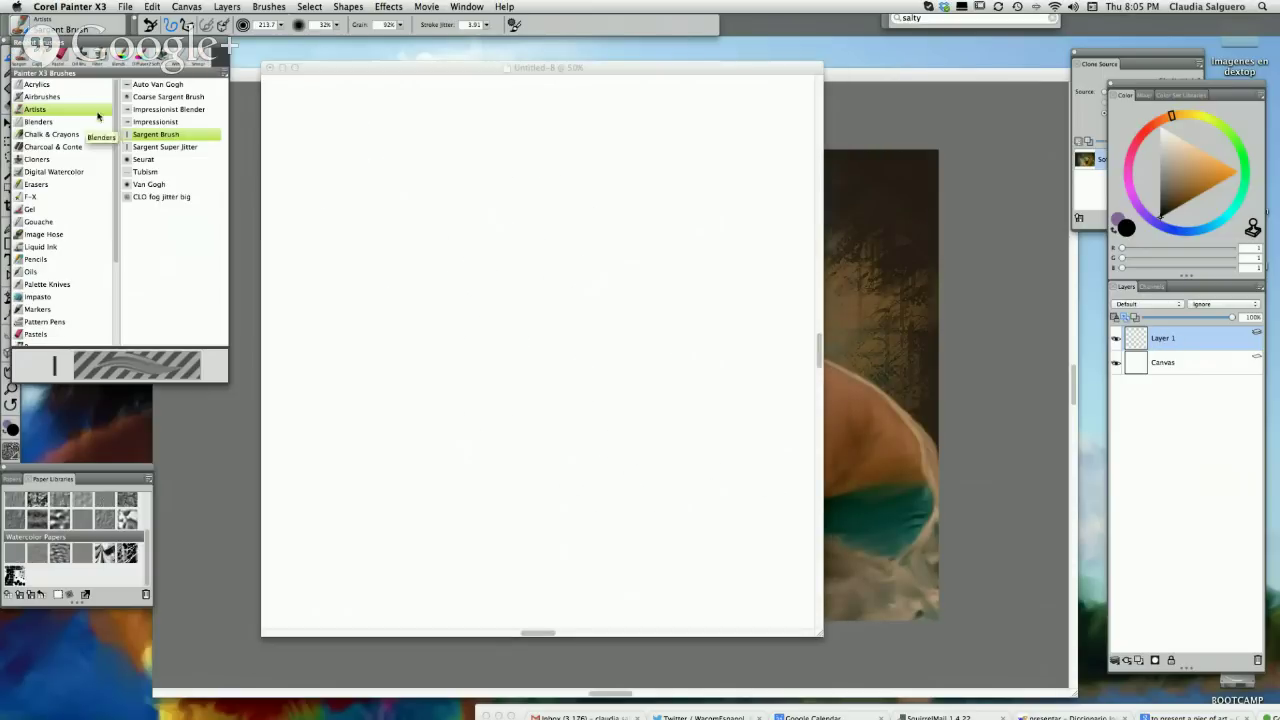
pyautogui.click(44, 97)
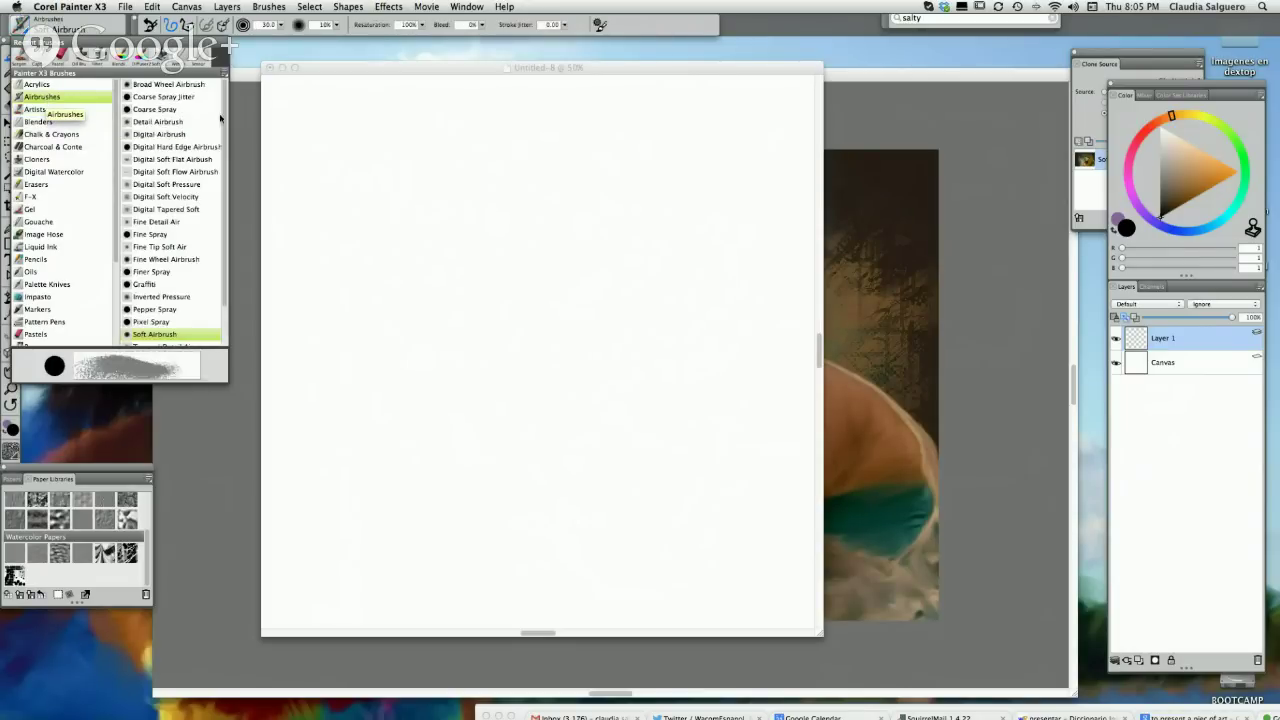
pyautogui.click(417, 220)
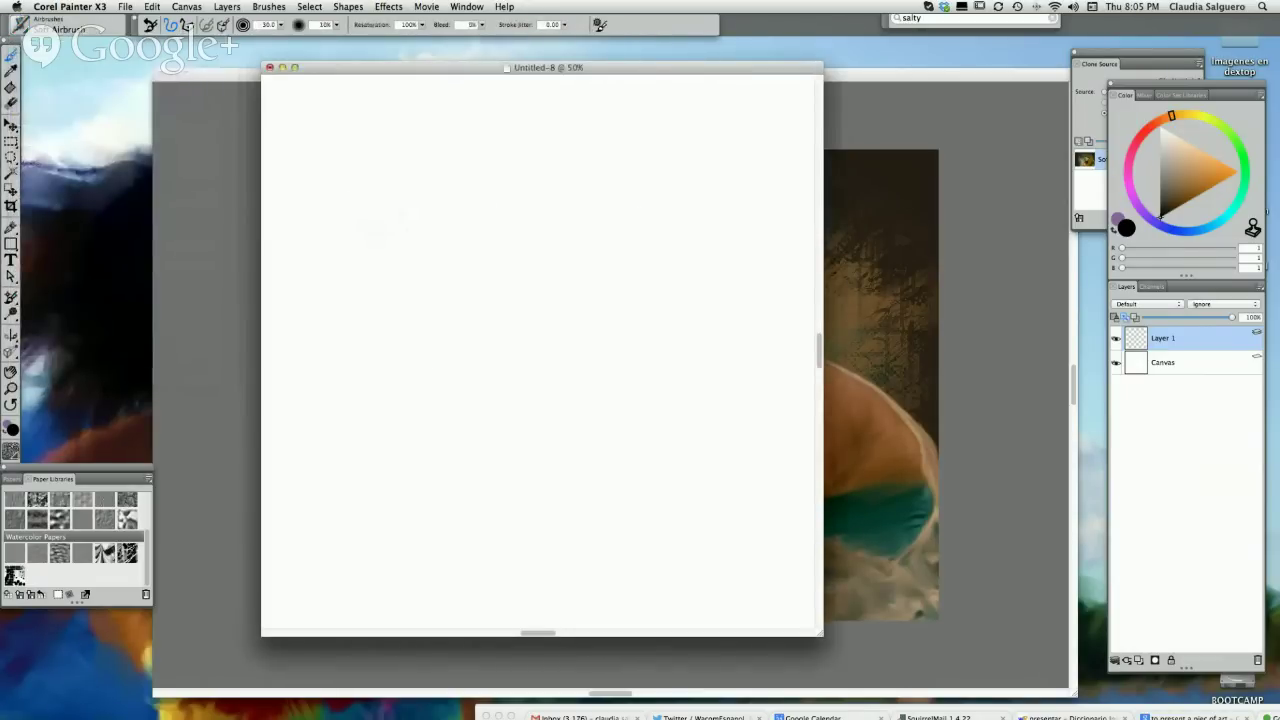
pyautogui.moveTo(389, 212)
pyautogui.mouseDown()
pyautogui.moveTo(561, 315)
pyautogui.moveTo(688, 313)
pyautogui.mouseUp()
# - Turn on clone color and airbrush blurred source colors over most of the layer, enlarging the brush to about 360
pyautogui.click(1253, 229)
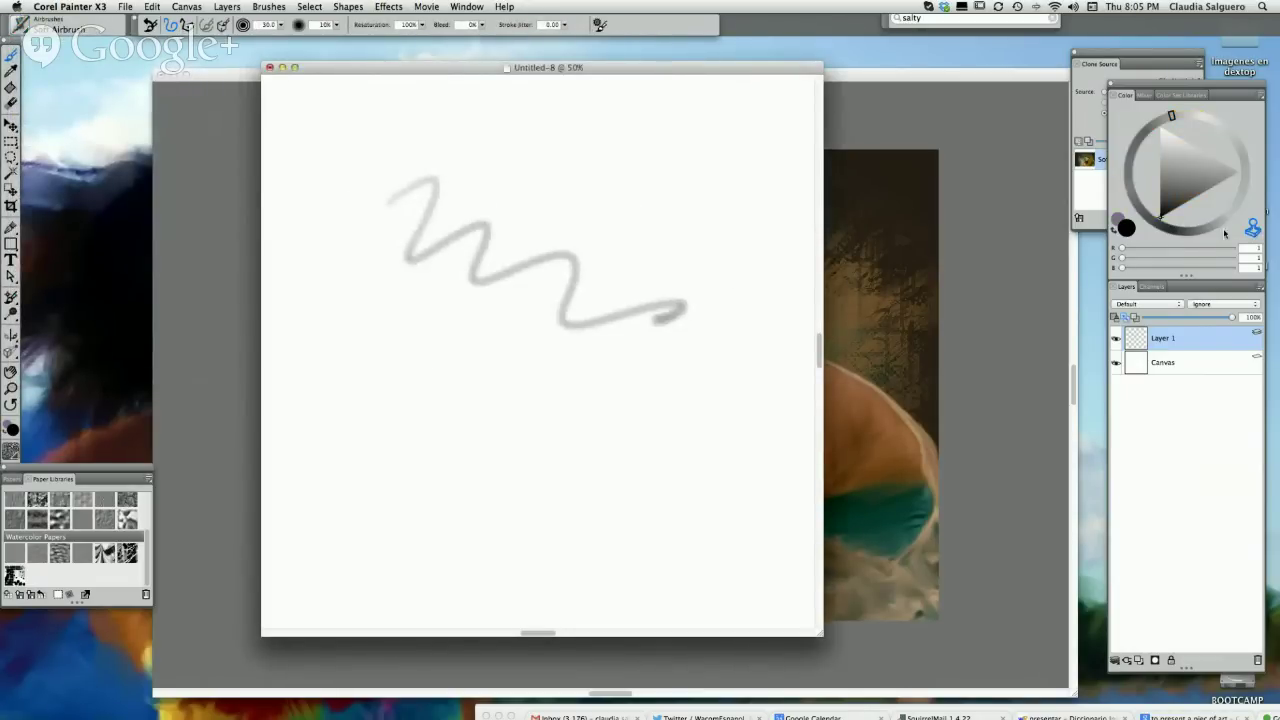
pyautogui.moveTo(372, 300)
pyautogui.mouseDown()
pyautogui.moveTo(603, 358)
pyautogui.moveTo(620, 404)
pyautogui.mouseUp()
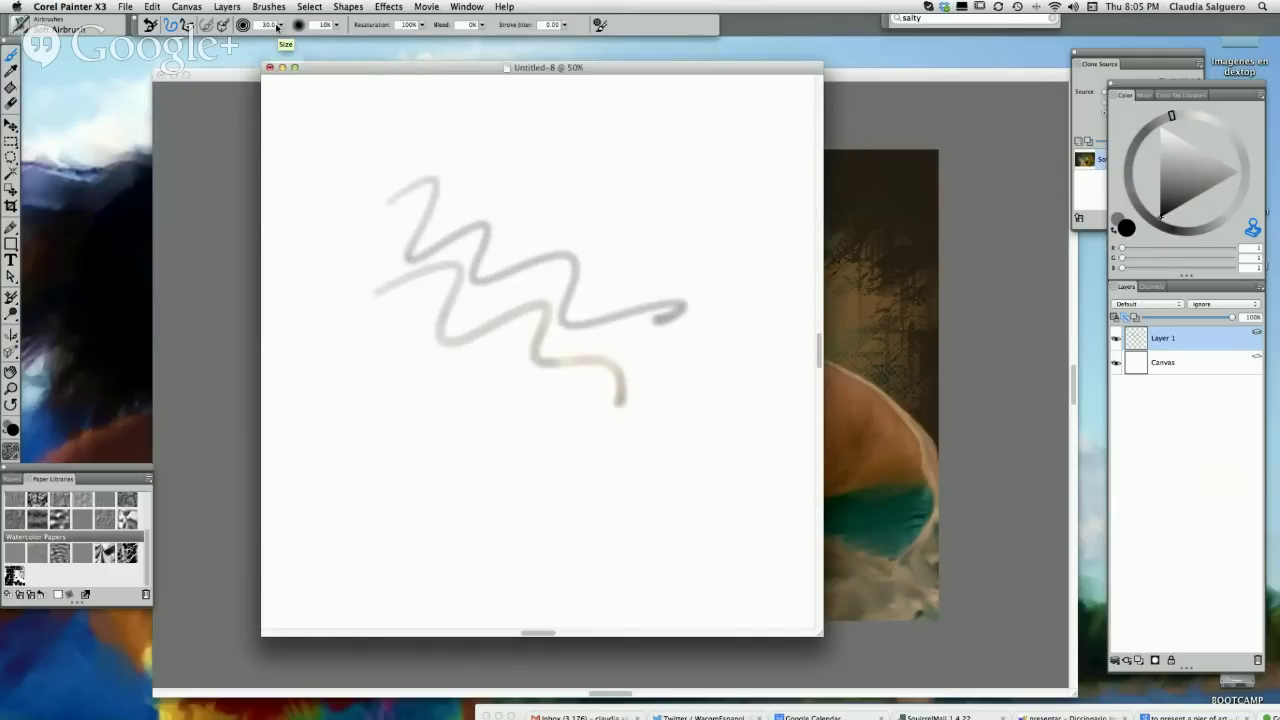
pyautogui.moveTo(280, 25); pyautogui.dragTo(320, 34)
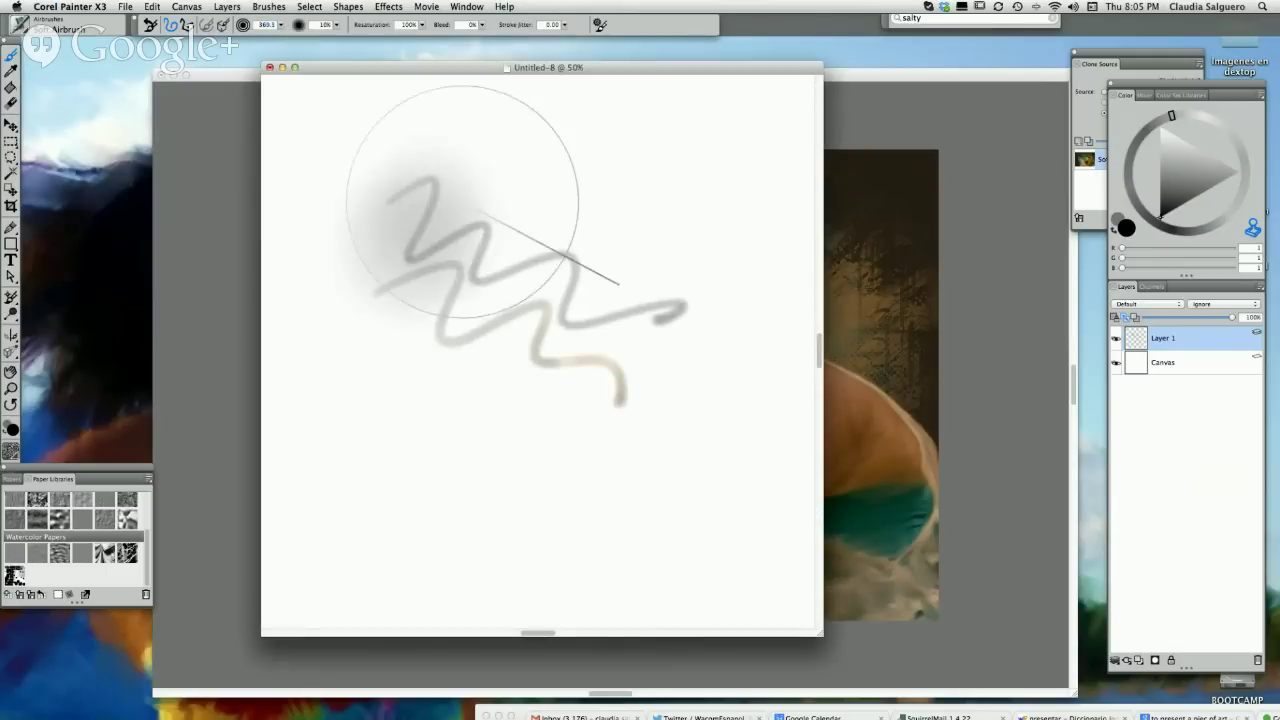
pyautogui.moveTo(462, 202)
pyautogui.mouseDown()
pyautogui.moveTo(518, 221)
pyautogui.moveTo(516, 321)
pyautogui.moveTo(441, 302)
pyautogui.moveTo(521, 301)
pyautogui.moveTo(628, 356)
pyautogui.moveTo(563, 373)
pyautogui.moveTo(514, 348)
pyautogui.moveTo(603, 381)
pyautogui.moveTo(615, 281)
pyautogui.moveTo(527, 245)
pyautogui.moveTo(424, 348)
pyautogui.moveTo(552, 439)
pyautogui.moveTo(605, 508)
pyautogui.moveTo(621, 385)
pyautogui.moveTo(566, 253)
pyautogui.moveTo(502, 167)
pyautogui.moveTo(530, 332)
pyautogui.moveTo(390, 368)
pyautogui.moveTo(425, 438)
pyautogui.moveTo(508, 380)
pyautogui.moveTo(564, 225)
pyautogui.moveTo(453, 273)
pyautogui.moveTo(468, 170)
pyautogui.moveTo(382, 158)
pyautogui.moveTo(455, 190)
pyautogui.moveTo(592, 157)
pyautogui.moveTo(671, 321)
pyautogui.moveTo(658, 393)
pyautogui.moveTo(677, 536)
pyautogui.moveTo(646, 471)
pyautogui.moveTo(590, 470)
pyautogui.moveTo(804, 465)
pyautogui.moveTo(722, 478)
pyautogui.moveTo(493, 366)
pyautogui.moveTo(462, 221)
pyautogui.moveTo(382, 224)
pyautogui.moveTo(551, 416)
pyautogui.moveTo(505, 524)
pyautogui.moveTo(642, 511)
pyautogui.moveTo(620, 406)
pyautogui.moveTo(629, 293)
pyautogui.moveTo(493, 250)
pyautogui.moveTo(480, 396)
pyautogui.moveTo(455, 431)
pyautogui.moveTo(536, 494)
pyautogui.moveTo(479, 229)
pyautogui.moveTo(659, 179)
pyautogui.moveTo(692, 228)
pyautogui.moveTo(645, 316)
pyautogui.moveTo(709, 502)
pyautogui.moveTo(650, 538)
pyautogui.moveTo(462, 510)
pyautogui.moveTo(450, 426)
pyautogui.moveTo(465, 318)
pyautogui.moveTo(410, 214)
pyautogui.moveTo(430, 359)
pyautogui.moveTo(589, 139)
pyautogui.moveTo(611, 306)
pyautogui.moveTo(456, 532)
pyautogui.moveTo(570, 491)
pyautogui.moveTo(595, 499)
pyautogui.moveTo(618, 202)
pyautogui.moveTo(680, 320)
pyautogui.moveTo(686, 287)
pyautogui.moveTo(622, 356)
pyautogui.moveTo(667, 320)
pyautogui.moveTo(623, 380)
pyautogui.moveTo(433, 199)
pyautogui.moveTo(400, 254)
pyautogui.moveTo(463, 383)
pyautogui.moveTo(577, 346)
pyautogui.moveTo(664, 553)
pyautogui.moveTo(514, 506)
pyautogui.moveTo(500, 455)
pyautogui.mouseUp()
# - Add a second layer above the airbrushed one and choose the Captured Bristle brush from the Acrylics category
pyautogui.click(1140, 660)
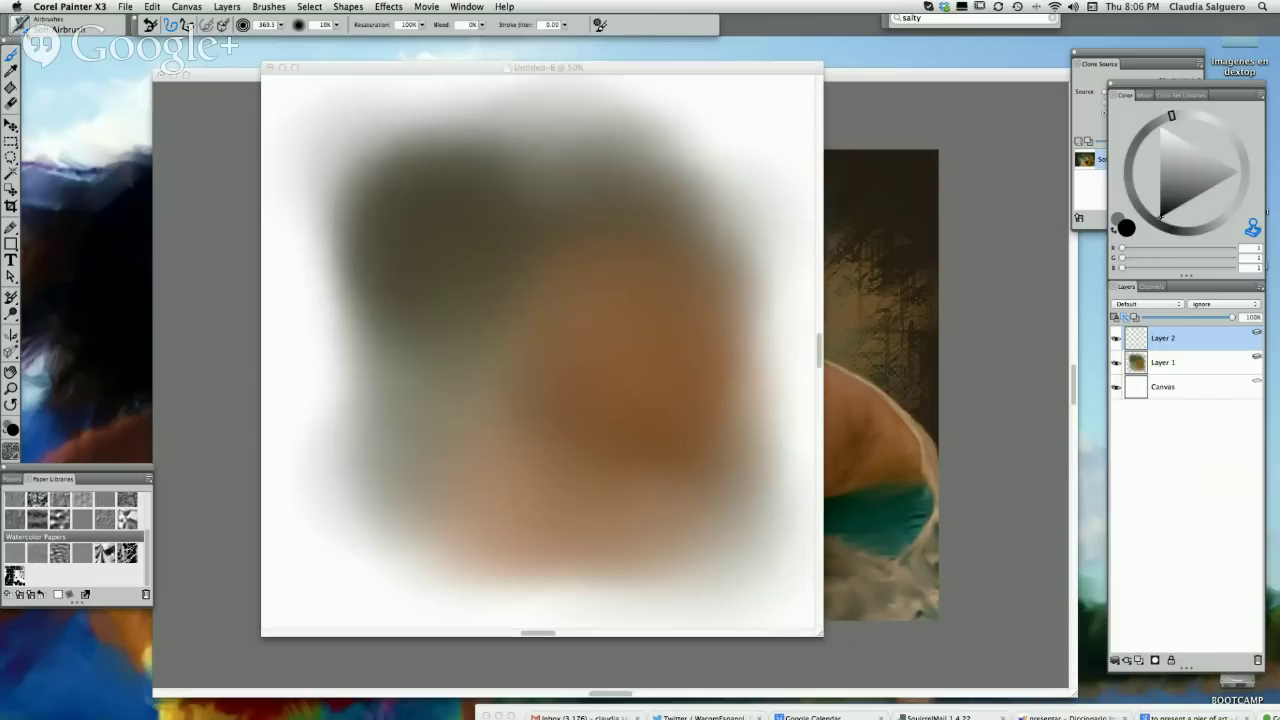
pyautogui.click(28, 30)
pyautogui.click(88, 84)
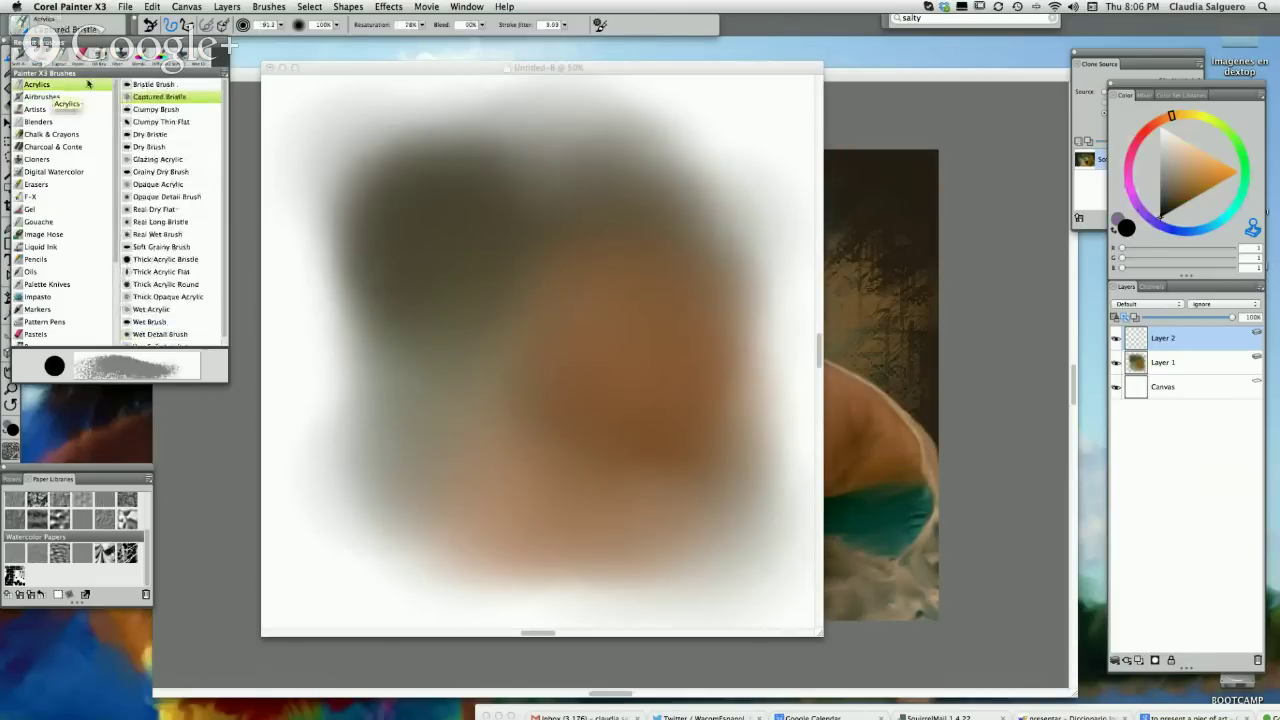
pyautogui.click(158, 96)
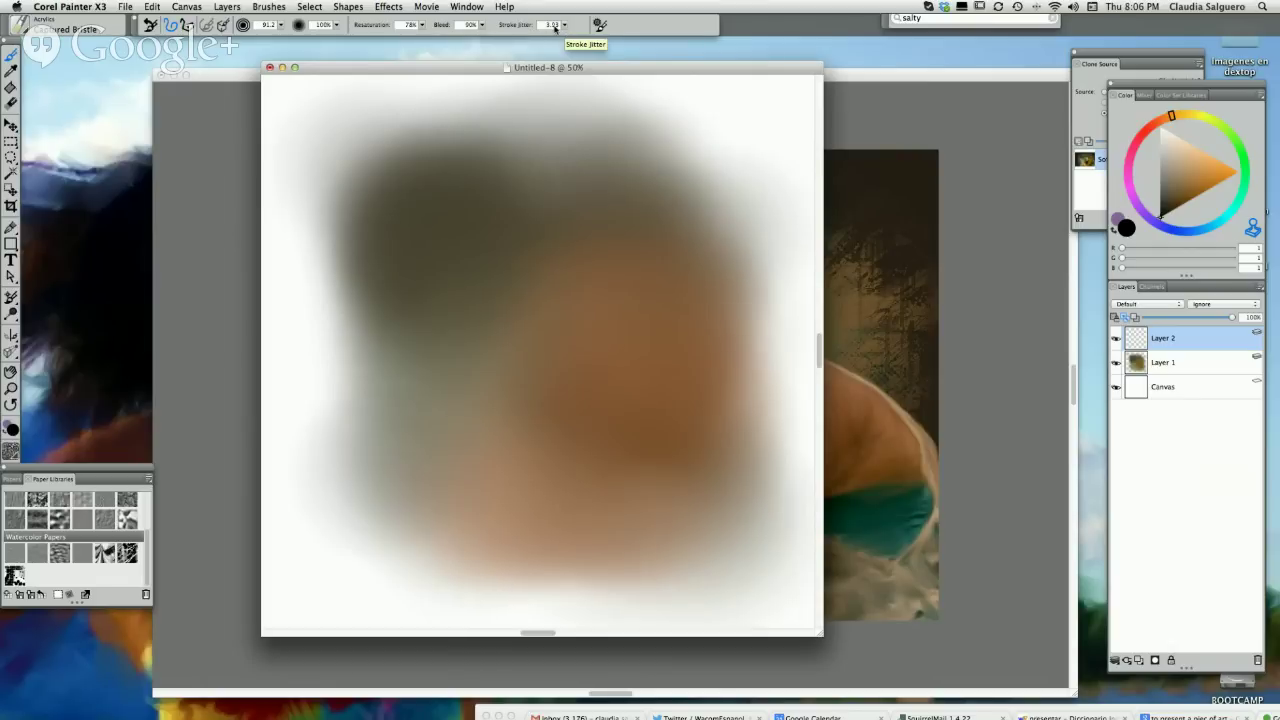
# - Adjust the Captured Bristle's stroke jitter, paint a short dark test stroke on the second layer and undo it
pyautogui.moveTo(564, 31); pyautogui.dragTo(450, 42)
pyautogui.moveTo(478, 192)
pyautogui.mouseDown()
pyautogui.moveTo(462, 281)
pyautogui.moveTo(468, 260)
pyautogui.moveTo(510, 240)
pyautogui.moveTo(580, 246)
pyautogui.moveTo(568, 295)
pyautogui.mouseUp()
pyautogui.press('super+z')
pyautogui.press('super+z')
pyautogui.press('super+z')
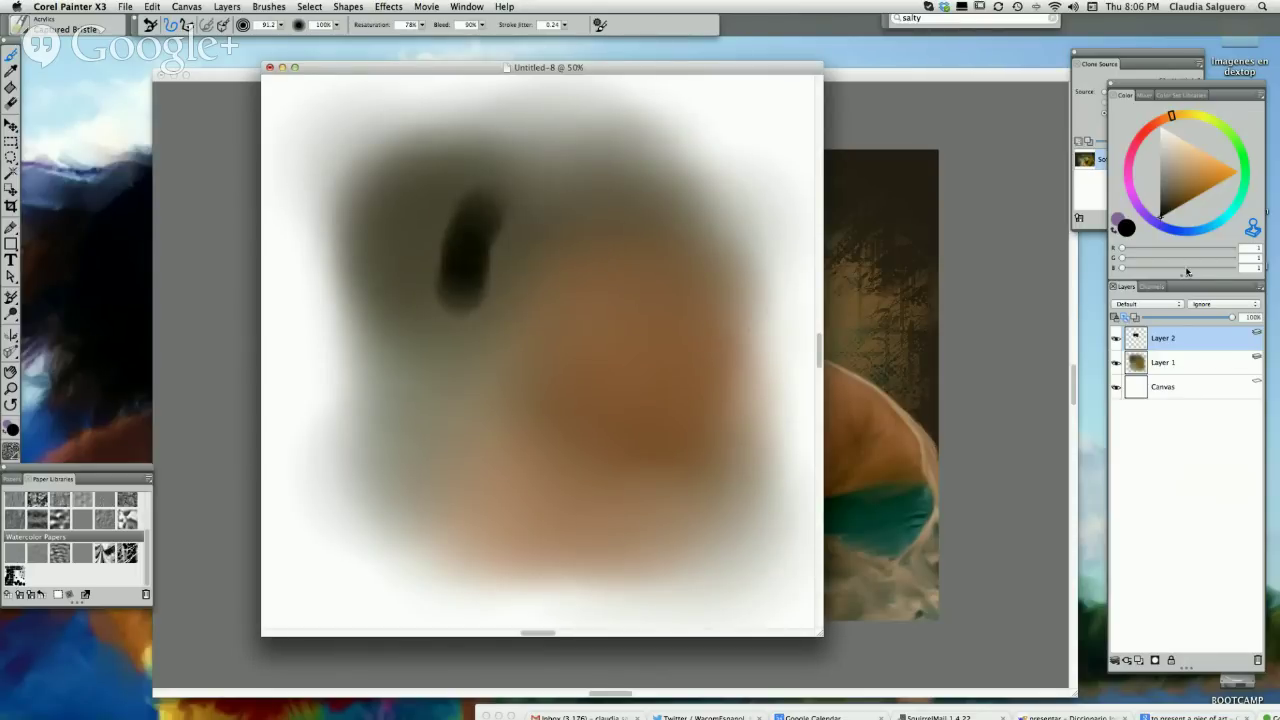
# - Toggle clone color, try another Captured Bristle stroke near the middle of the layer and undo it
pyautogui.click(1252, 228)
pyautogui.moveTo(605, 275)
pyautogui.mouseDown()
pyautogui.moveTo(567, 289)
pyautogui.moveTo(601, 303)
pyautogui.moveTo(570, 351)
pyautogui.moveTo(629, 291)
pyautogui.moveTo(601, 275)
pyautogui.moveTo(638, 301)
pyautogui.moveTo(650, 332)
pyautogui.moveTo(618, 372)
pyautogui.moveTo(554, 400)
pyautogui.mouseUp()
pyautogui.press('super+z')
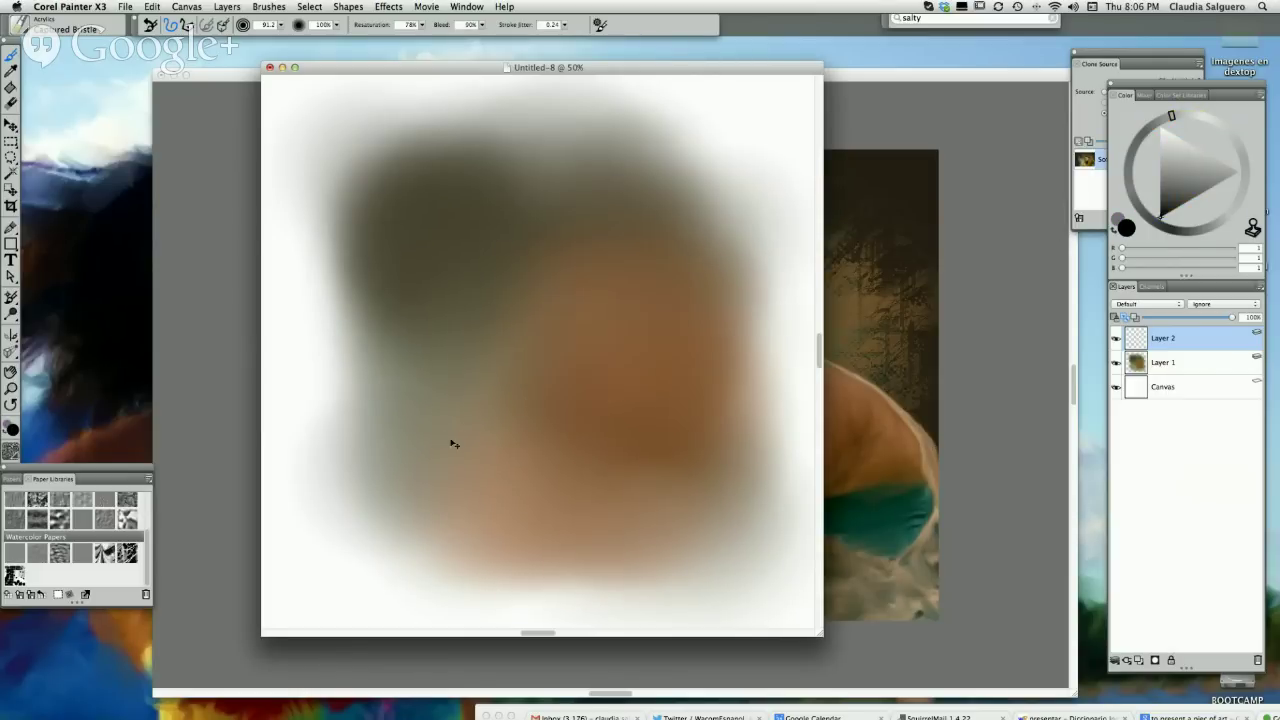
# - Choose the Clumpy Brush from the Acrylics category and try a short squiggle on the second layer, undoing it
pyautogui.click(60, 25)
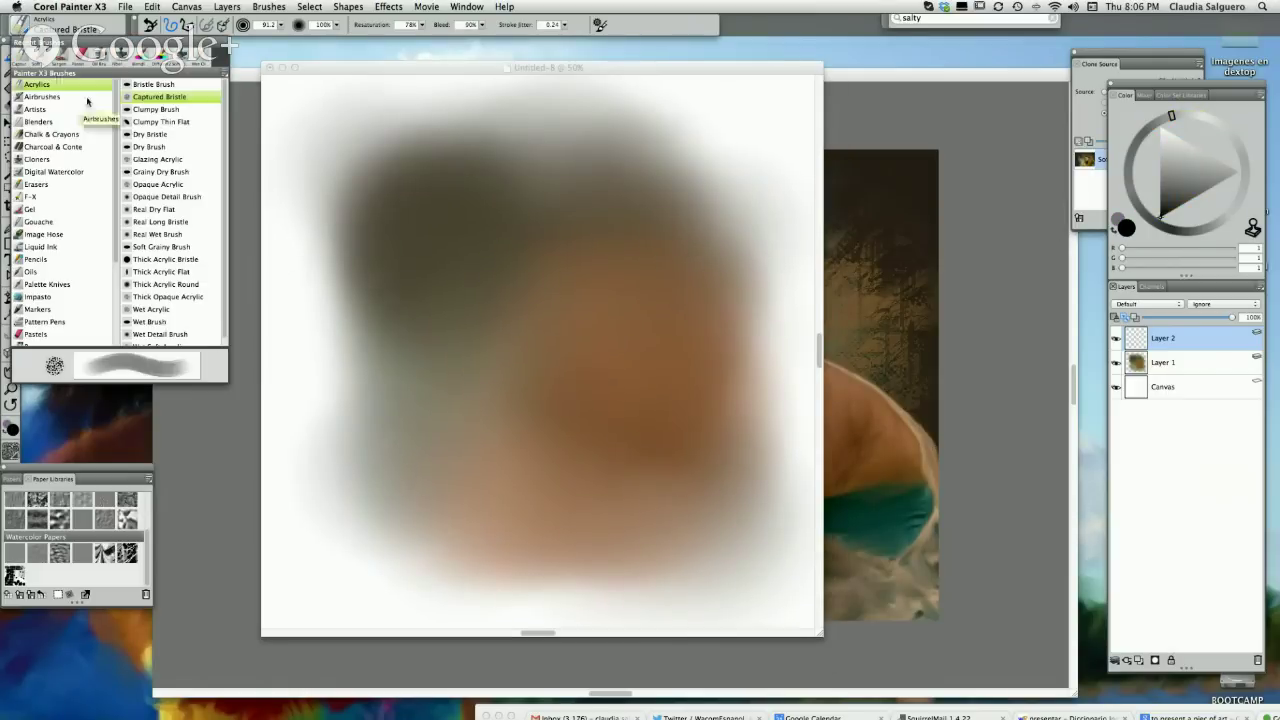
pyautogui.click(170, 110)
pyautogui.moveTo(498, 243)
pyautogui.mouseDown()
pyautogui.moveTo(529, 262)
pyautogui.moveTo(557, 318)
pyautogui.mouseUp()
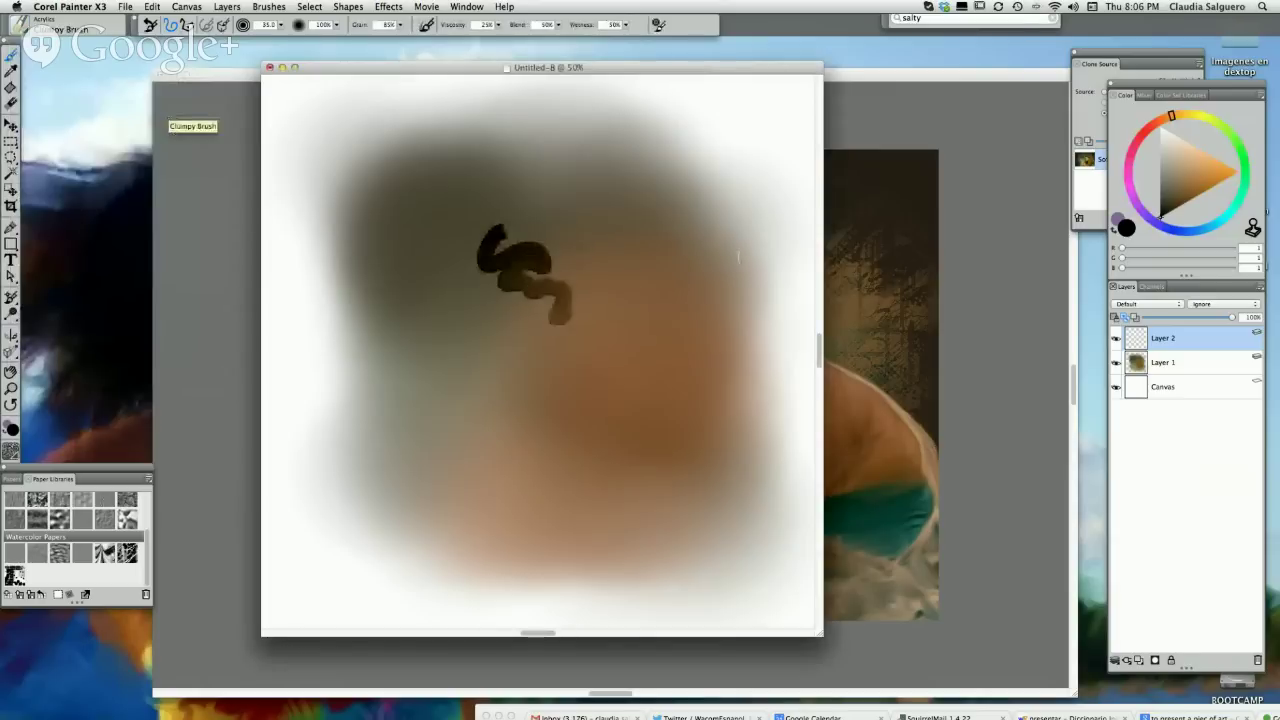
pyautogui.press('super+z')
# - Turn on clone color and paint clumpy overlapping strokes in source colors over the middle of the blurred underlayer
pyautogui.click(1252, 228)
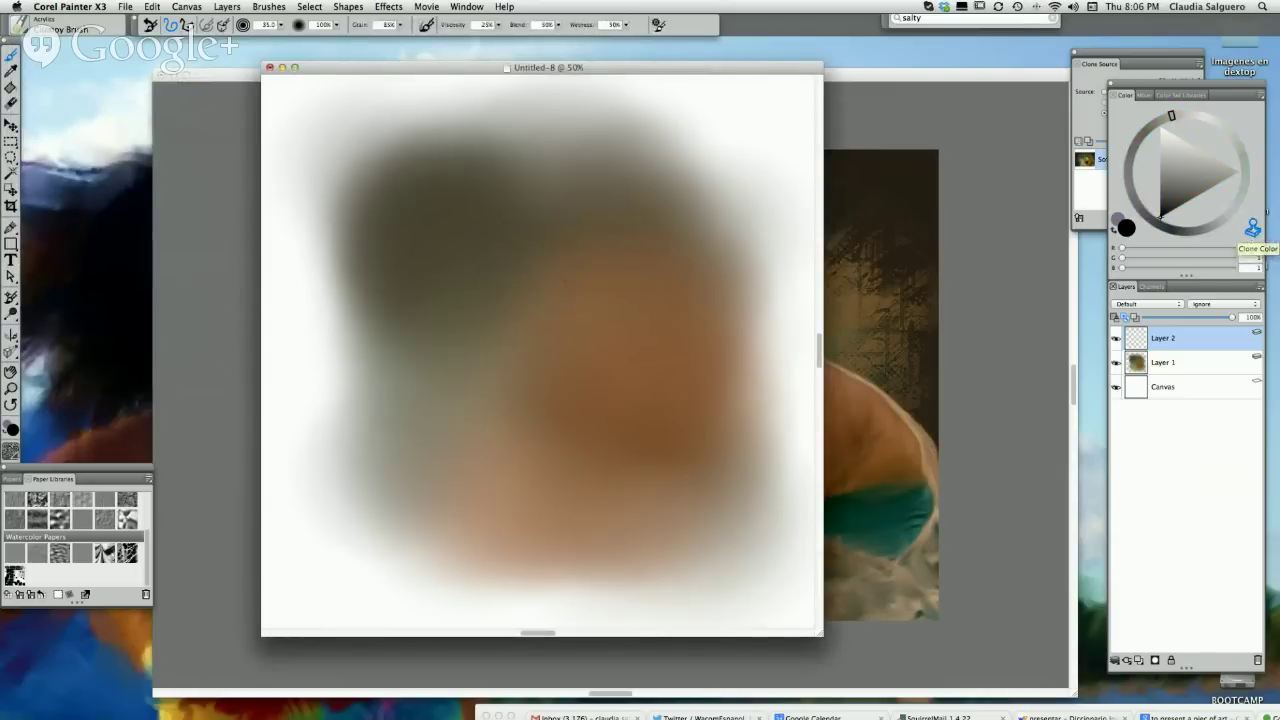
pyautogui.moveTo(575, 265)
pyautogui.mouseDown()
pyautogui.moveTo(562, 325)
pyautogui.moveTo(531, 347)
pyautogui.moveTo(559, 372)
pyautogui.moveTo(587, 303)
pyautogui.moveTo(576, 347)
pyautogui.moveTo(599, 278)
pyautogui.moveTo(580, 262)
pyautogui.moveTo(610, 324)
pyautogui.moveTo(566, 301)
pyautogui.moveTo(557, 318)
pyautogui.moveTo(578, 345)
pyautogui.moveTo(548, 331)
pyautogui.moveTo(545, 379)
pyautogui.moveTo(569, 347)
pyautogui.moveTo(554, 381)
pyautogui.moveTo(543, 354)
pyautogui.moveTo(571, 313)
pyautogui.moveTo(545, 322)
pyautogui.moveTo(554, 294)
pyautogui.moveTo(597, 264)
pyautogui.moveTo(581, 290)
pyautogui.moveTo(594, 288)
pyautogui.moveTo(581, 252)
pyautogui.moveTo(641, 268)
pyautogui.moveTo(625, 318)
pyautogui.mouseUp()
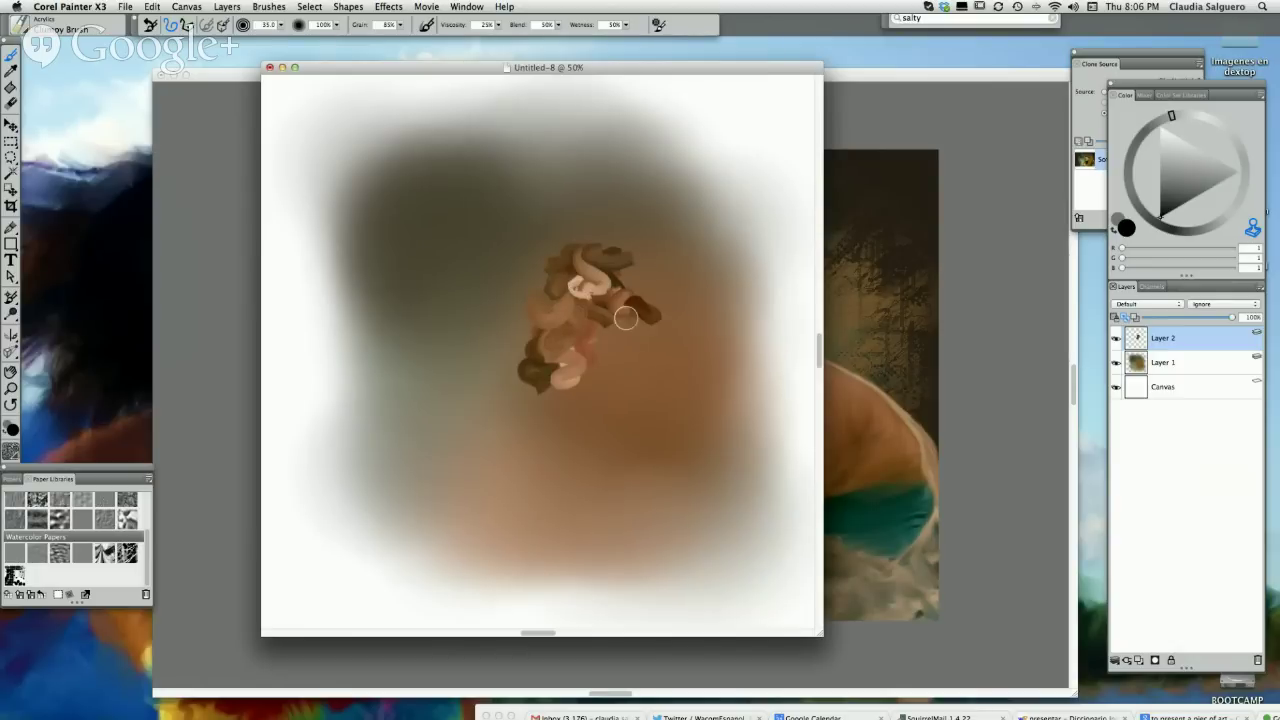
pyautogui.moveTo(577, 363)
pyautogui.mouseDown()
pyautogui.moveTo(545, 324)
pyautogui.moveTo(555, 288)
pyautogui.moveTo(599, 255)
pyautogui.moveTo(632, 268)
pyautogui.moveTo(623, 291)
pyautogui.moveTo(599, 288)
pyautogui.moveTo(614, 338)
pyautogui.moveTo(562, 386)
pyautogui.moveTo(520, 391)
pyautogui.moveTo(597, 398)
pyautogui.moveTo(636, 376)
pyautogui.moveTo(636, 308)
pyautogui.moveTo(656, 336)
pyautogui.moveTo(636, 308)
pyautogui.moveTo(634, 290)
pyautogui.moveTo(655, 295)
pyautogui.moveTo(636, 257)
pyautogui.moveTo(601, 250)
pyautogui.moveTo(556, 264)
pyautogui.moveTo(540, 316)
pyautogui.moveTo(556, 345)
pyautogui.moveTo(576, 283)
pyautogui.moveTo(608, 272)
pyautogui.moveTo(608, 320)
pyautogui.moveTo(626, 327)
pyautogui.moveTo(603, 342)
pyautogui.moveTo(657, 310)
pyautogui.moveTo(665, 338)
pyautogui.moveTo(635, 254)
pyautogui.moveTo(686, 309)
pyautogui.moveTo(647, 323)
pyautogui.moveTo(649, 390)
pyautogui.moveTo(601, 402)
pyautogui.moveTo(611, 383)
pyautogui.moveTo(552, 380)
pyautogui.moveTo(552, 360)
pyautogui.moveTo(507, 408)
pyautogui.moveTo(635, 401)
pyautogui.moveTo(700, 342)
pyautogui.moveTo(611, 326)
pyautogui.moveTo(576, 303)
pyautogui.moveTo(557, 334)
pyautogui.moveTo(607, 286)
pyautogui.moveTo(624, 329)
pyautogui.moveTo(684, 330)
pyautogui.moveTo(652, 389)
pyautogui.moveTo(631, 355)
pyautogui.moveTo(604, 385)
pyautogui.mouseUp()
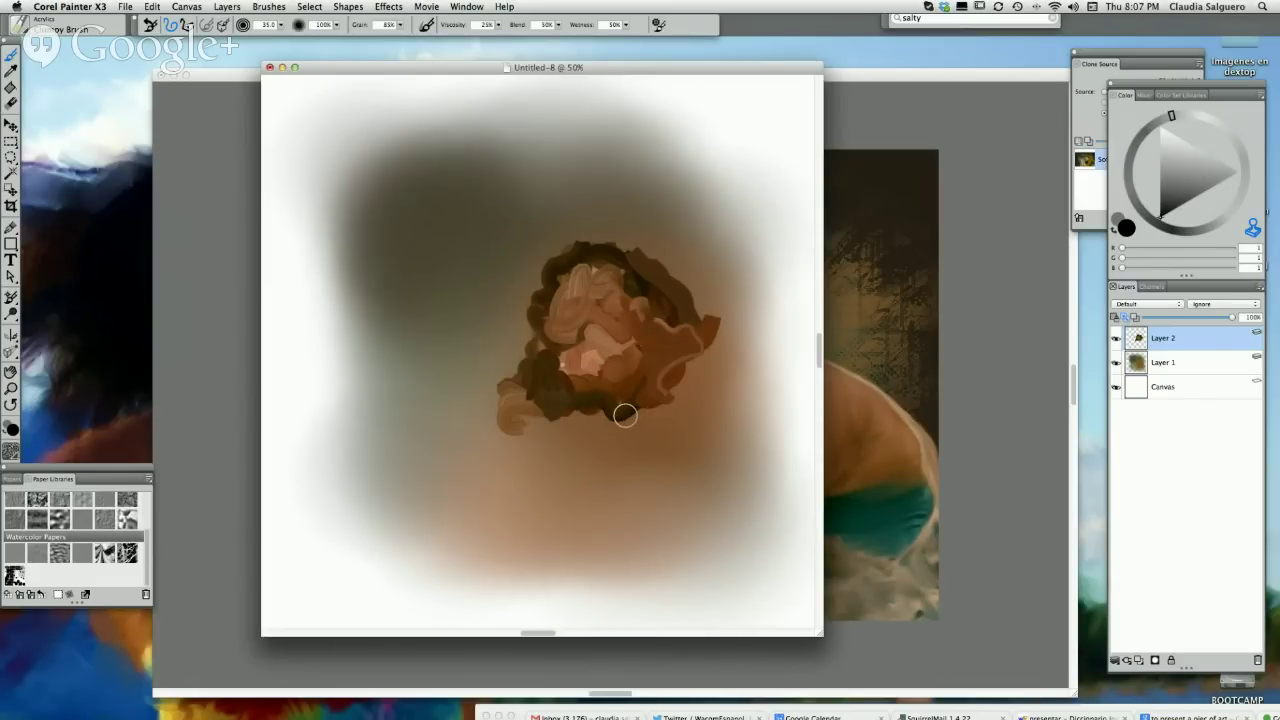
# - Undo all the Clumpy Brush strokes on the second layer
pyautogui.press('super+z')
pyautogui.press('super+z')
pyautogui.press('super+z')
pyautogui.press('super+z')
pyautogui.press('super+z')
pyautogui.press('super+z')
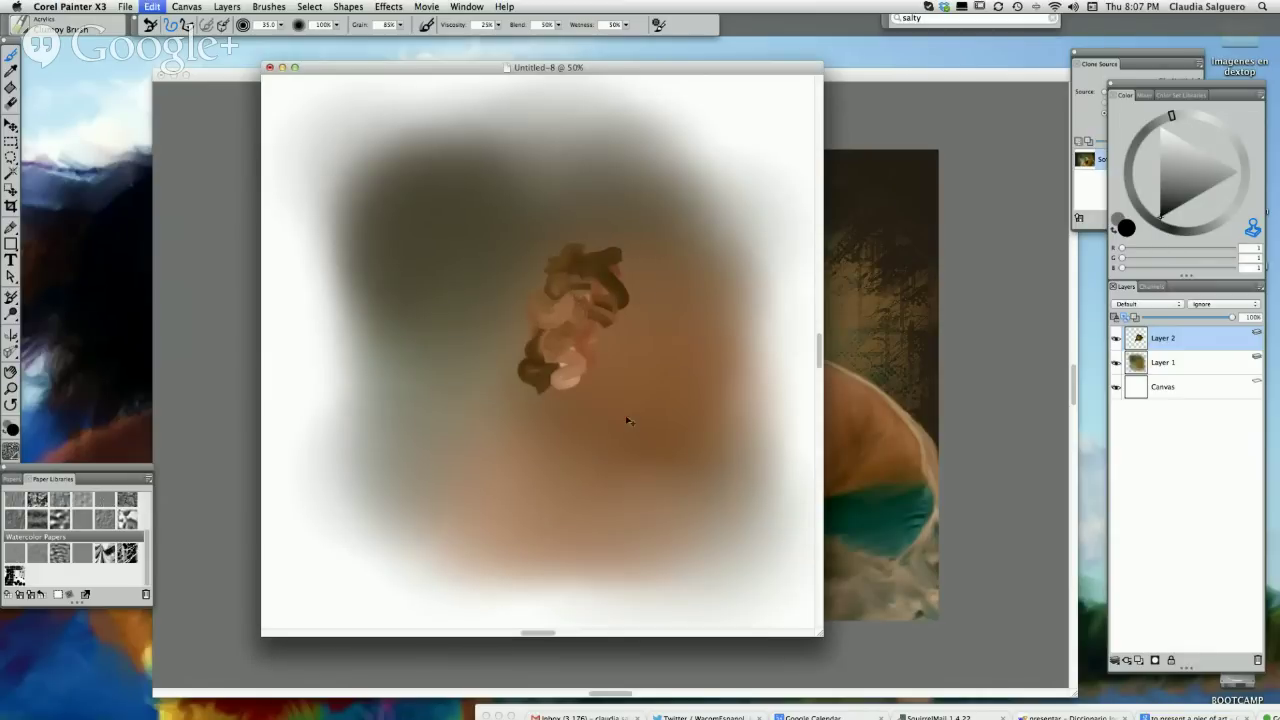
pyautogui.press('super+z')
pyautogui.press('super+z')
pyautogui.press('super+z')
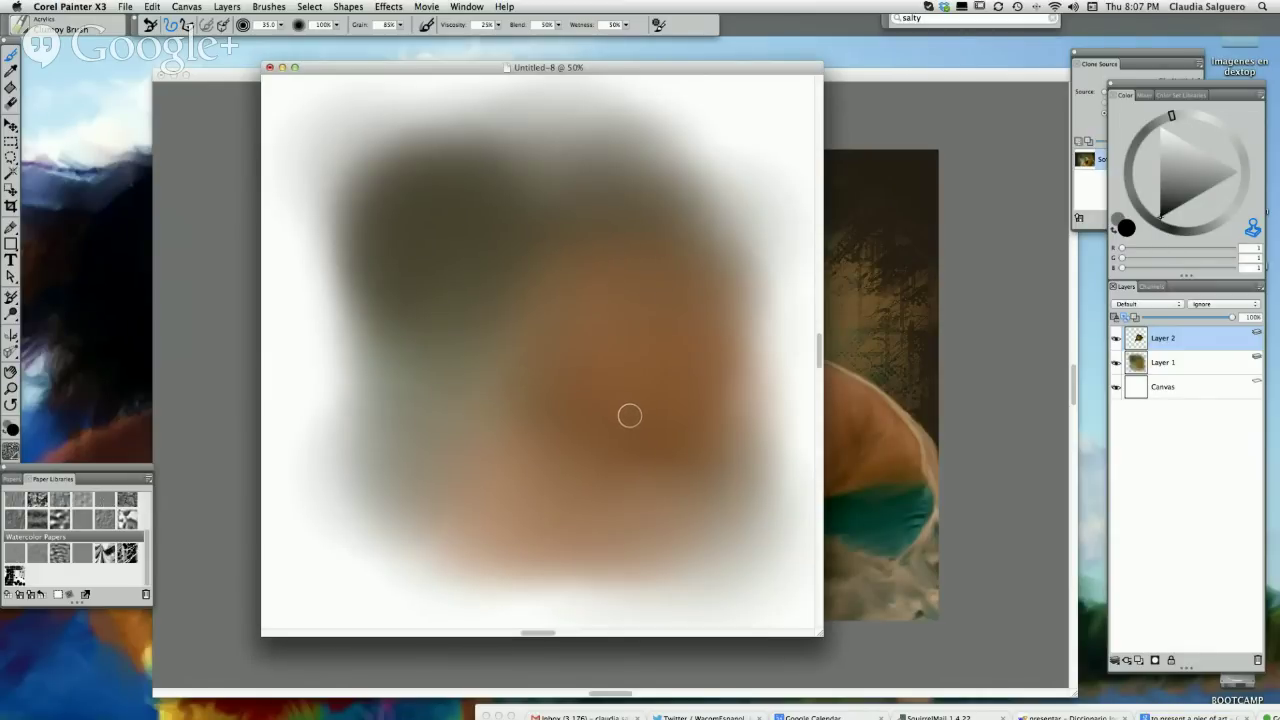
# - Show the Underpainting panel and move the test document's window down to uncover the portrait
pyautogui.click(468, 7)
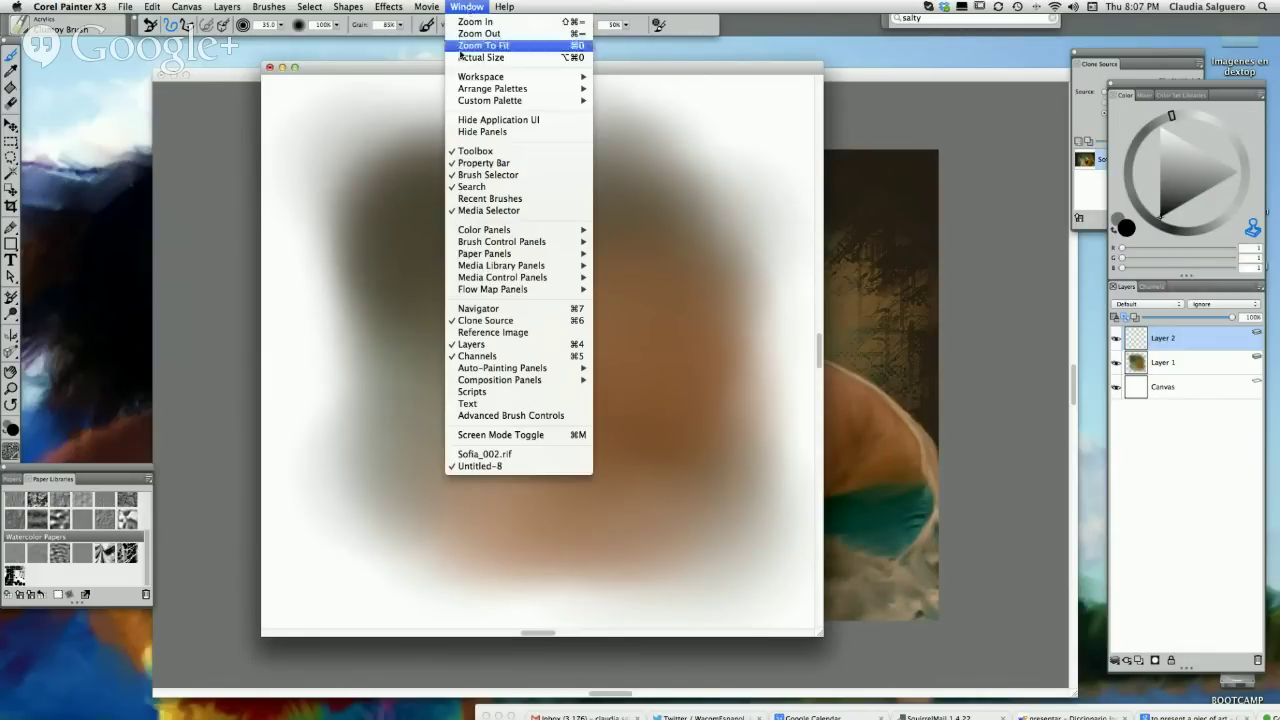
pyautogui.moveTo(540, 248)
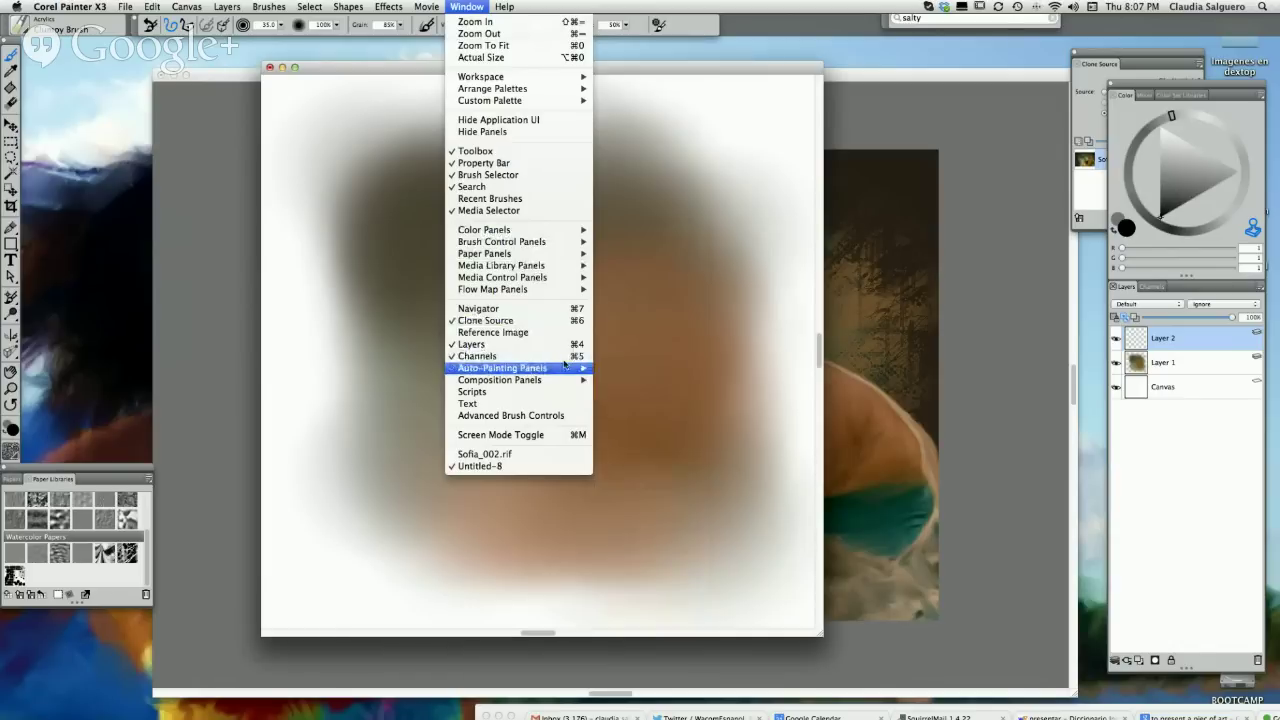
pyautogui.moveTo(565, 367)
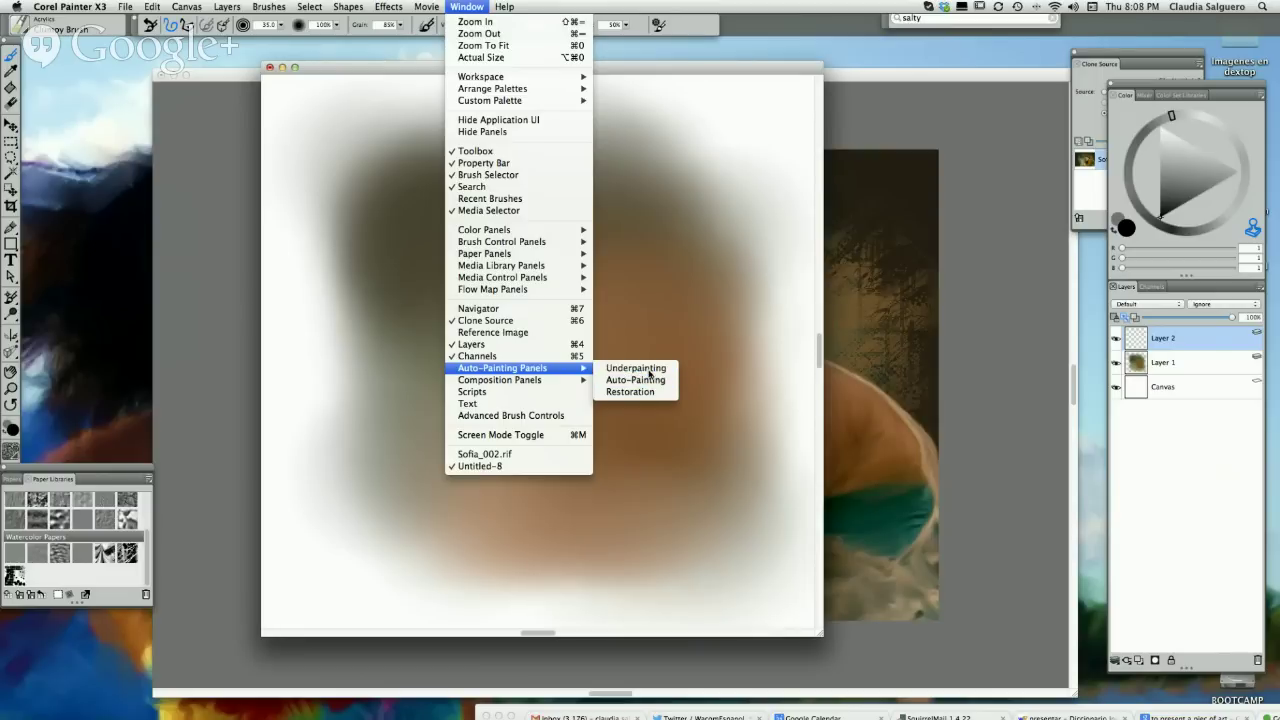
pyautogui.click(645, 368)
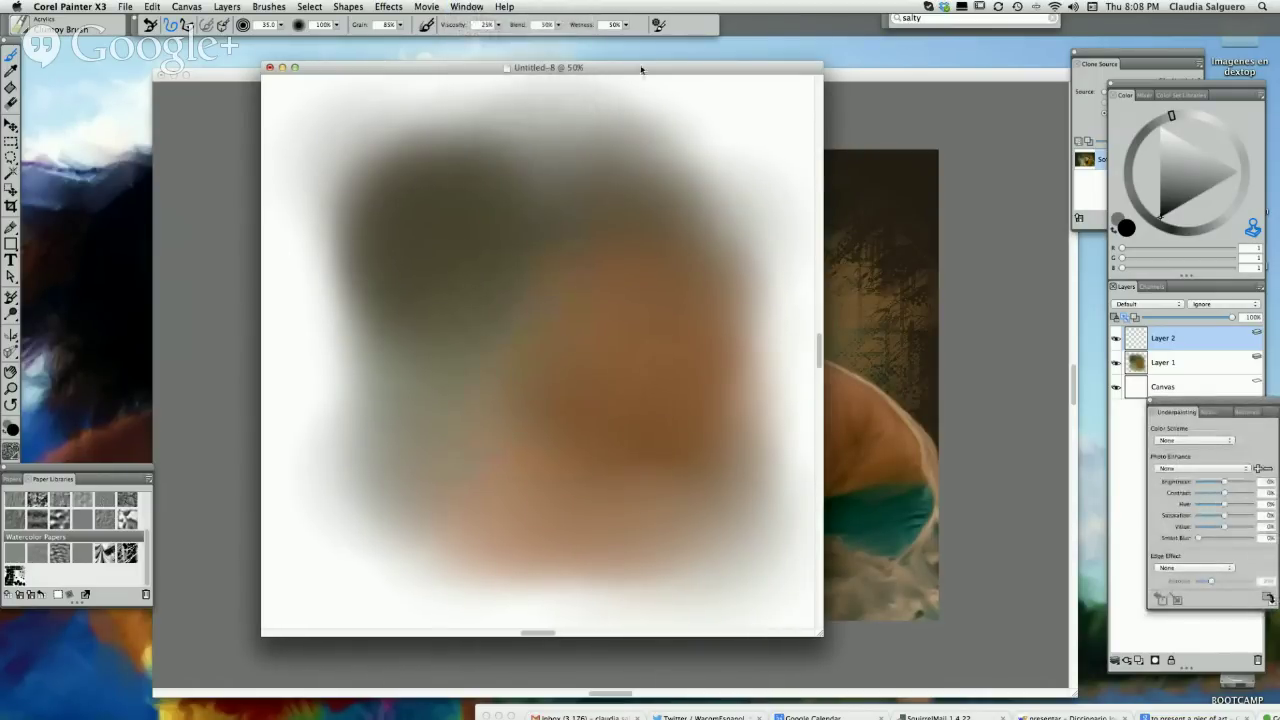
pyautogui.moveTo(641, 69); pyautogui.dragTo(641, 455)
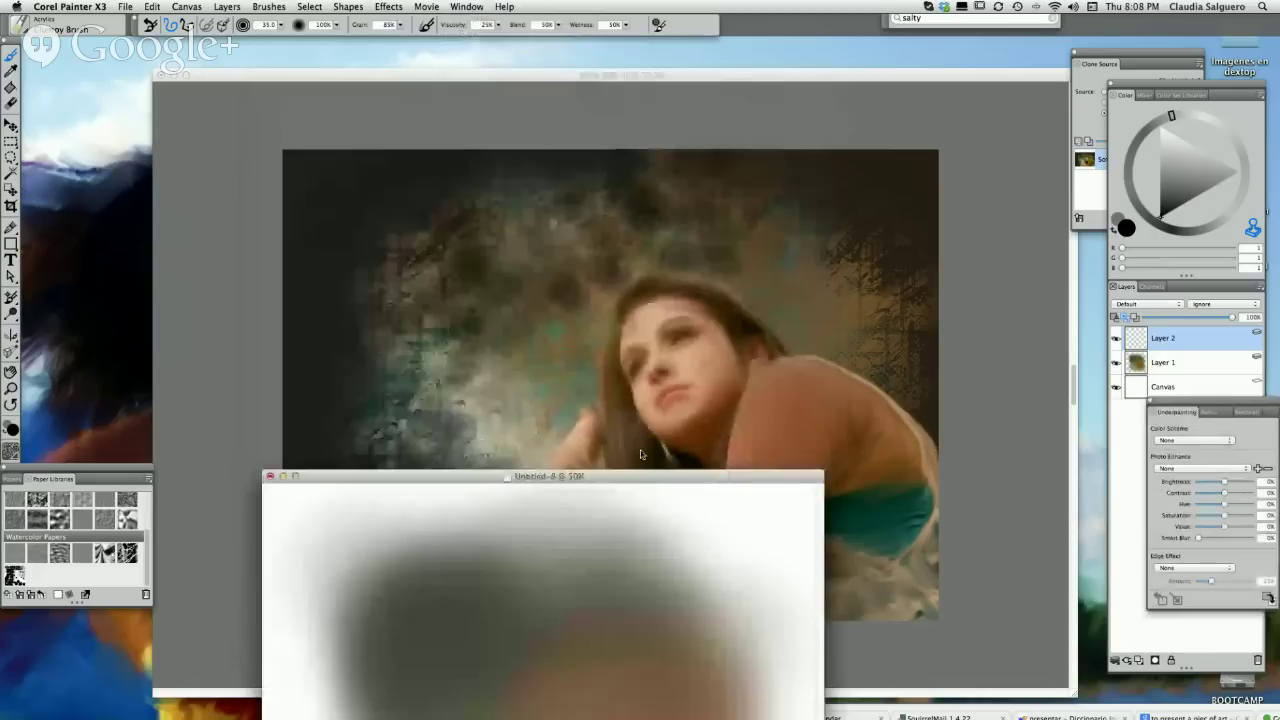
# - Open the recently used original JPG photo of the man and boy and move its window slightly up
pyautogui.click(125, 7)
pyautogui.moveTo(153, 58)
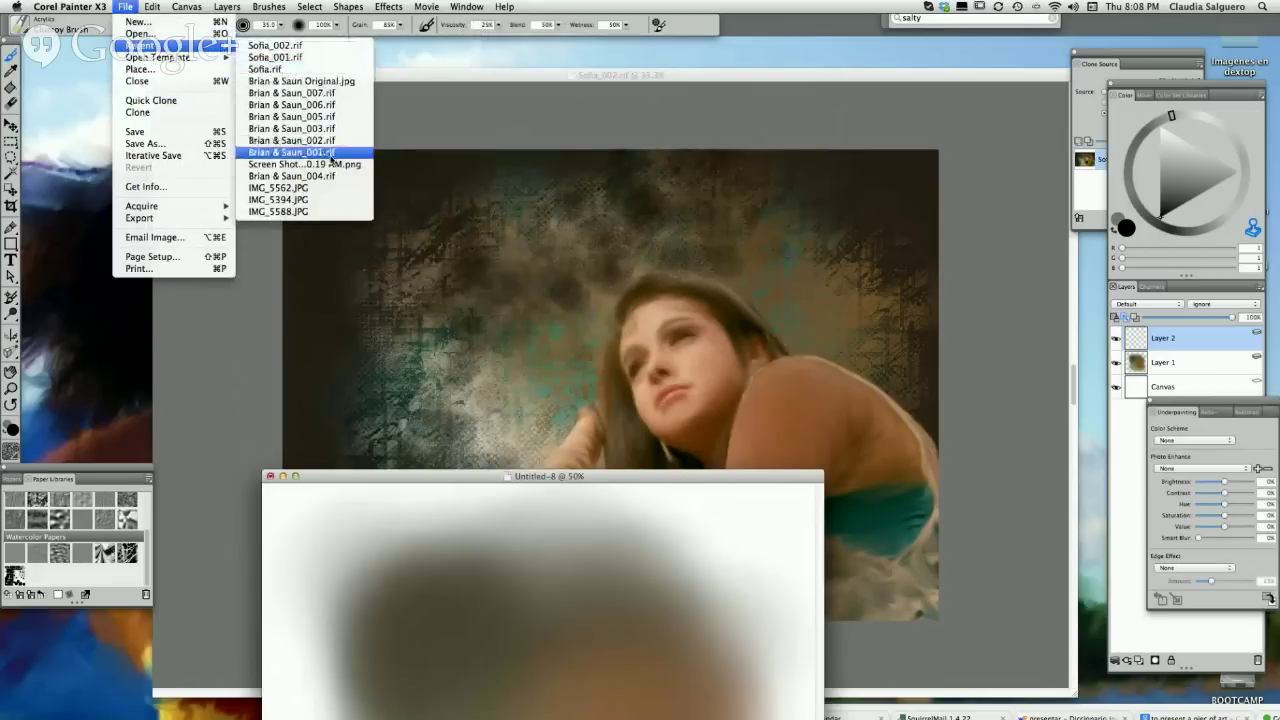
pyautogui.click(325, 83)
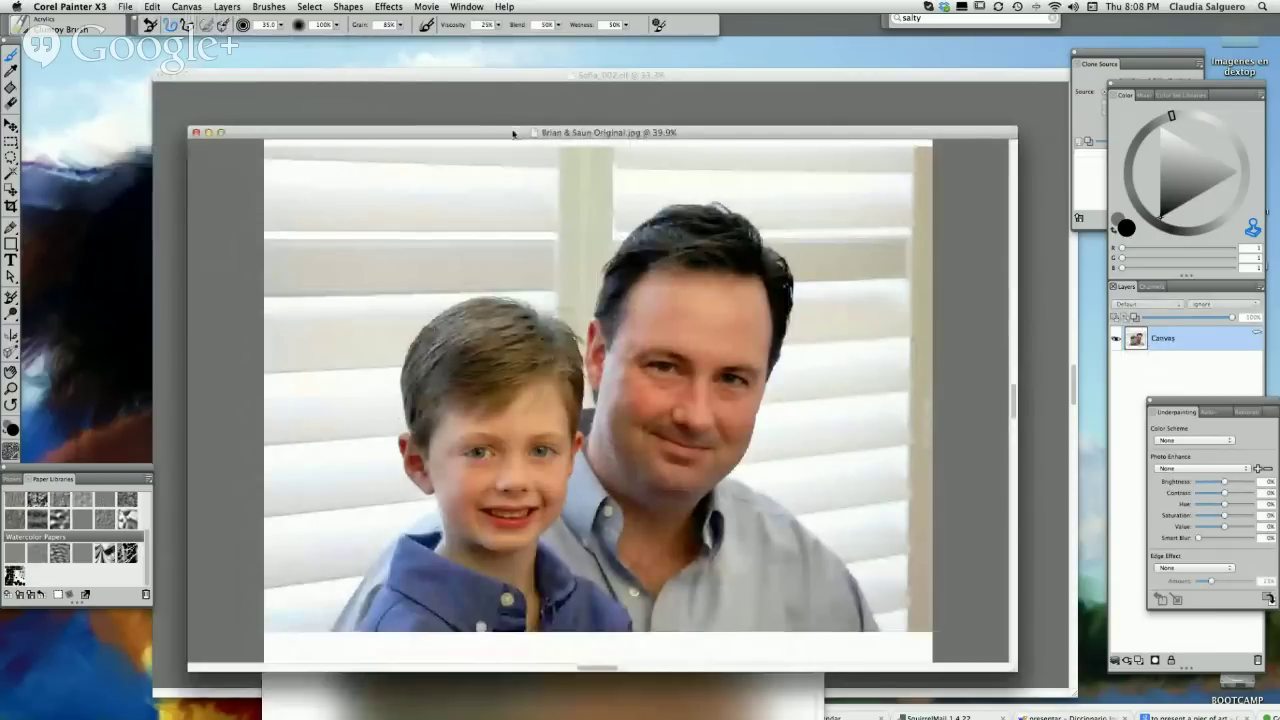
pyautogui.moveTo(513, 133); pyautogui.dragTo(491, 109)
# - Hide and show the Underpainting panel again, and move it up beside the photo
pyautogui.click(466, 7)
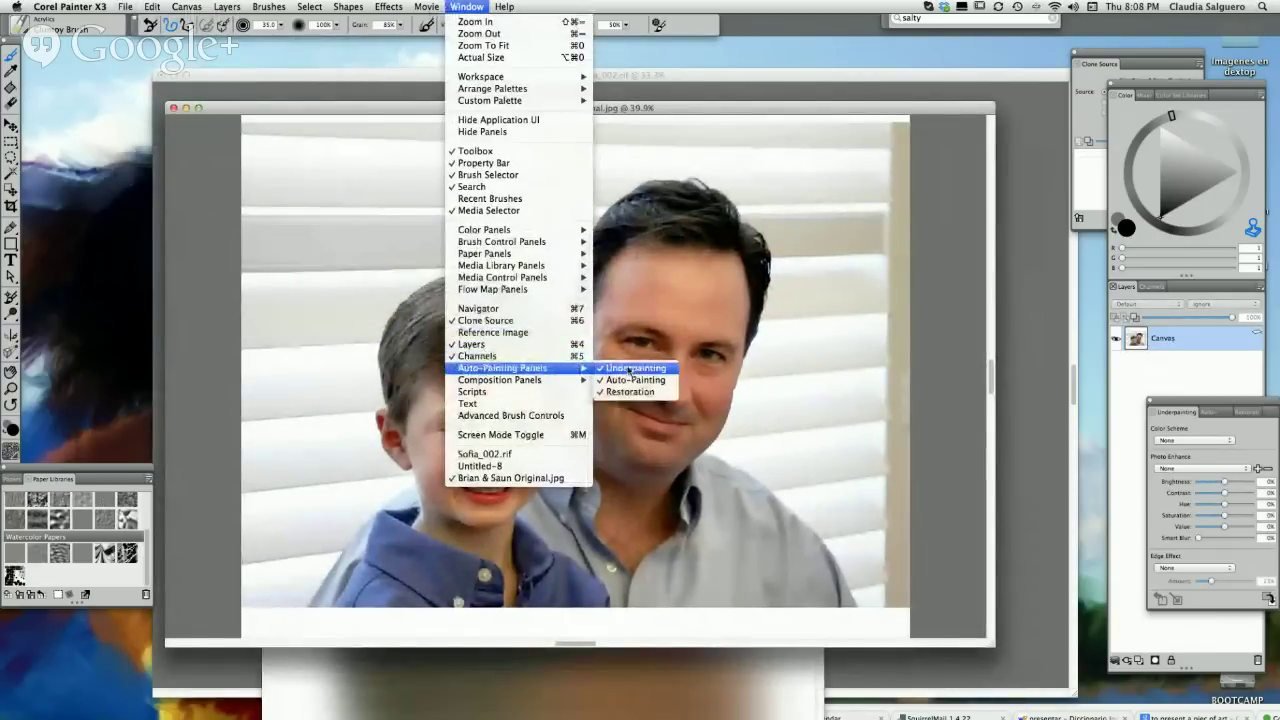
pyautogui.click(630, 368)
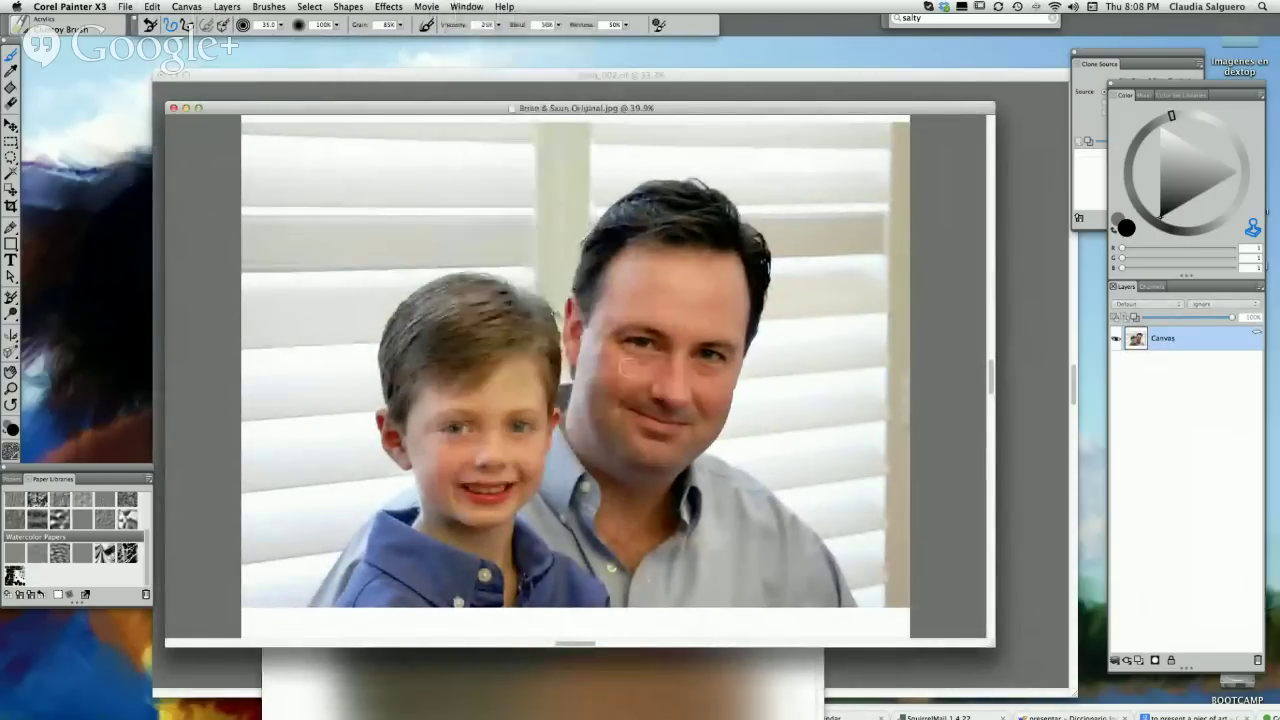
pyautogui.click(466, 7)
pyautogui.moveTo(522, 370)
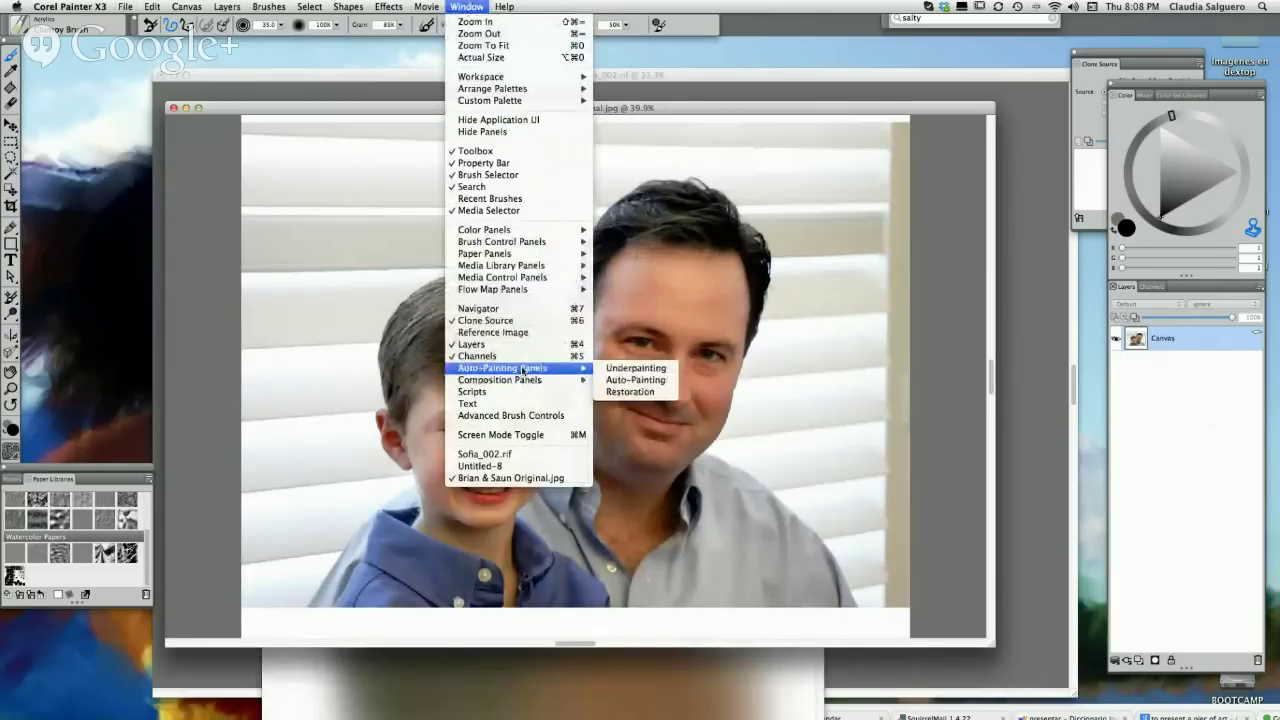
pyautogui.click(630, 368)
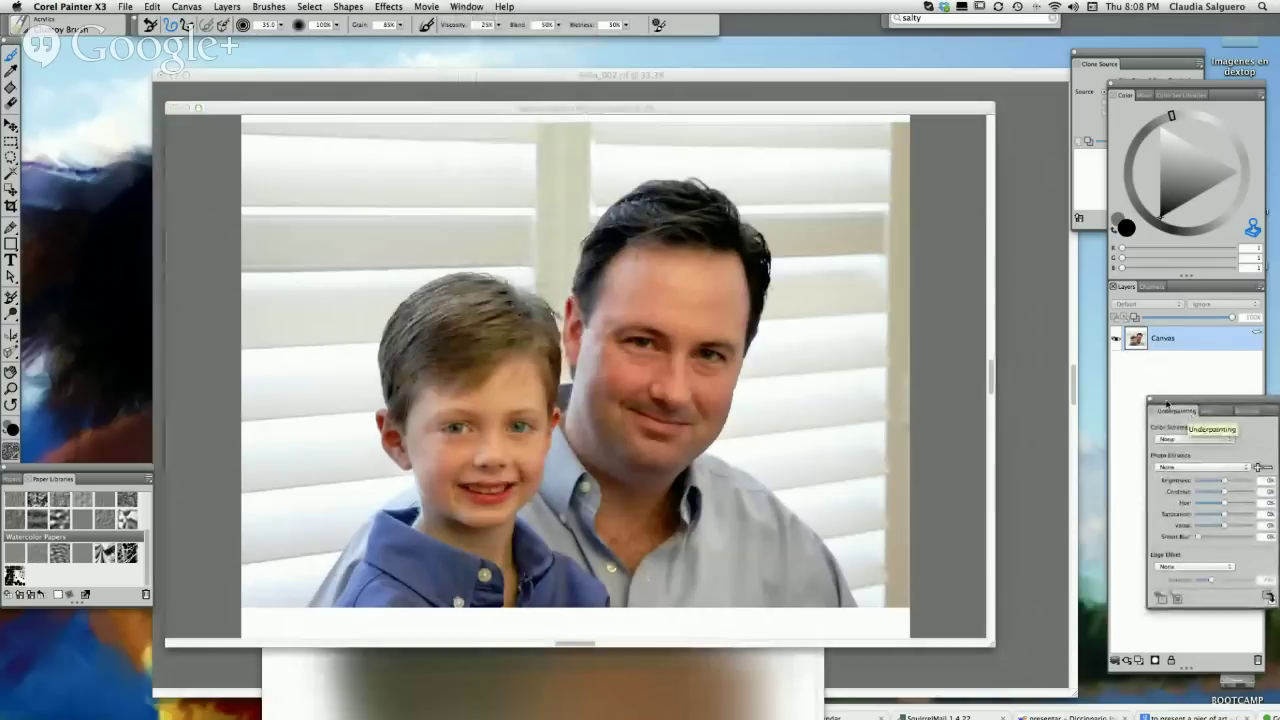
pyautogui.moveTo(1167, 403); pyautogui.dragTo(1056, 226)
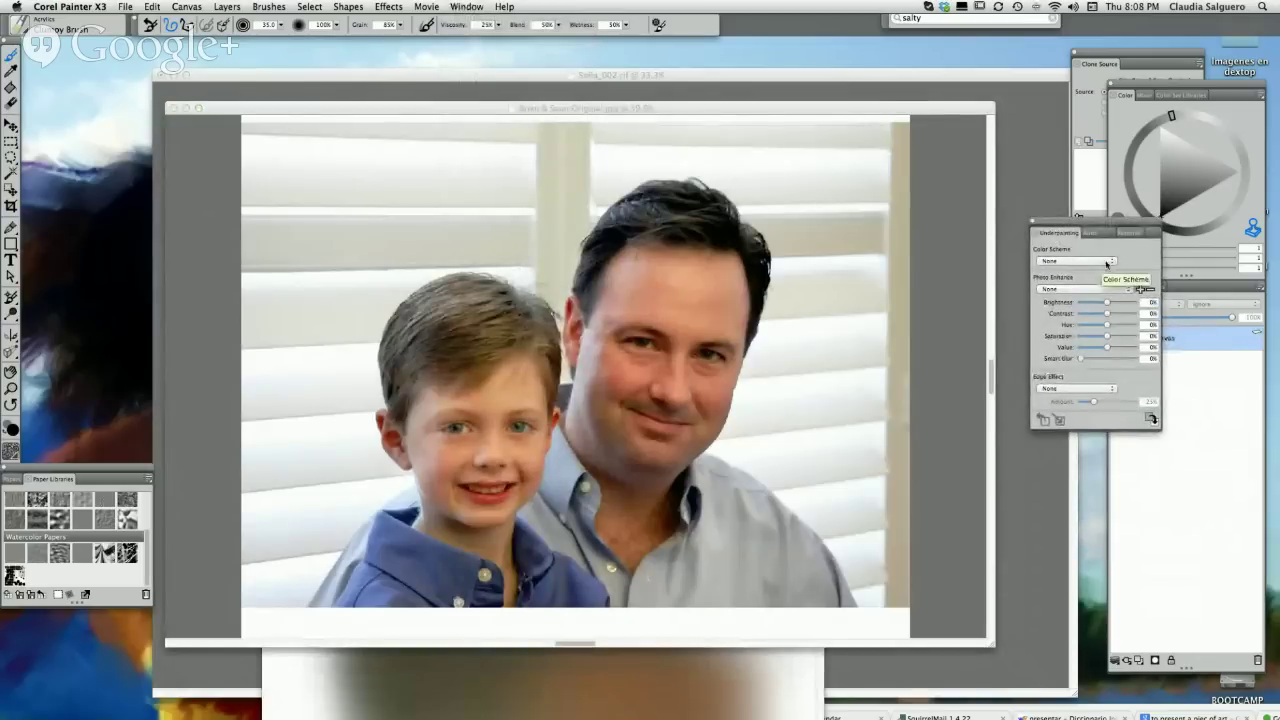
# - Try the Impressionist and Classical color schemes on the portrait photo in the Underpainting panel
pyautogui.click(1108, 261)
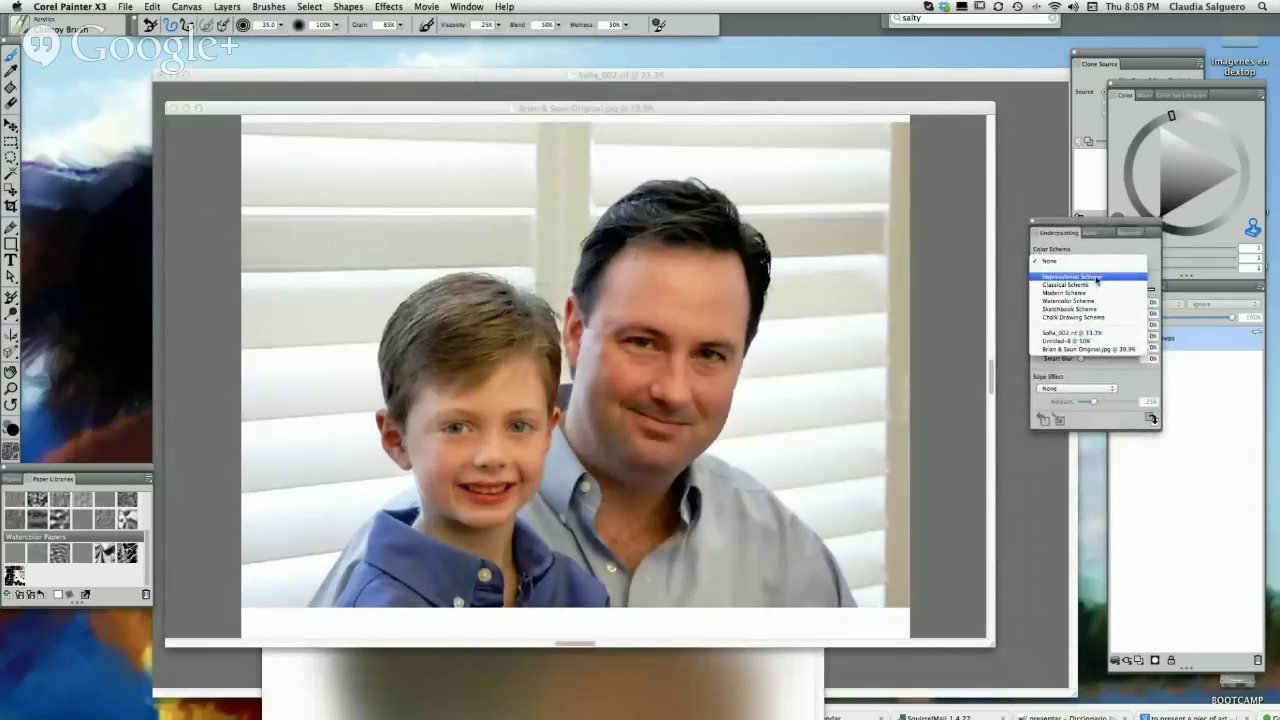
pyautogui.click(1087, 280)
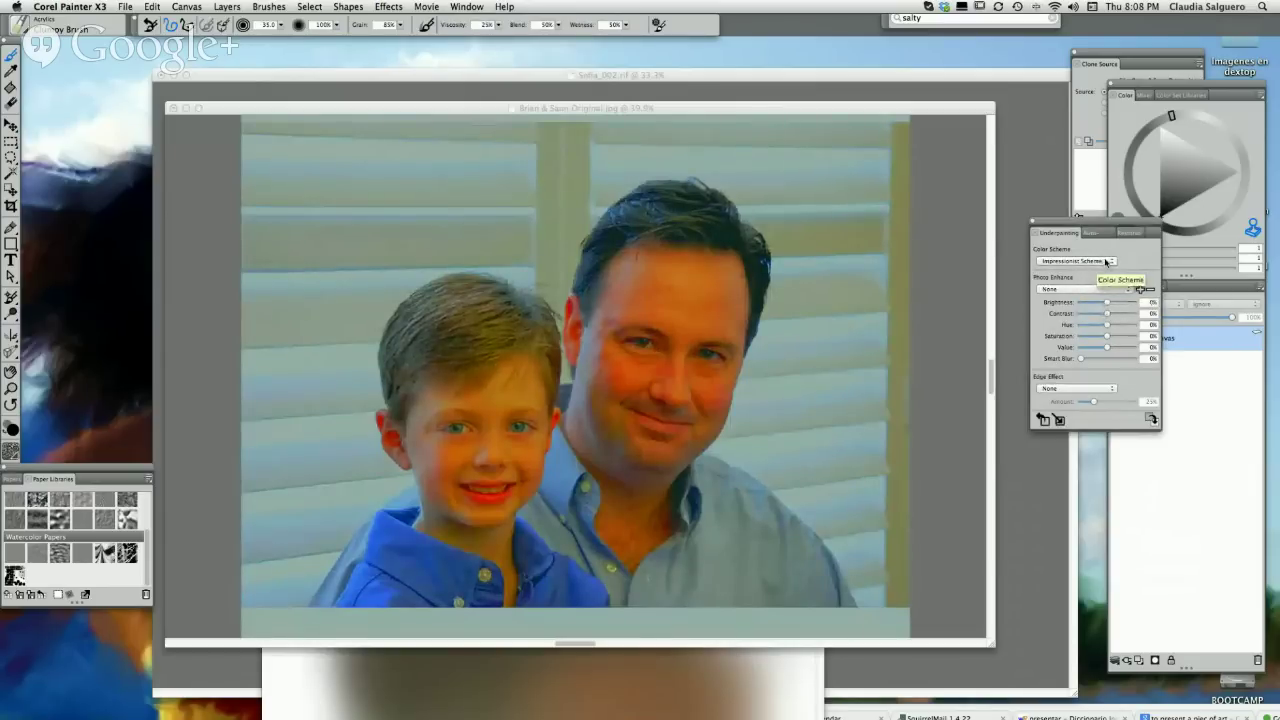
pyautogui.click(1108, 261)
pyautogui.click(1101, 263)
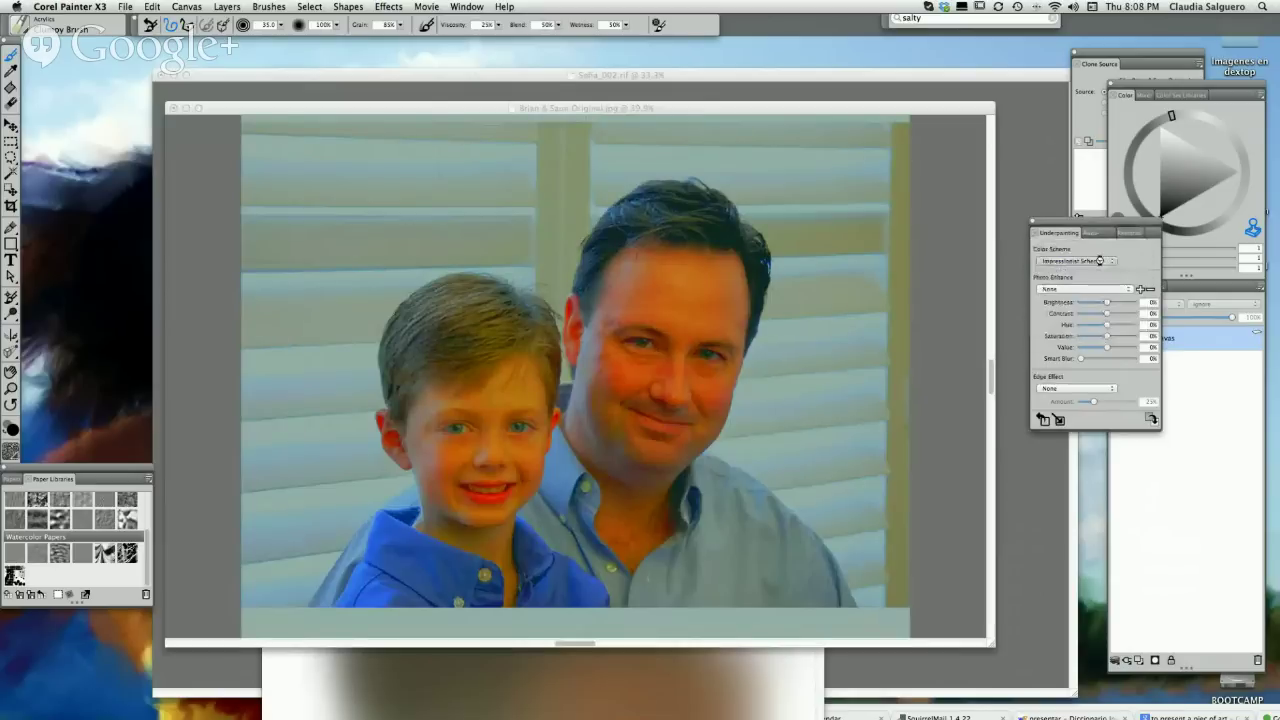
# - Try the Watercolor, Chalk Drawing and Sketchbook color schemes on the portrait photo
pyautogui.click(1101, 263)
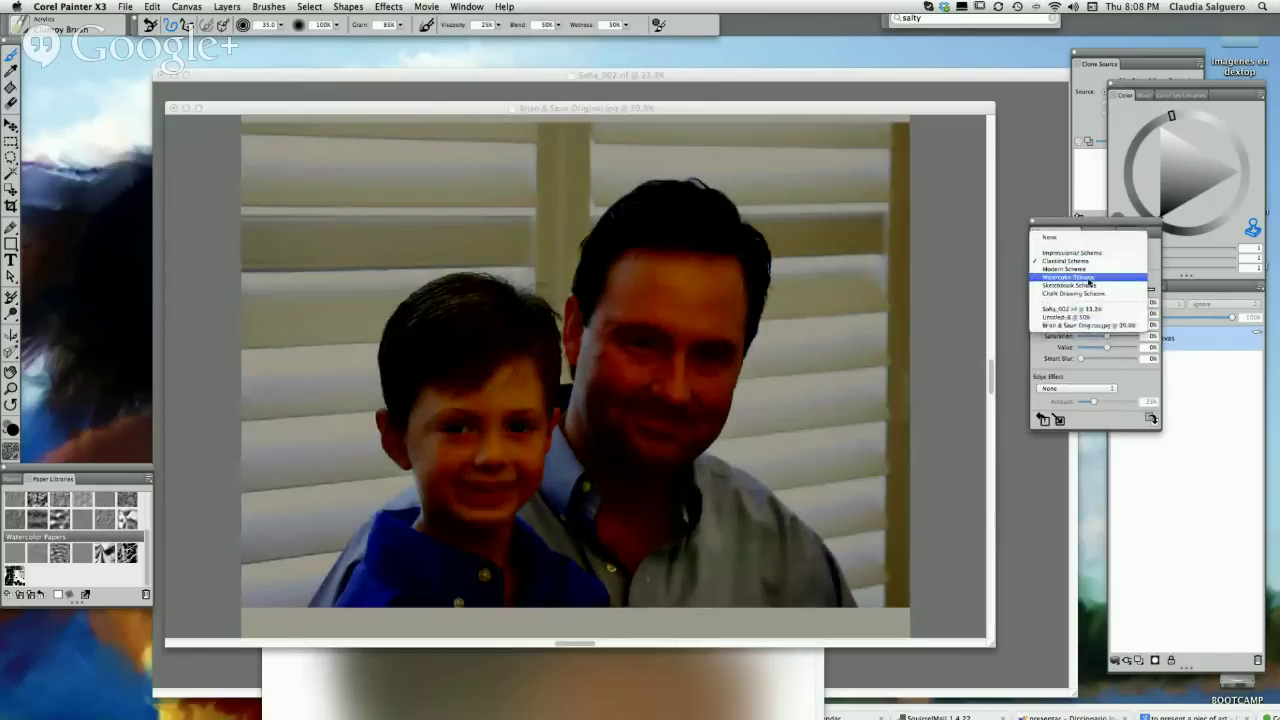
pyautogui.click(1088, 278)
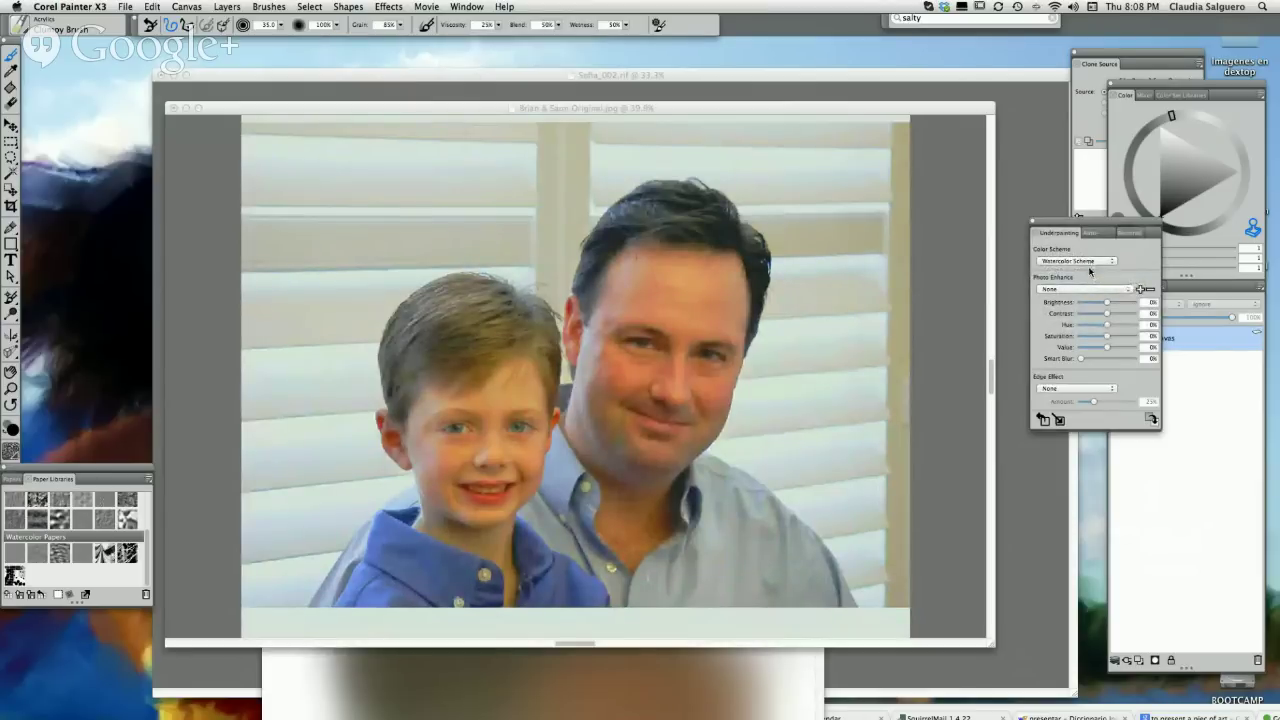
pyautogui.click(1097, 267)
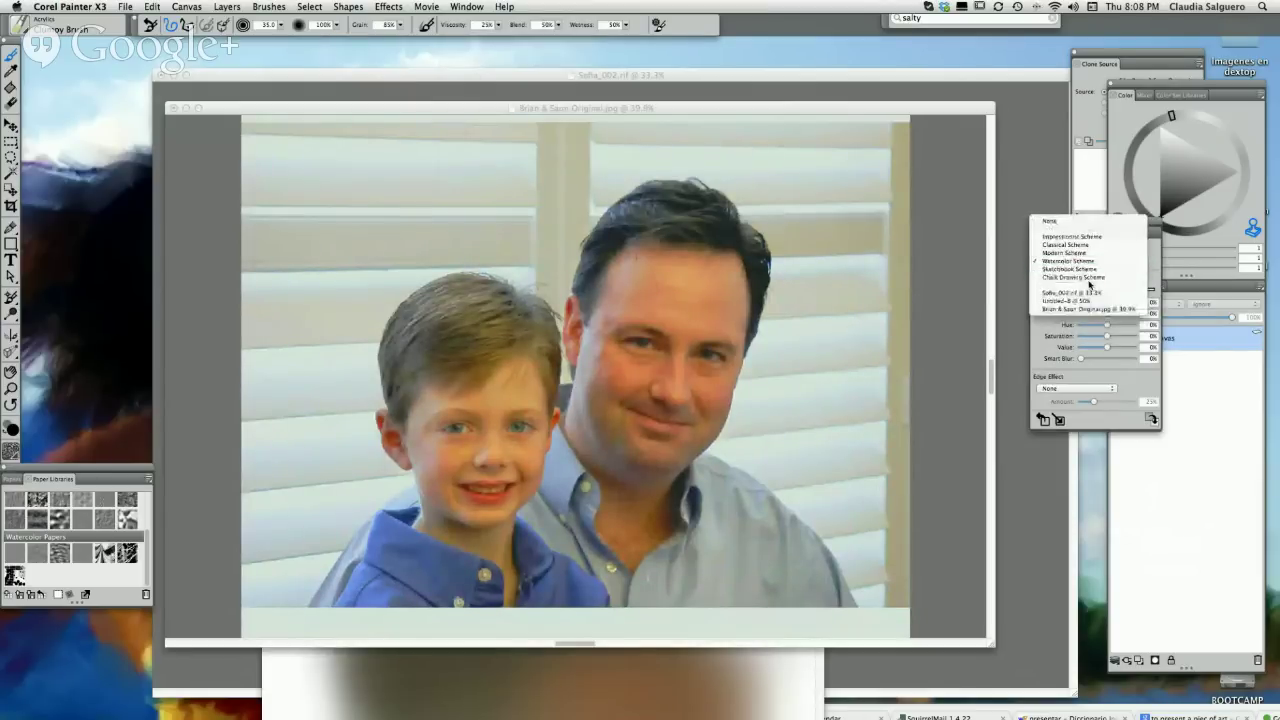
pyautogui.click(1089, 278)
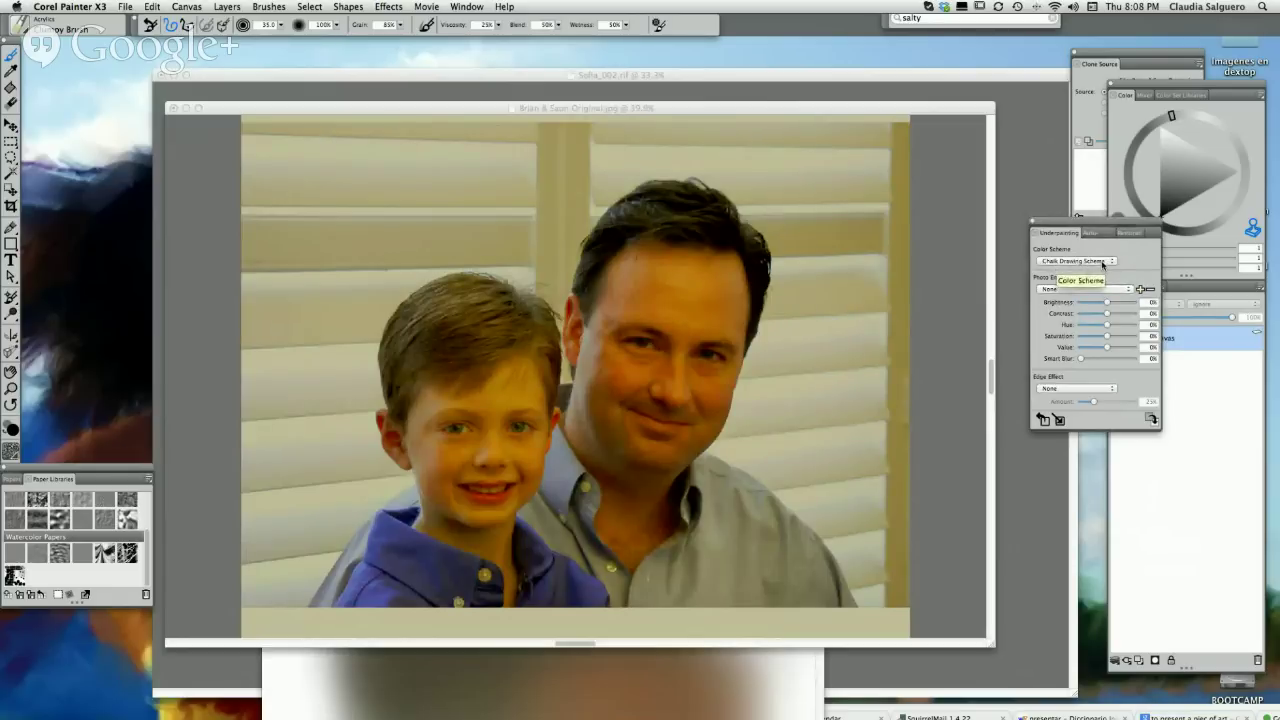
pyautogui.click(1102, 263)
pyautogui.click(1090, 254)
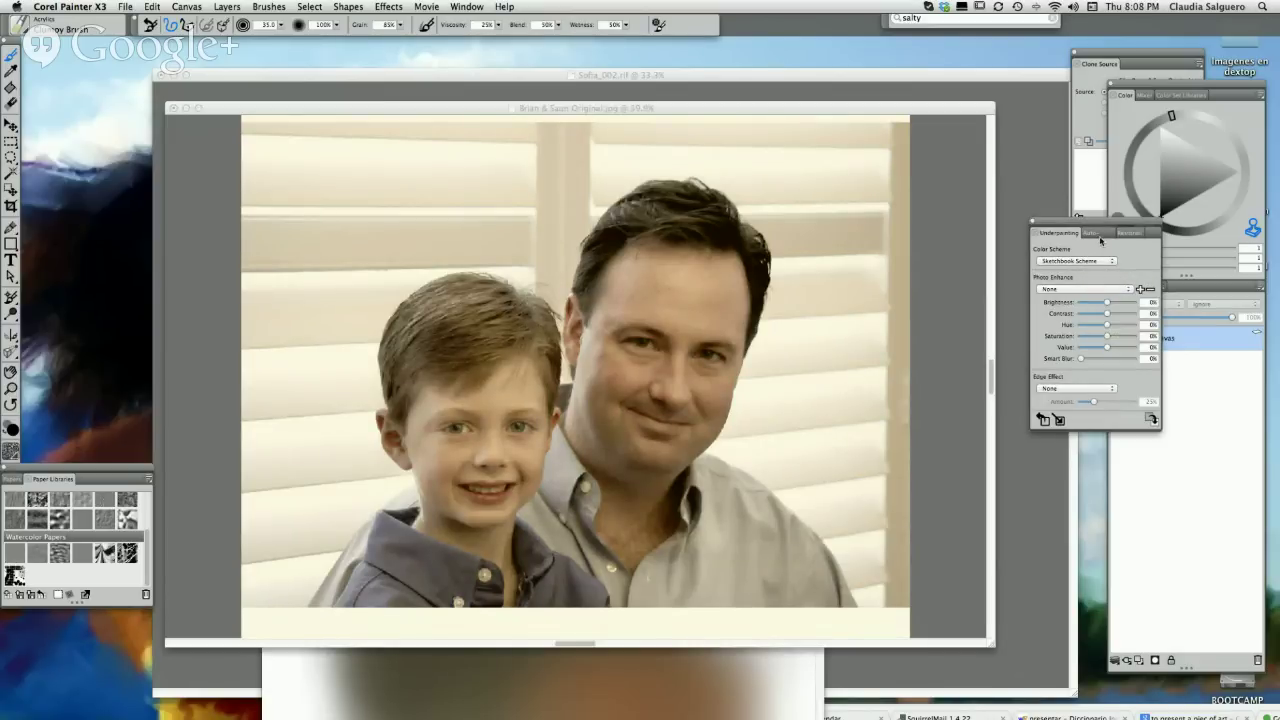
# - Widen the Auto-Painting panel group slightly and reset the Underpainting color scheme to None
pyautogui.click(1100, 238)
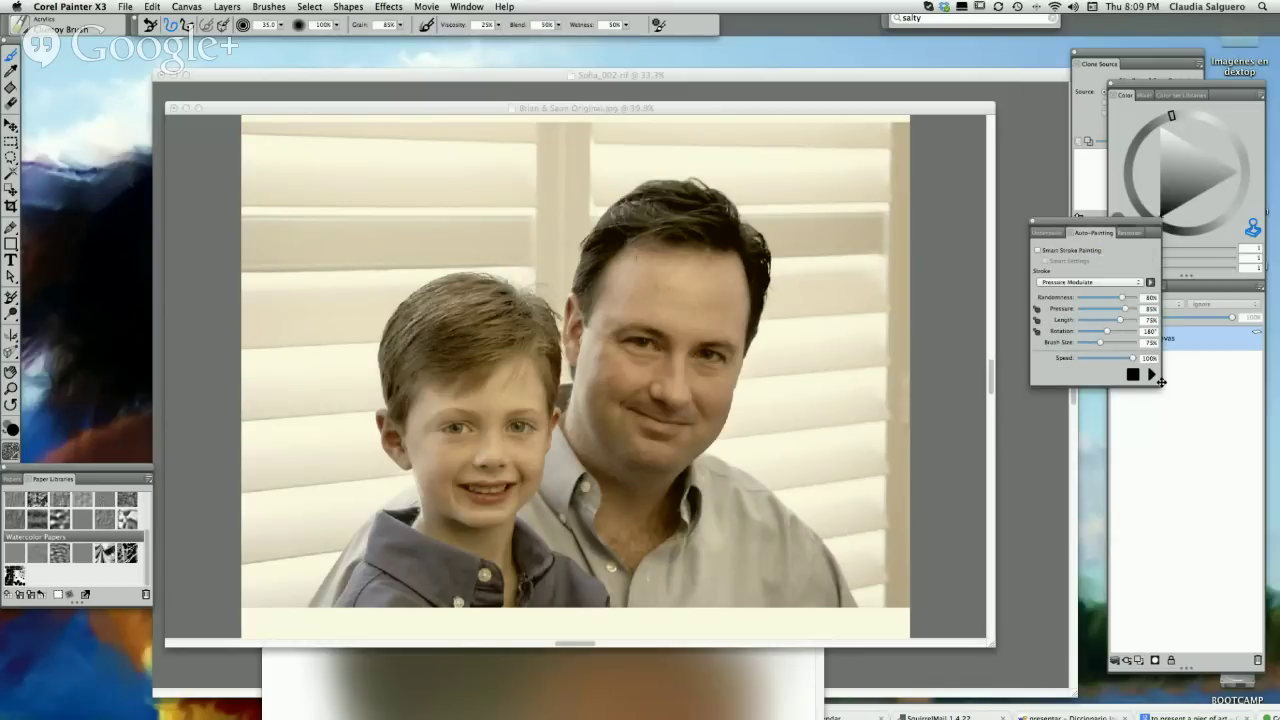
pyautogui.moveTo(1159, 383); pyautogui.dragTo(1182, 385)
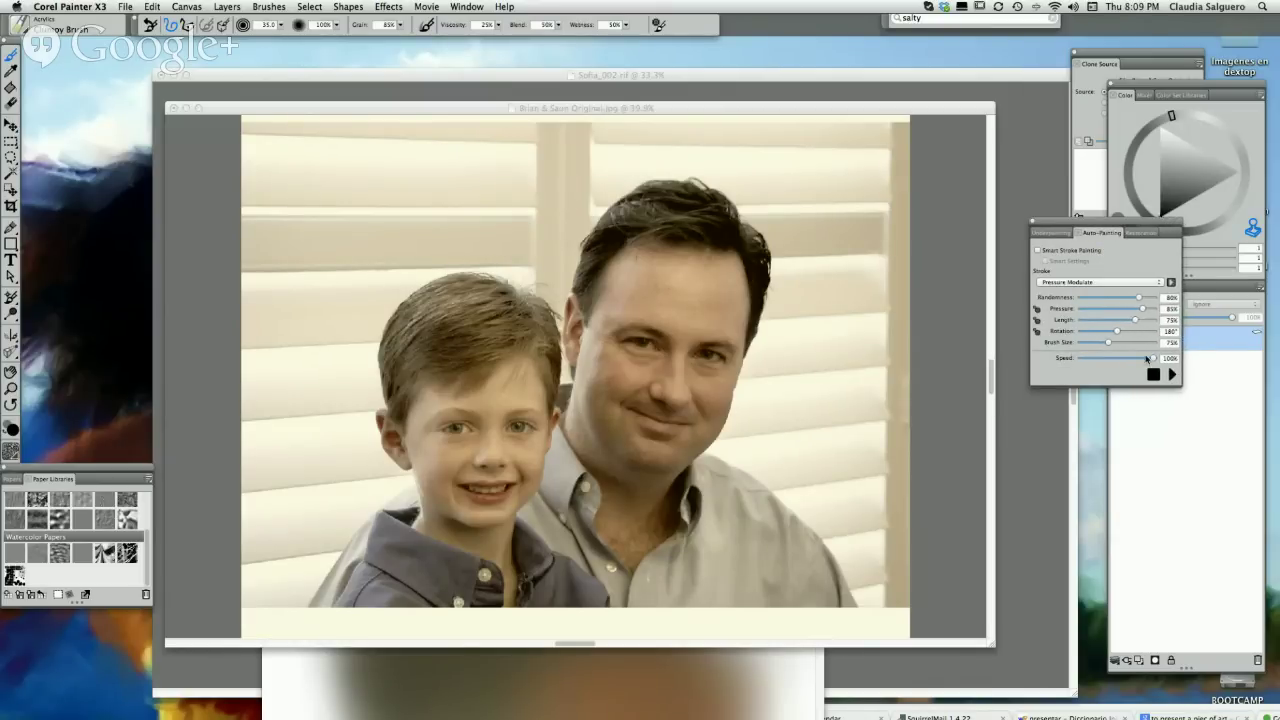
pyautogui.click(1056, 234)
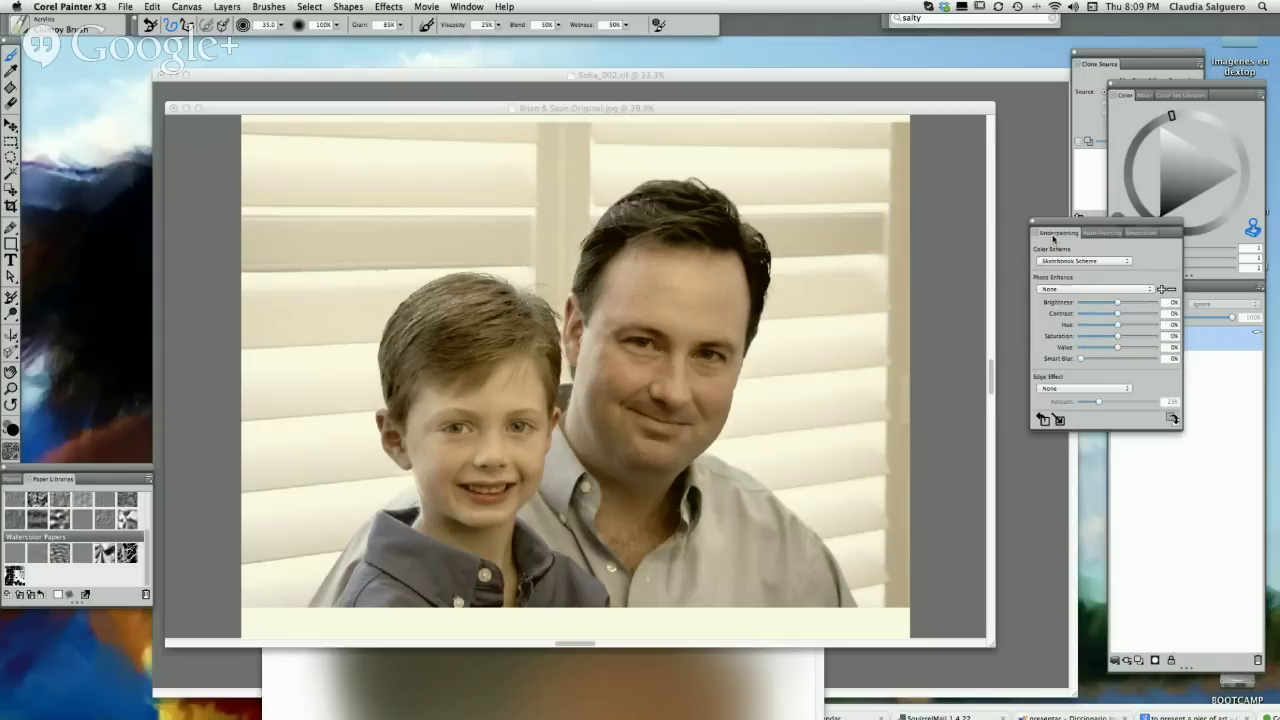
pyautogui.click(1063, 262)
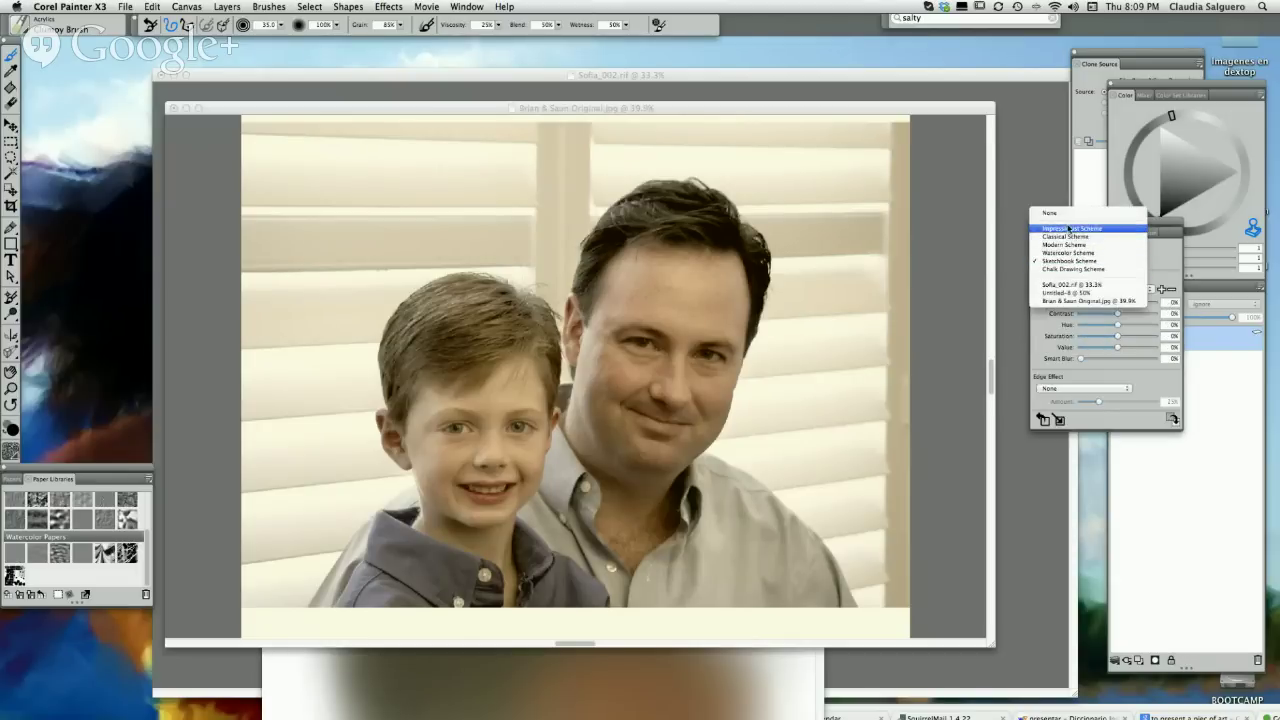
pyautogui.click(1053, 213)
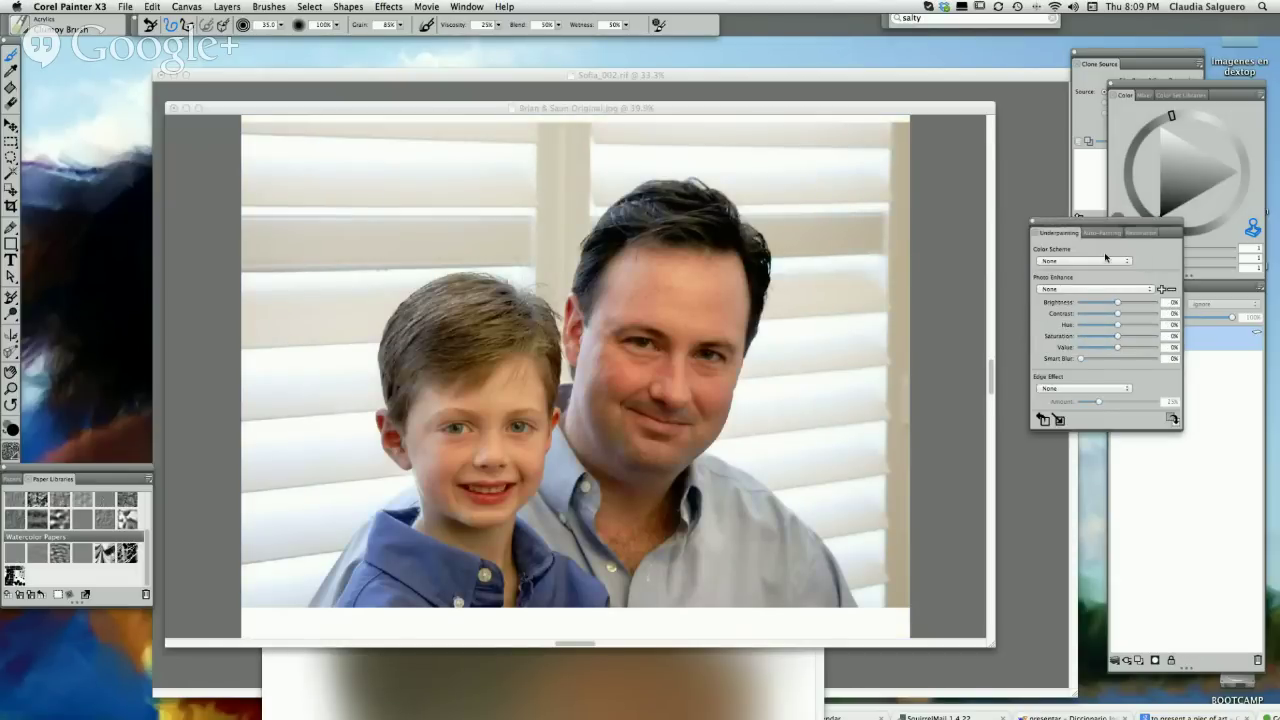
# - Set up Auto-Painting with the Diagonal stroke, randomness 62%, pressure 47%, reduced length, rotation 266°, brush size 102% and speed 49%
pyautogui.click(1100, 234)
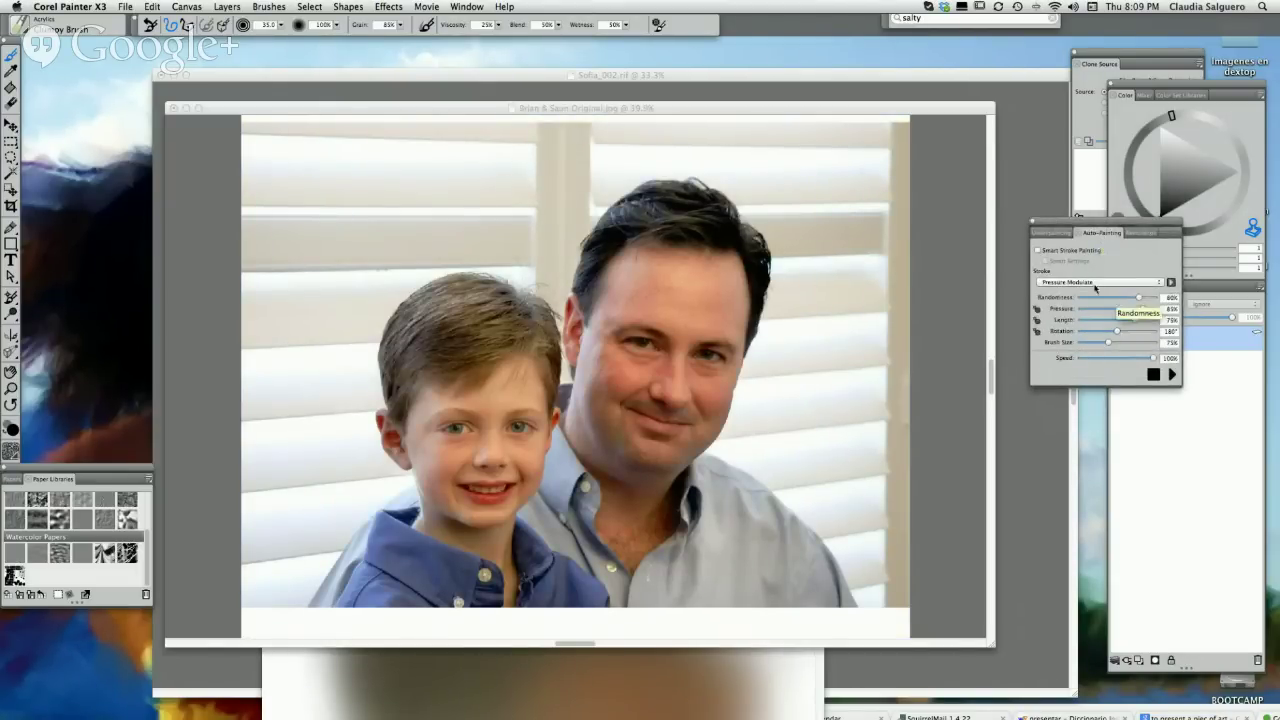
pyautogui.click(1083, 284)
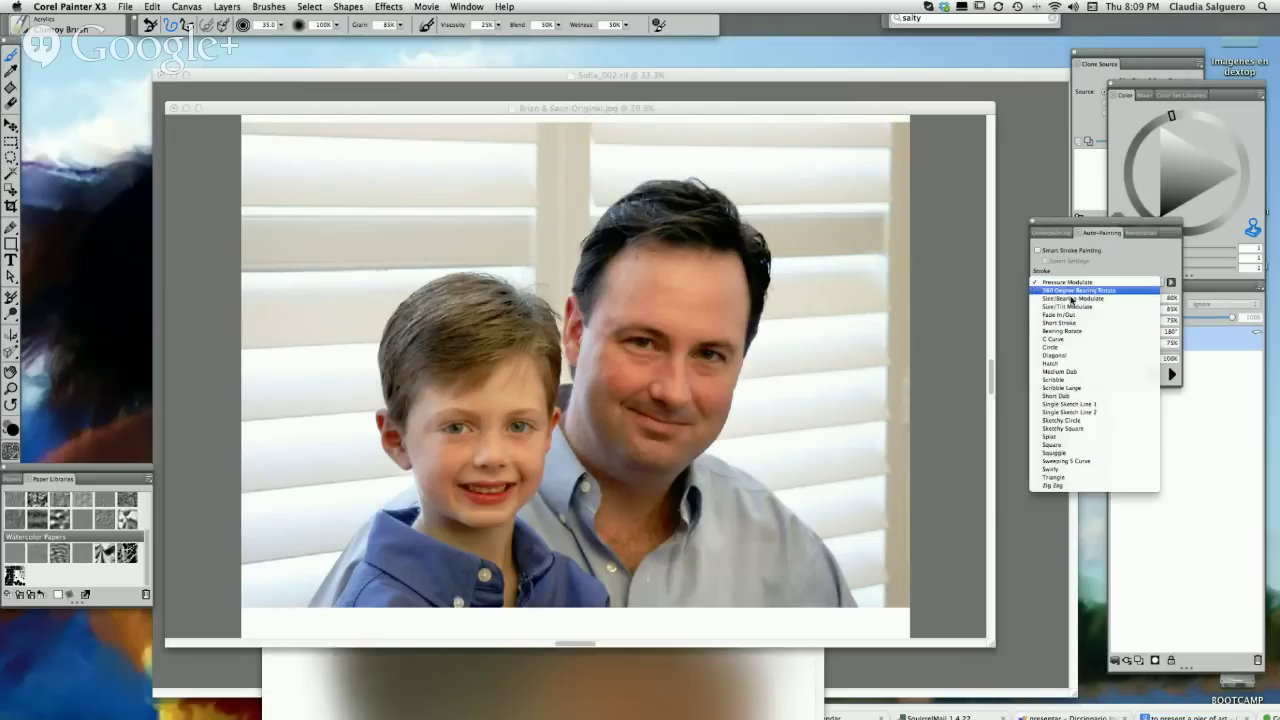
pyautogui.click(1060, 356)
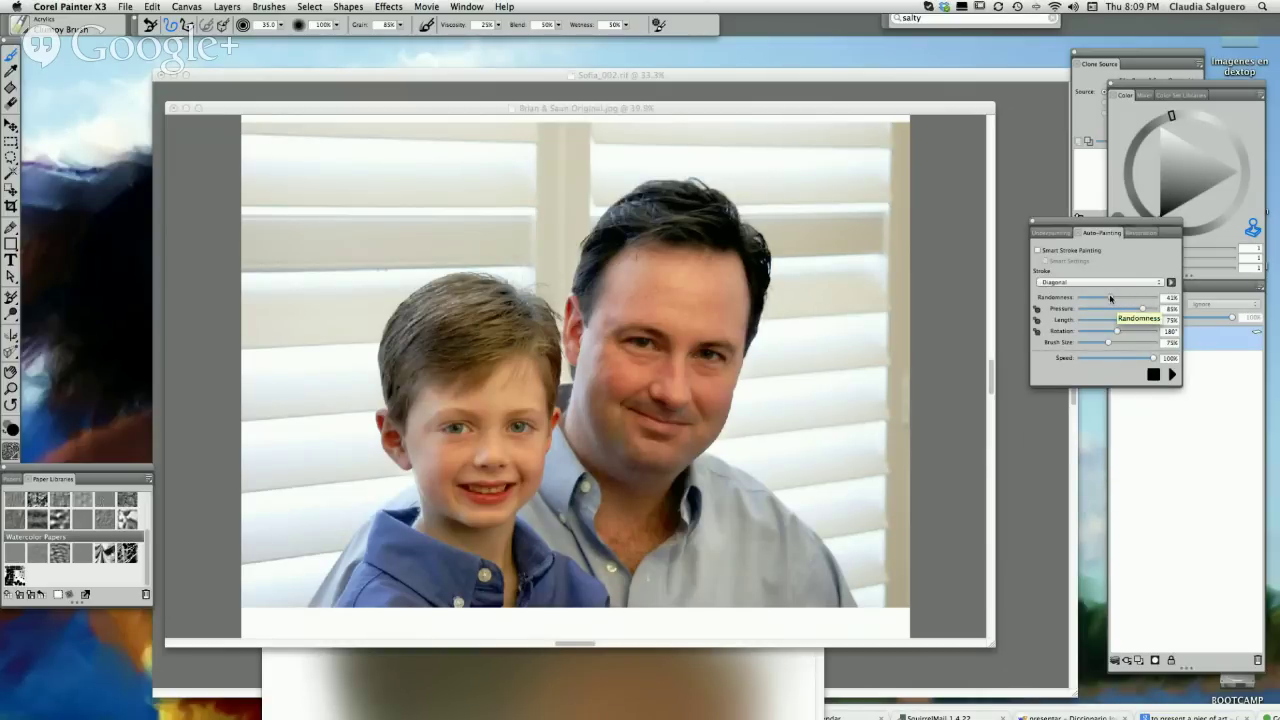
pyautogui.moveTo(1120, 297)
pyautogui.mouseDown()
pyautogui.moveTo(1096, 298)
pyautogui.moveTo(1147, 298)
pyautogui.moveTo(1110, 310)
pyautogui.moveTo(1134, 334)
pyautogui.moveTo(1110, 342)
pyautogui.moveTo(1142, 358)
pyautogui.moveTo(1121, 358)
pyautogui.mouseUp()
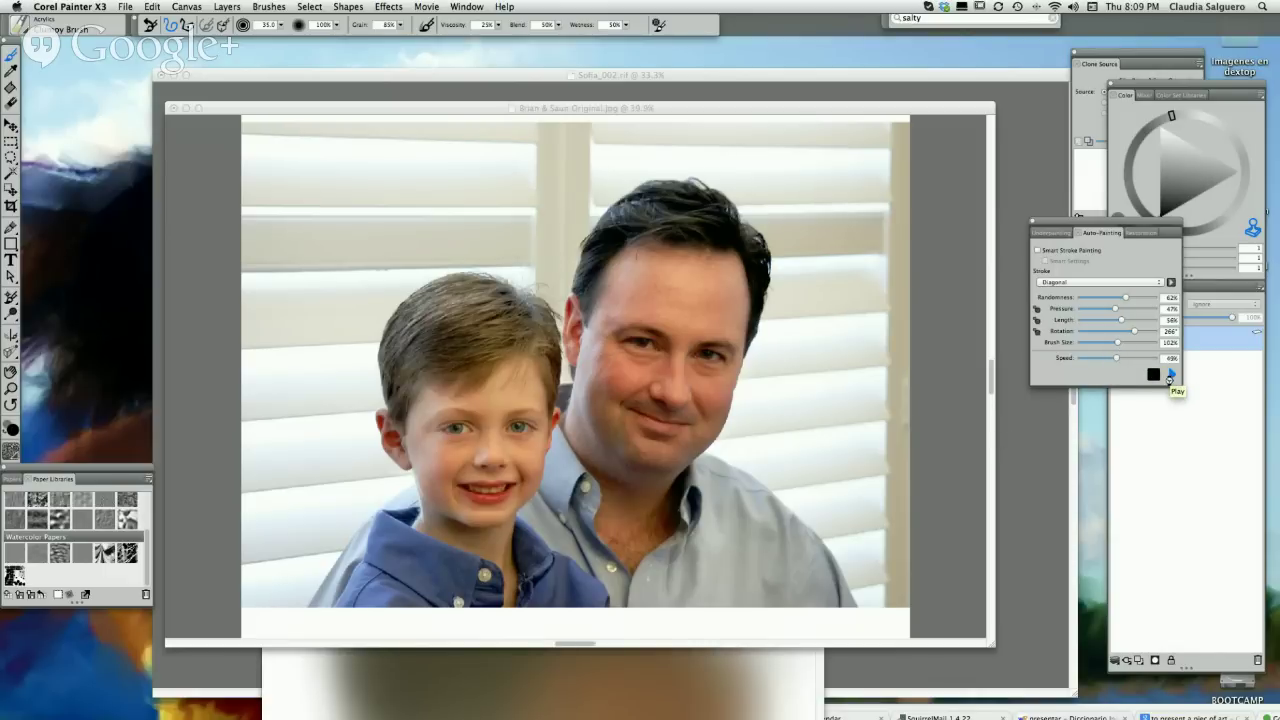
# - Auto-paint Diagonal strokes across the portrait photo for a short while and stop the playback
pyautogui.click(1169, 378)
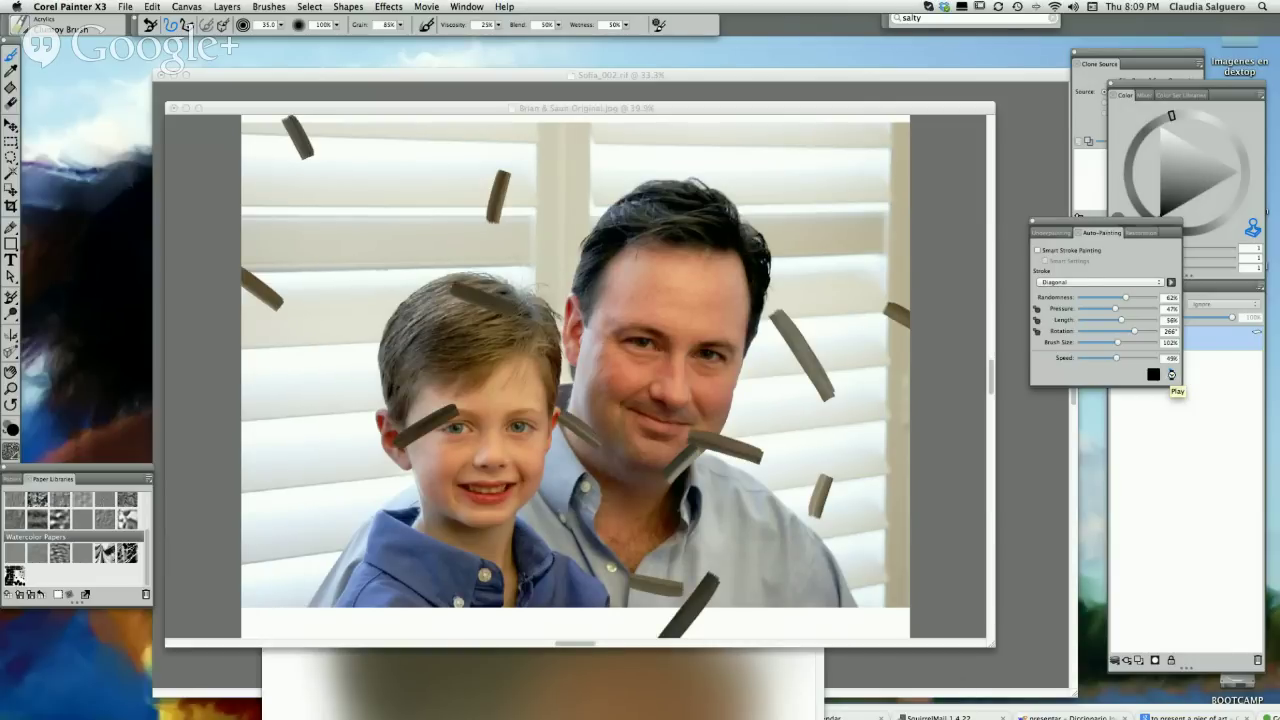
pyautogui.click(1172, 374)
pyautogui.click(1173, 374)
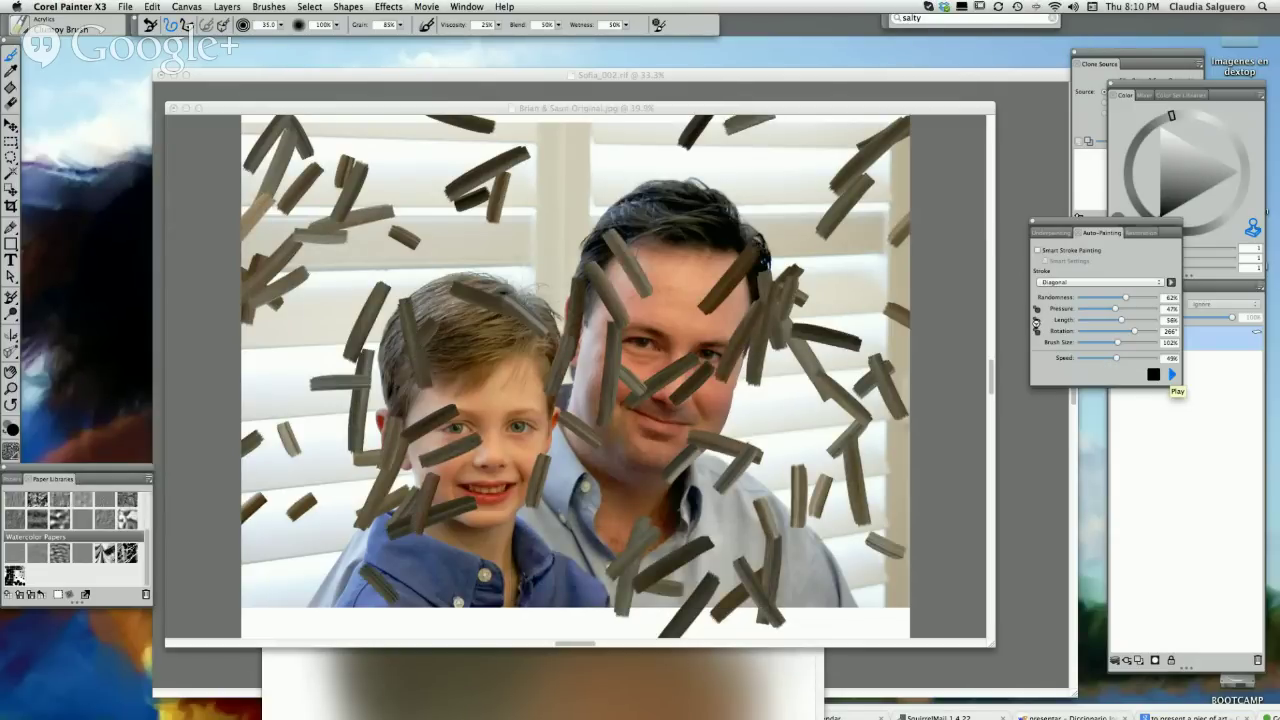
pyautogui.click(1154, 377)
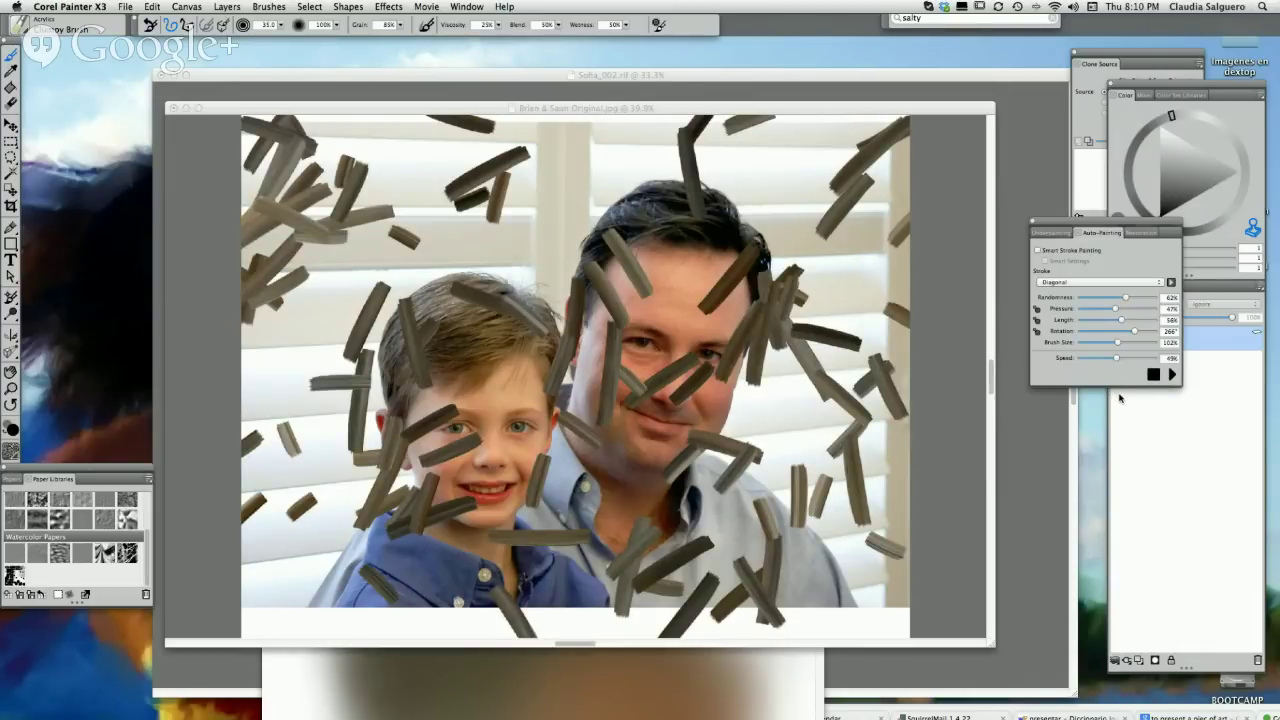
# - Move the Auto-Painting panel clear of the color and layer panels and undo the auto-painted Diagonal strokes
pyautogui.moveTo(1124, 224); pyautogui.dragTo(1047, 188)
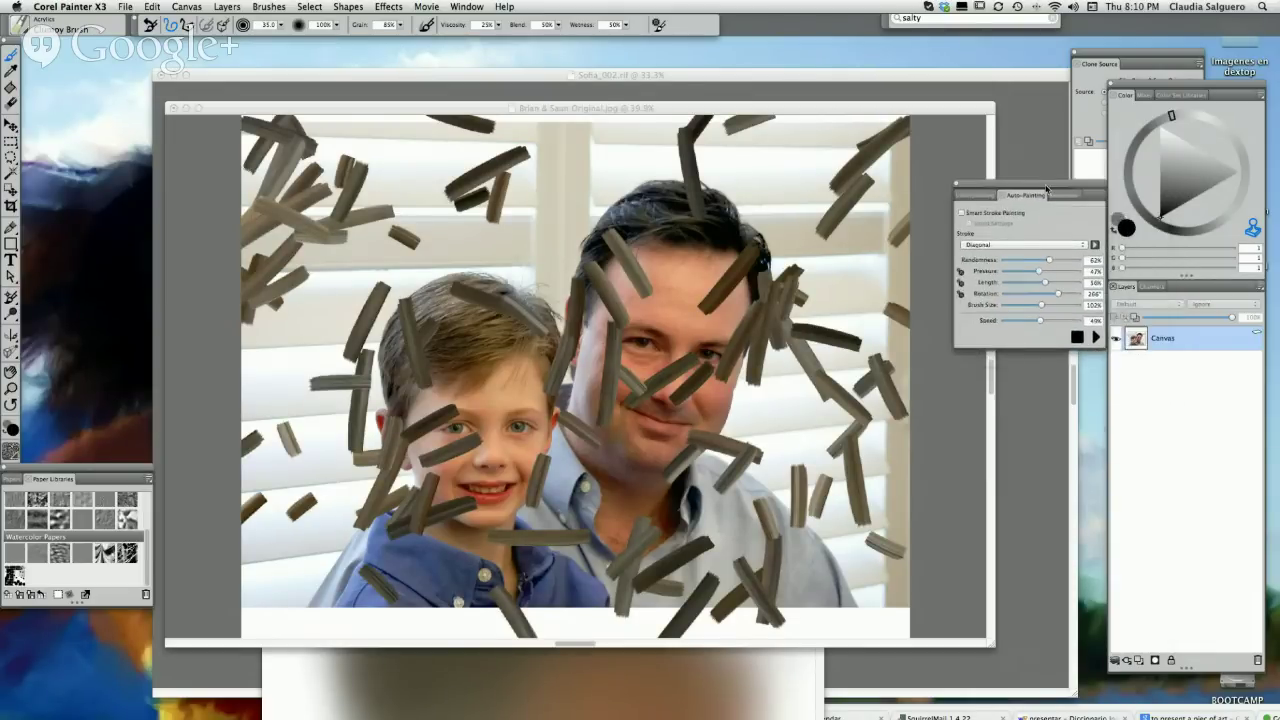
pyautogui.moveTo(722, 110); pyautogui.dragTo(724, 110)
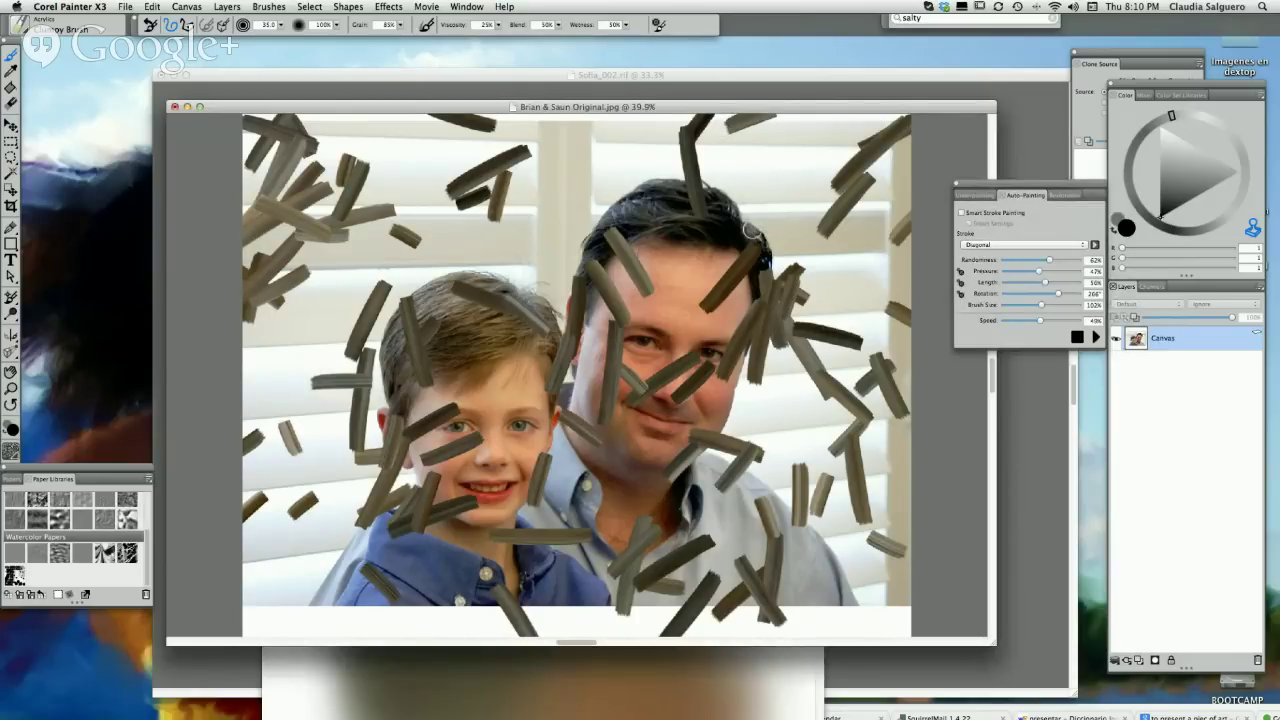
pyautogui.press('super+z')
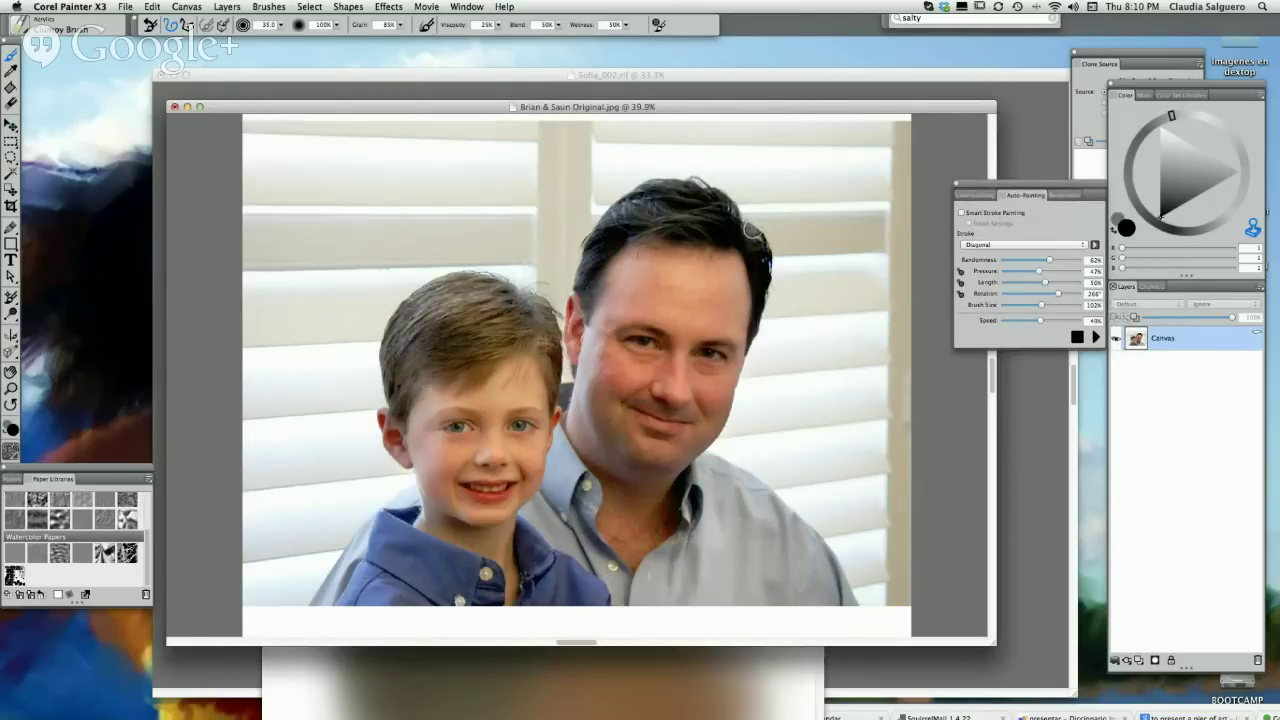
# - Change the Auto-Painting stroke to C Curve with rotation 141° and brush size about 29%, and shift the panel toward the photo
pyautogui.click(1020, 244)
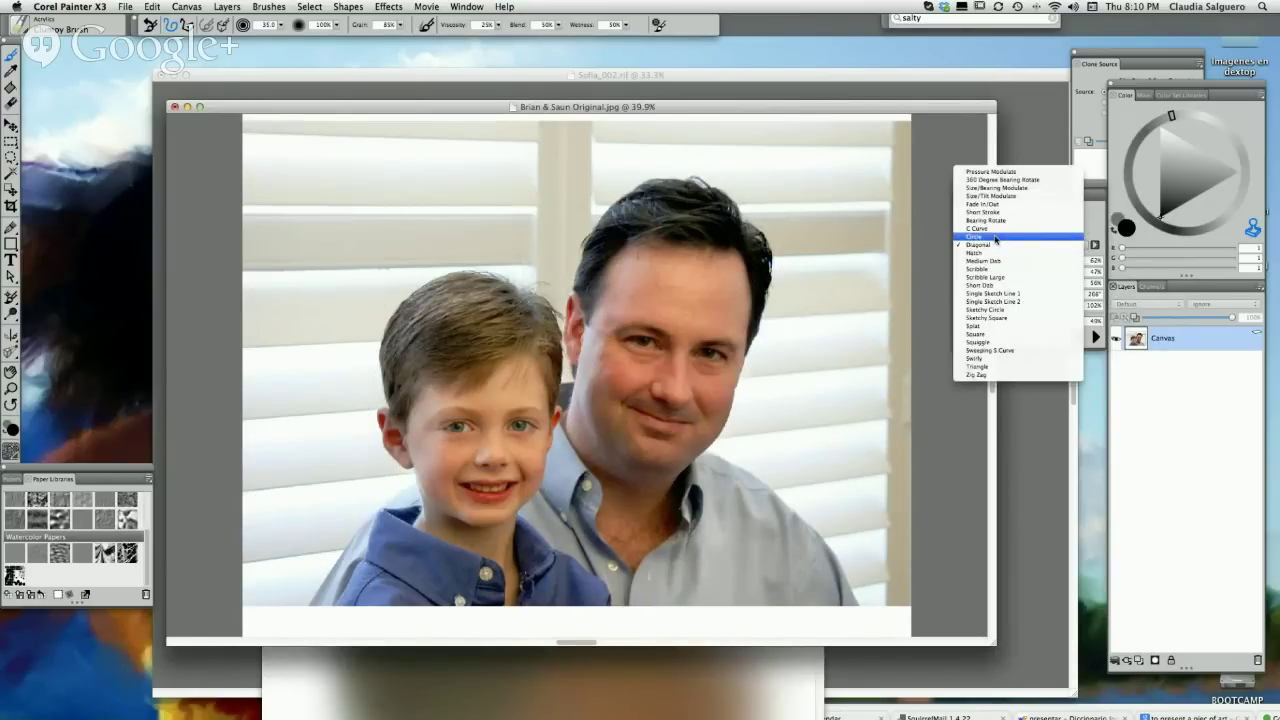
pyautogui.click(993, 229)
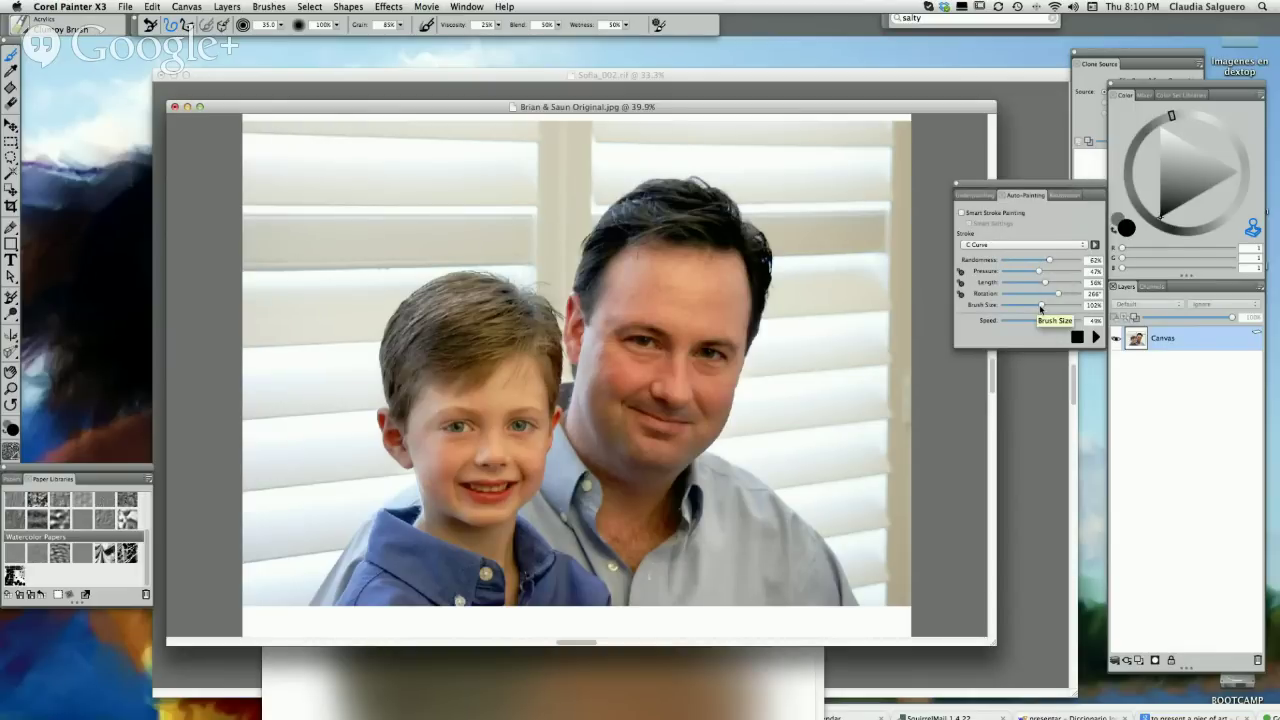
pyautogui.moveTo(1040, 308)
pyautogui.mouseDown()
pyautogui.moveTo(1018, 306)
pyautogui.moveTo(1033, 293)
pyautogui.mouseUp()
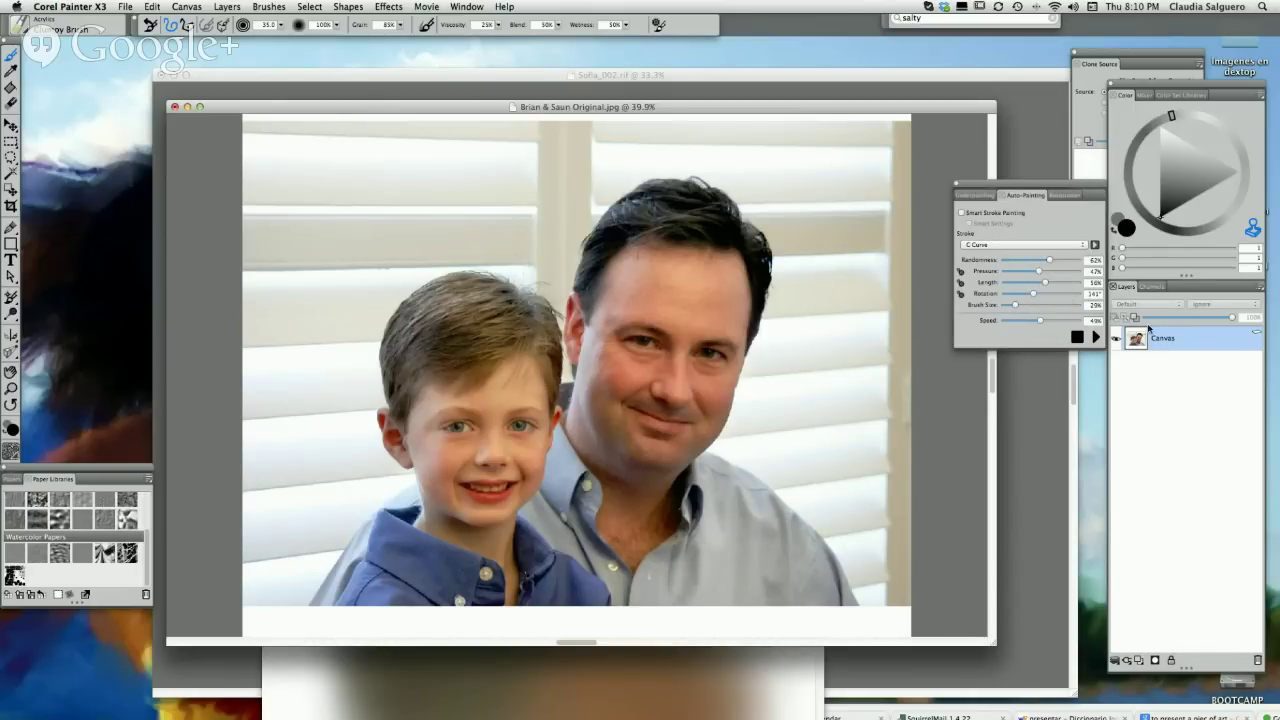
pyautogui.moveTo(1069, 197); pyautogui.dragTo(1052, 202)
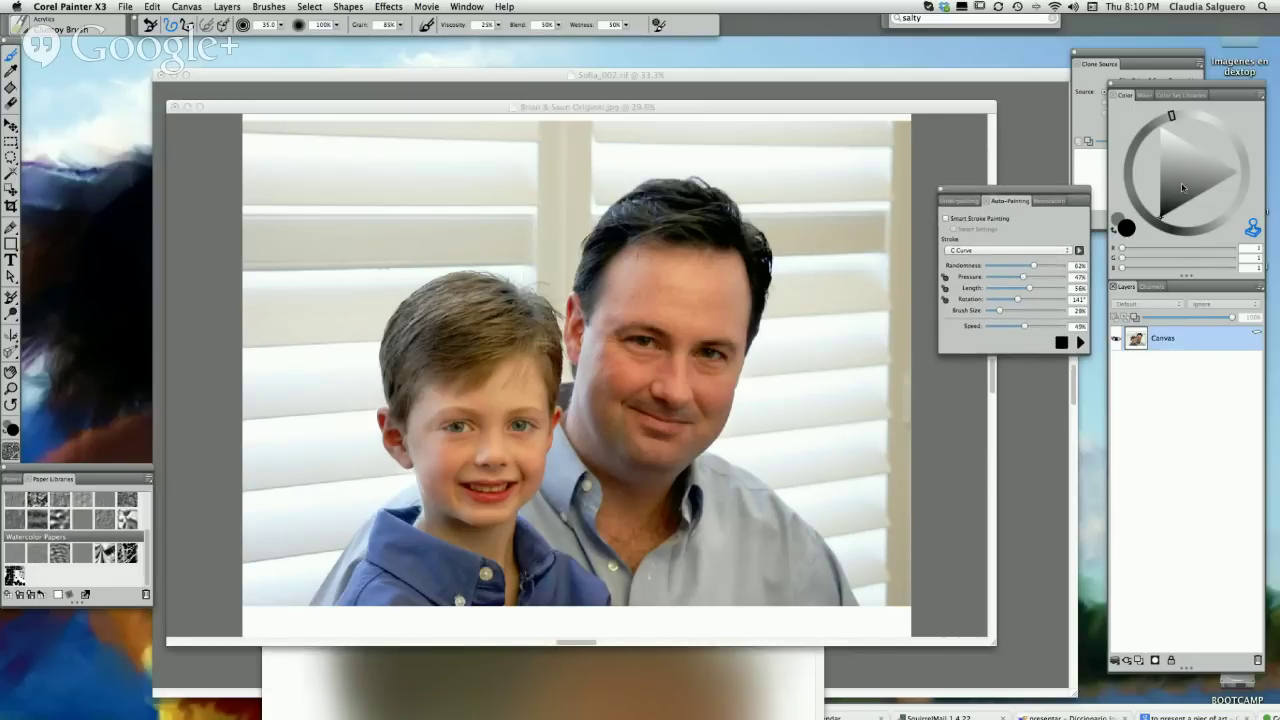
# - Auto-paint small C Curve strokes over the photo, stop the playback and undo them
pyautogui.click(1080, 341)
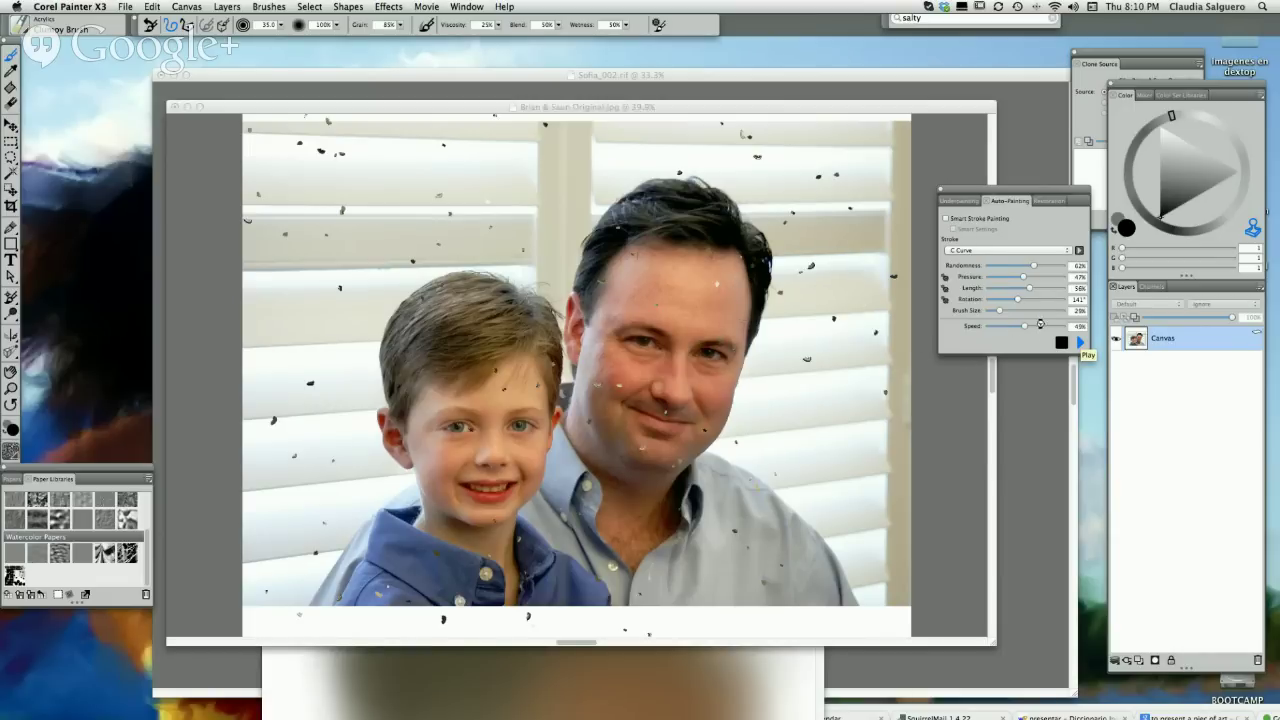
pyautogui.click(1056, 342)
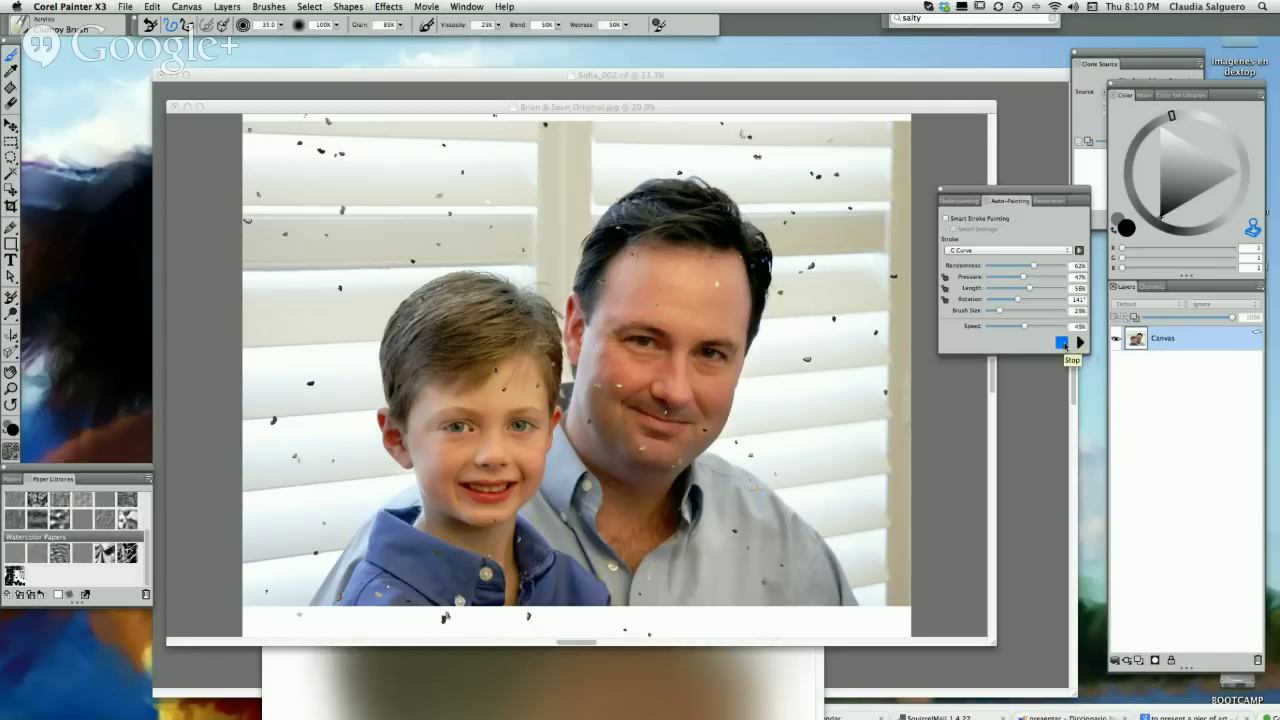
pyautogui.press('super+z')
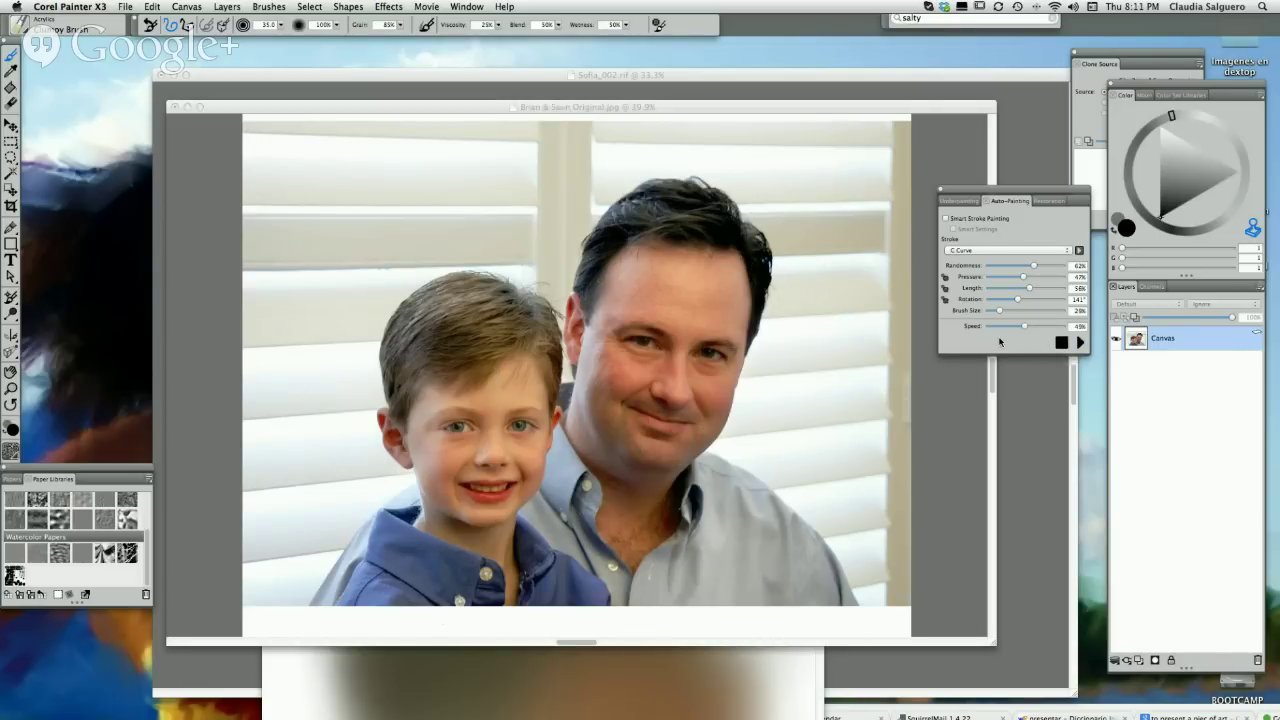
# - Set the Auto-Painting brush size to 77%, enable Smart Stroke Painting and auto-paint strokes over the photo
pyautogui.moveTo(1001, 313); pyautogui.dragTo(1024, 313)
pyautogui.click(1009, 251)
pyautogui.click(1009, 251)
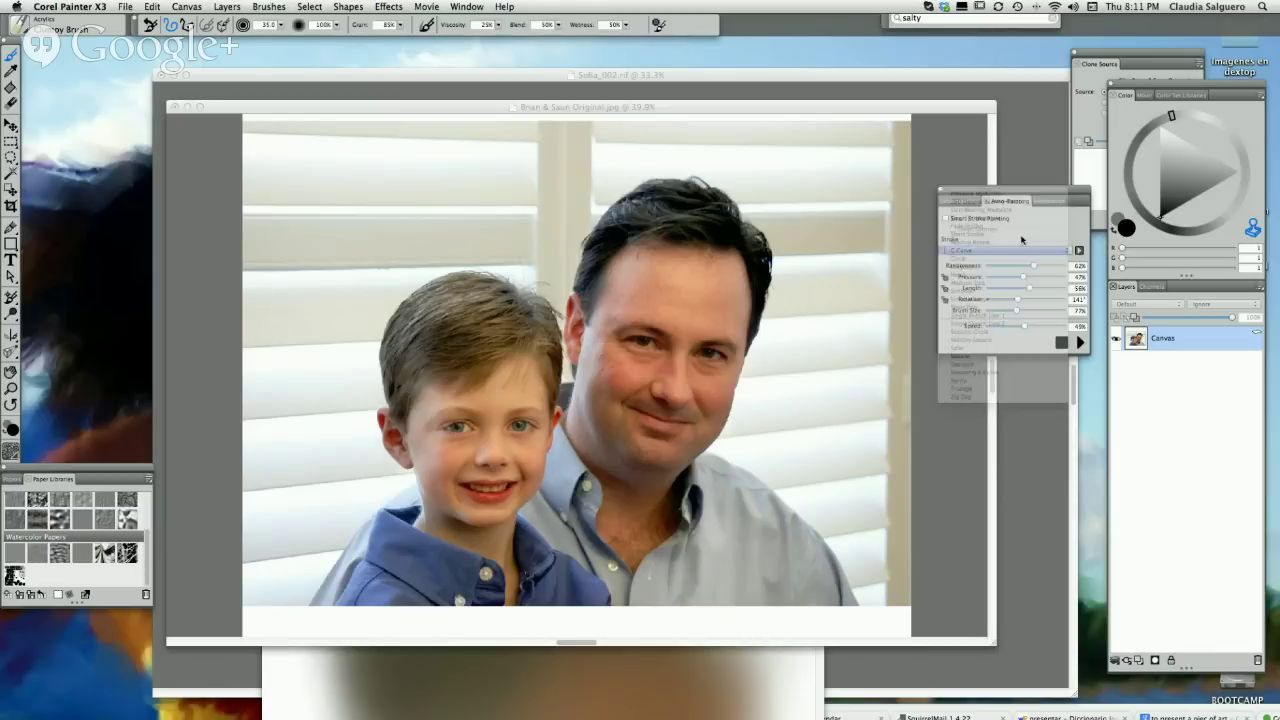
pyautogui.click(946, 218)
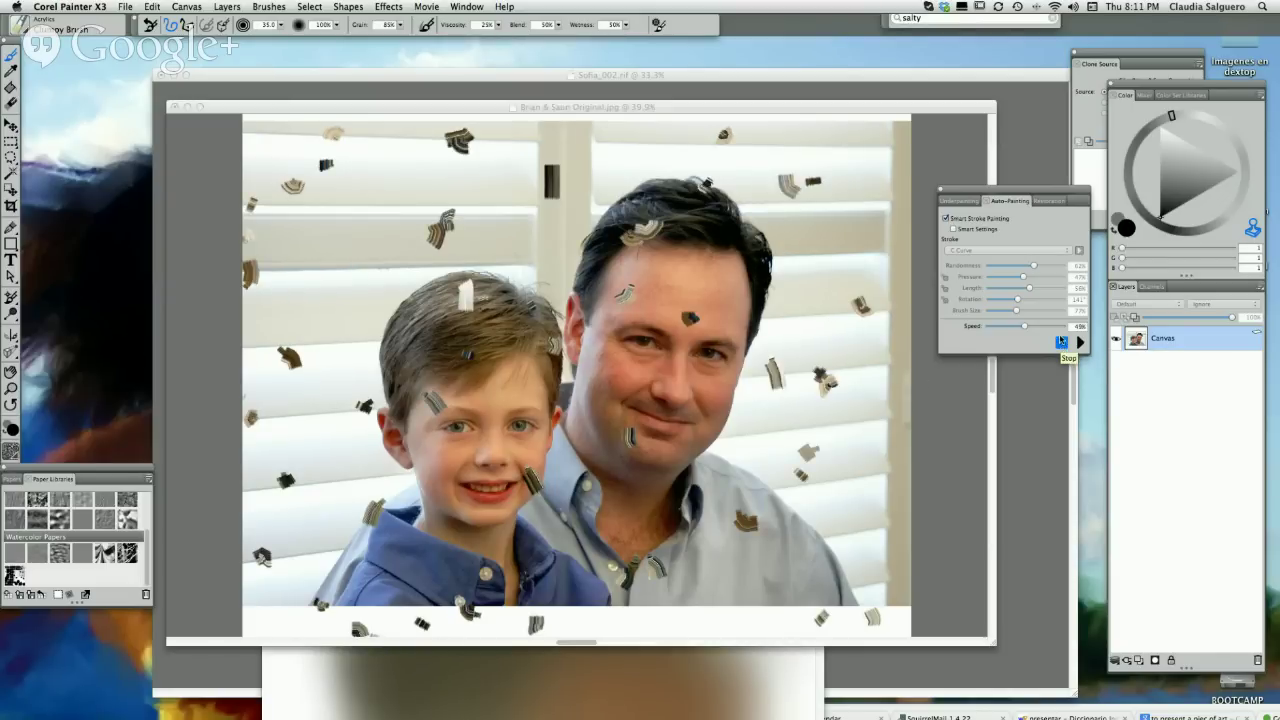
# - Close the Auto-Painting panel, undo the smart strokes and move the photo's window down to uncover the painting behind it
pyautogui.click(942, 190)
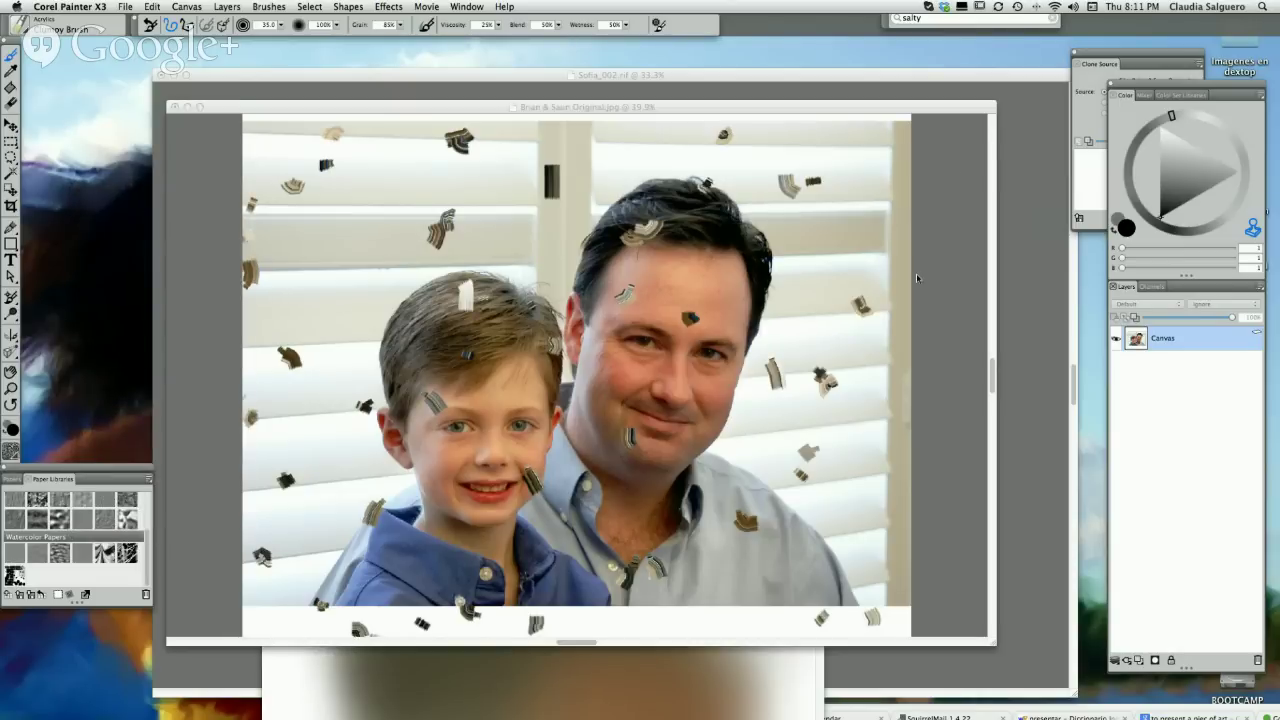
pyautogui.press('super+z')
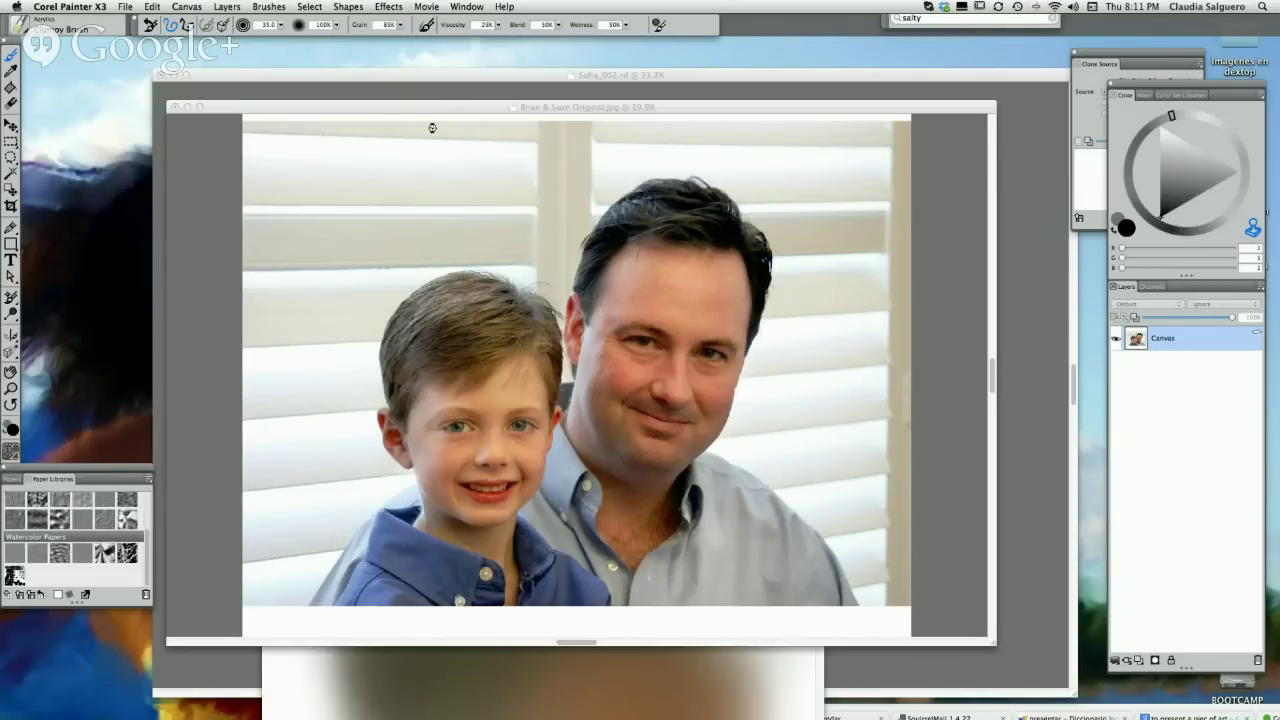
pyautogui.moveTo(434, 108); pyautogui.dragTo(606, 216)
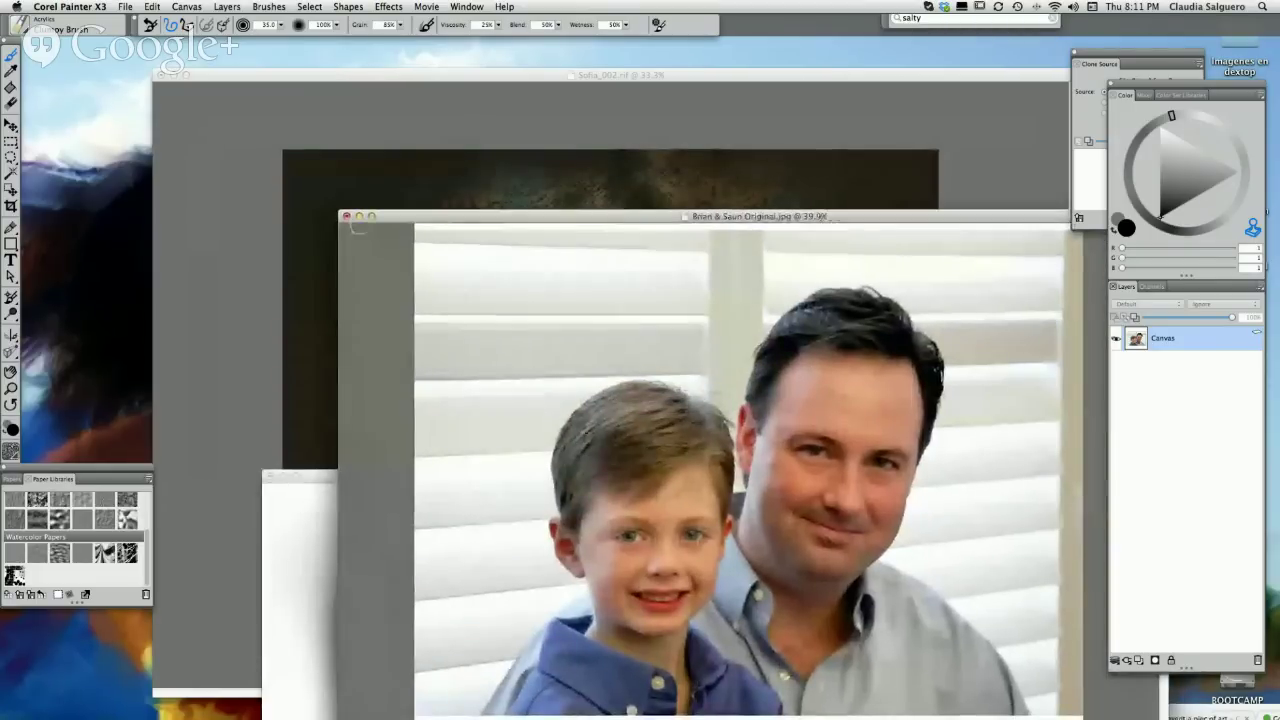
# - Close the original portrait photo, uncover the painting behind the blurred Untitled-8 document and close that document without saving
pyautogui.press('super+w')
pyautogui.click(601, 250)
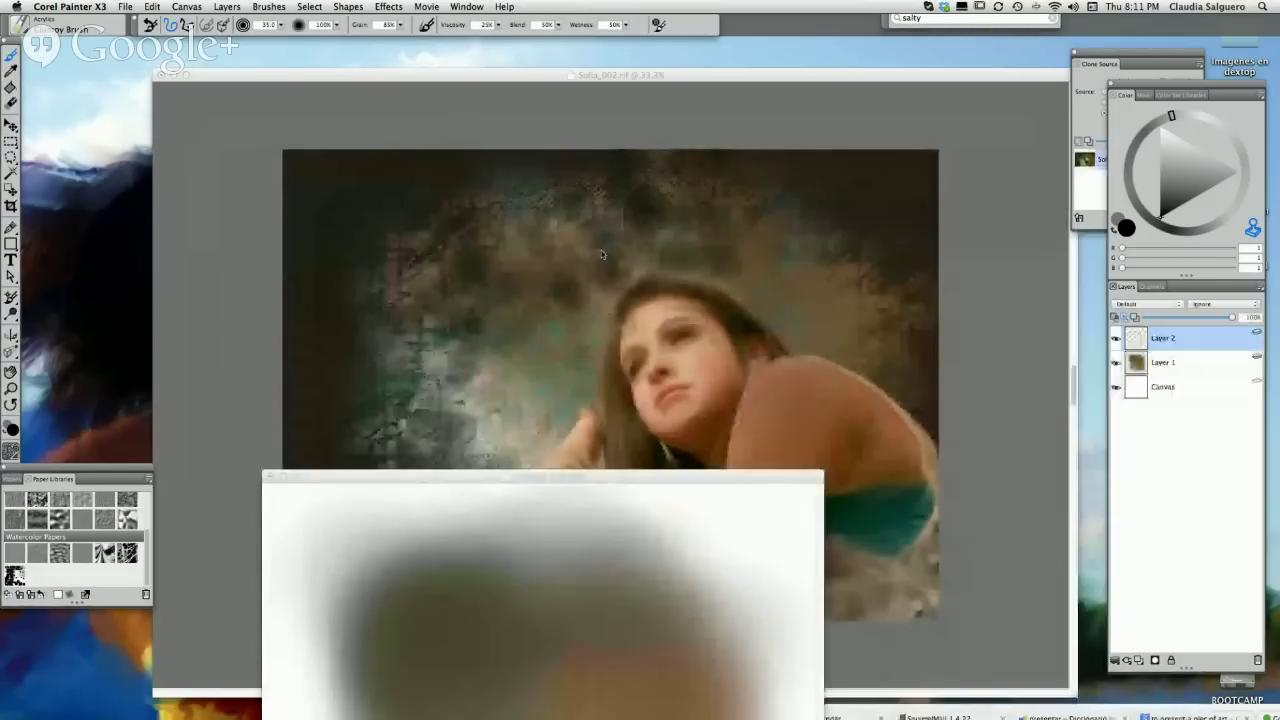
pyautogui.moveTo(709, 478); pyautogui.dragTo(498, 140)
pyautogui.moveTo(186, 132); pyautogui.dragTo(541, 432)
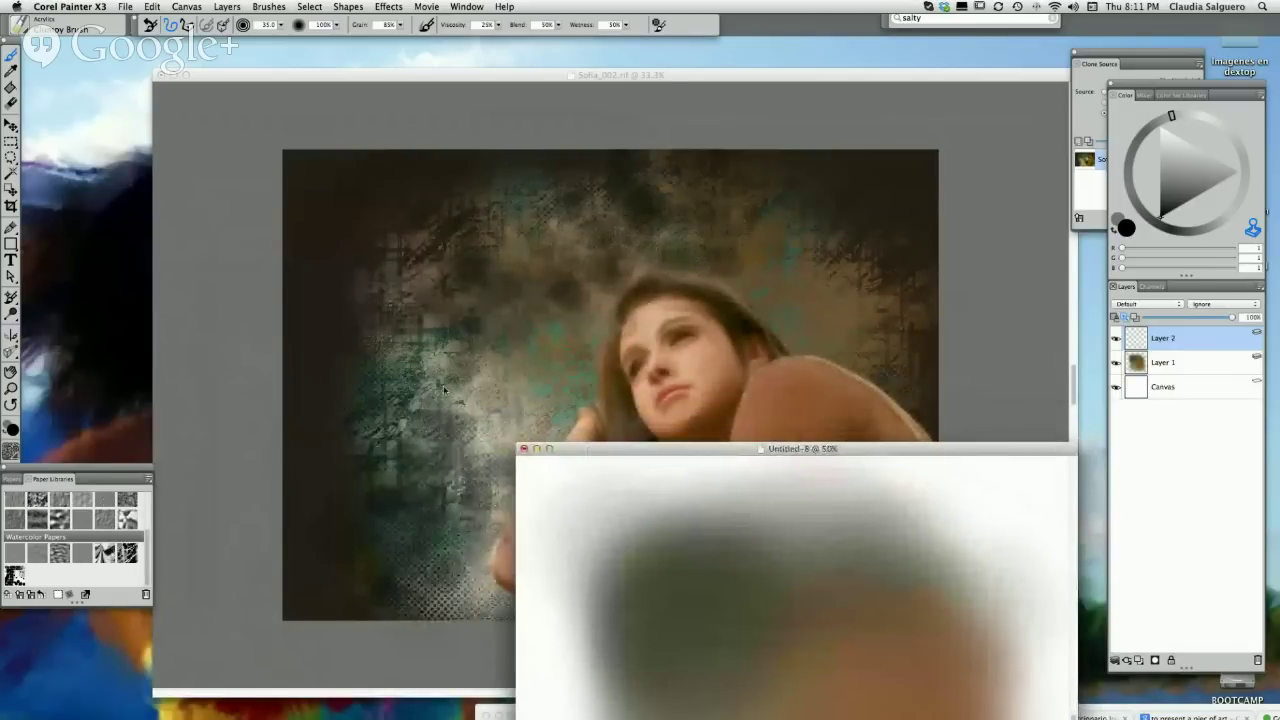
pyautogui.moveTo(590, 450); pyautogui.dragTo(700, 567)
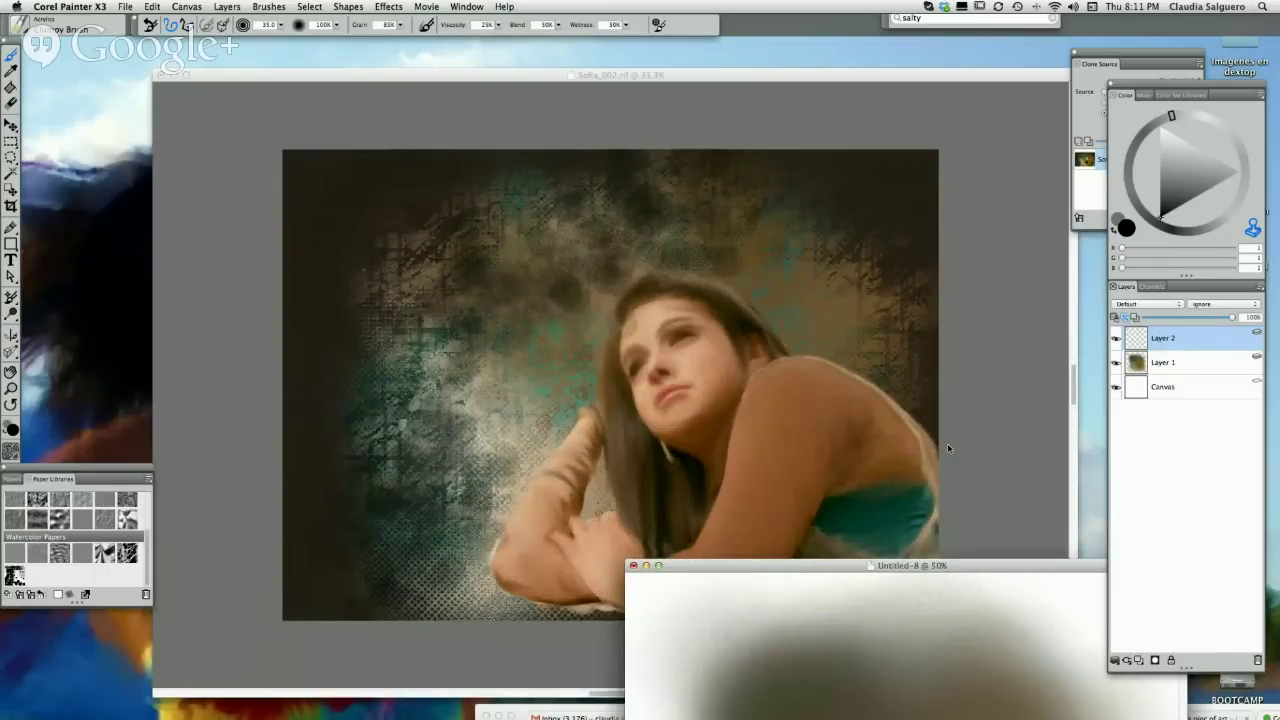
pyautogui.click(633, 567)
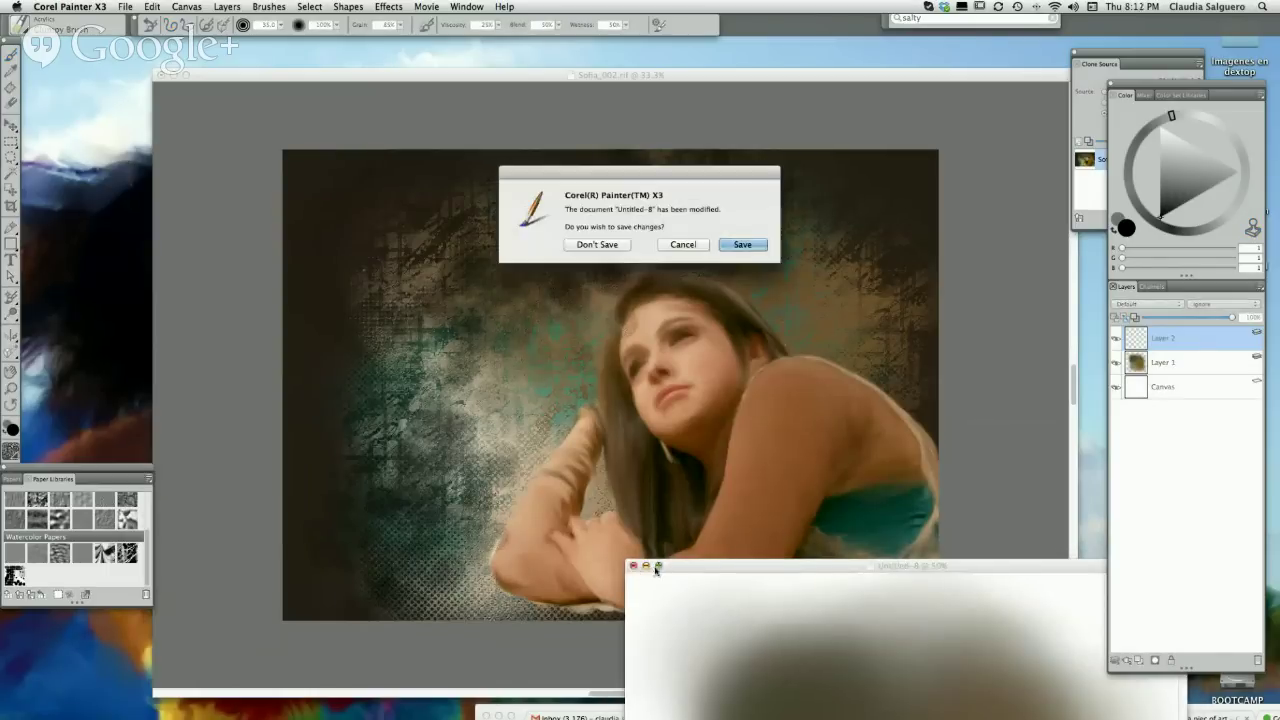
pyautogui.click(607, 247)
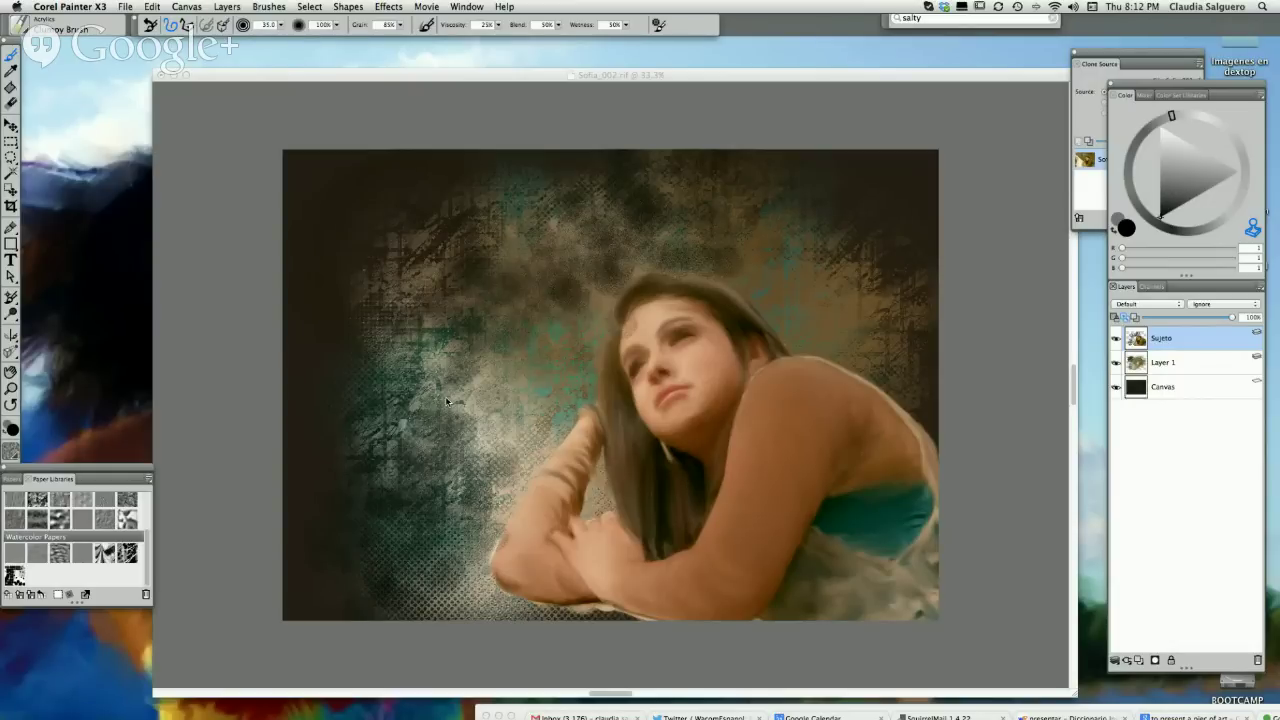
# - Look over the available paper textures and browse the Painter X3 brush categories from Acrylics through Watercolor without choosing another brush
pyautogui.click(12, 452)
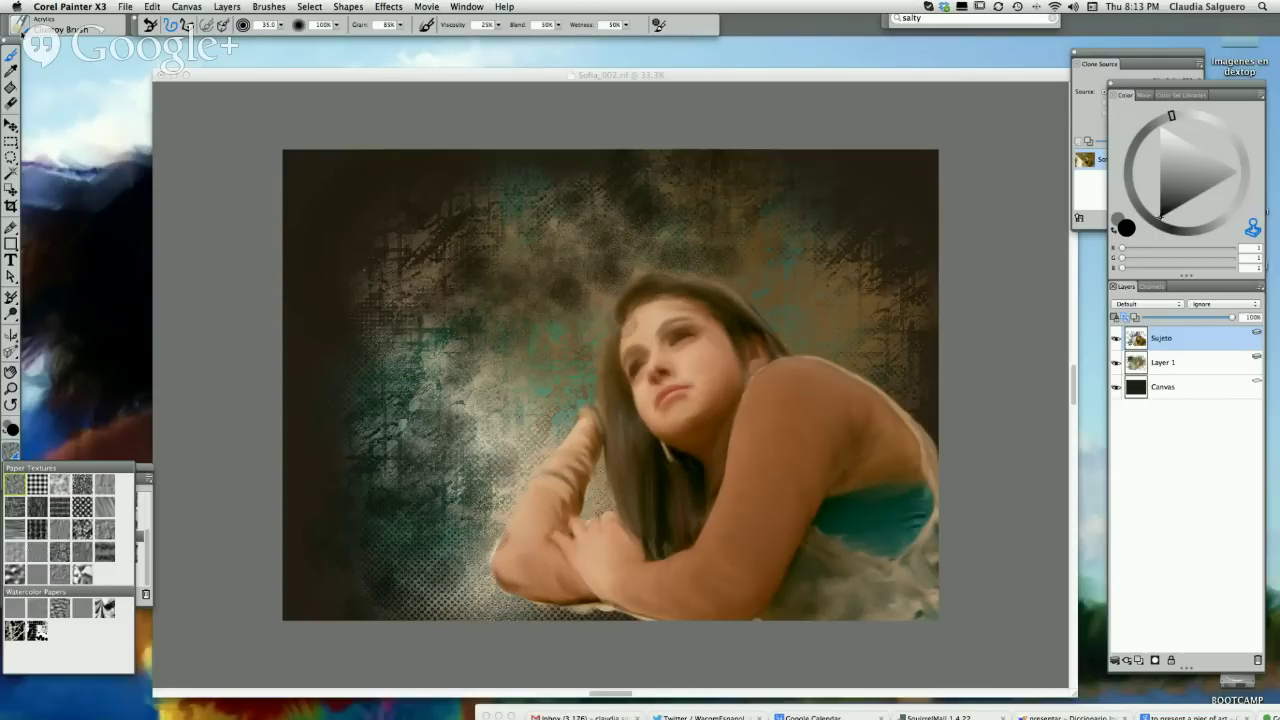
pyautogui.click(25, 38)
pyautogui.click(149, 122)
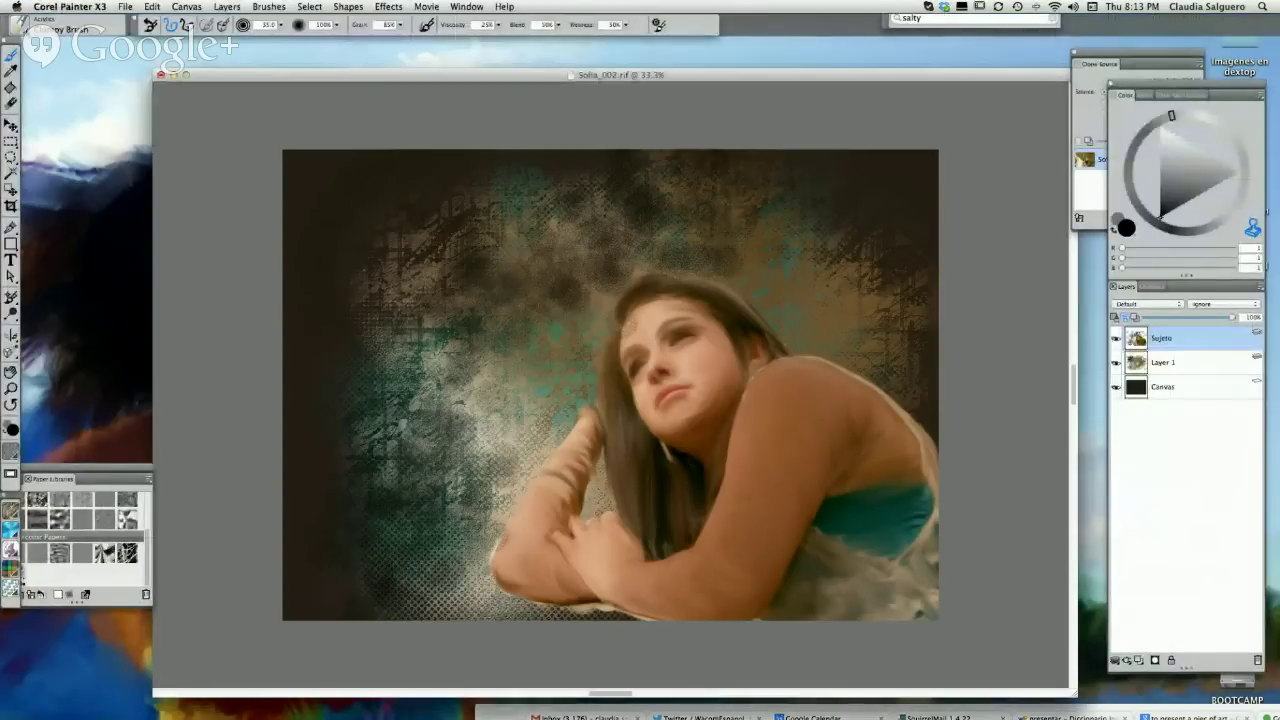
pyautogui.click(40, 25)
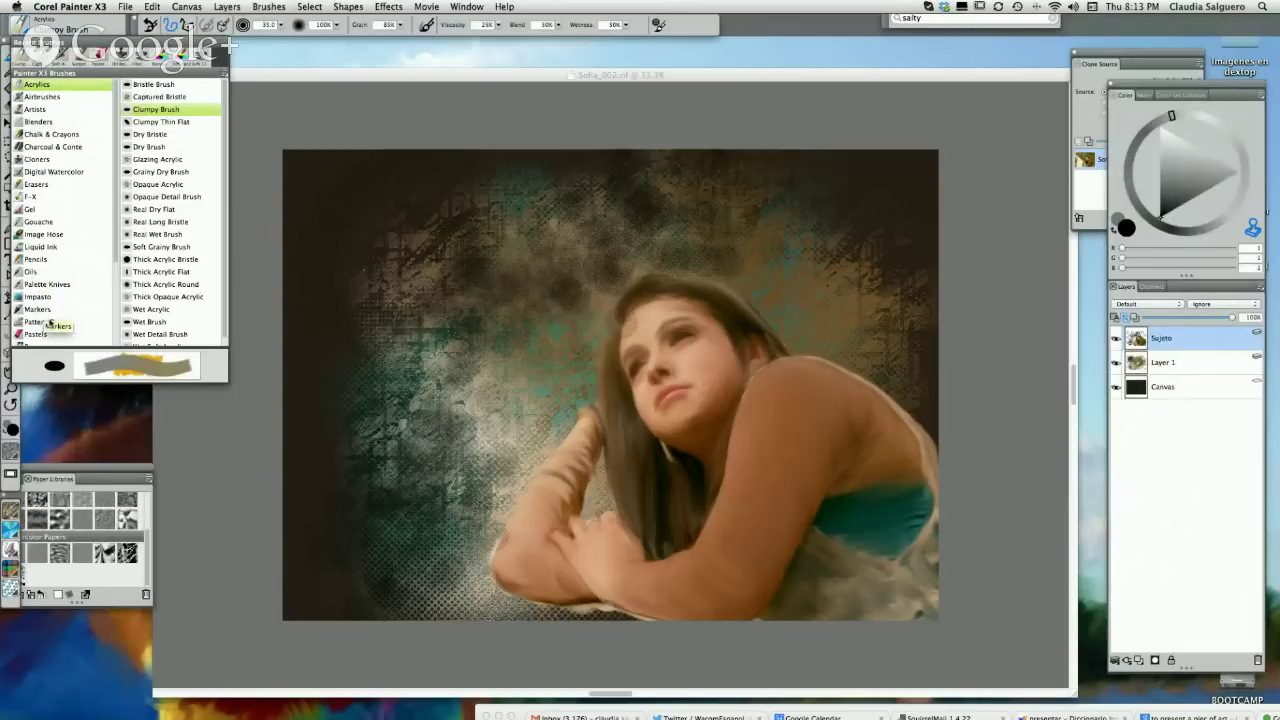
pyautogui.moveTo(120, 248); pyautogui.dragTo(116, 318)
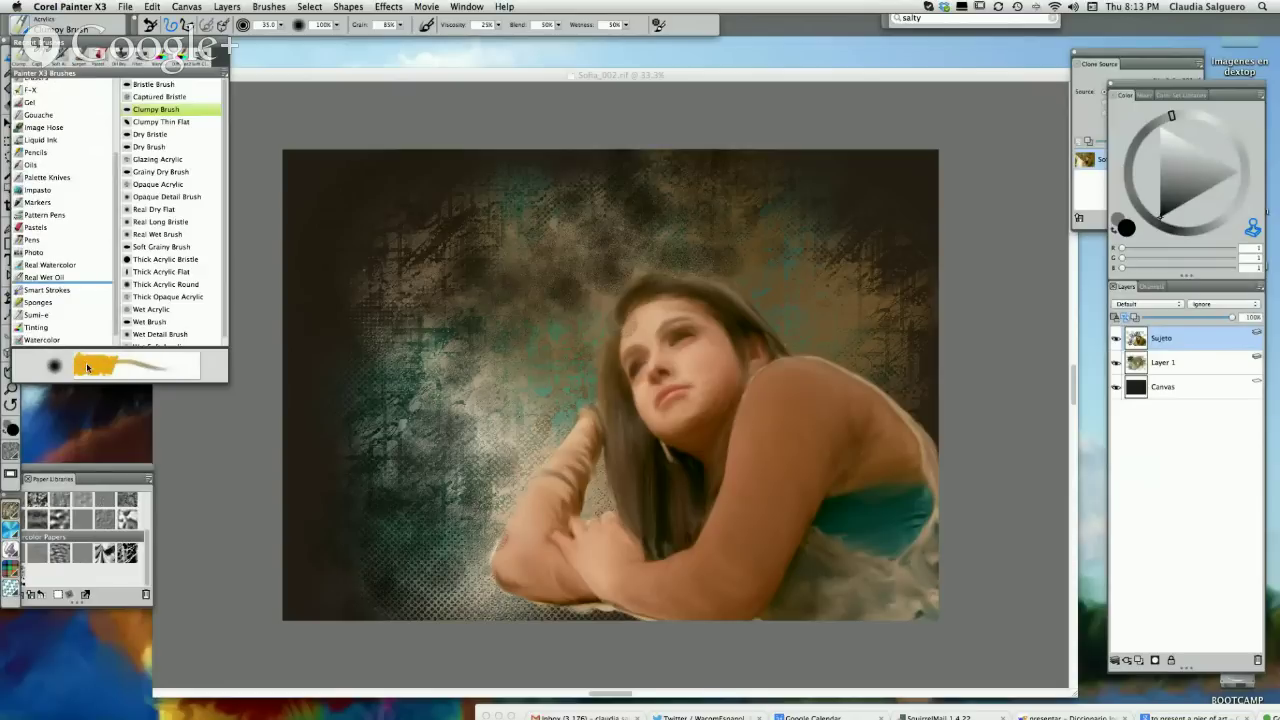
pyautogui.scroll(-1, 116, 305)
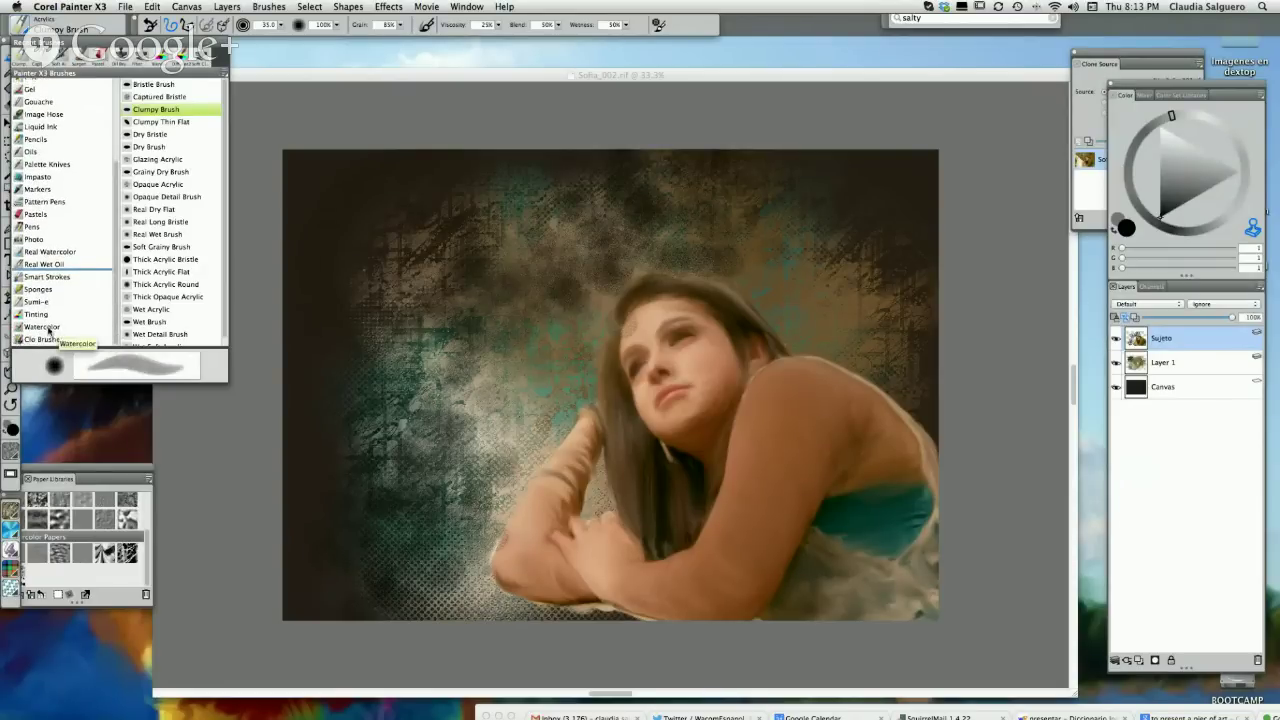
pyautogui.moveTo(116, 298); pyautogui.dragTo(116, 210)
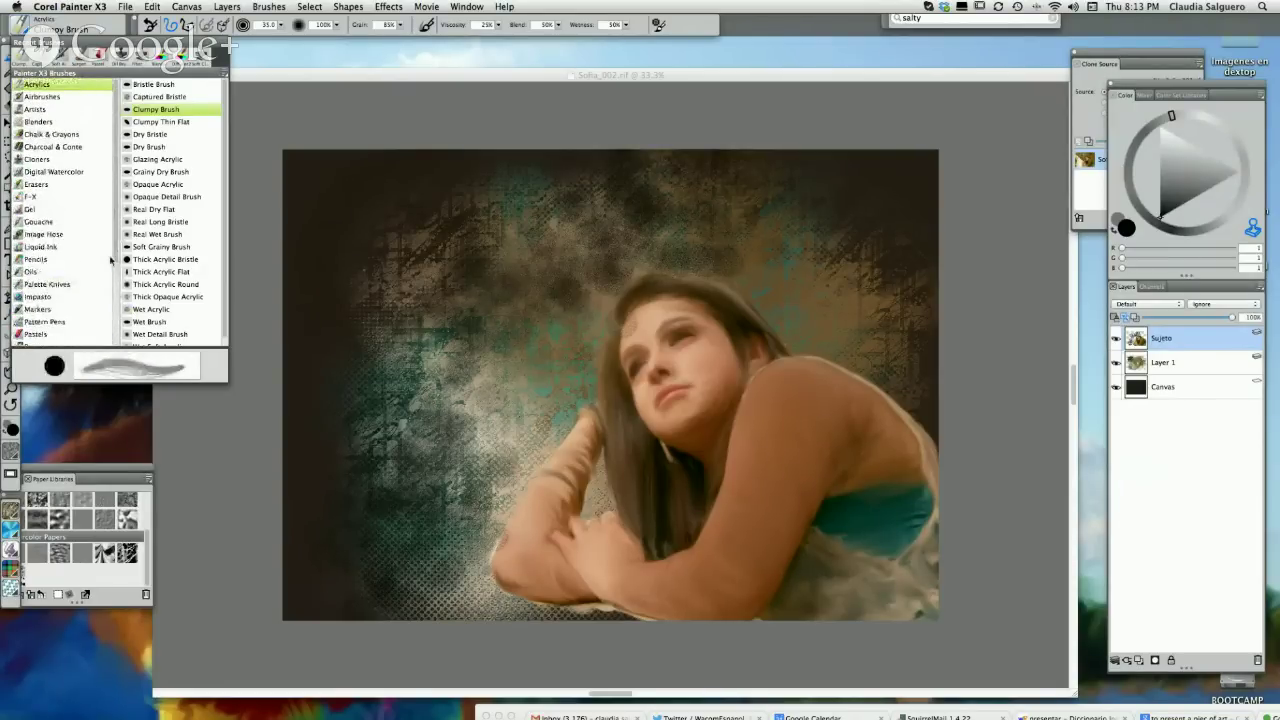
pyautogui.scroll(-3, 108, 273)
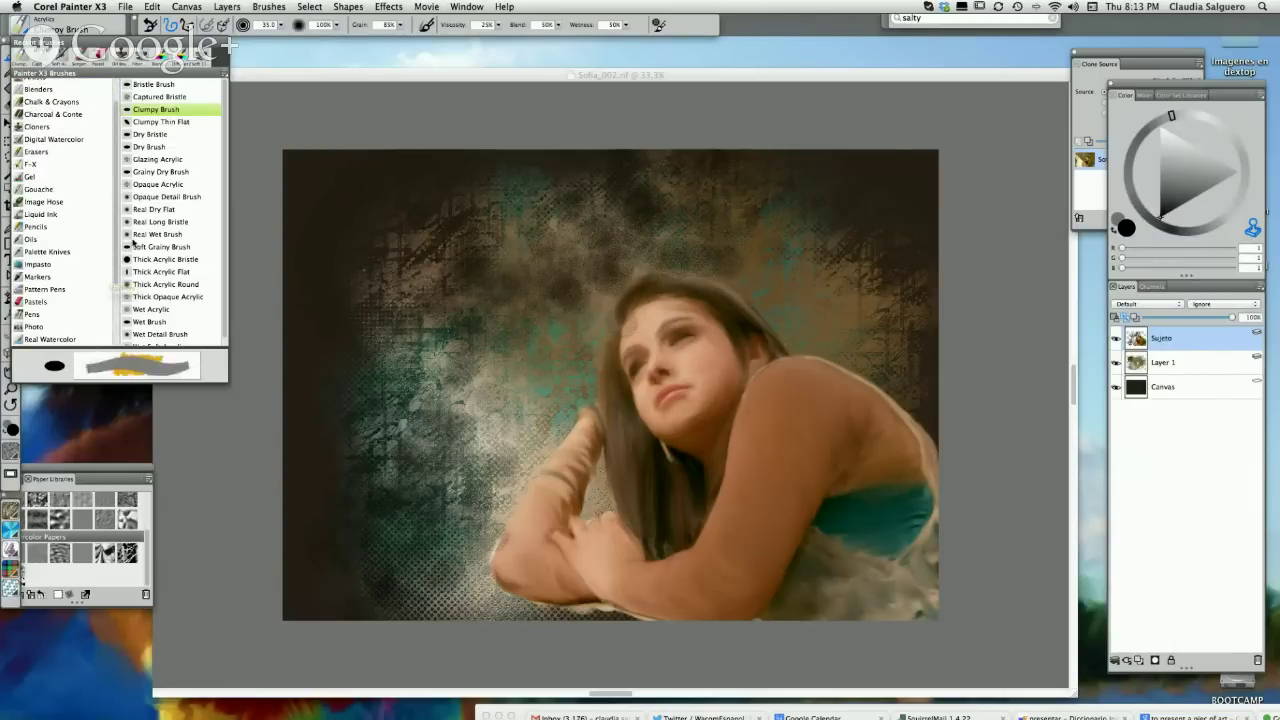
pyautogui.scroll(3, 117, 188)
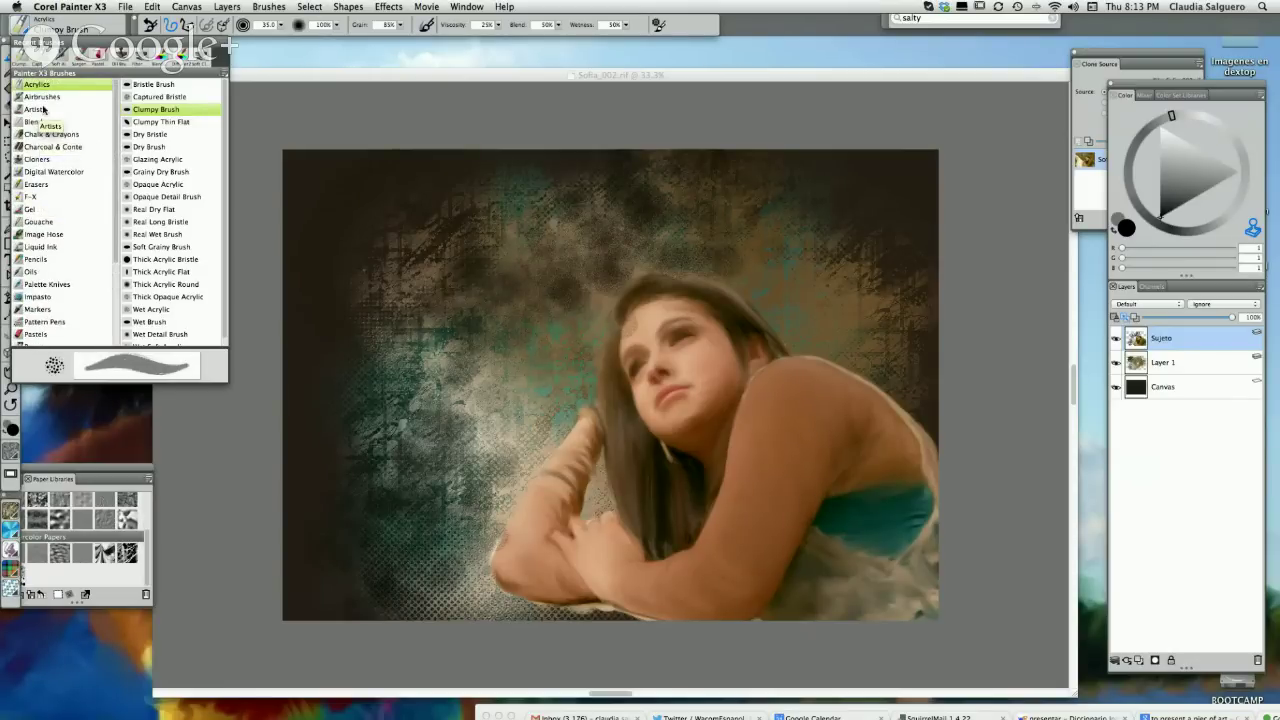
pyautogui.scroll(-3, 39, 230)
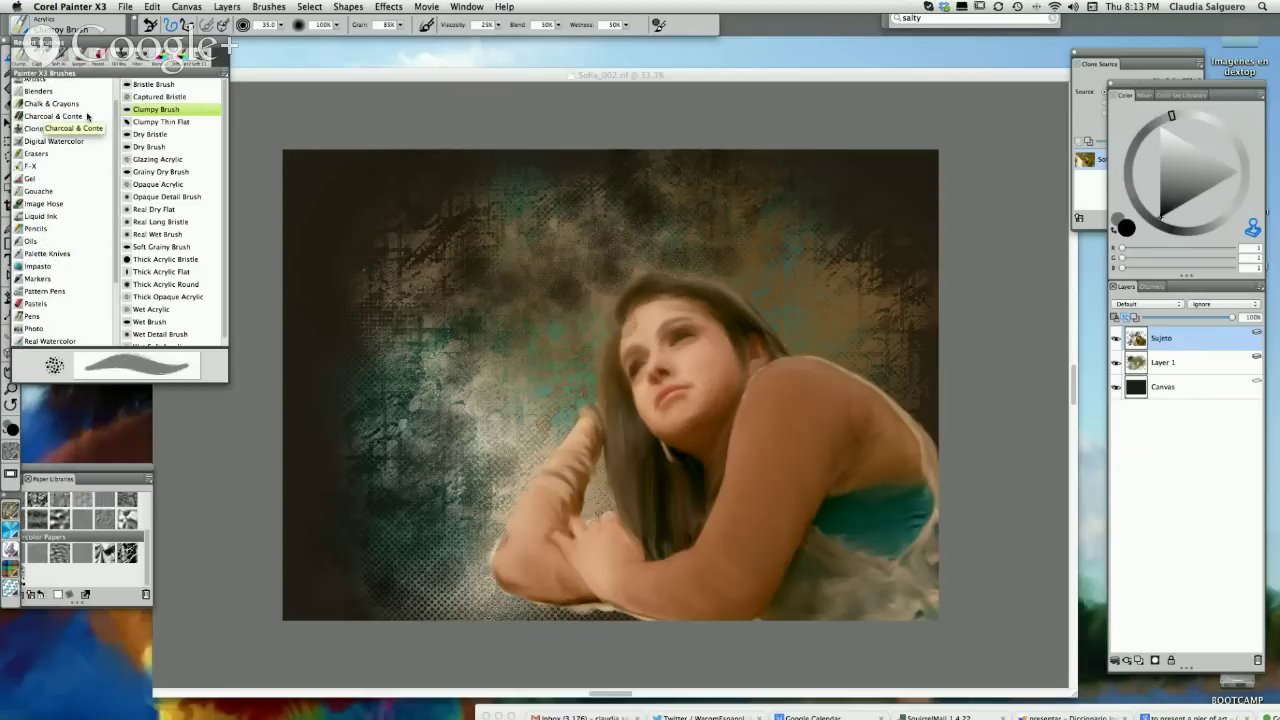
pyautogui.scroll(3, 105, 100)
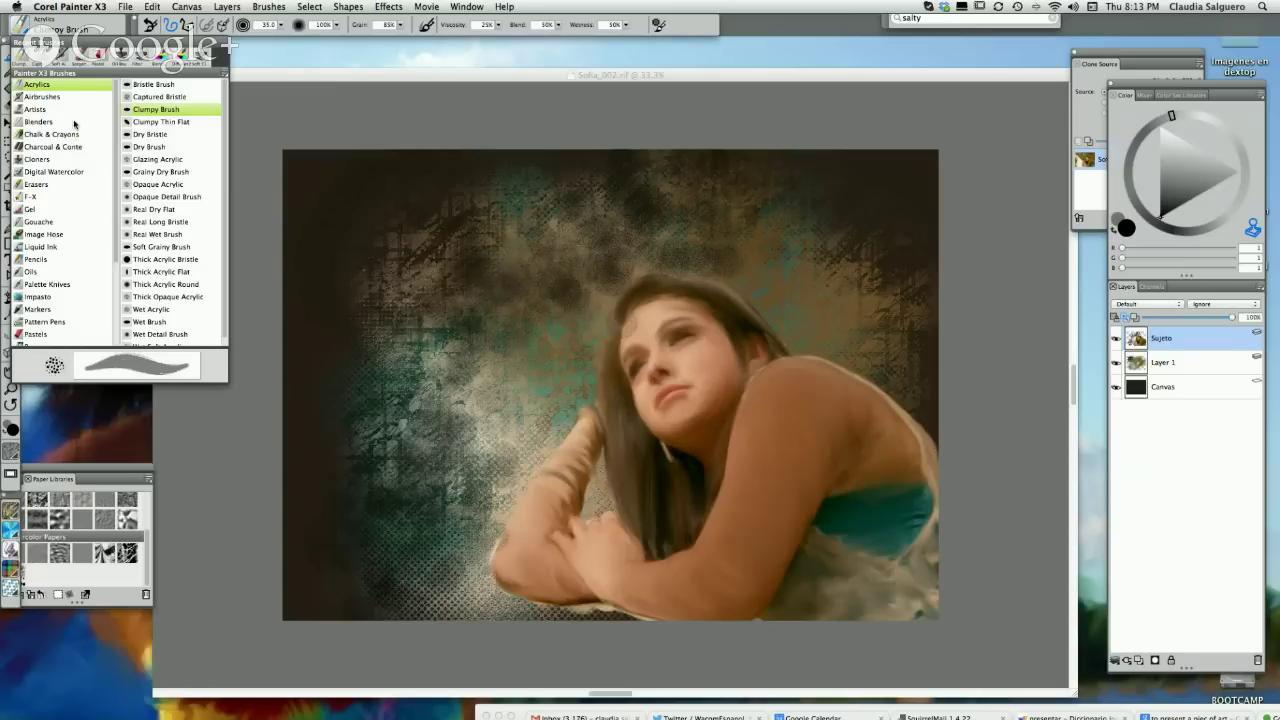
pyautogui.click(436, 77)
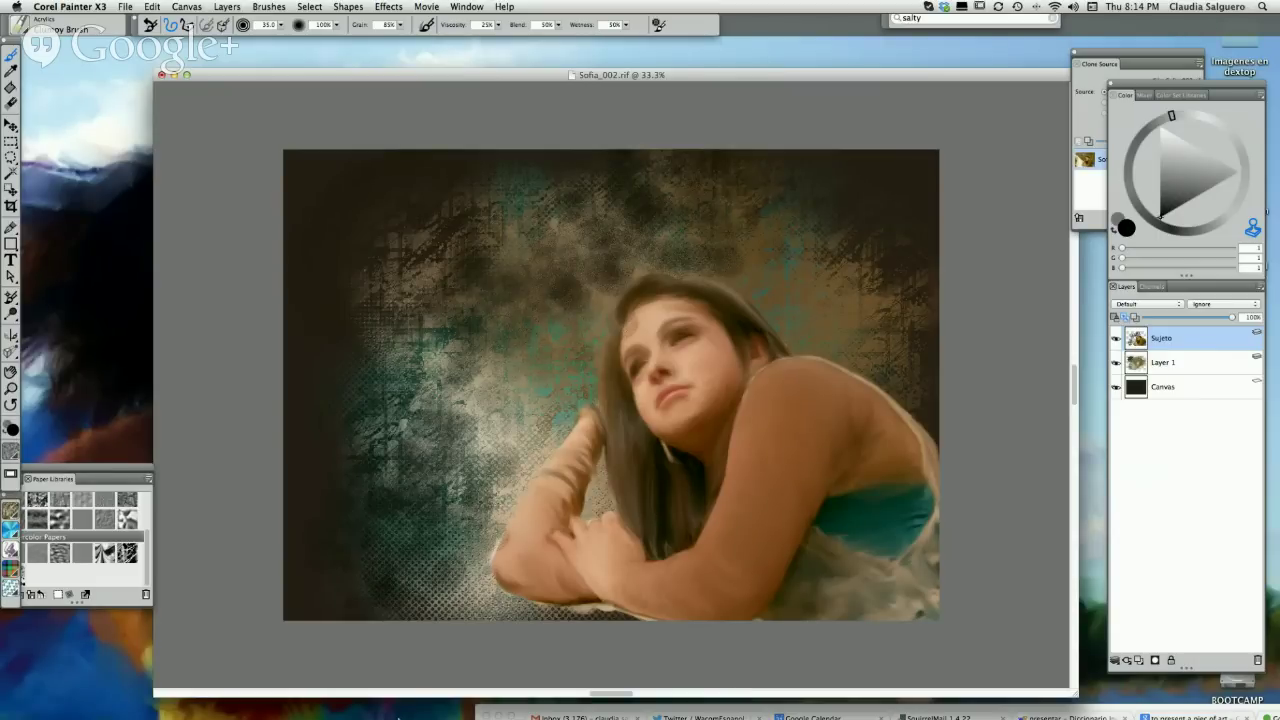
pyautogui.moveTo(413, 645)
pyautogui.press('super+Tab')
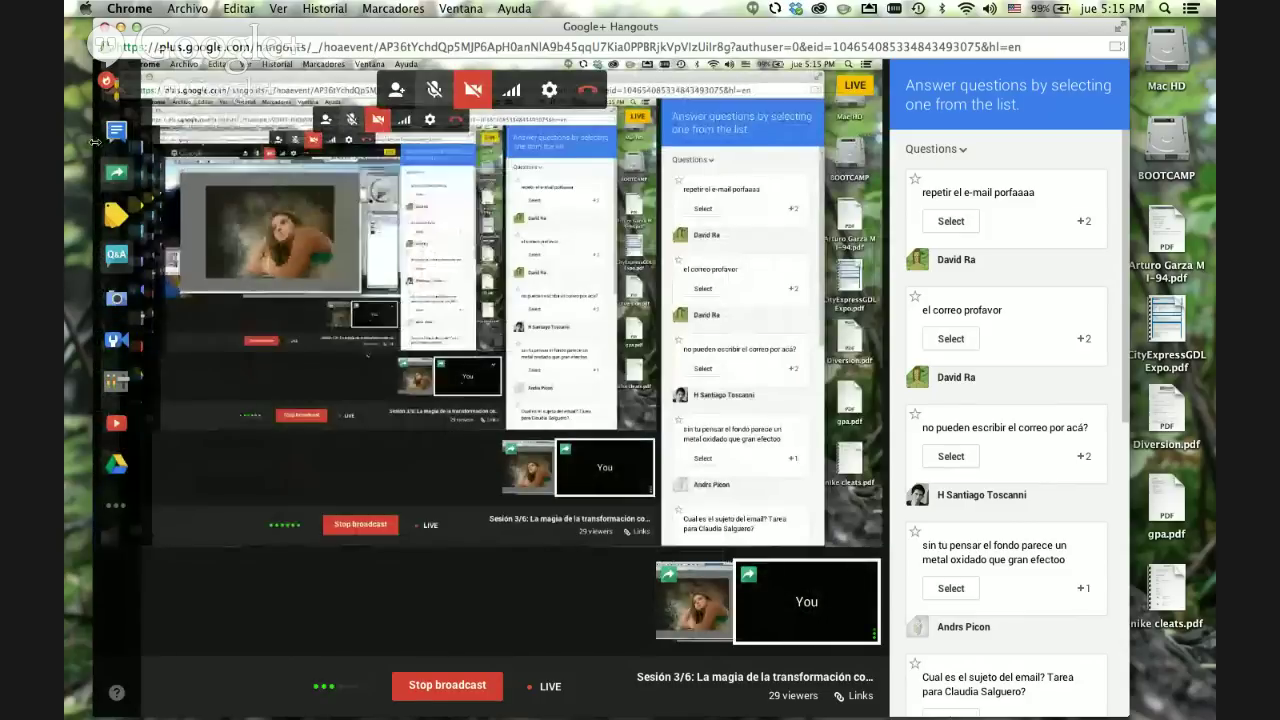